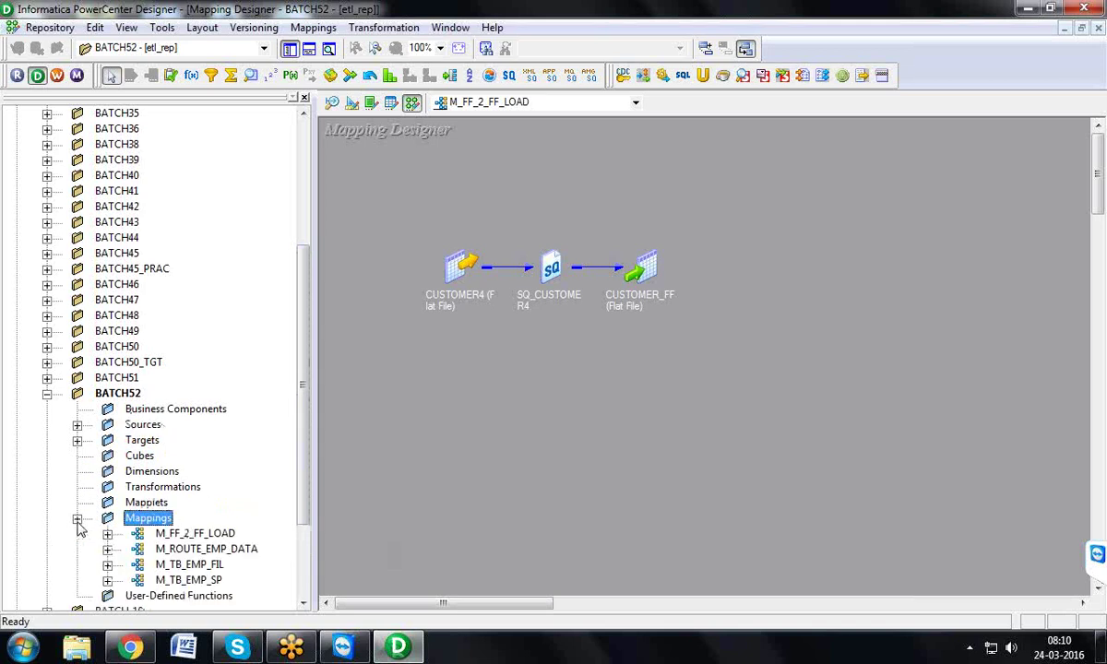
- Open the M_ROUTE_EMP_DATA mapping from the BATCH52 folder in the Mapping Designer and hide the output window
drag(305, 531, 304, 554)
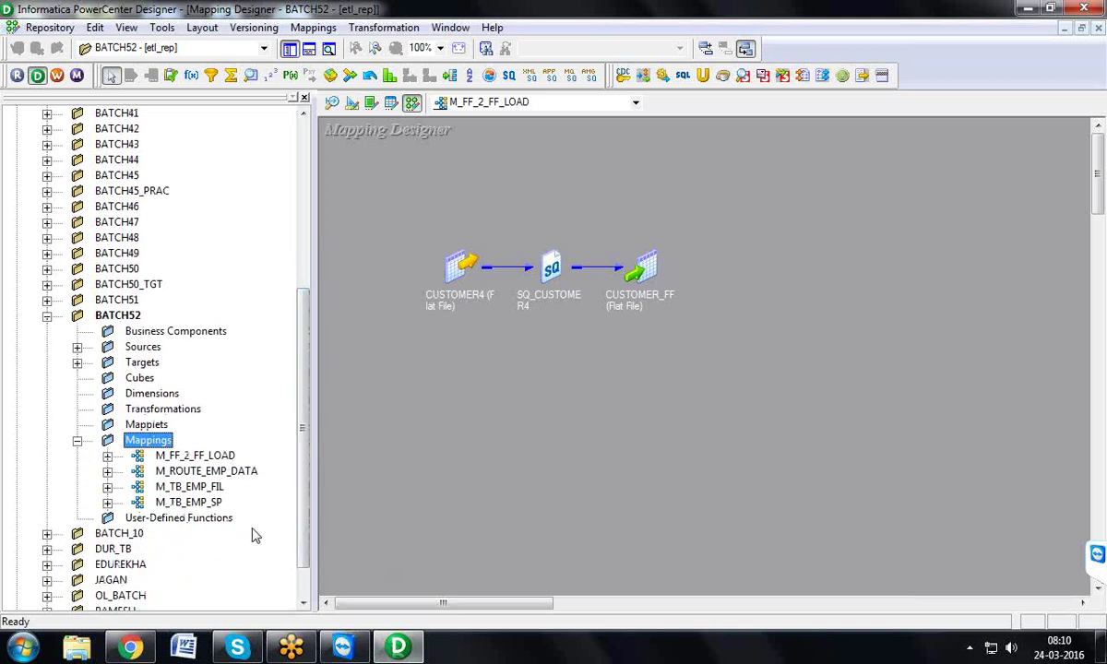
drag(199, 471, 481, 409)
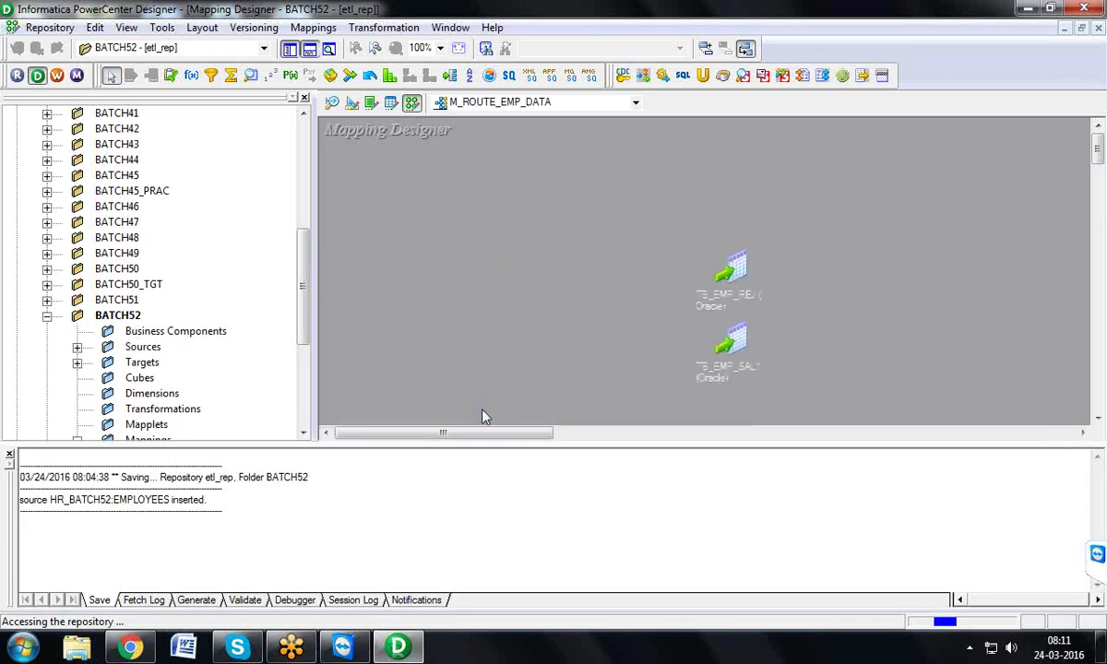
click(309, 48)
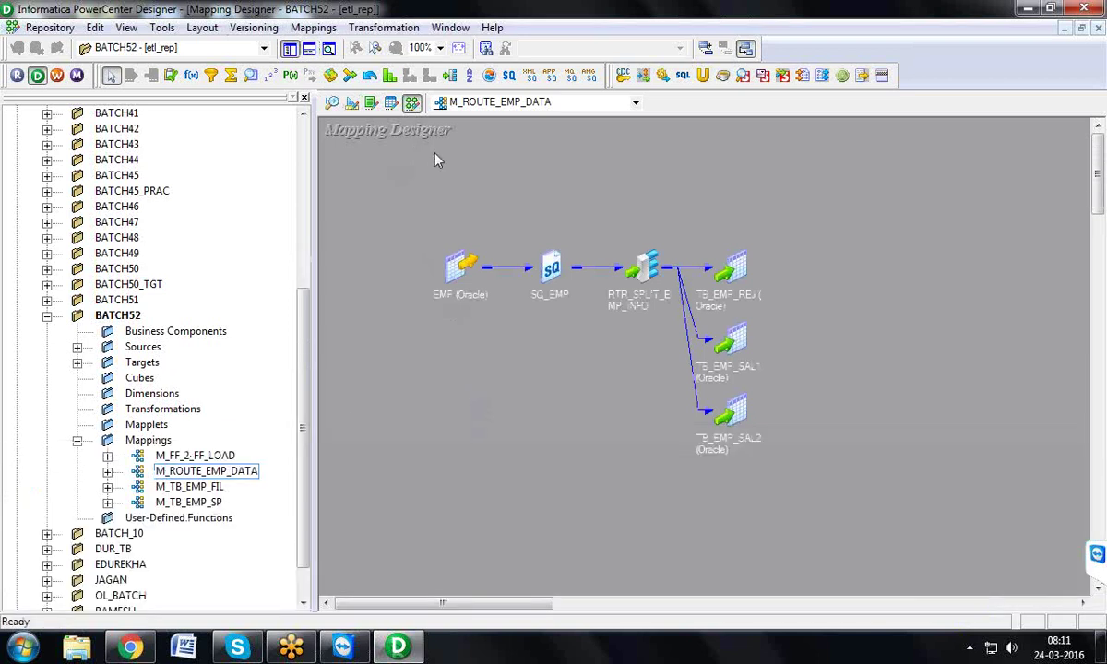
- Open the M_FF_2_FF_LOAD mapping in the Mapping Designer and hide the output window
click(196, 455)
drag(364, 415, 364, 415)
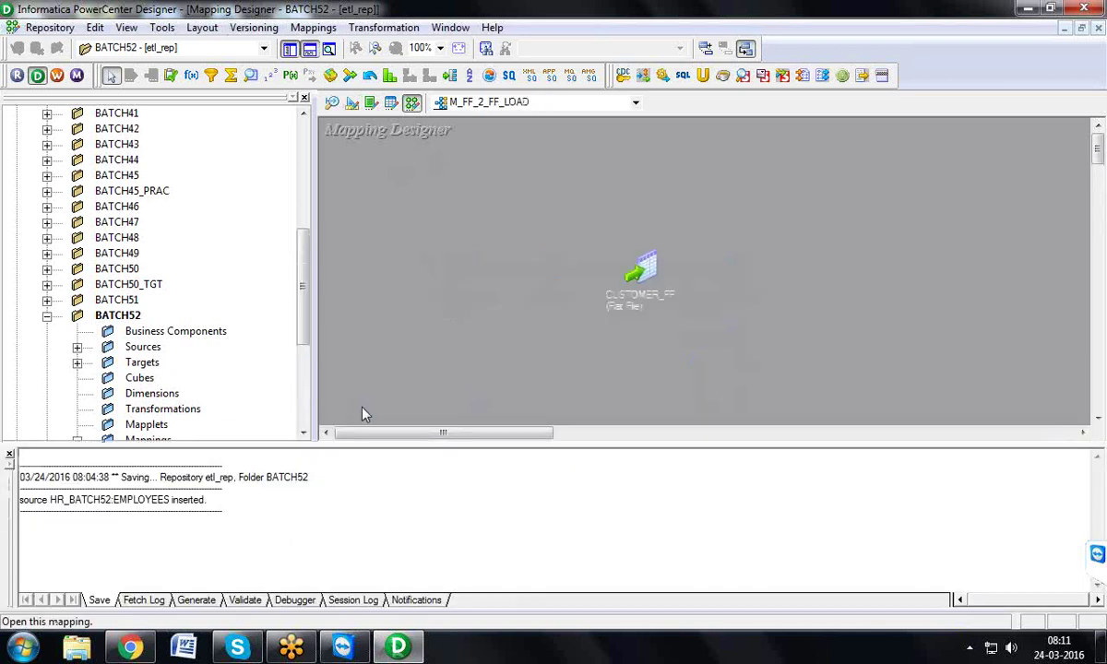
click(309, 48)
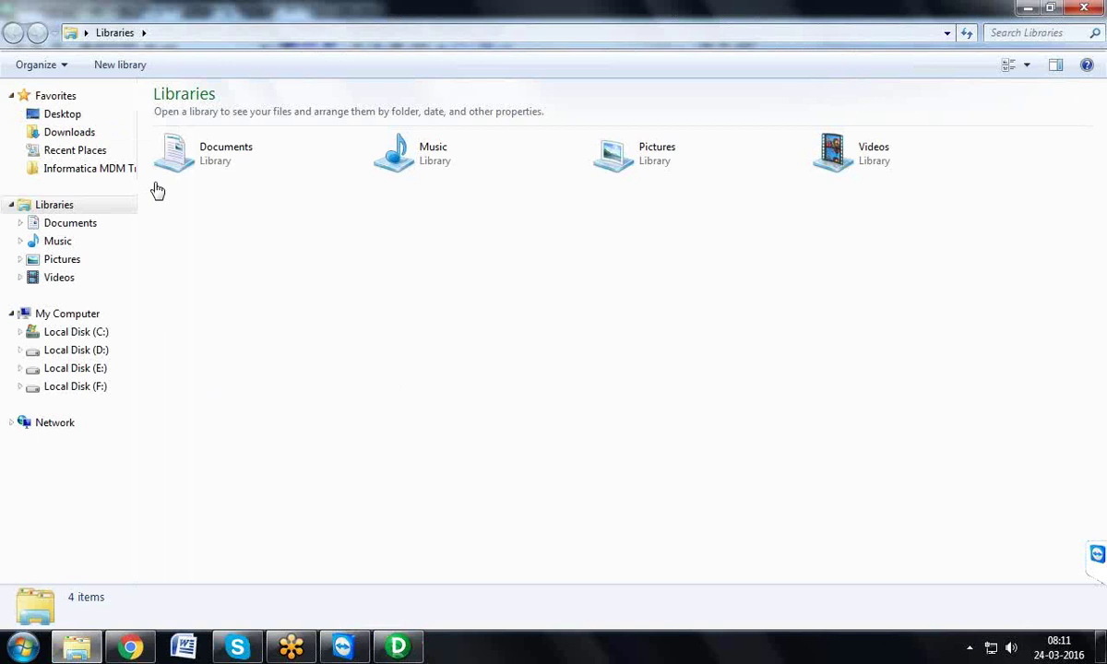
- Open the CUSTOMER4 text file from C:\Informatica in Notepad and maximize its window
click(75, 332)
click(188, 139)
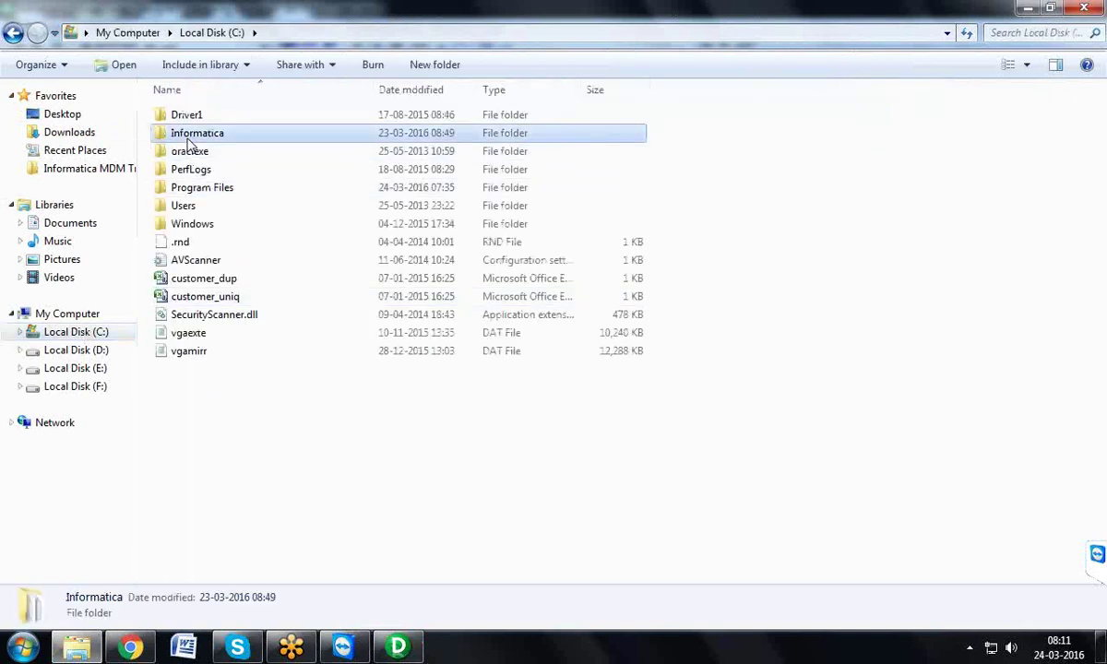
double_click(188, 139)
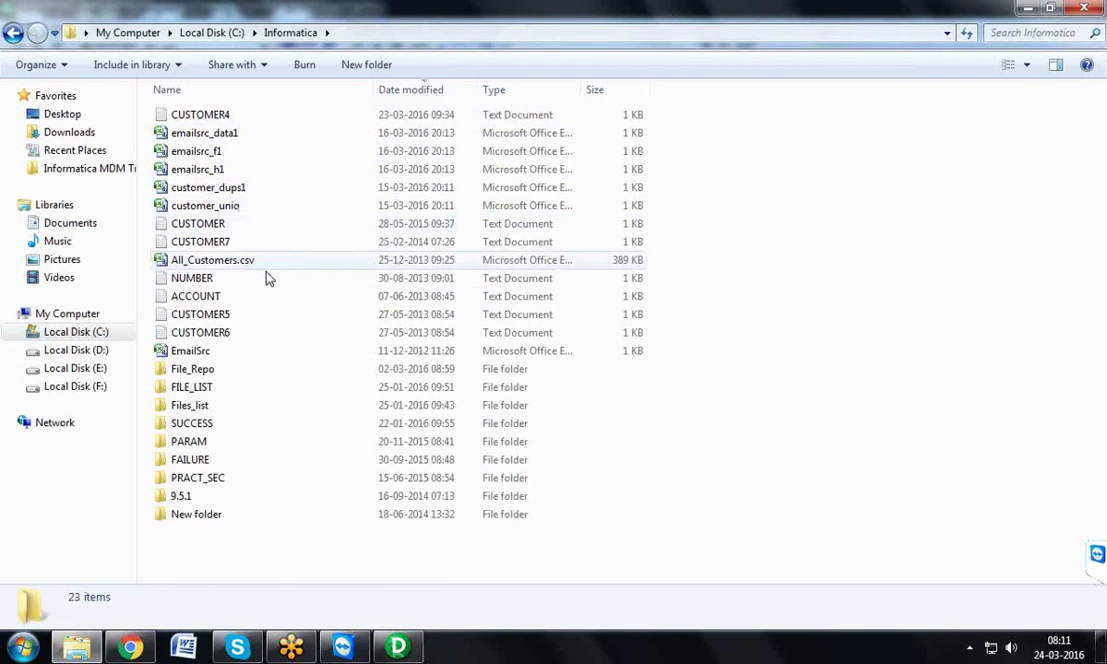
double_click(209, 115)
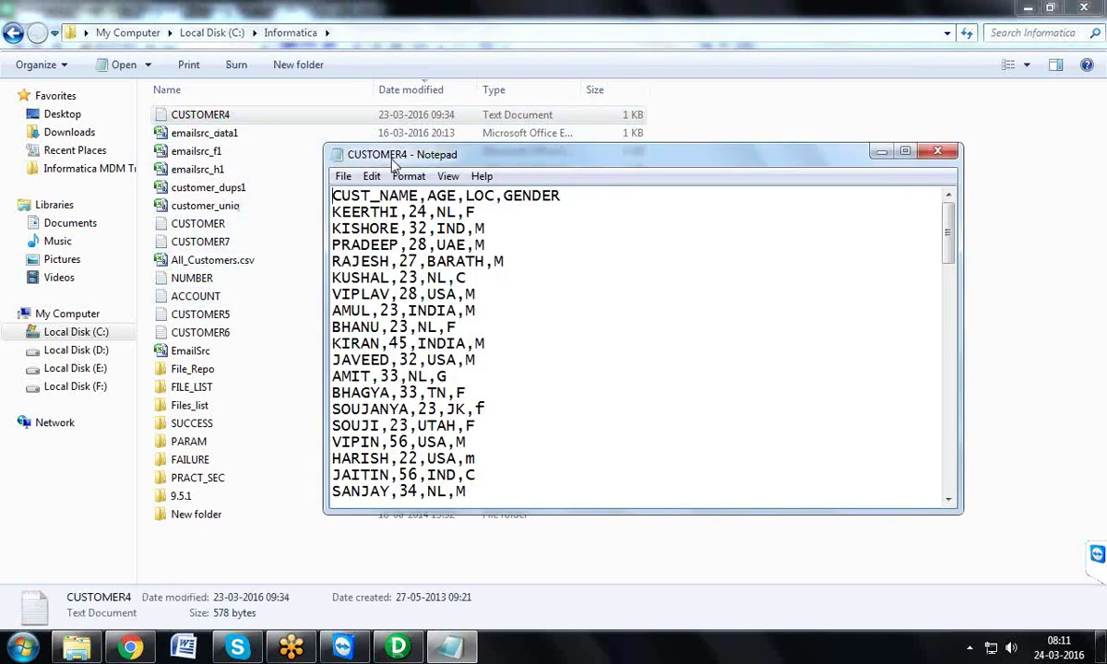
double_click(394, 159)
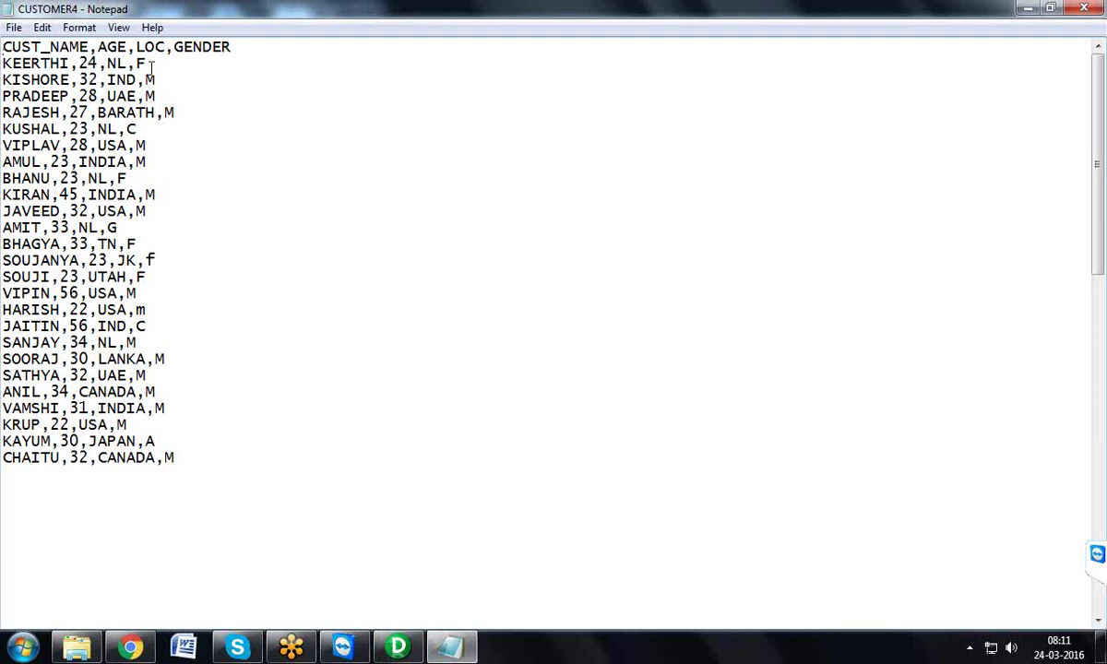
- Examine the GENDER values of the customer records in the CUSTOMER4 file, then close the file
mouse_move(149, 65)
mouse_down()
mouse_move(140, 65)
mouse_move(163, 80)
mouse_move(145, 80)
mouse_up()
drag(146, 63, 136, 63)
drag(139, 129, 123, 134)
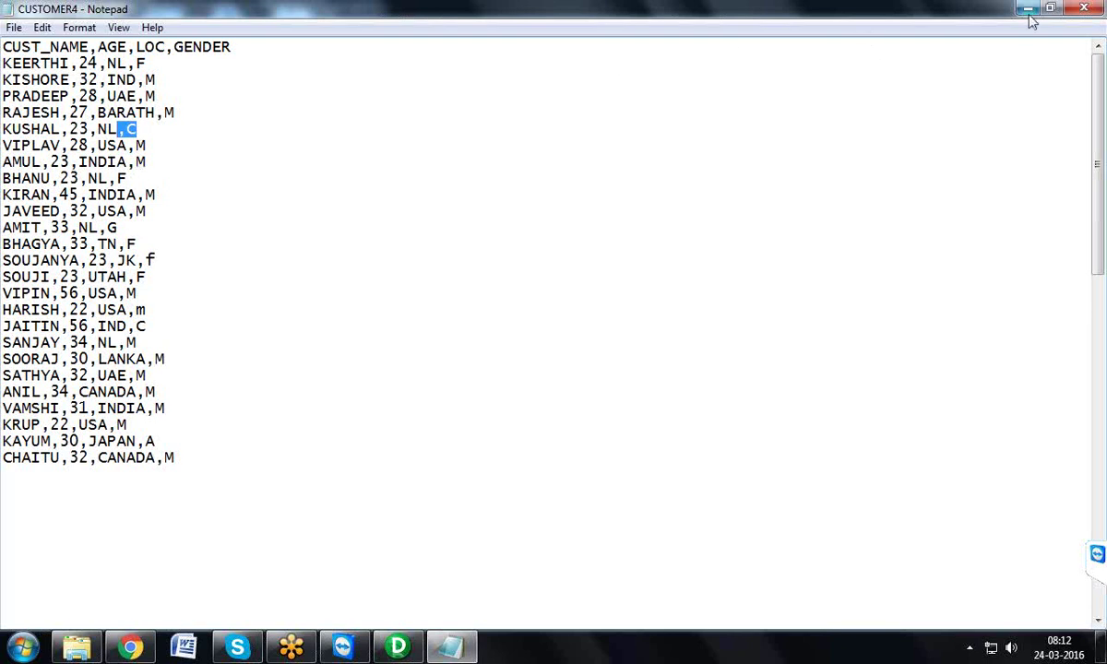
click(1081, 10)
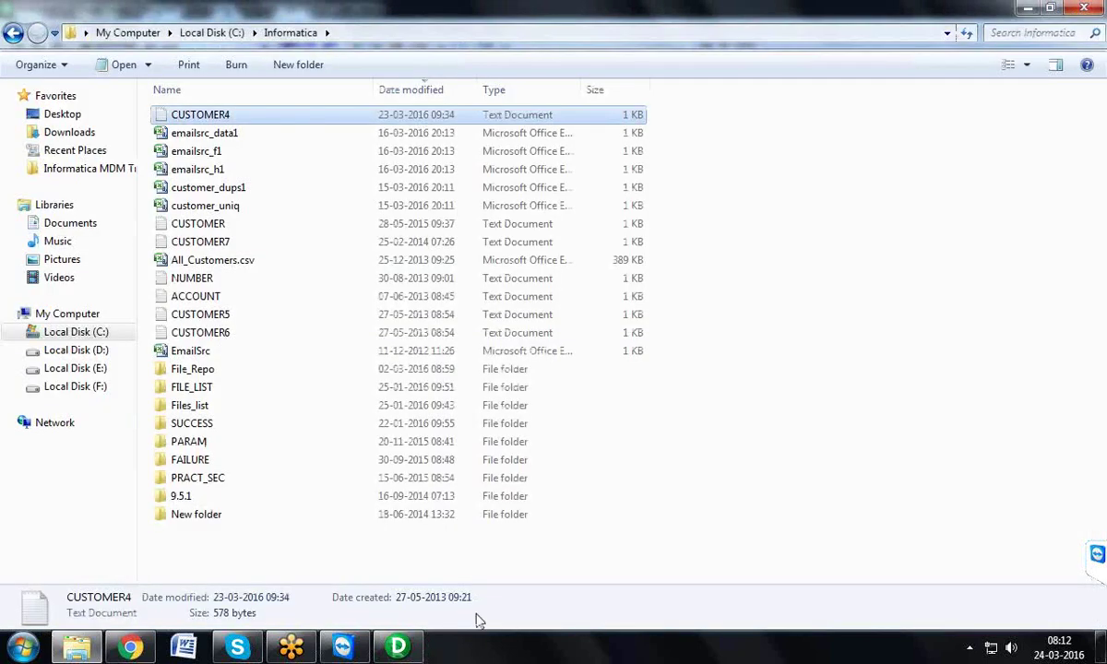
- Switch to Informatica PowerCenter Designer, open the Source Analyzer and clear all objects from its workspace
click(397, 646)
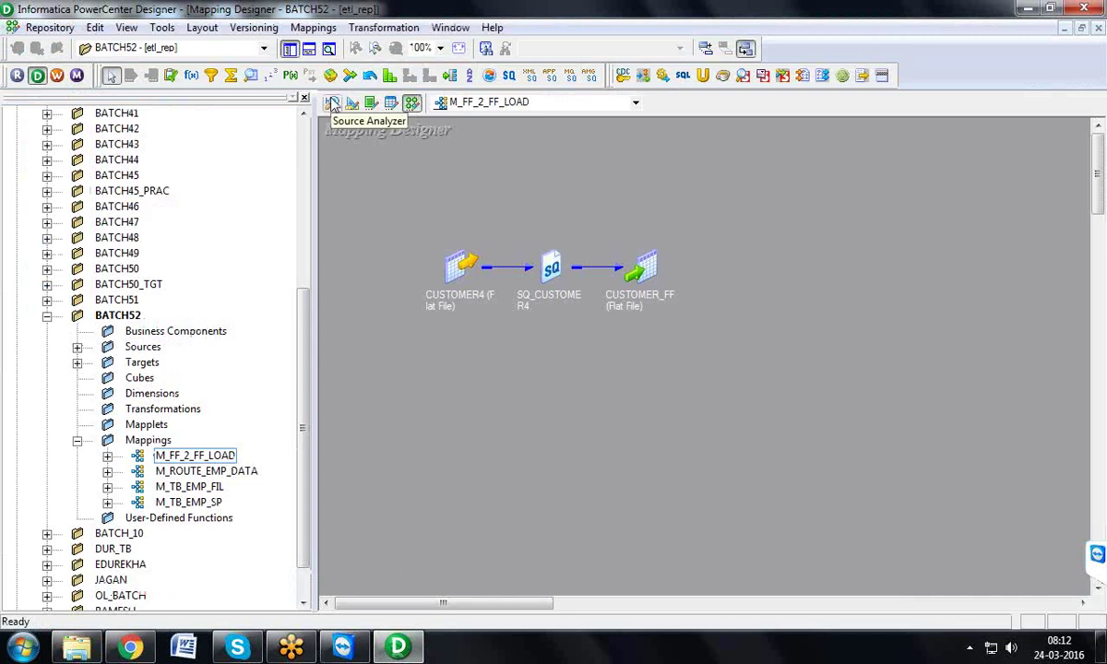
click(333, 103)
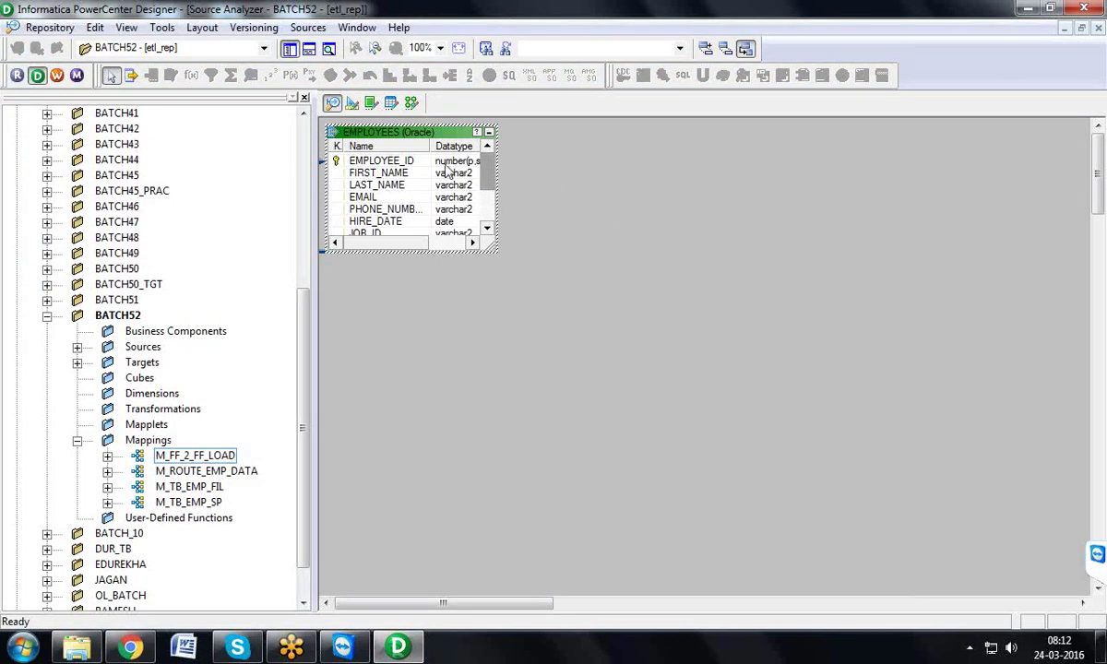
right_click(596, 171)
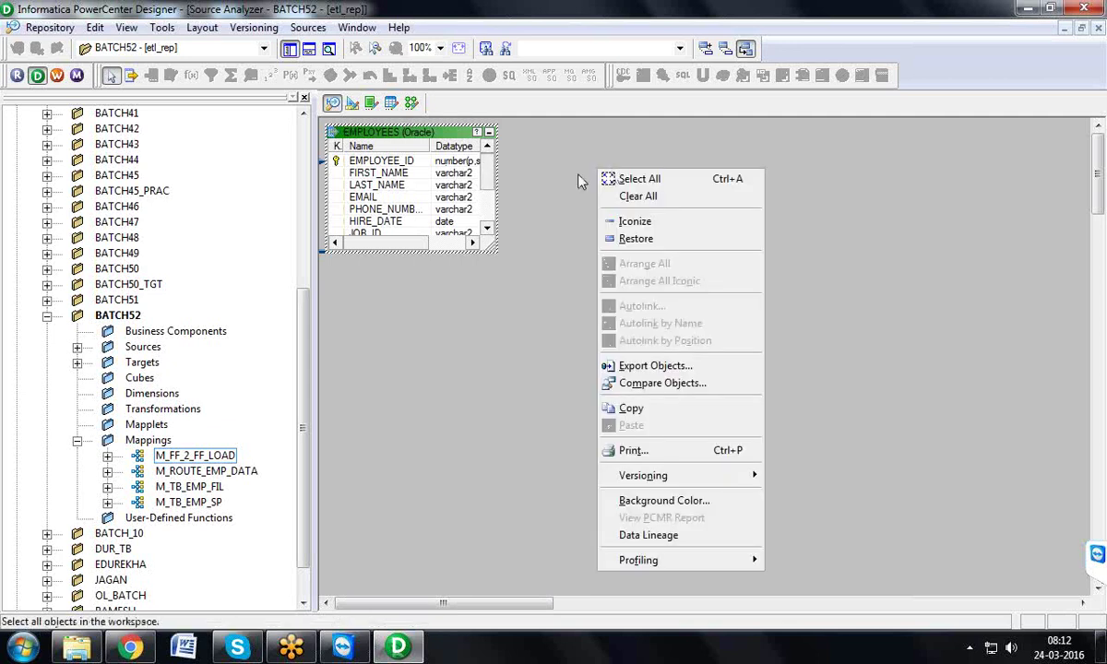
click(621, 199)
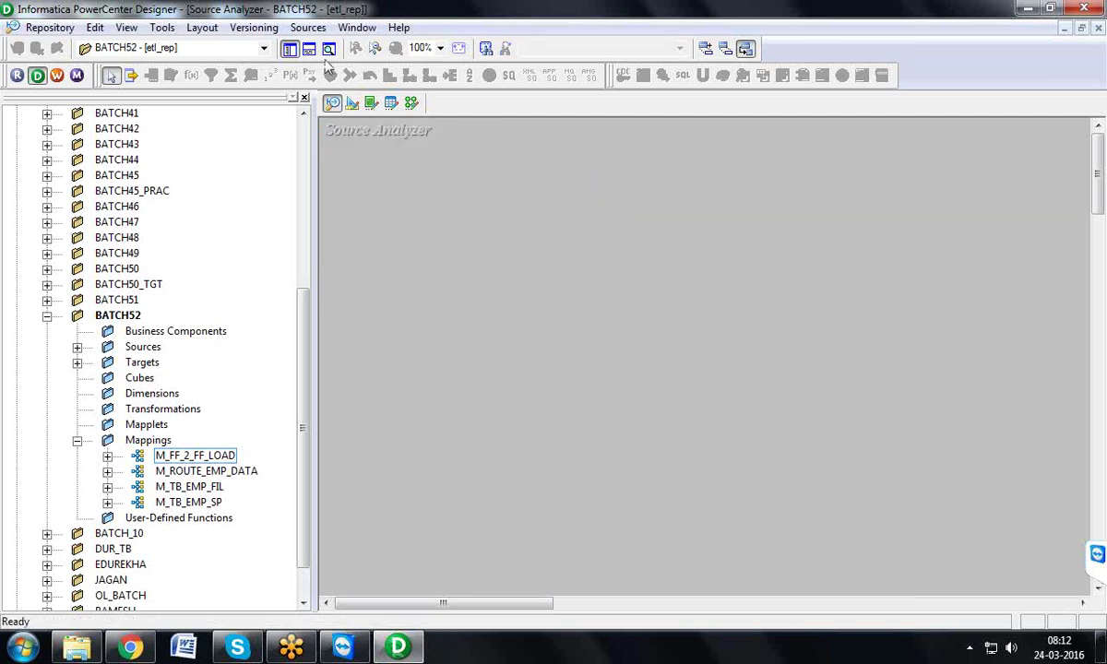
- Start importing a source definition from a flat file and browse to the C:\Informatica folder
click(306, 28)
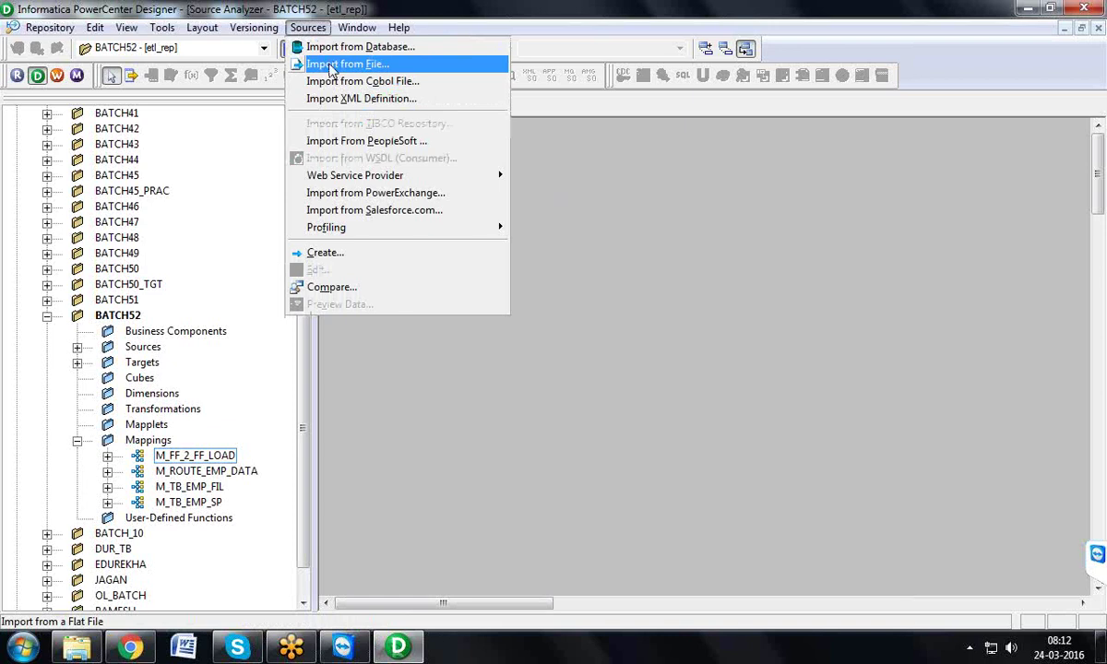
click(330, 67)
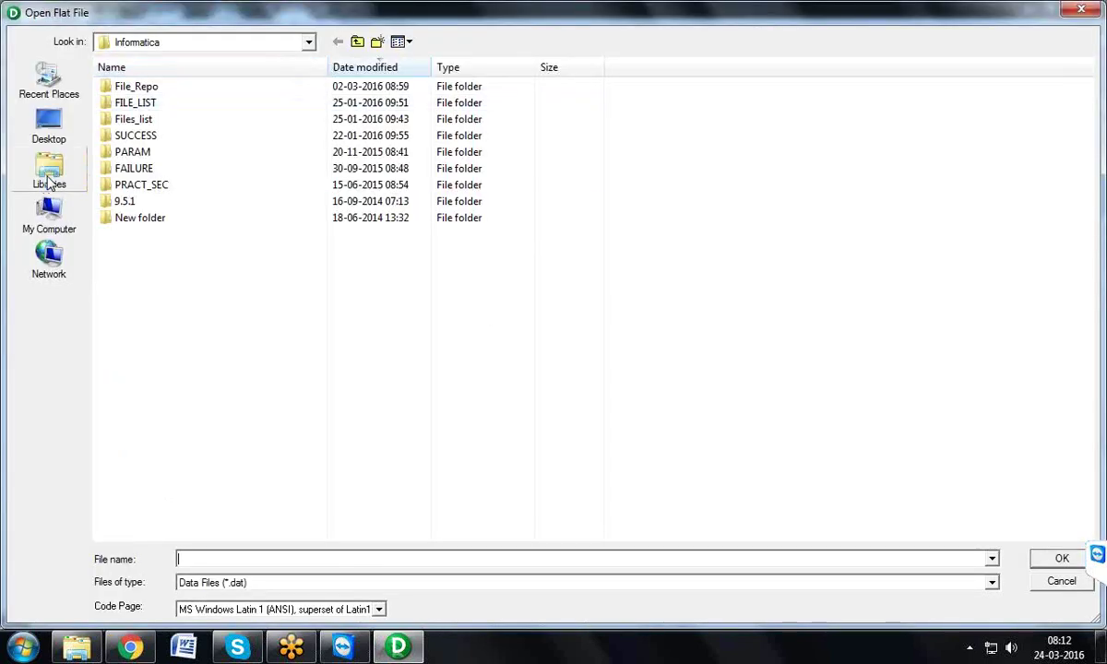
click(49, 217)
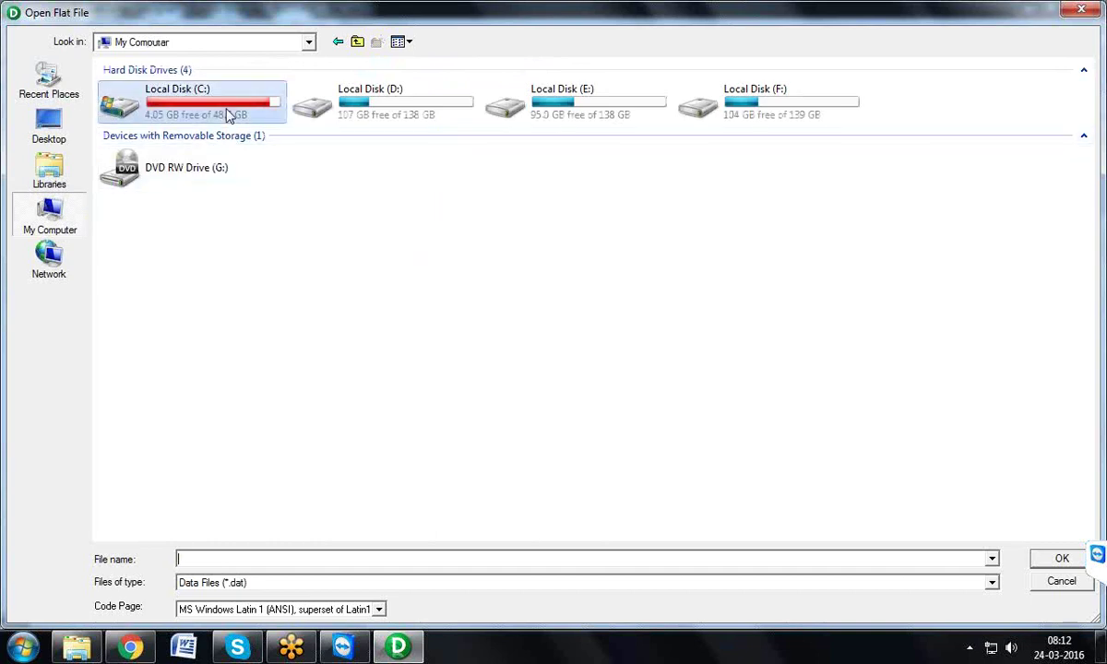
double_click(227, 113)
double_click(155, 101)
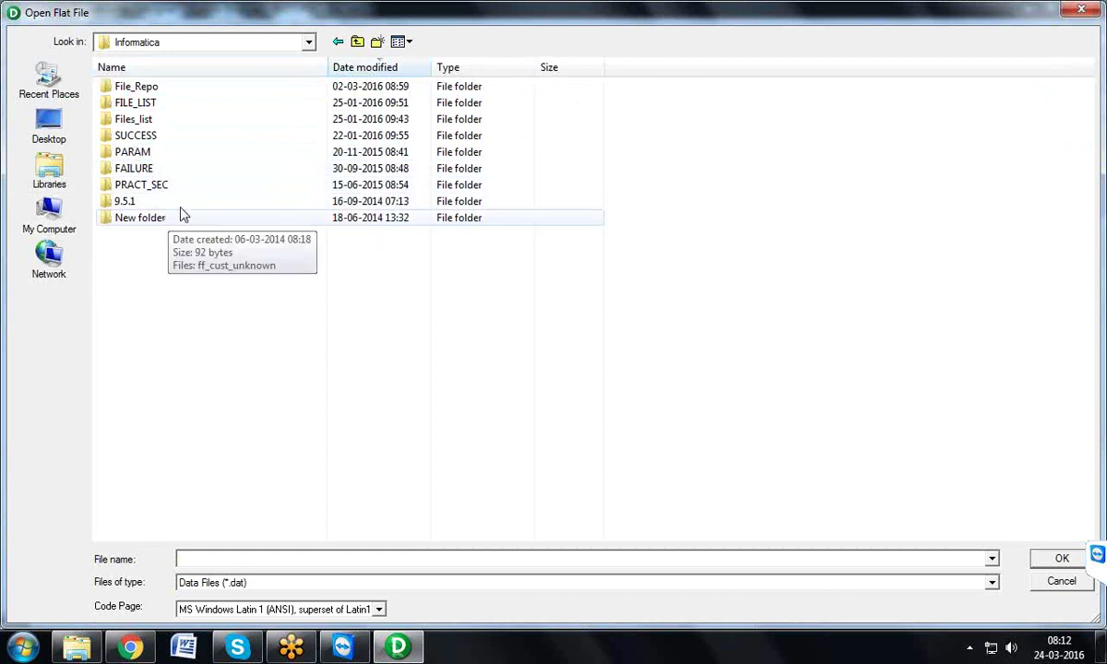
- Show all file types and choose the CUSTOMER7 text file as the flat file to import
click(992, 583)
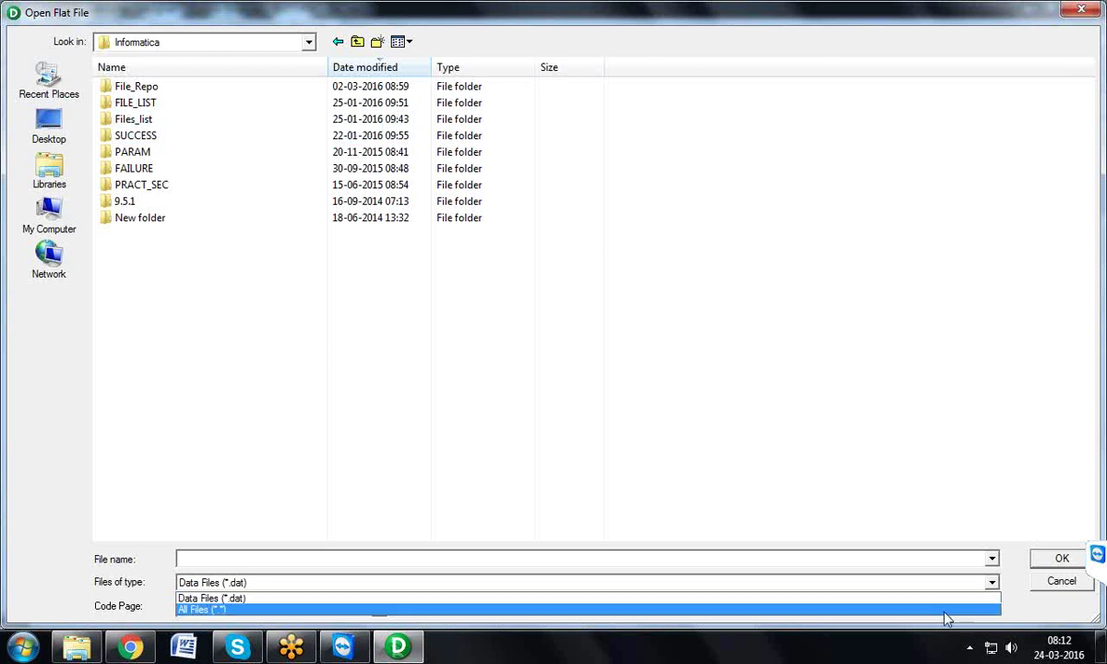
click(946, 611)
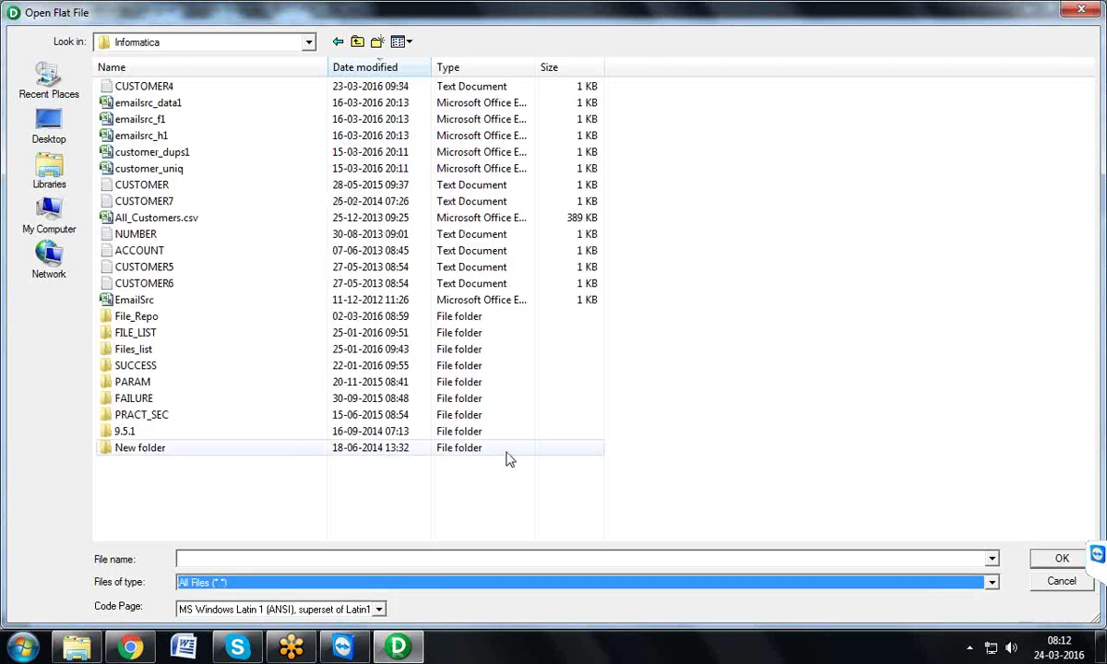
click(178, 203)
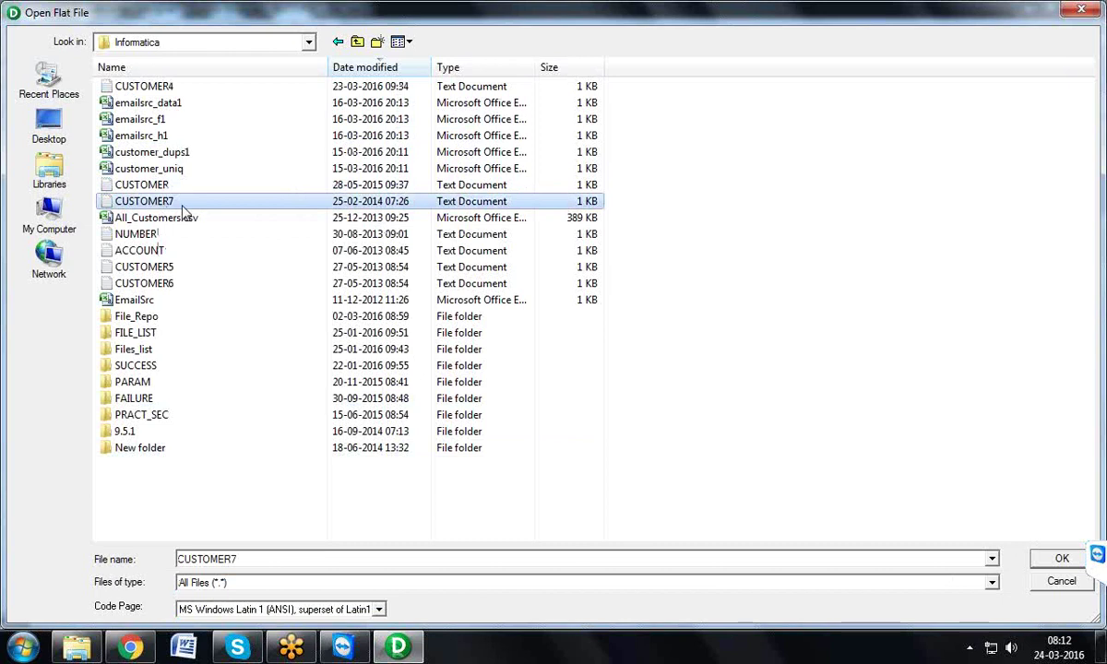
click(1058, 560)
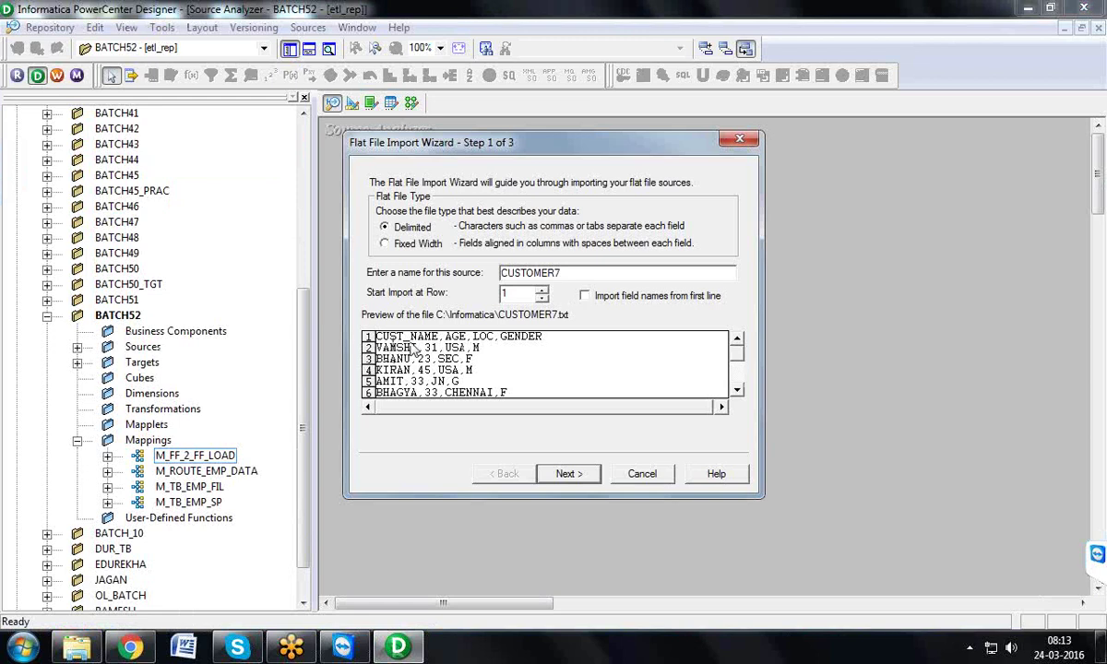
- Import CUSTOMER7 as a comma-delimited source with field names taken from the first line, and finish the wizard
click(584, 296)
click(584, 296)
click(584, 296)
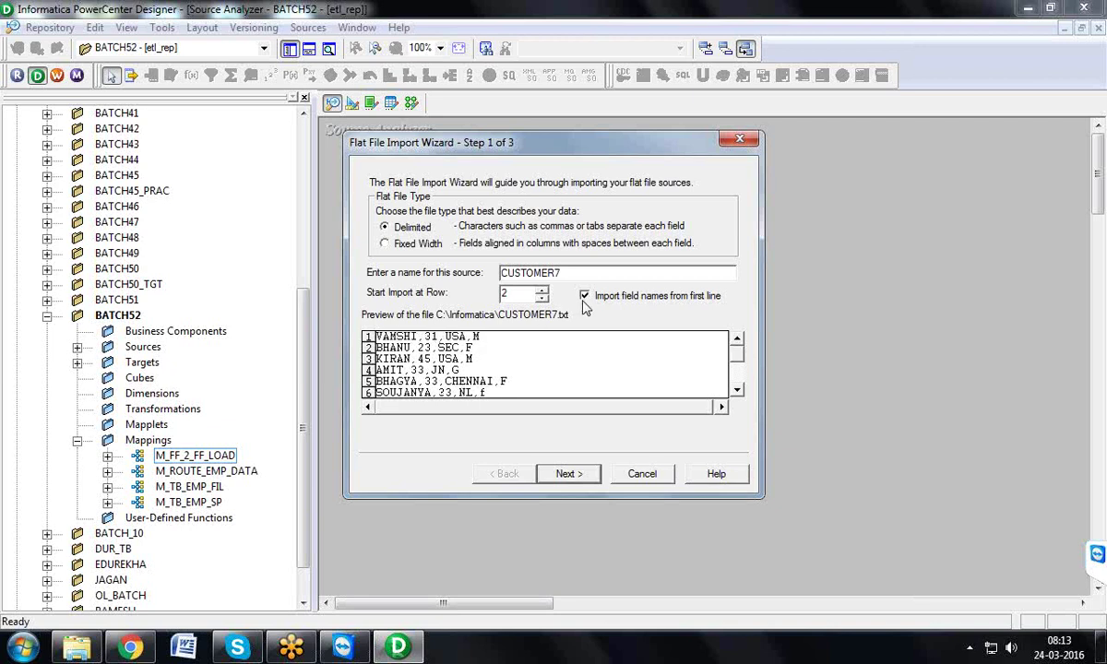
click(584, 297)
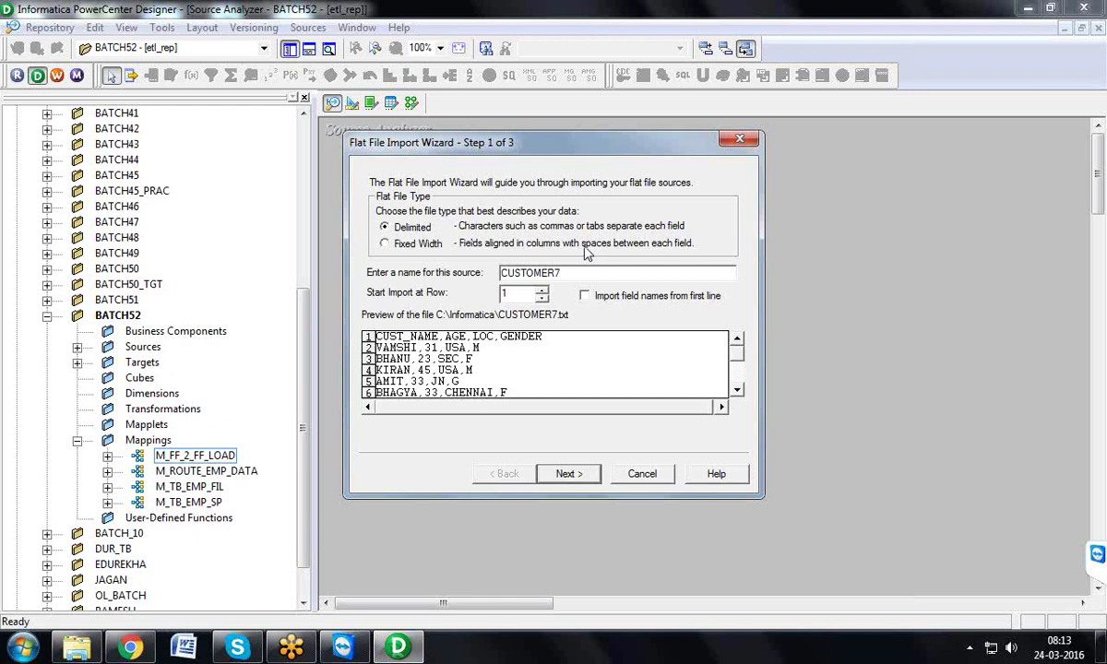
click(583, 295)
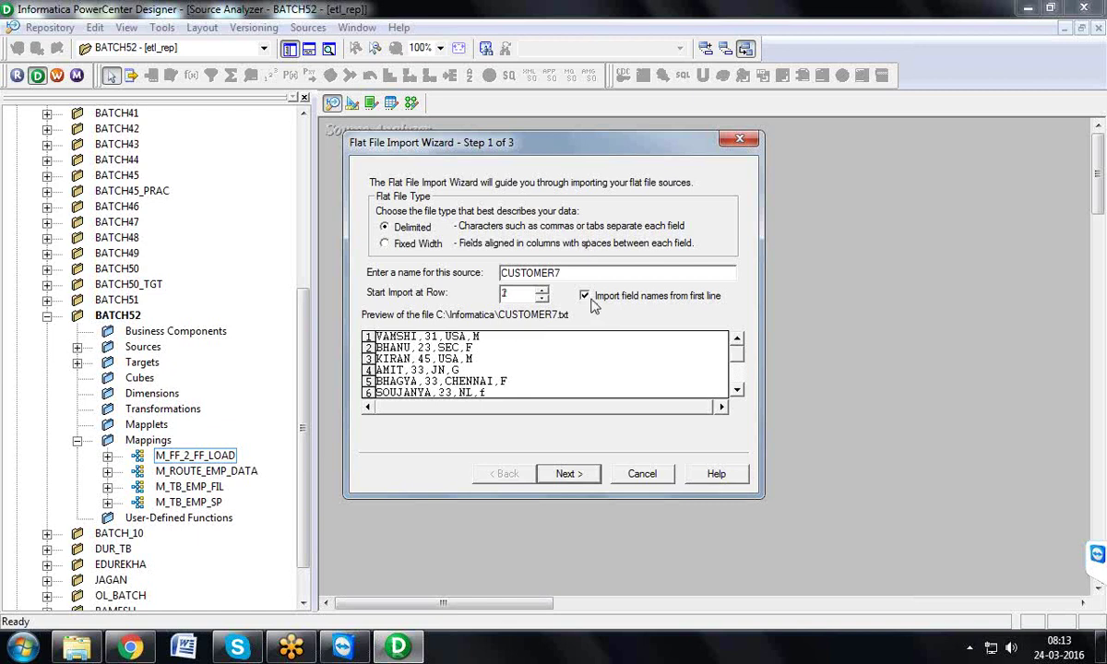
click(596, 474)
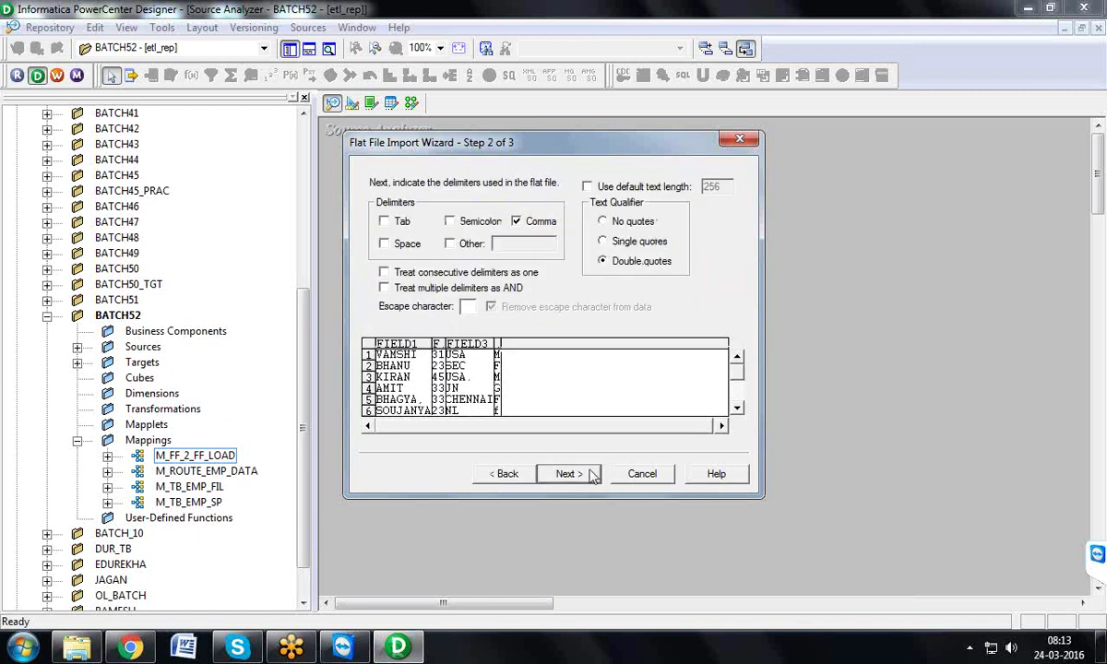
click(568, 476)
click(589, 476)
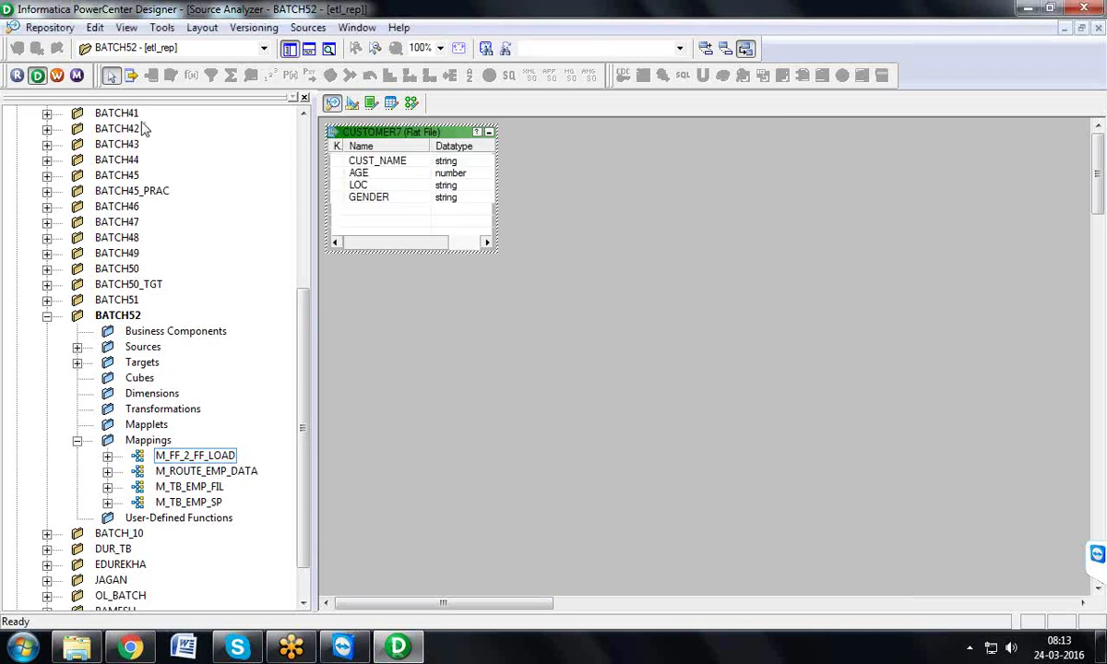
- Save the repository changes to the BATCH52 folder and hide the output window
click(50, 27)
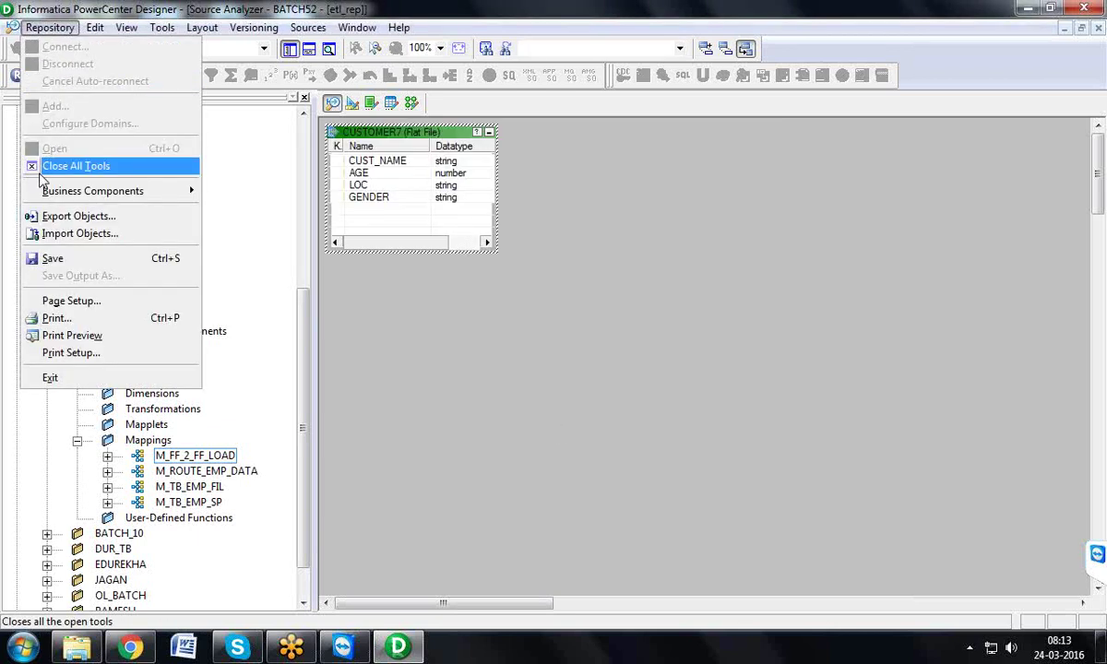
click(53, 258)
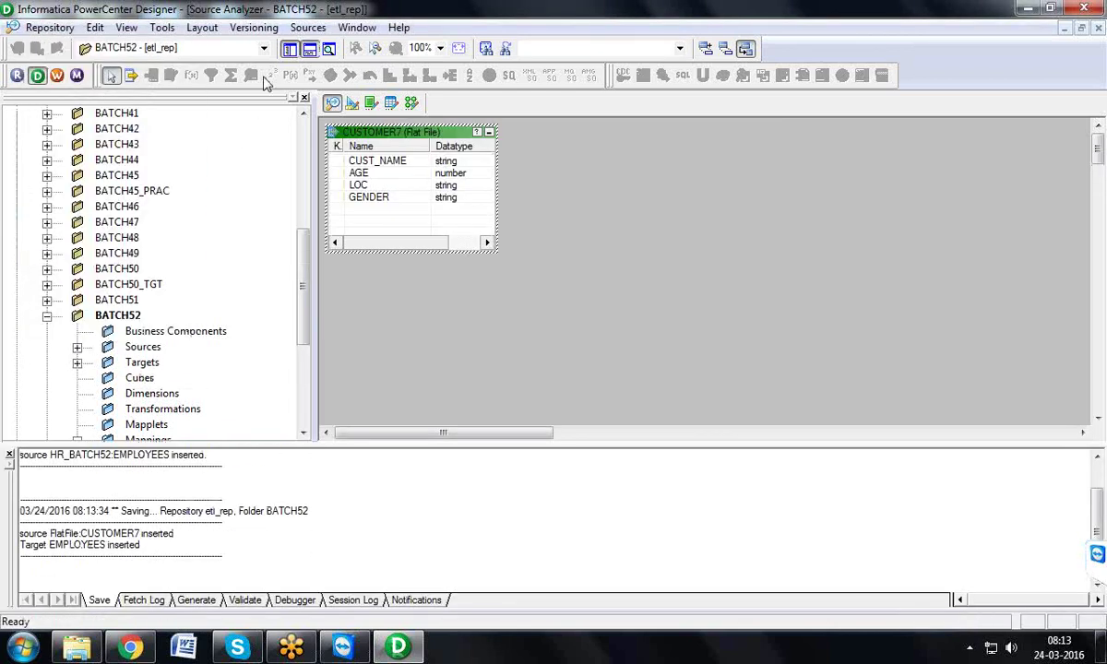
click(288, 47)
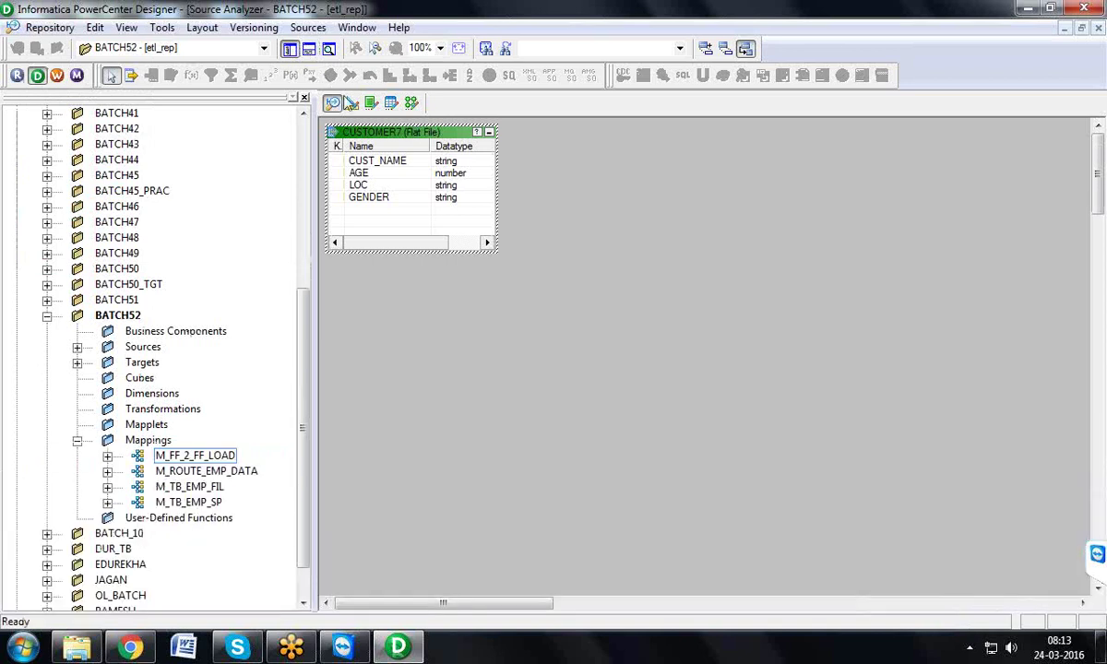
- Open the Target Designer and clear all objects from its workspace
click(351, 102)
right_click(455, 171)
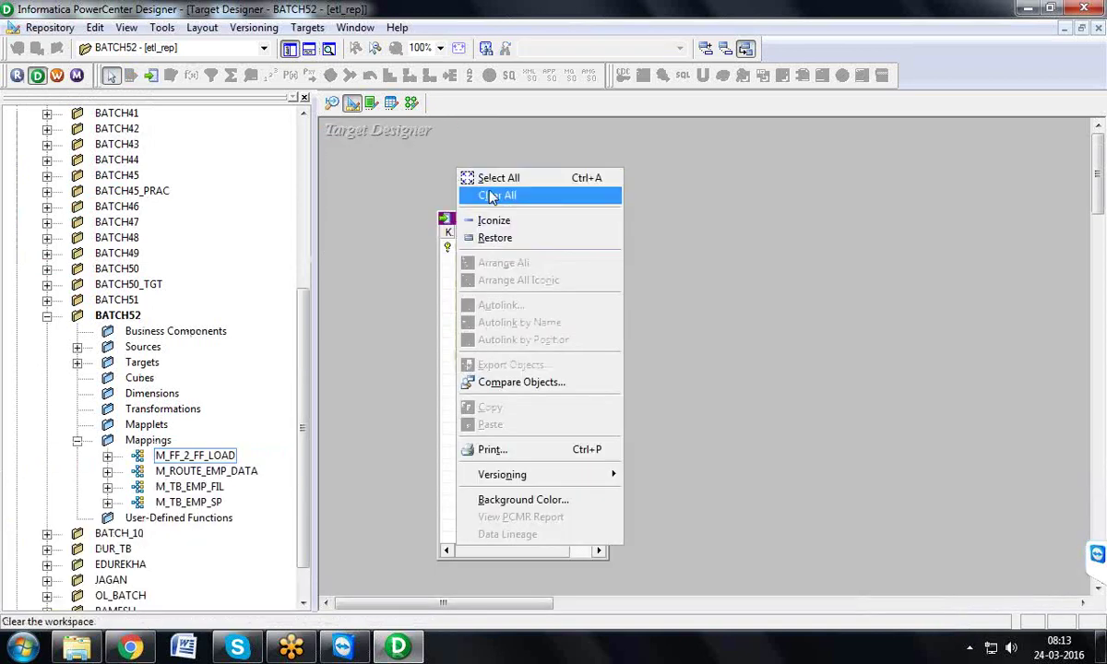
click(492, 196)
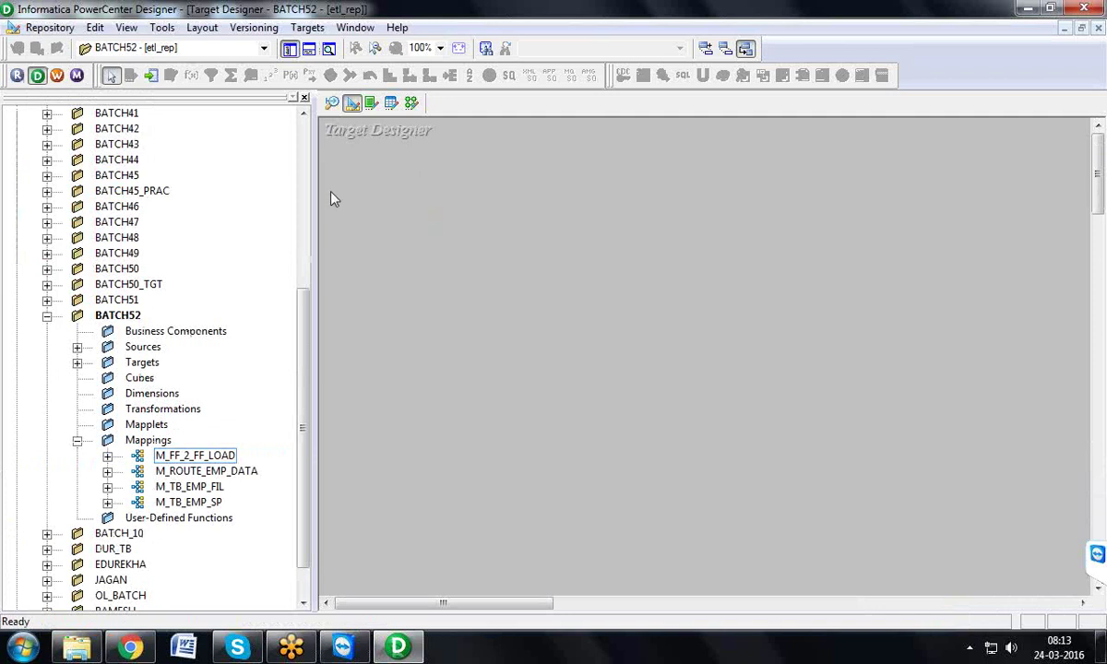
- Expand the Sources folder of BATCH52 in the repository tree
drag(302, 427, 302, 455)
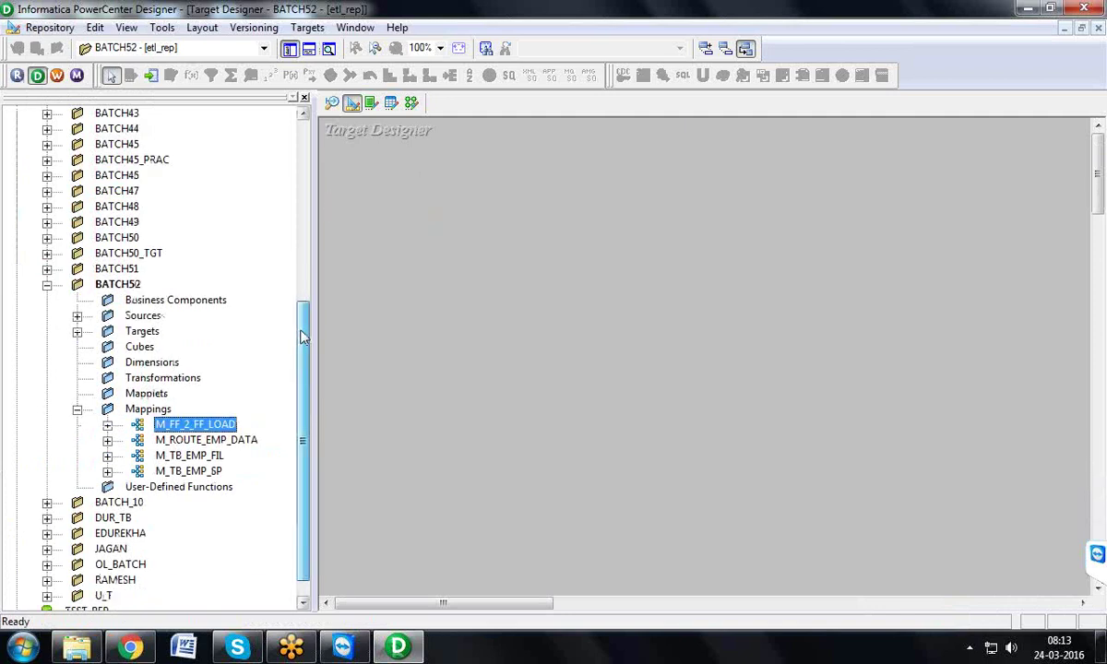
click(76, 300)
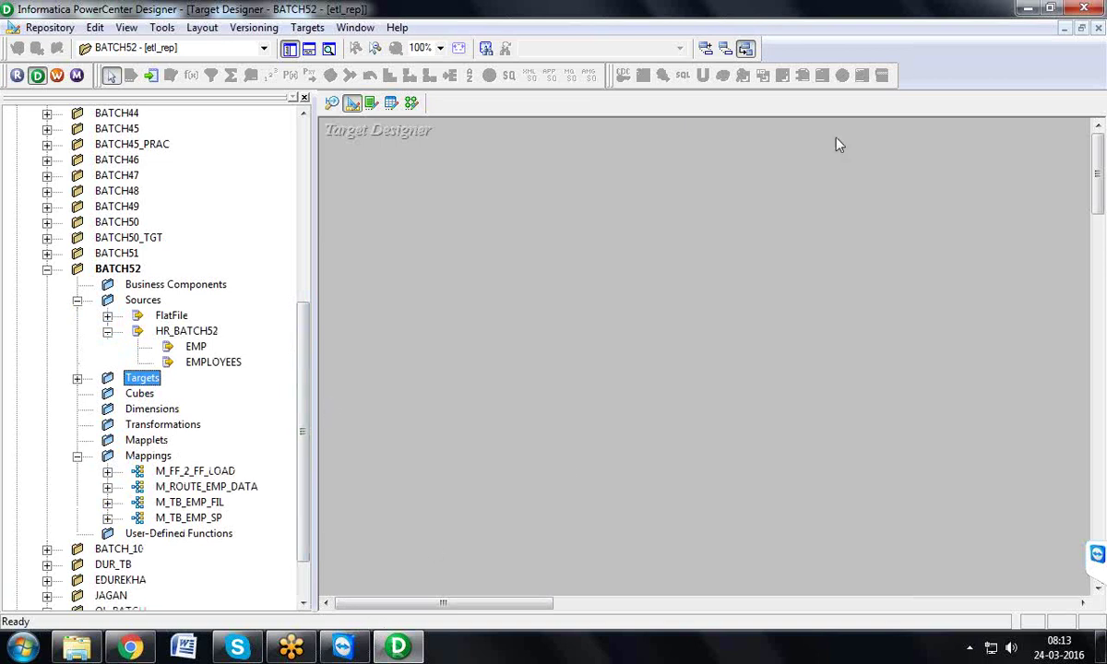
- Minimize the open windows, launch SQL Developer from its desktop shortcut and return to PowerCenter Designer
click(1027, 9)
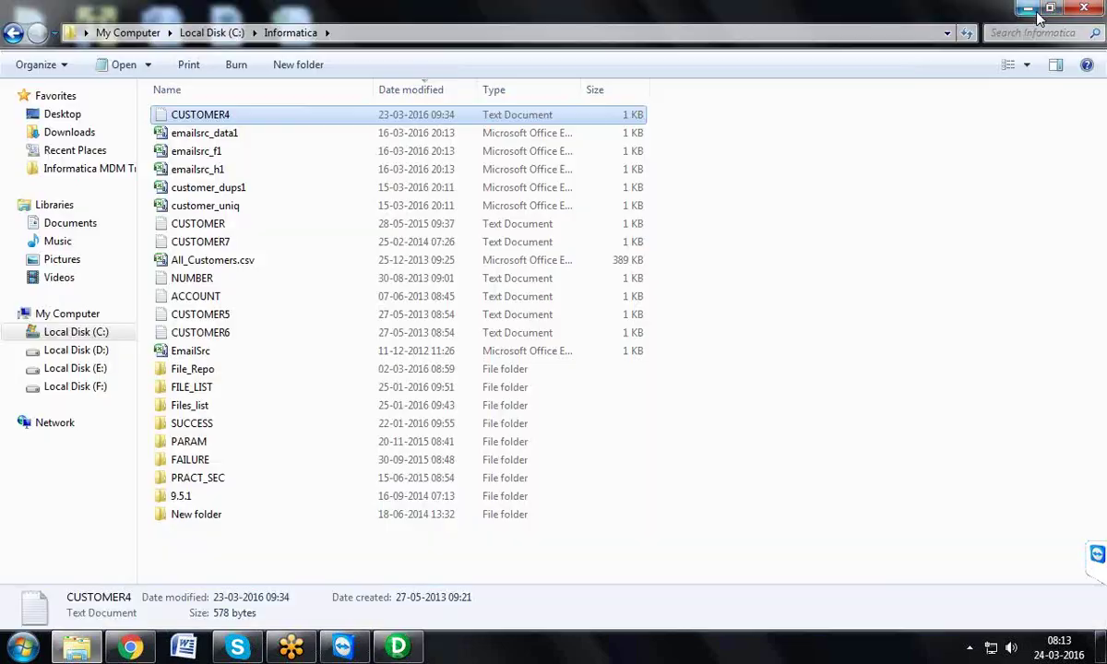
click(1028, 9)
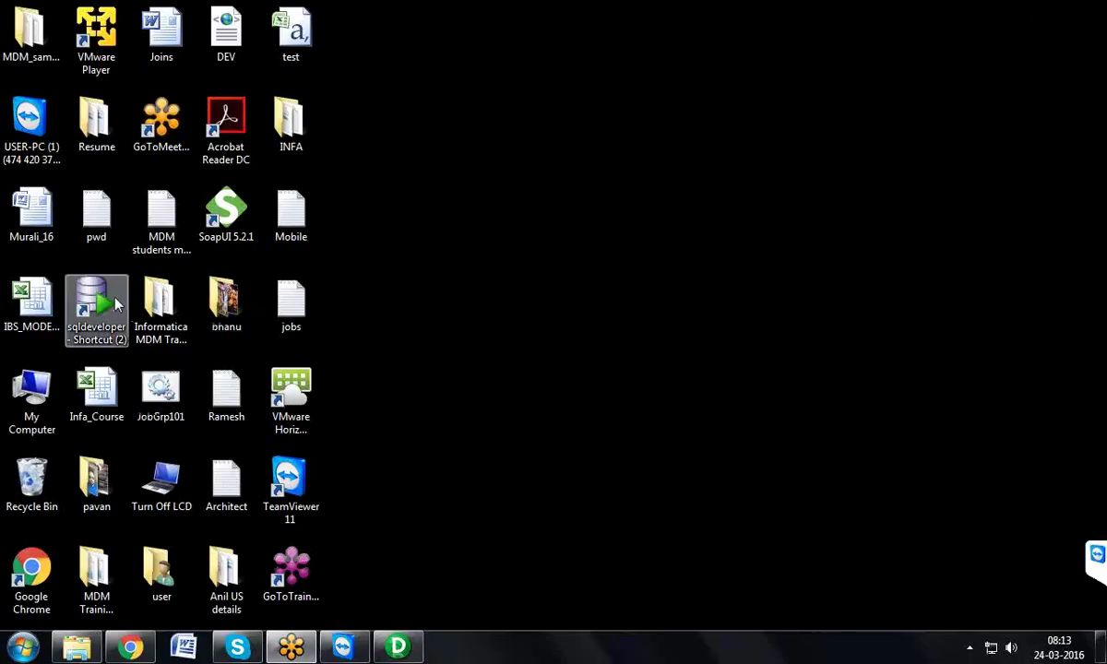
double_click(115, 304)
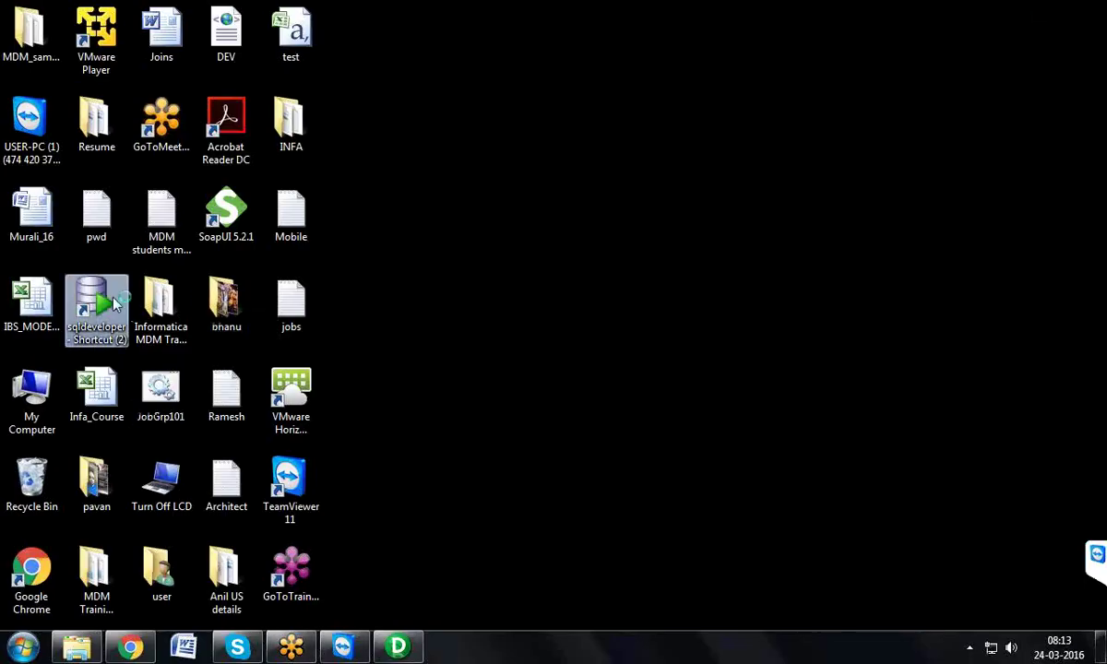
click(398, 647)
click(307, 28)
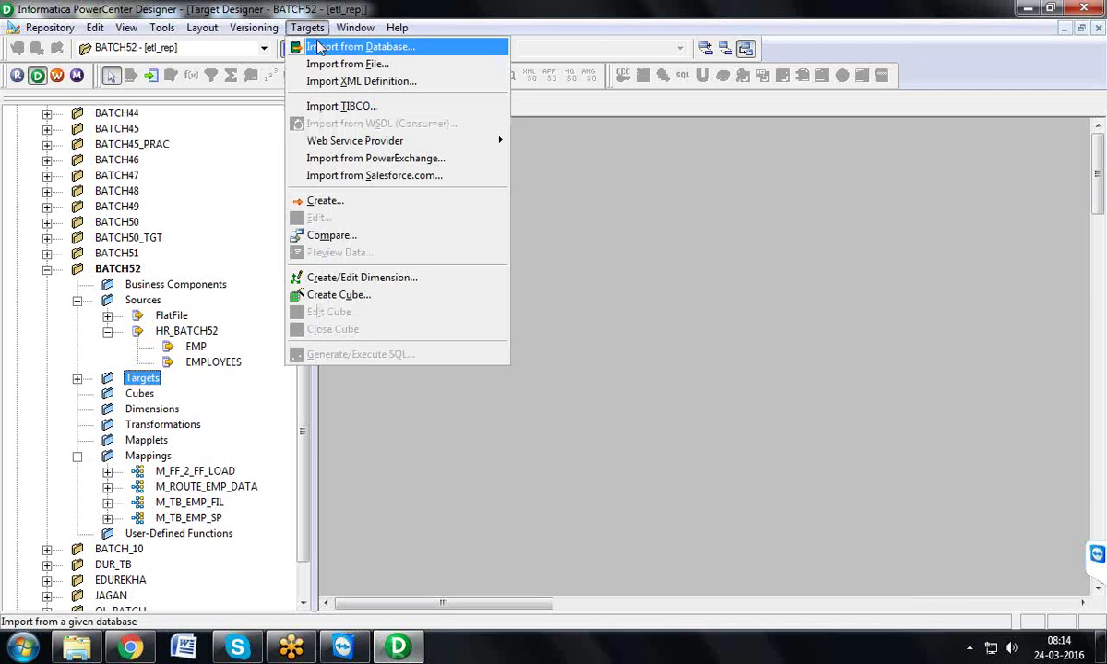
click(604, 167)
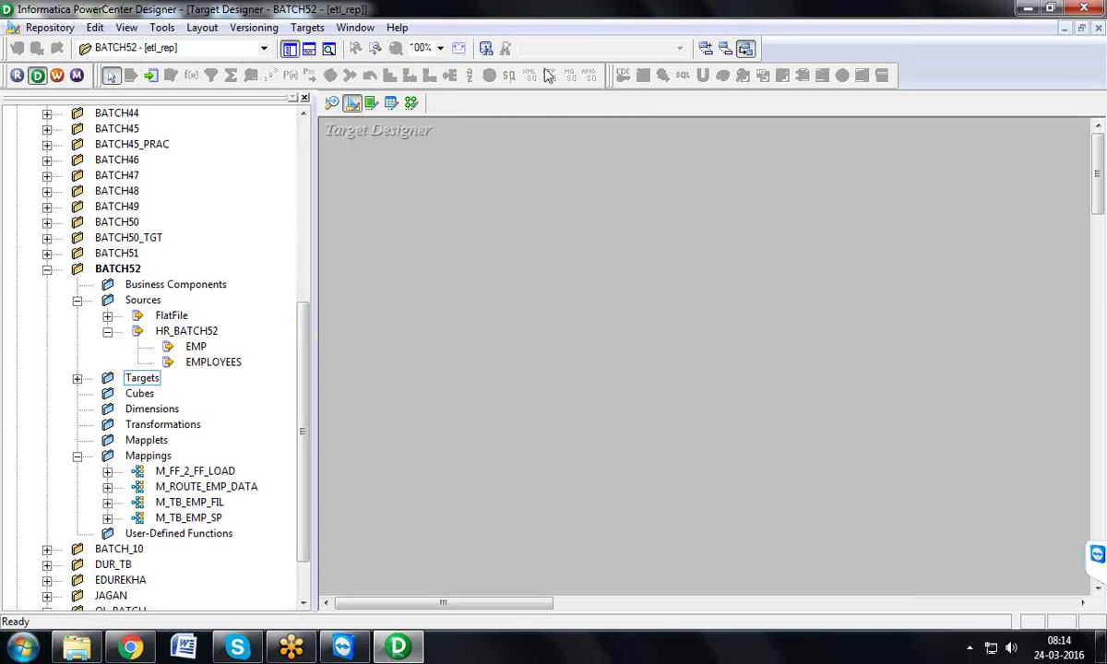
click(314, 27)
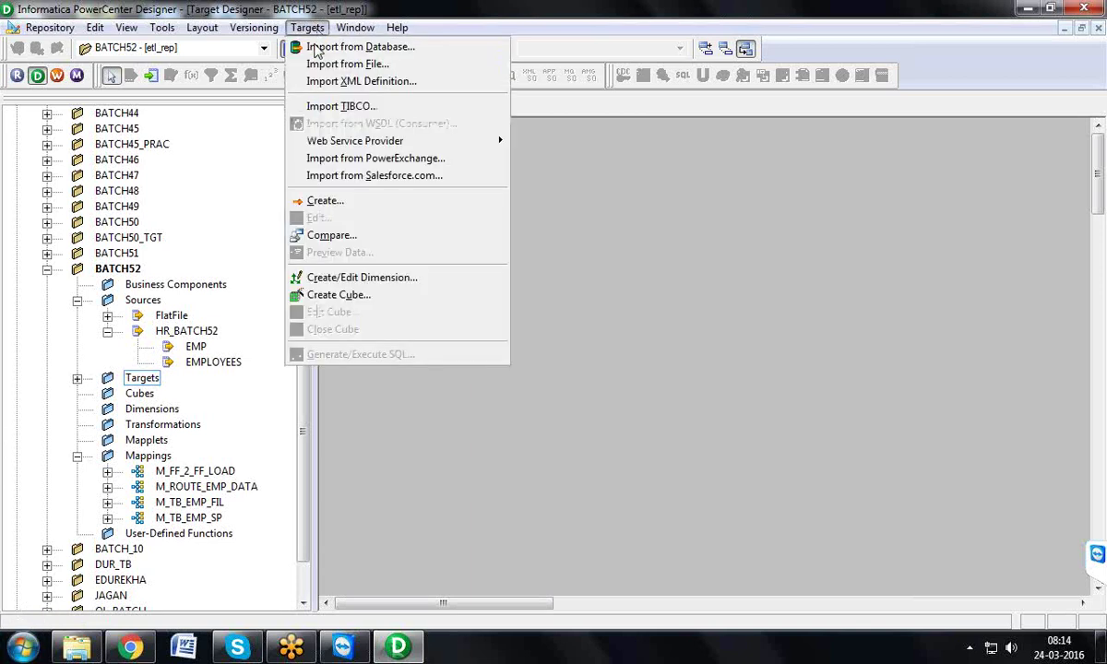
click(318, 202)
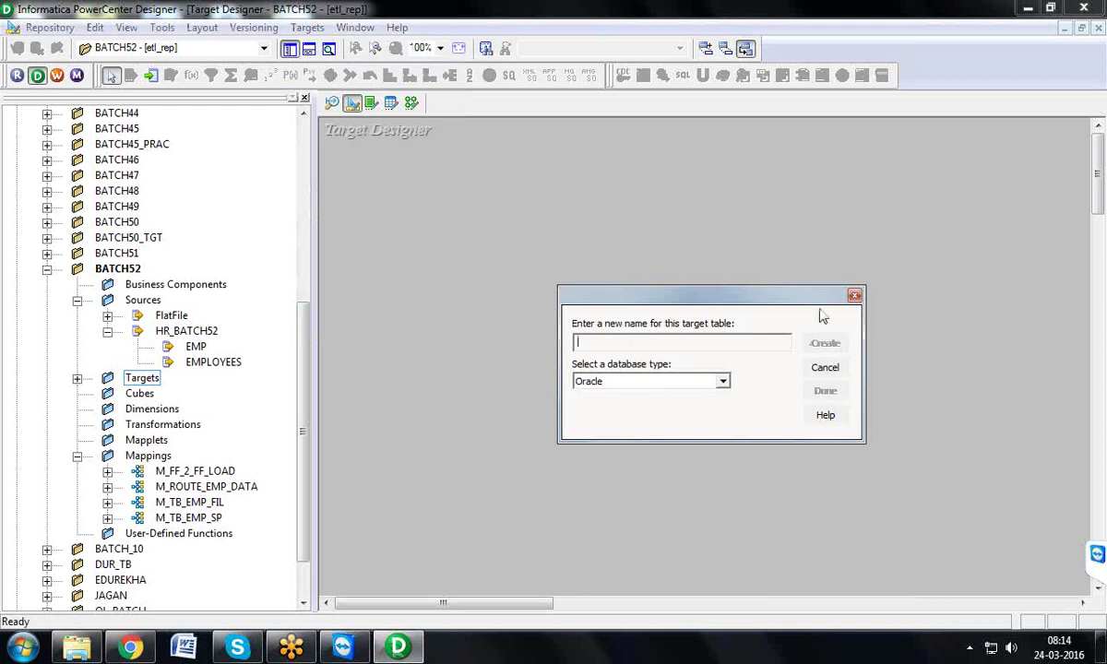
click(853, 295)
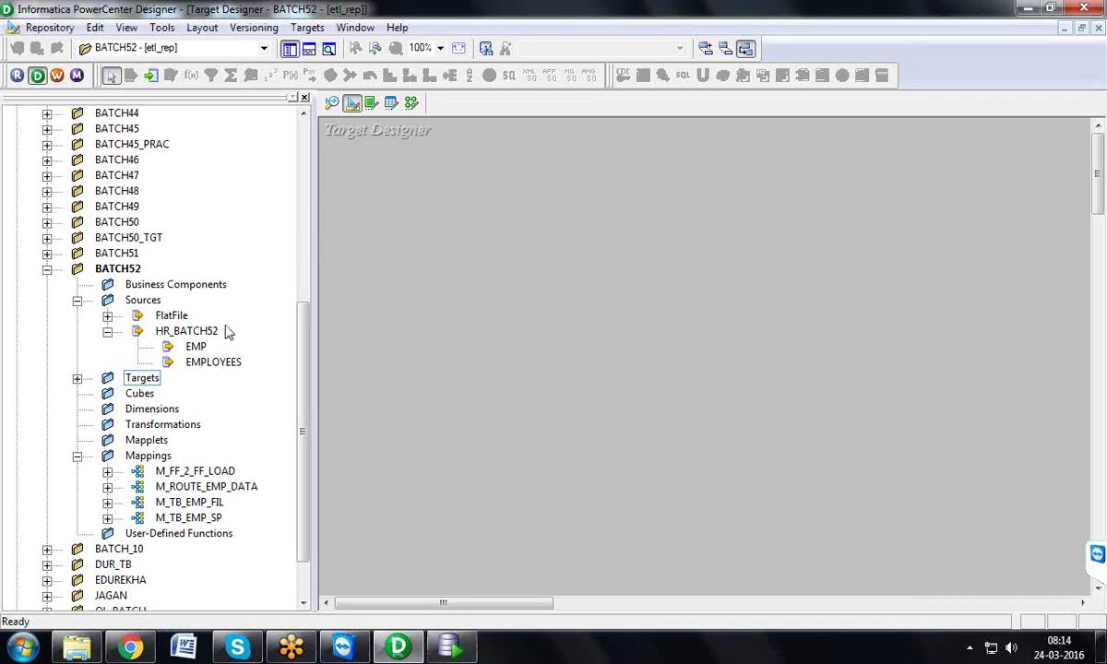
- Add the CUSTOMER4 flat file source to the Target Designer as a target definition and open it for editing
click(107, 316)
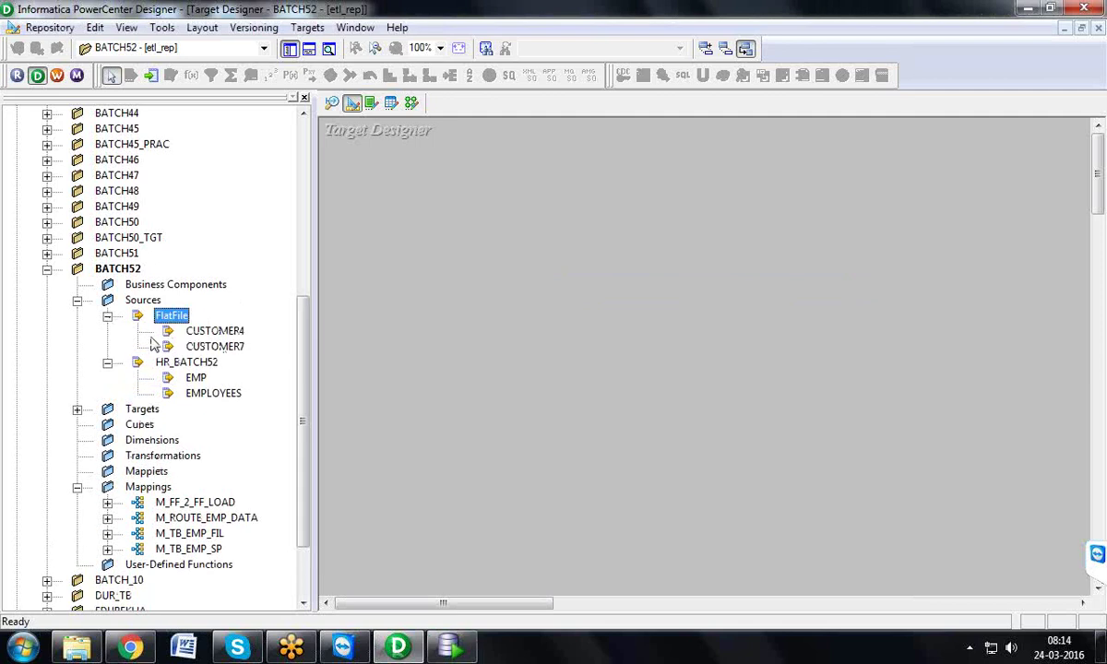
drag(205, 330, 332, 284)
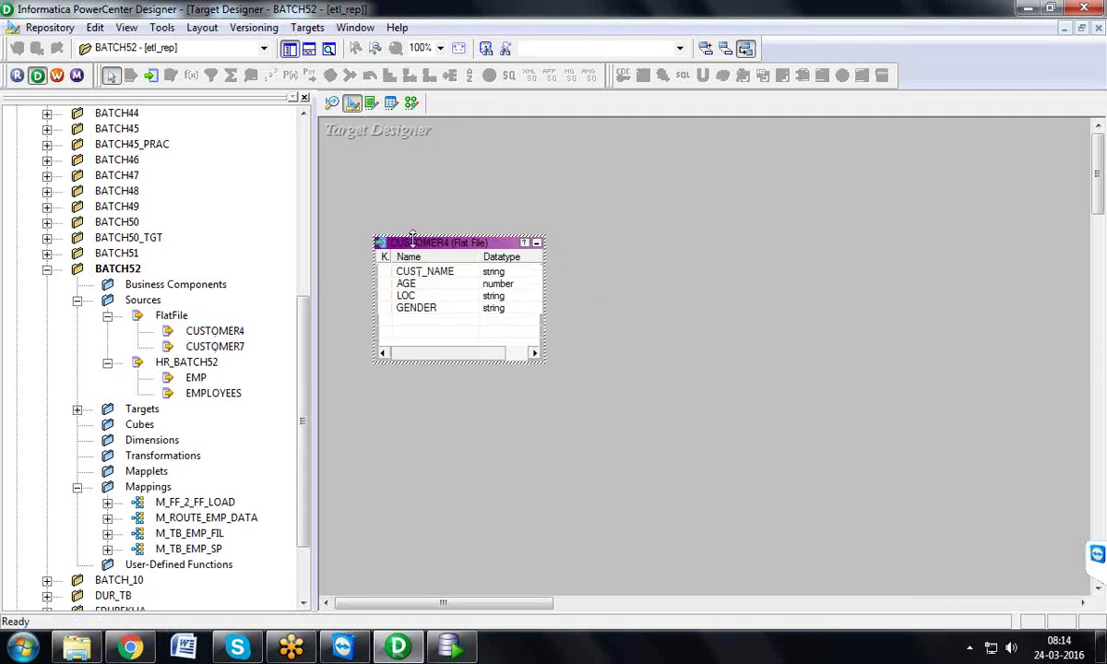
double_click(412, 241)
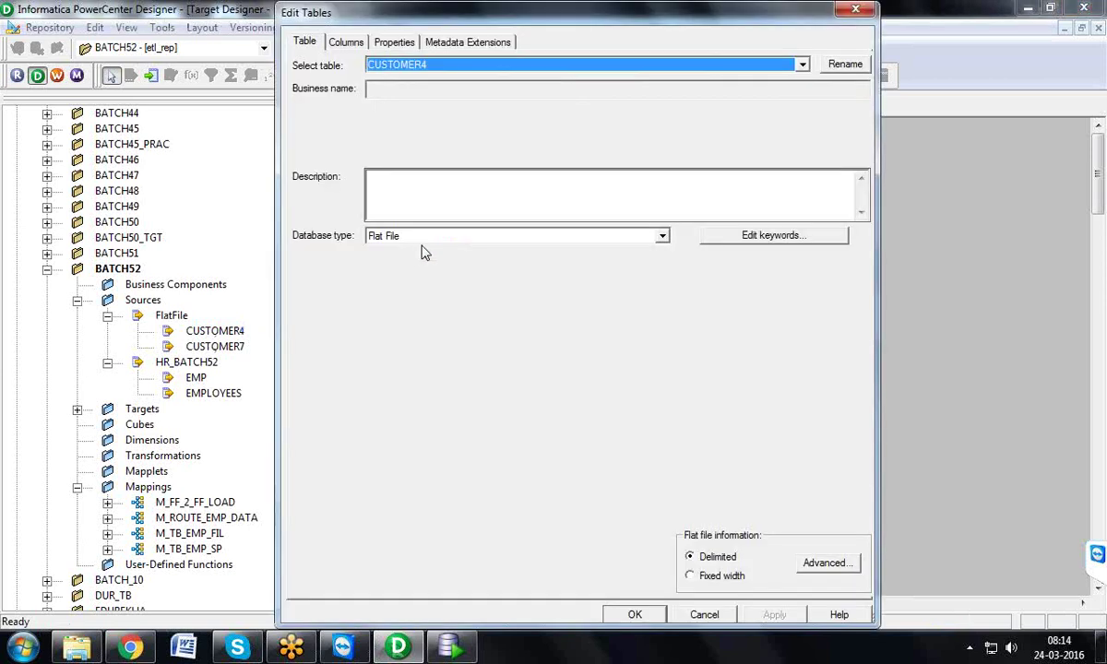
click(353, 42)
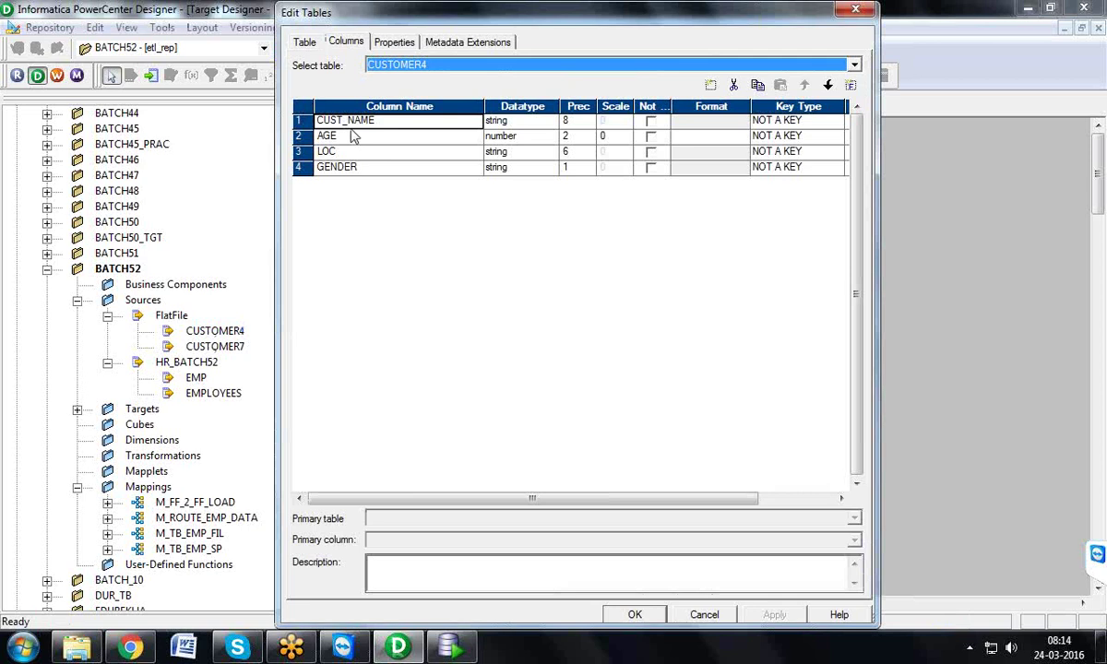
click(300, 43)
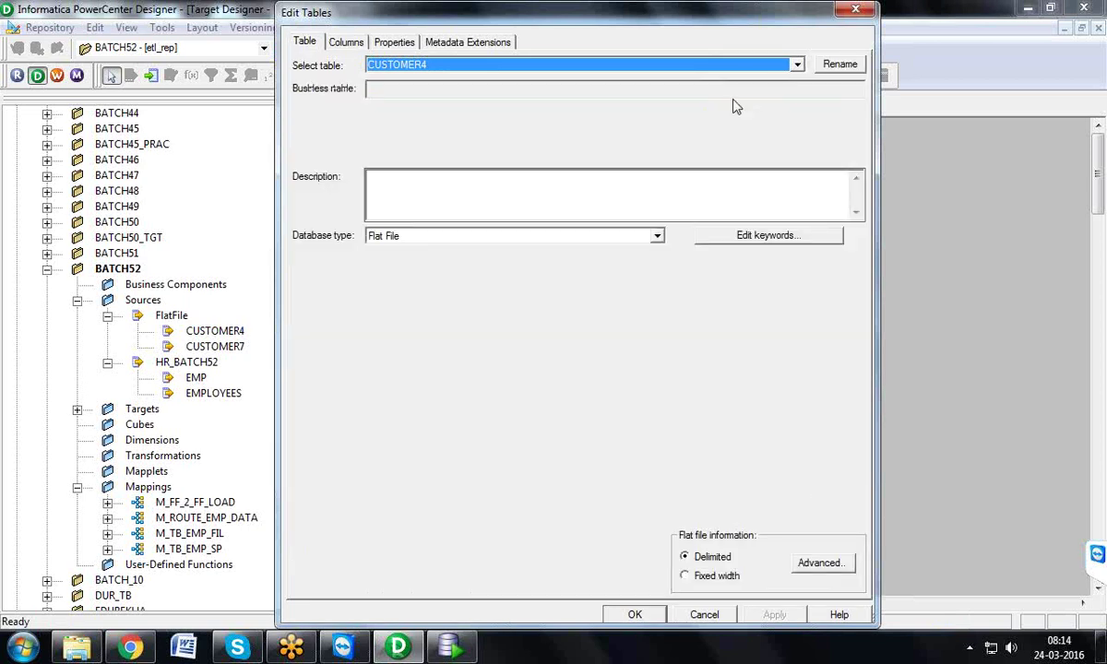
click(840, 66)
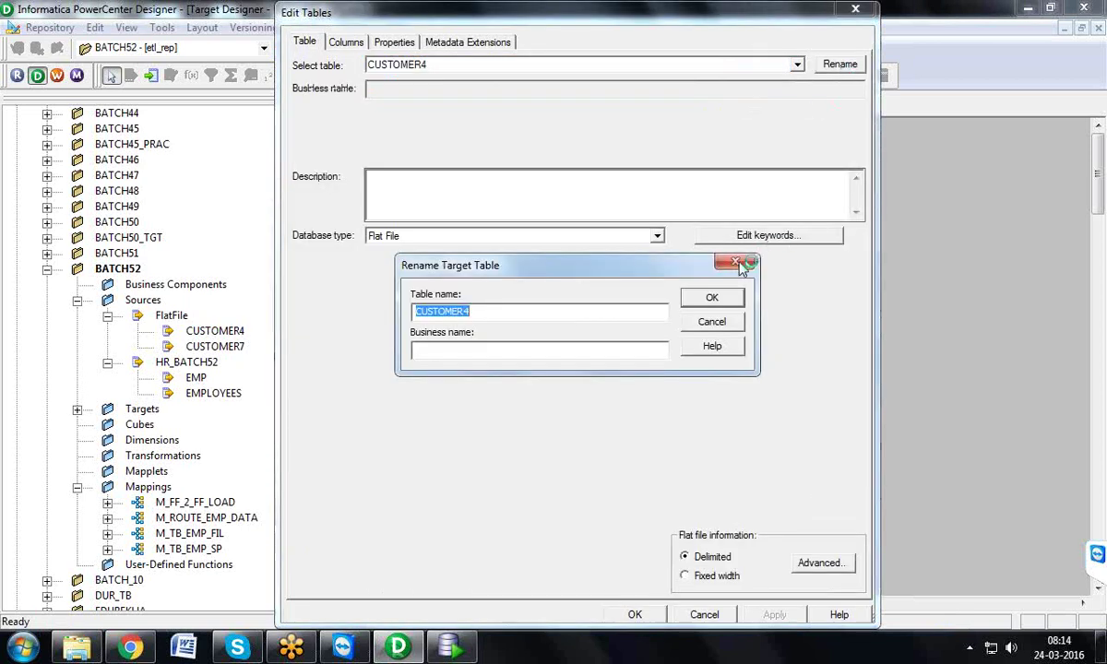
click(743, 266)
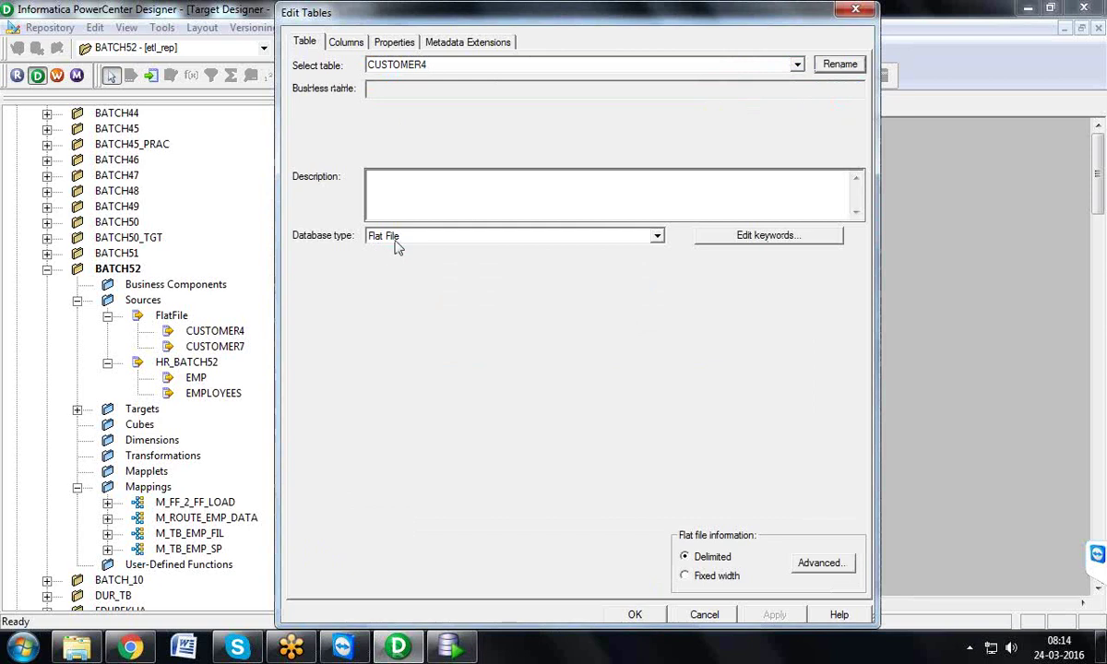
- Set the database type of the CUSTOMER4 target to Oracle
click(656, 239)
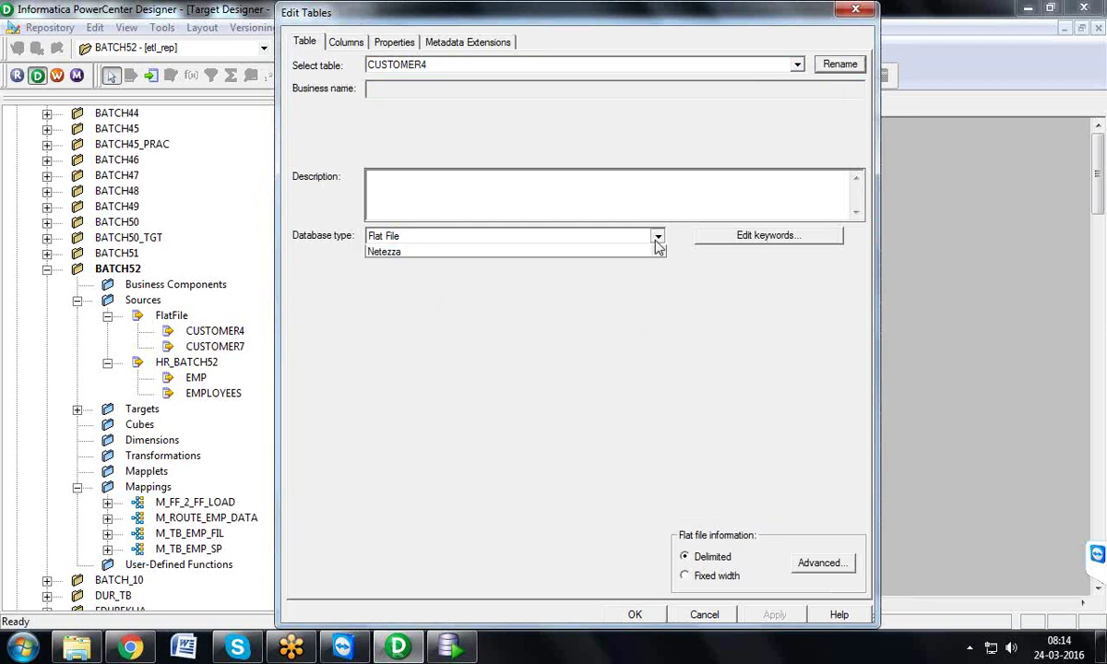
click(658, 285)
click(658, 285)
click(658, 285)
click(587, 275)
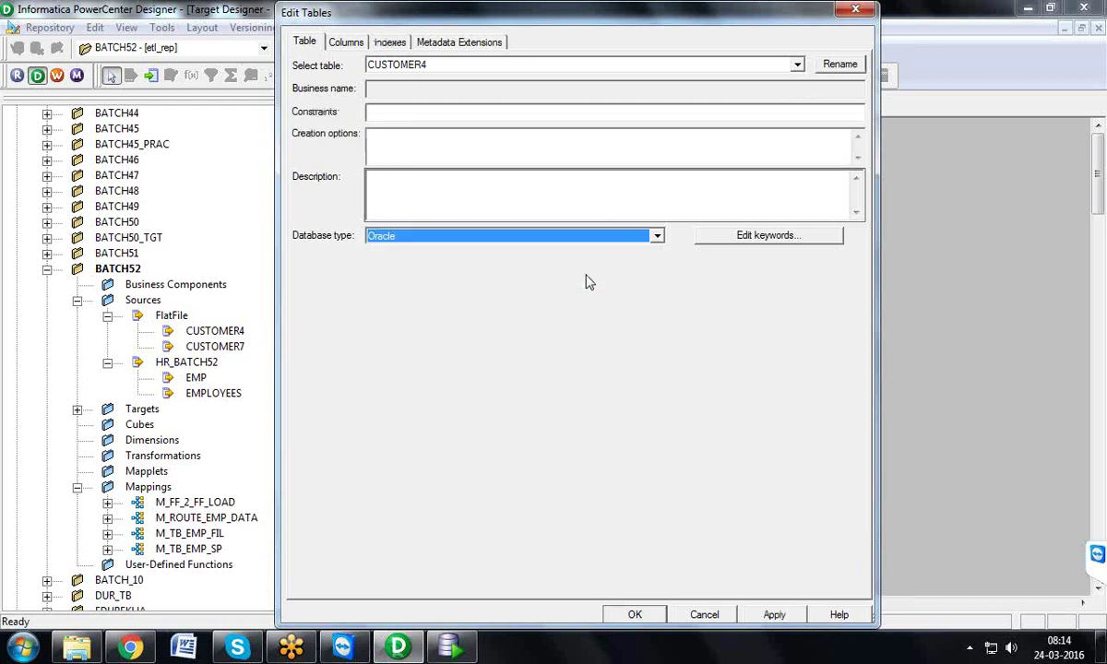
- Rename the Oracle target table as TB_CUST_M and apply the table edits
click(835, 67)
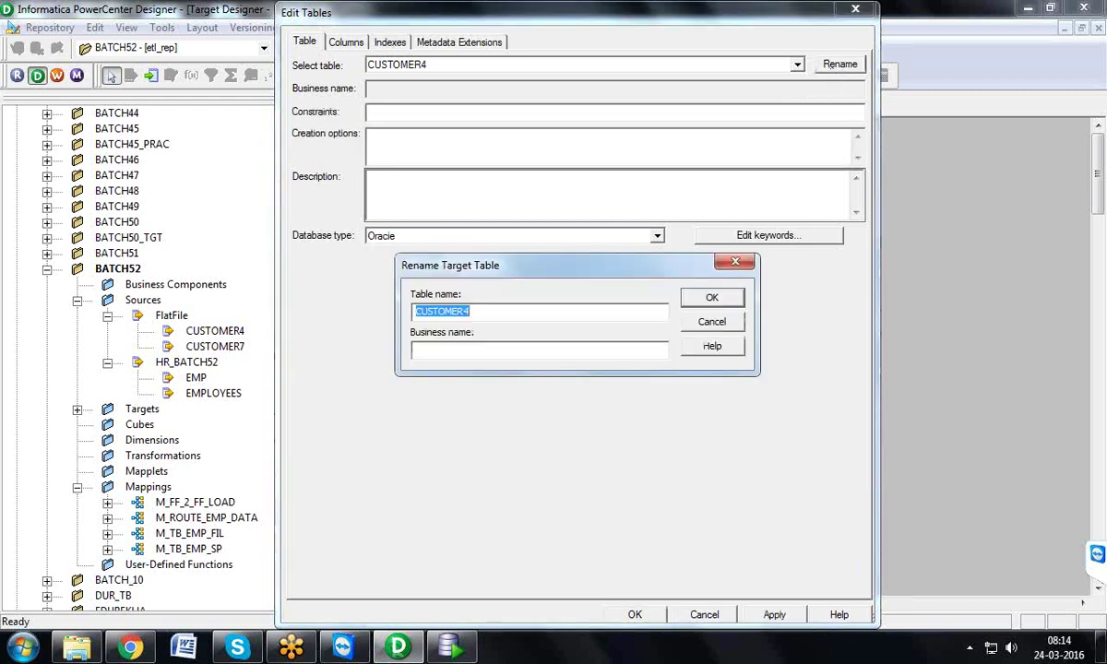
text(tb)
click(710, 295)
click(773, 614)
click(636, 614)
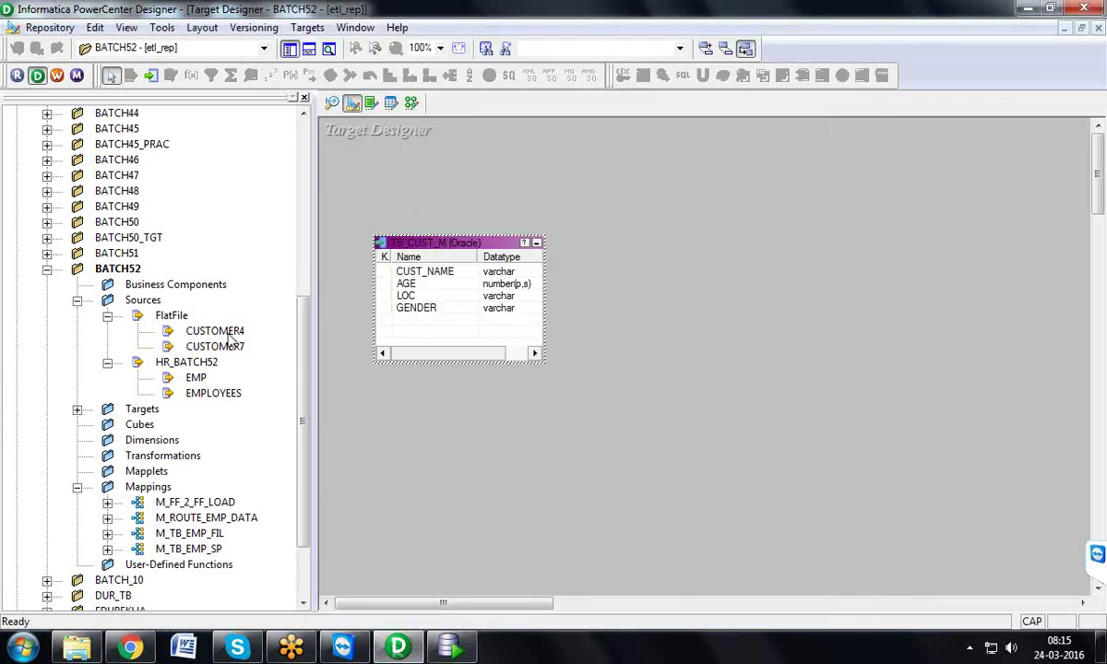
- Add a second target from the CUSTOMER4 source beside TB_CUST_M and set its database type to Oracle
drag(228, 332, 625, 246)
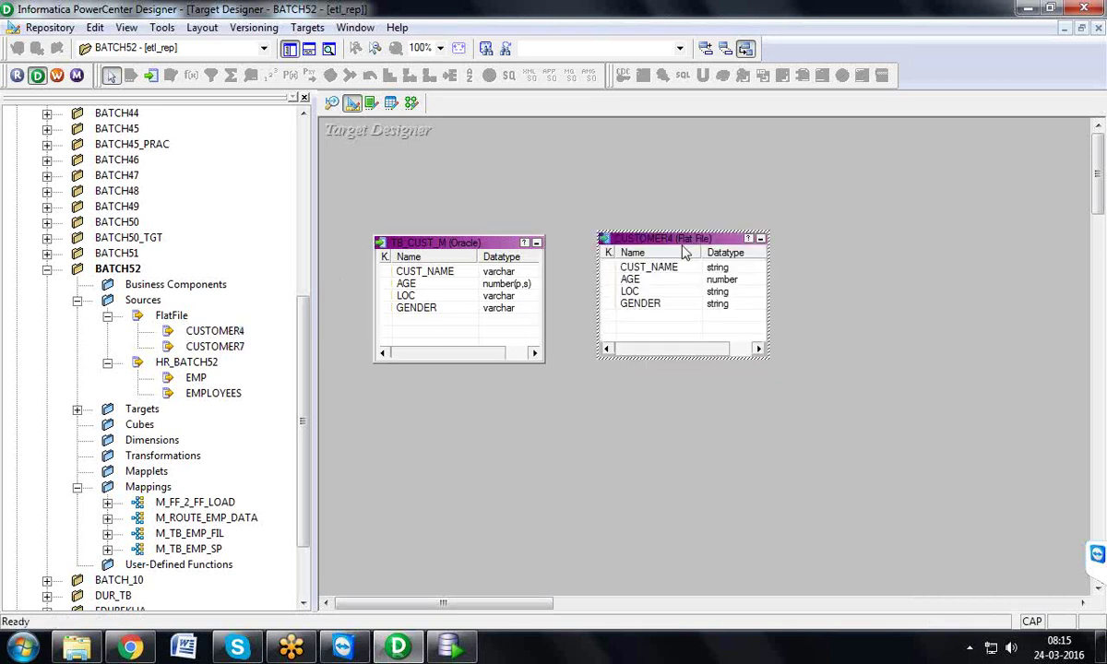
double_click(699, 239)
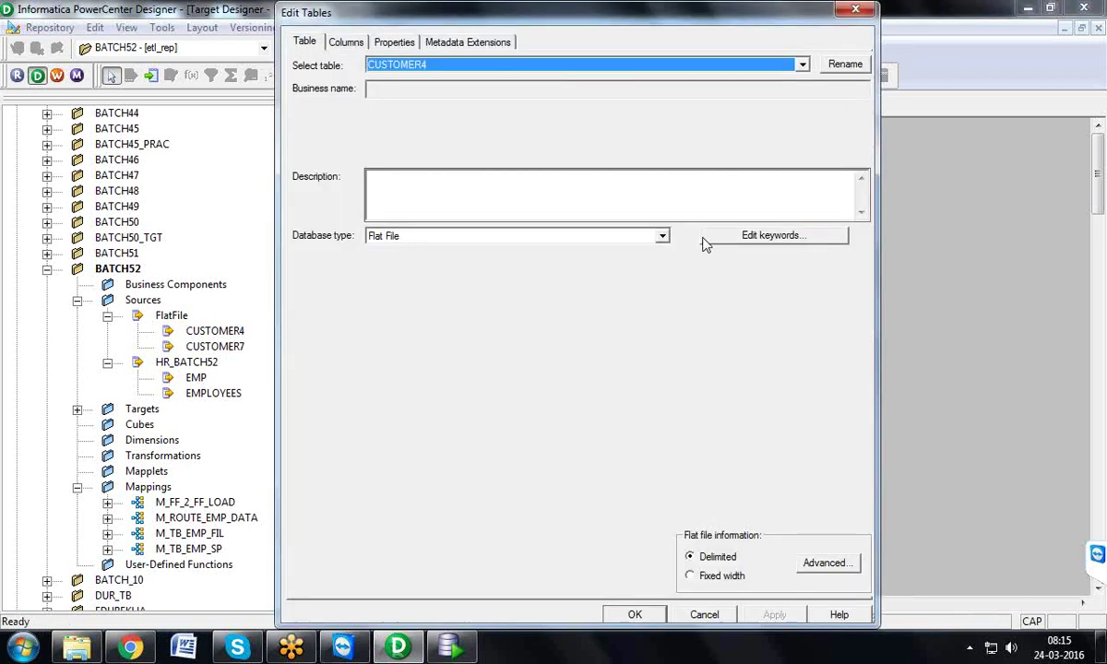
click(661, 236)
scroll(665, 285, down, 3)
click(646, 274)
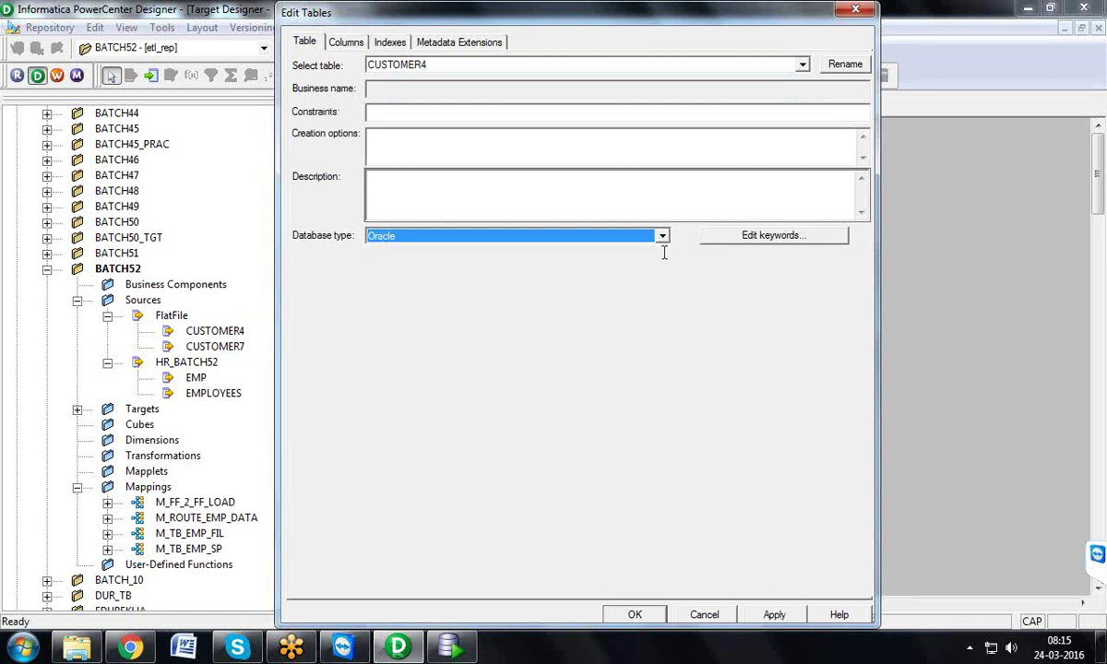
- Rename the second target table as TB_CUST_F and apply the table edits
click(845, 63)
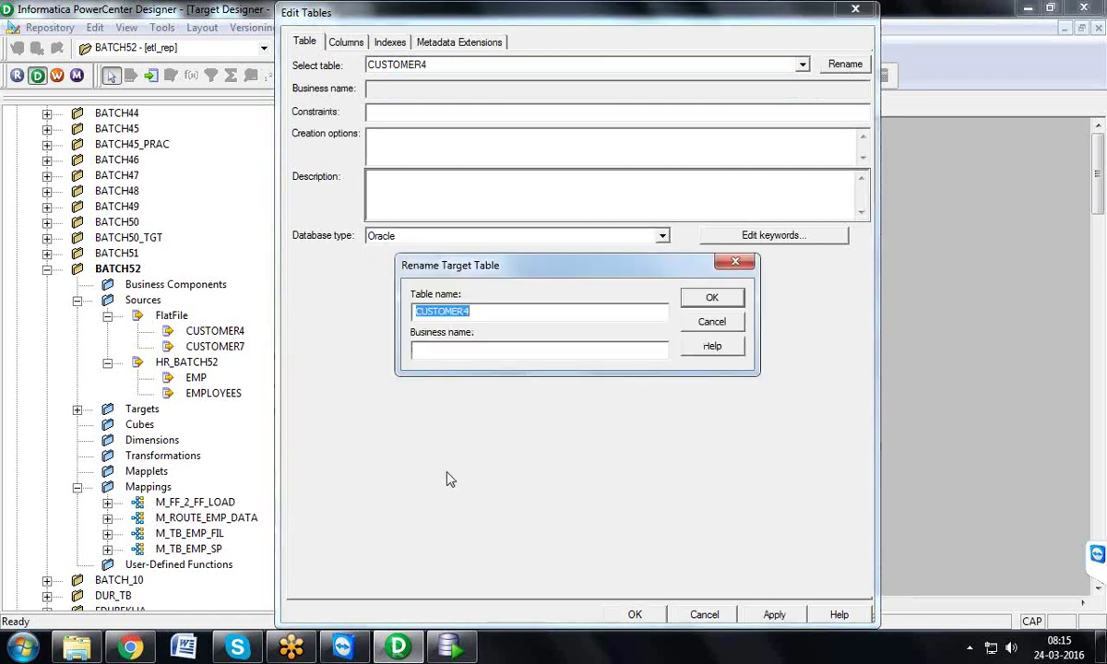
text(TB_CUST_F)
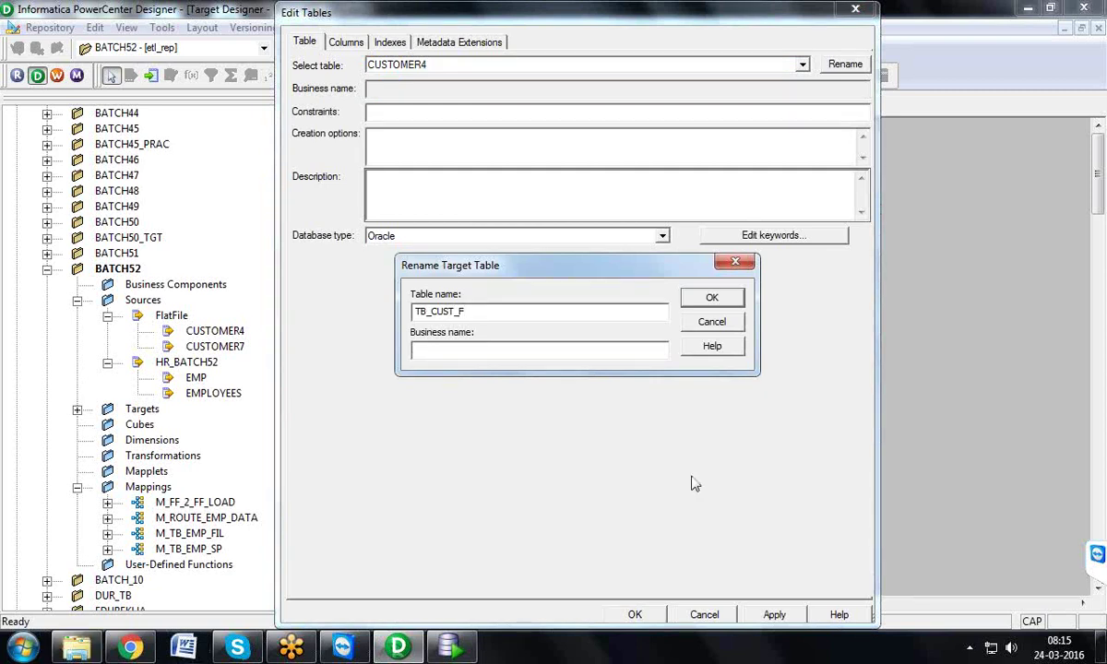
click(705, 302)
click(773, 615)
click(635, 615)
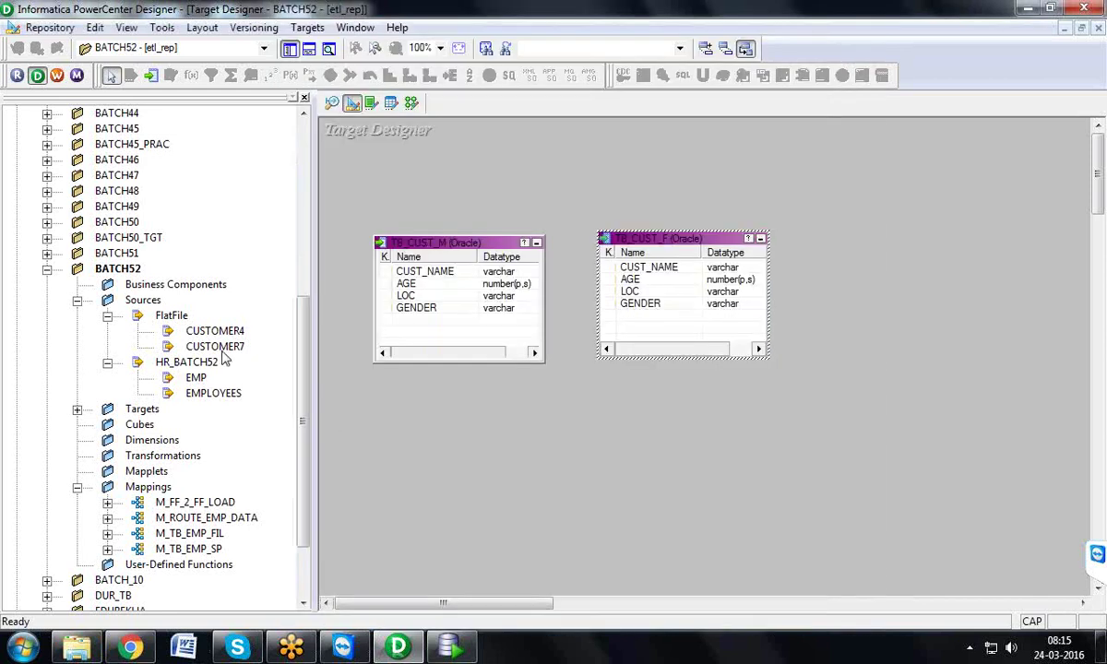
- Add a third target from the CUSTOMER4 source below TB_CUST_F and rename this flat file target as FF_CUSTOMER_U
drag(214, 330, 718, 420)
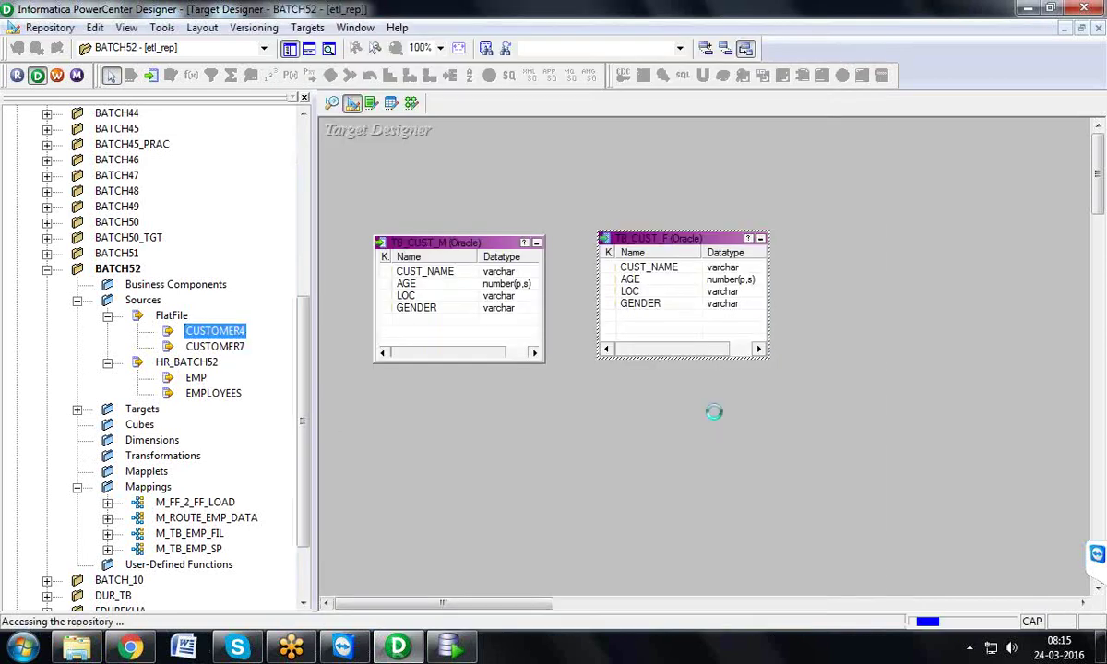
double_click(718, 420)
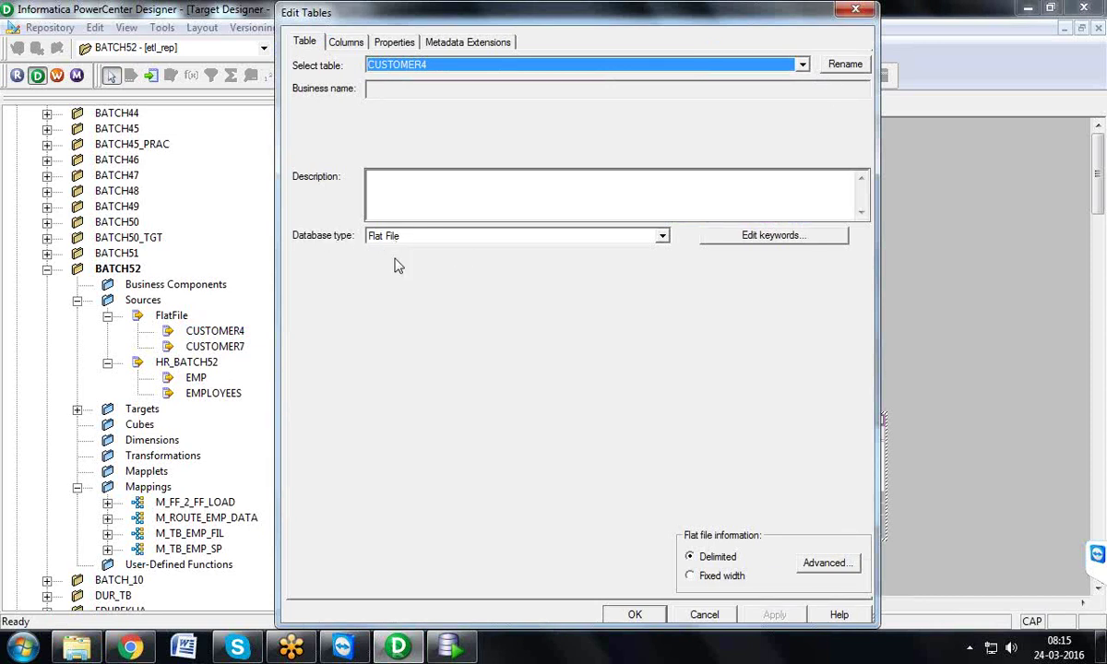
click(840, 67)
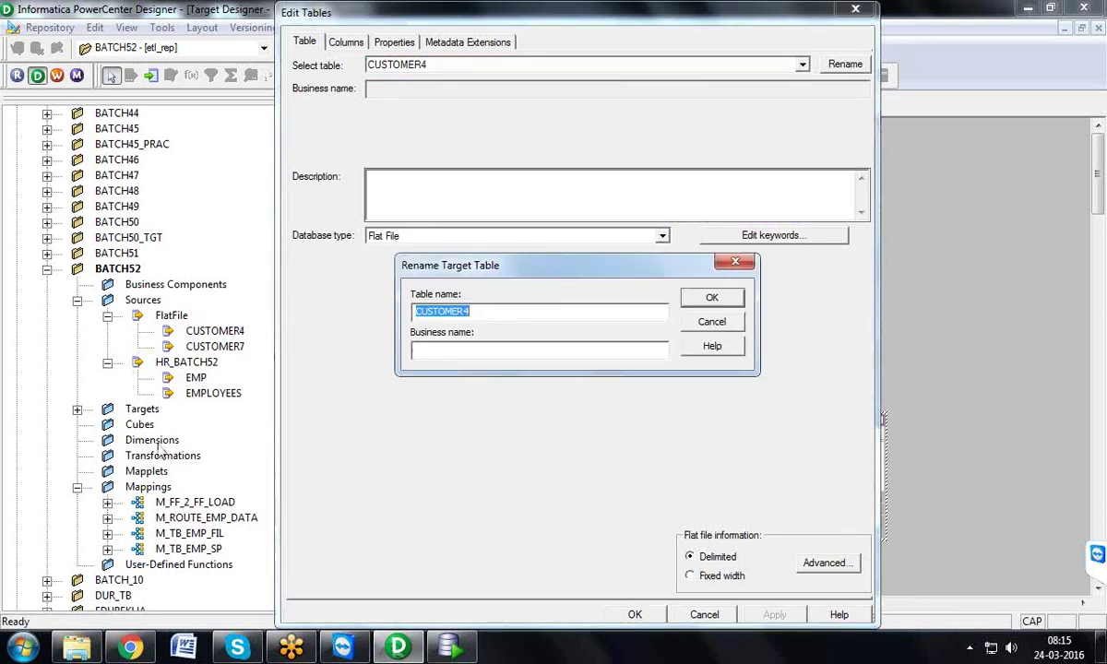
click(416, 313)
text(FF_)
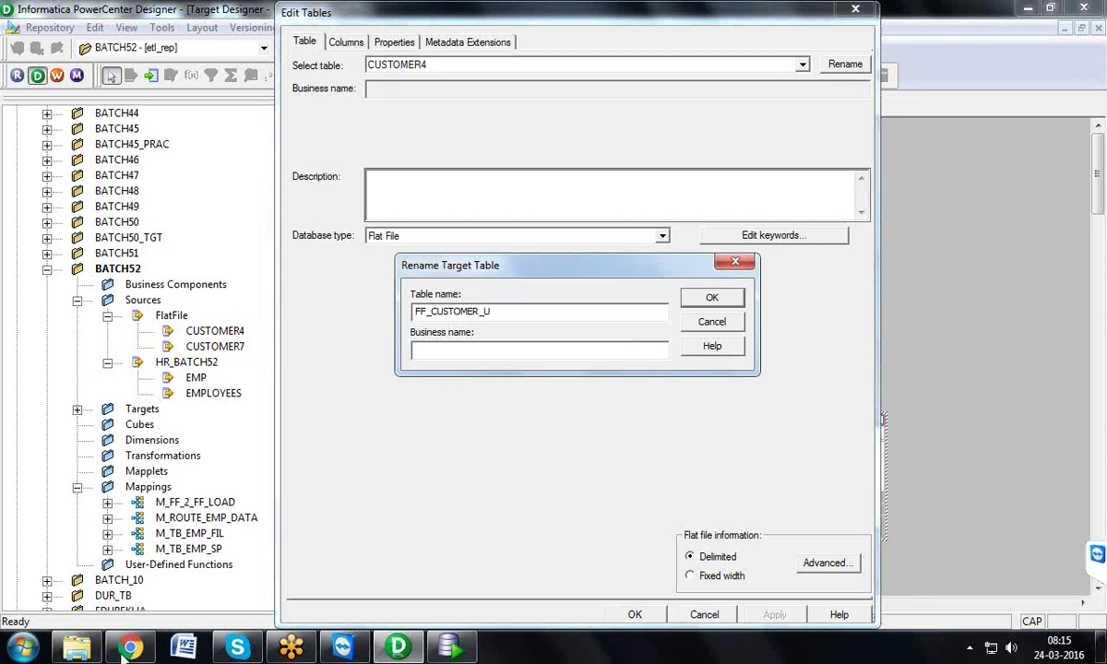
click(704, 298)
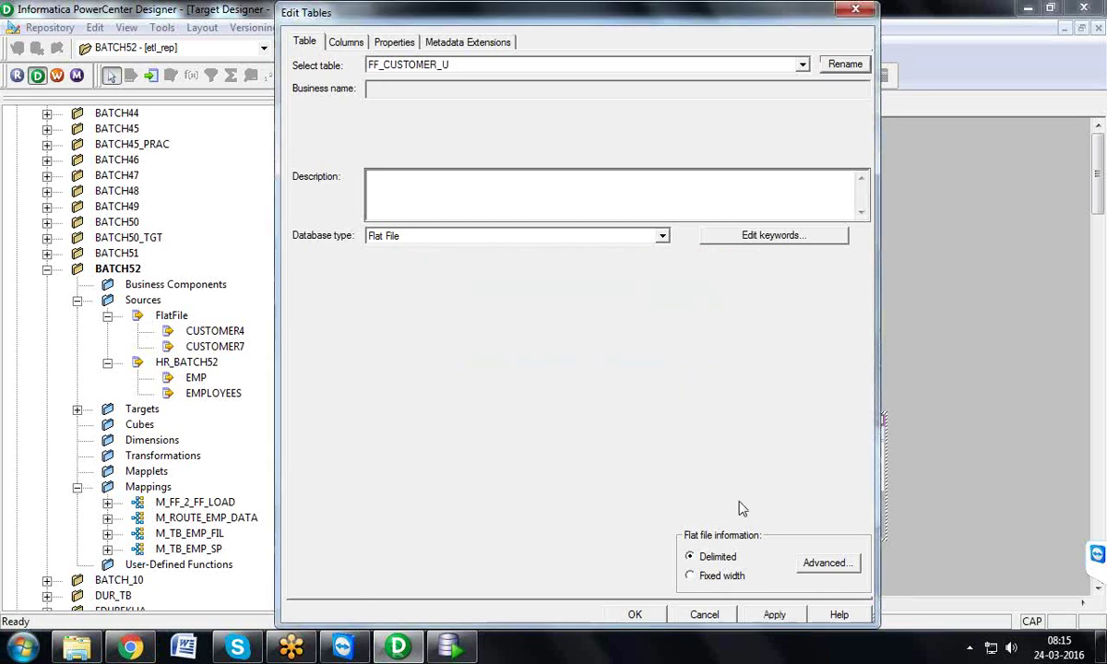
click(636, 615)
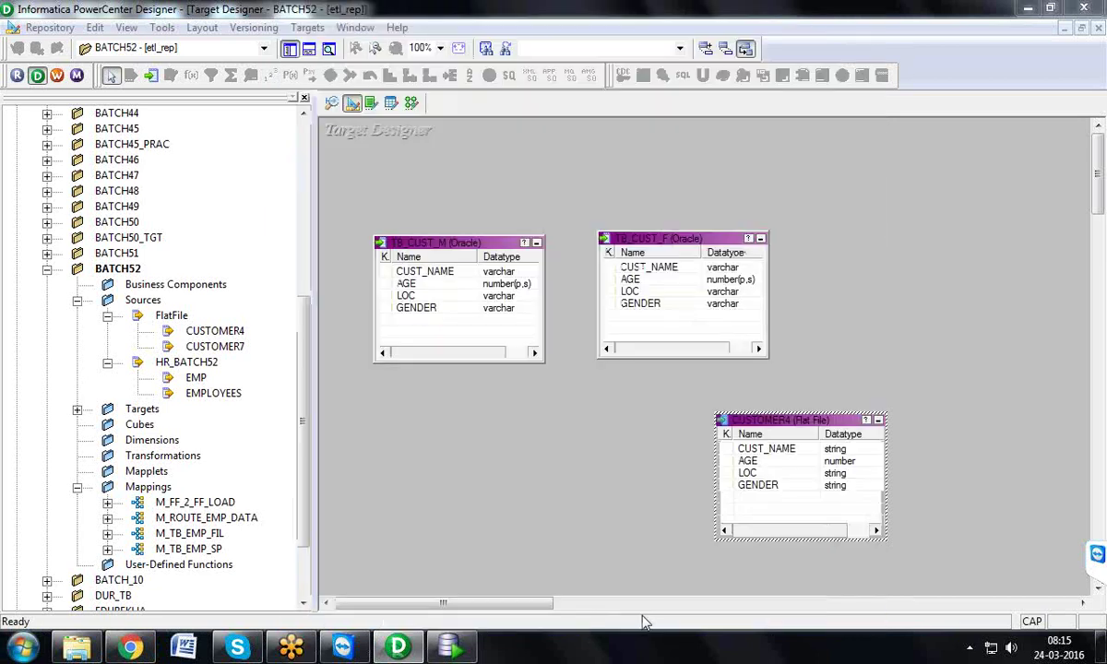
click(448, 253)
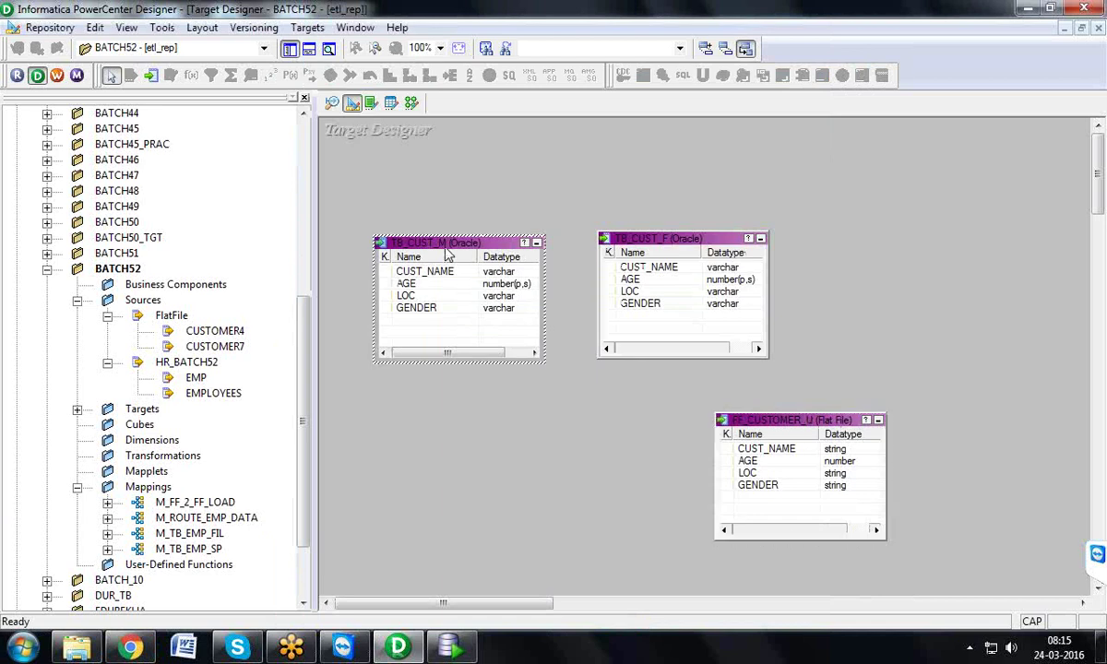
click(646, 276)
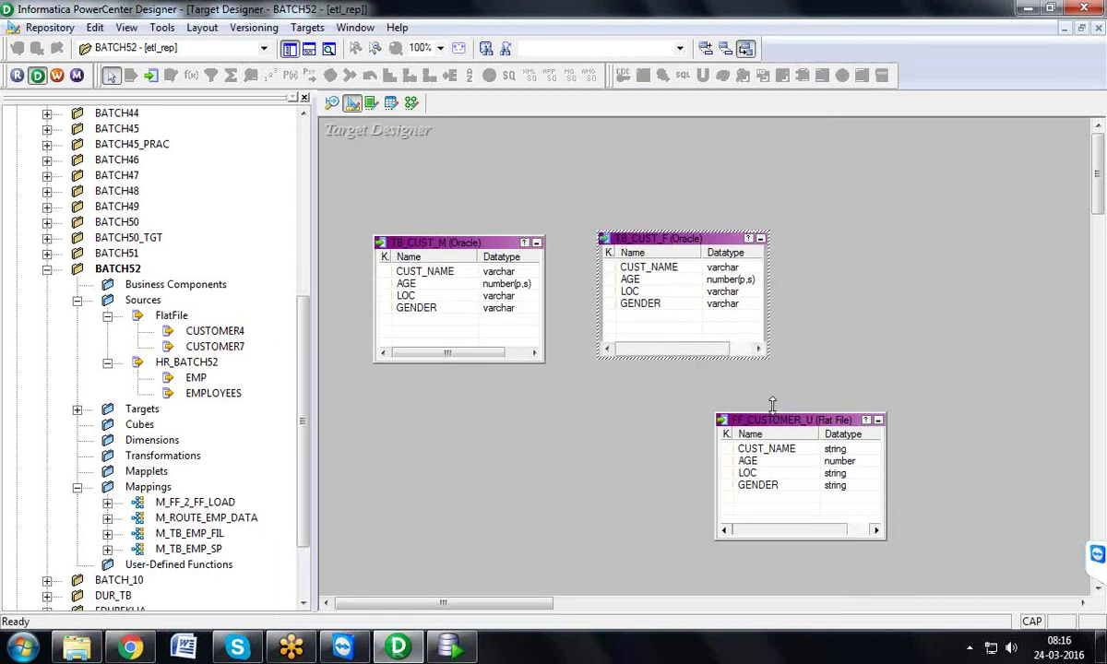
click(734, 417)
click(473, 247)
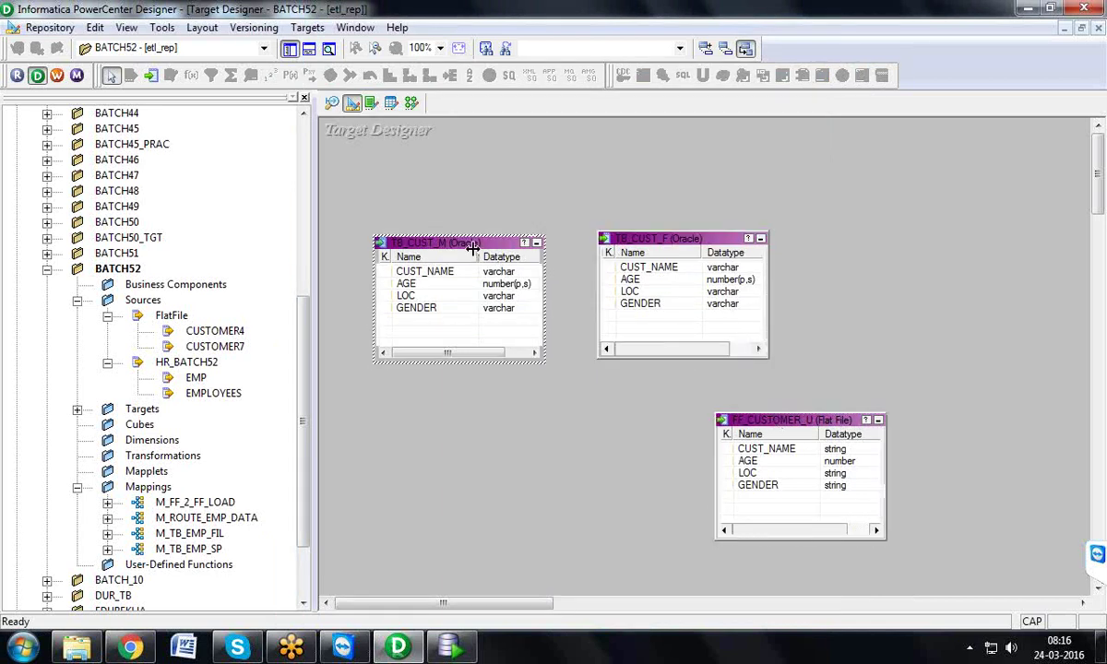
click(616, 249)
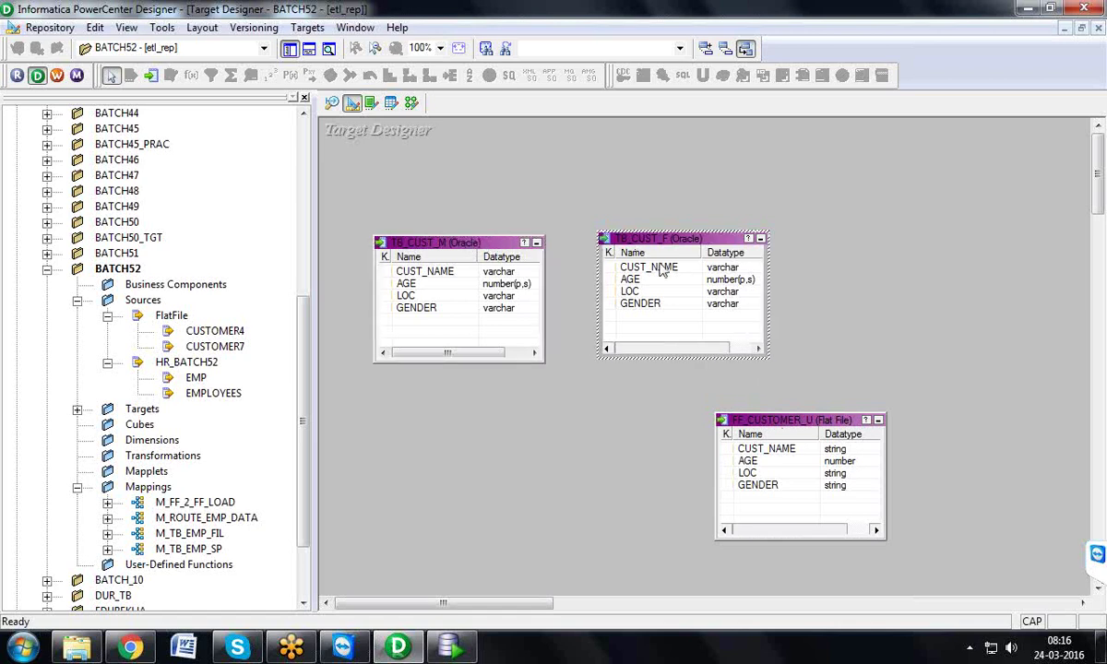
click(736, 419)
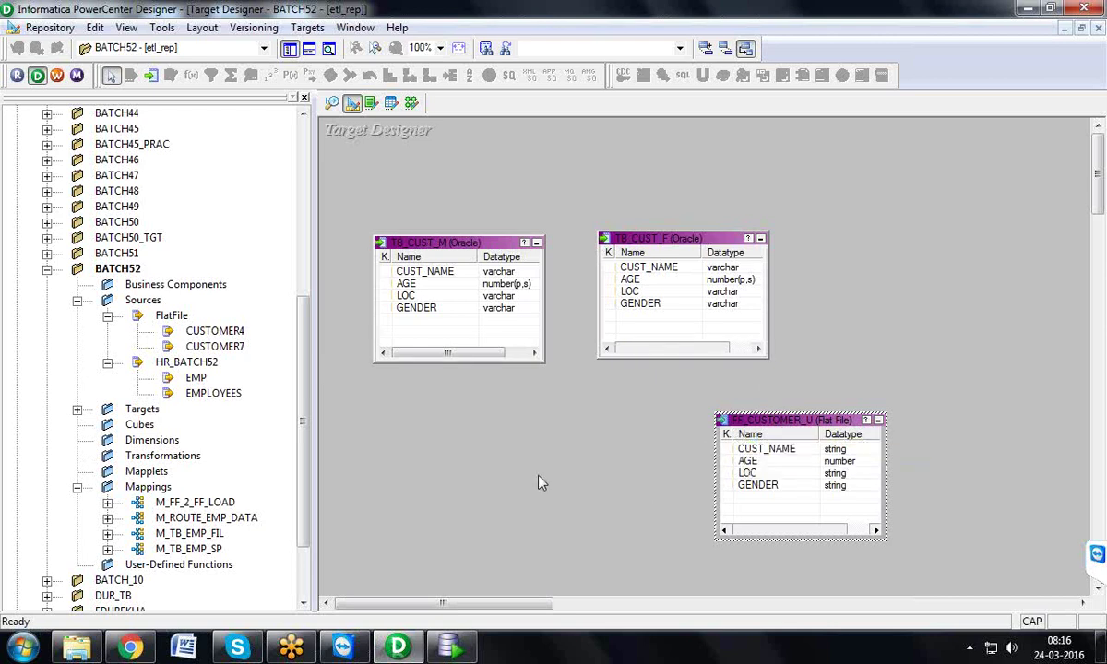
- Switch to Oracle SQL Developer, dismiss the Tip of the Day, and expand the BATCH52 connection
click(1027, 11)
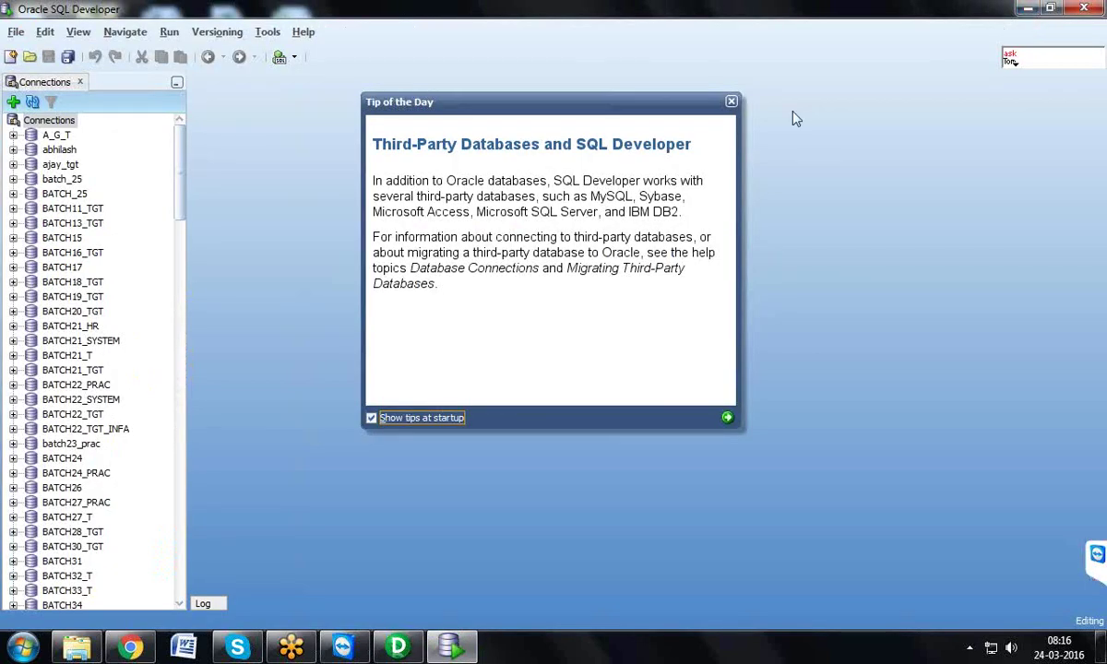
click(731, 103)
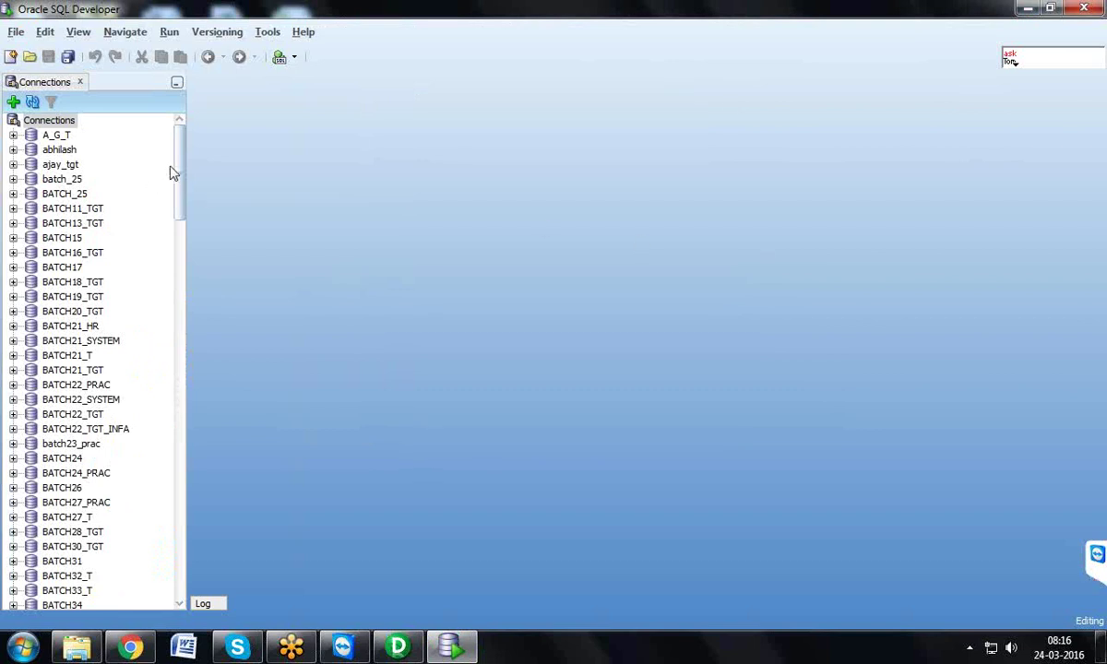
drag(178, 173, 162, 260)
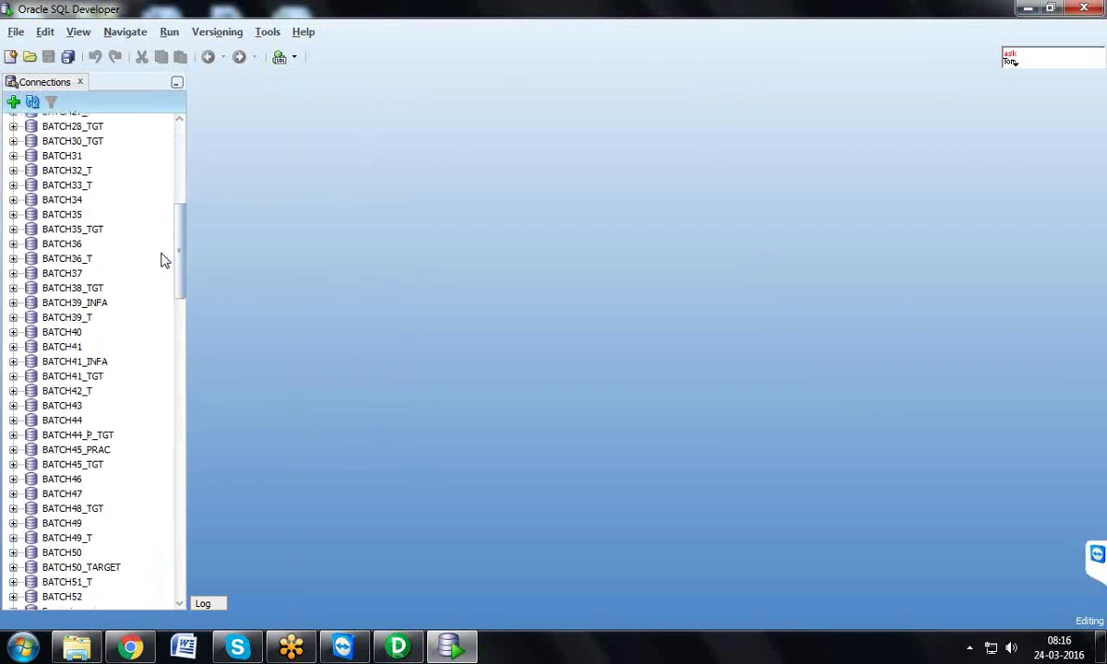
scroll(161, 260, down, 7)
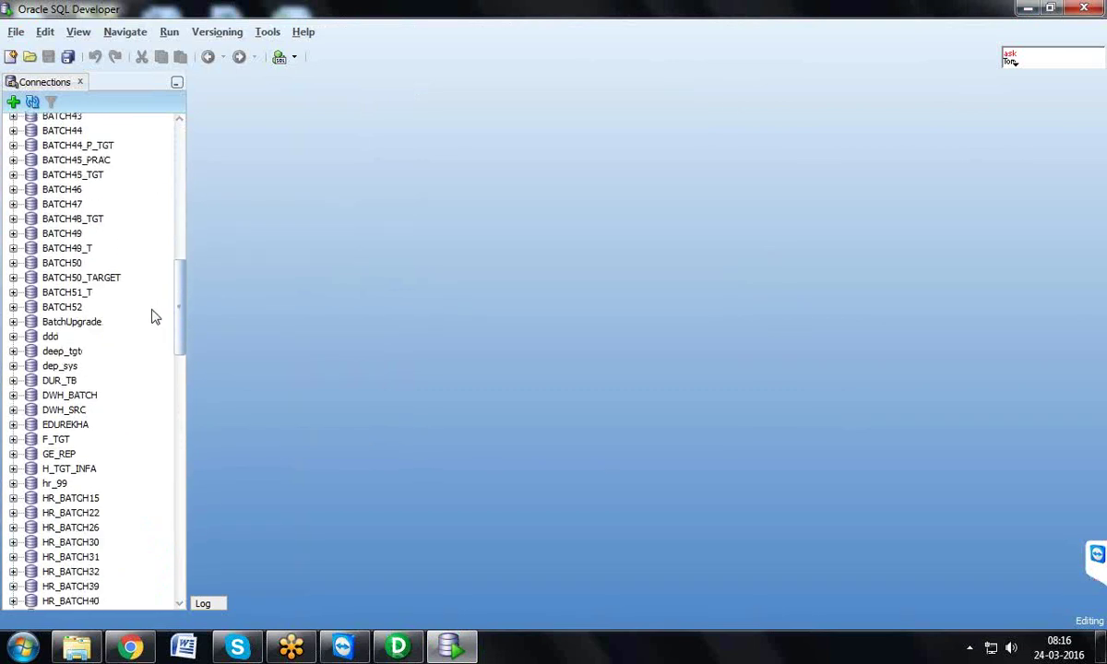
click(13, 303)
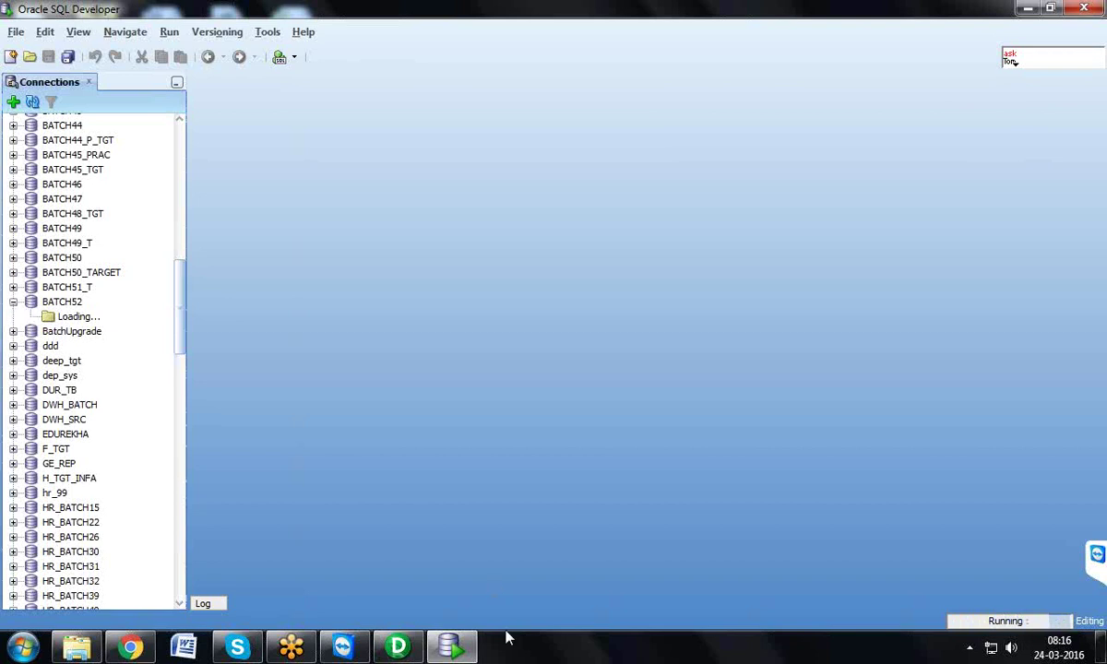
- List the existing tables under the BATCH52 connection in SQL Developer to check for the customer target tables
click(398, 646)
click(452, 244)
click(637, 240)
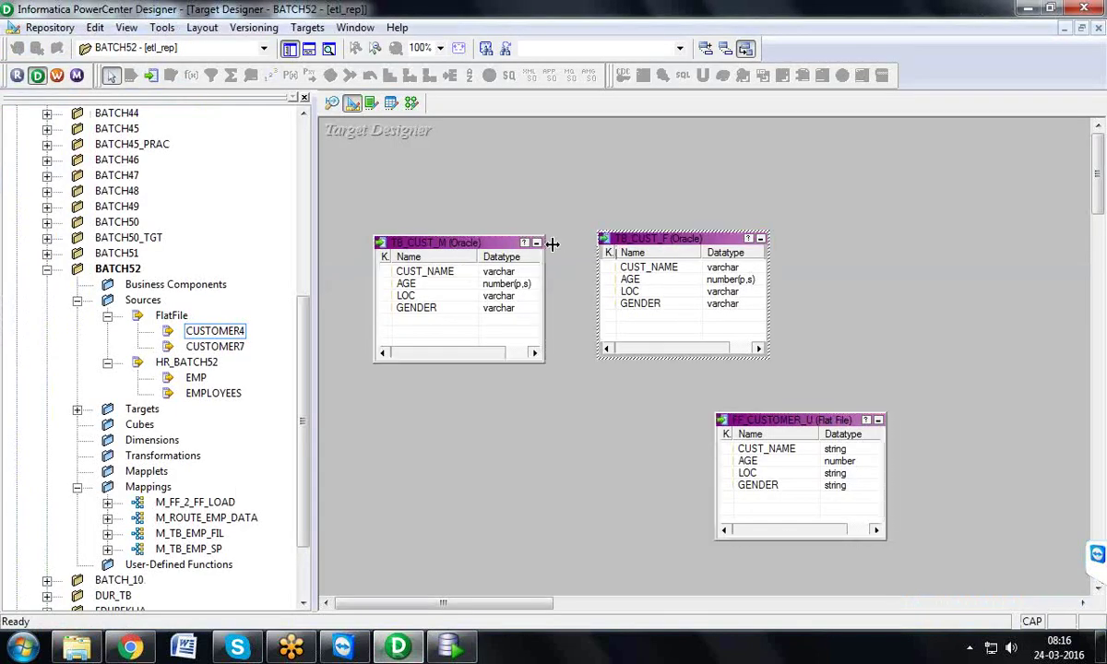
click(451, 645)
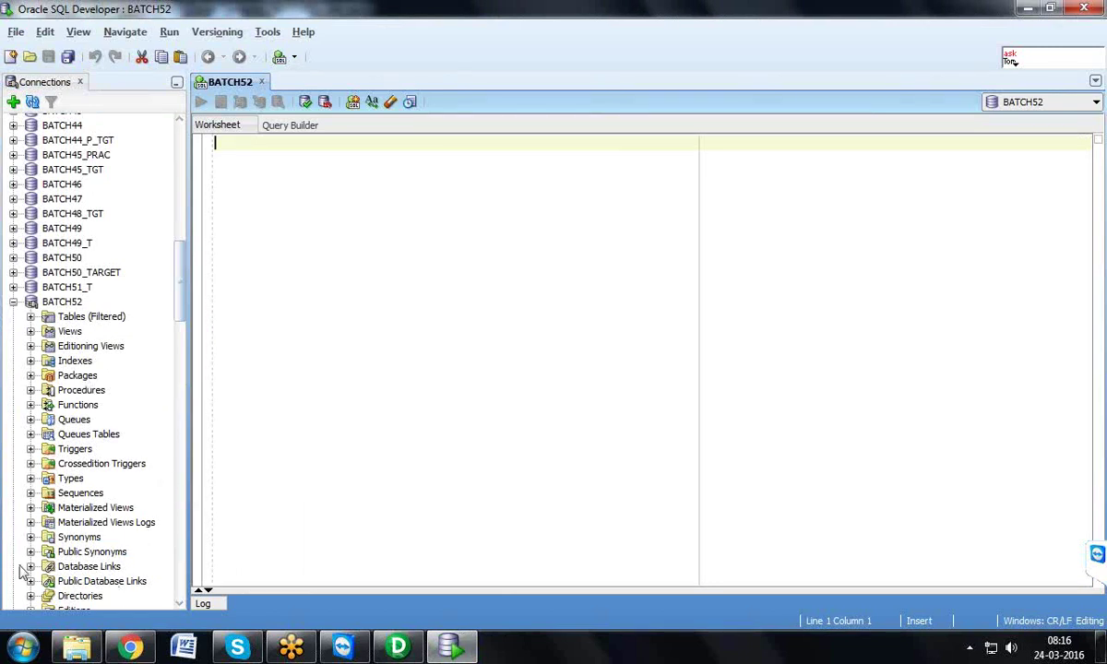
click(31, 317)
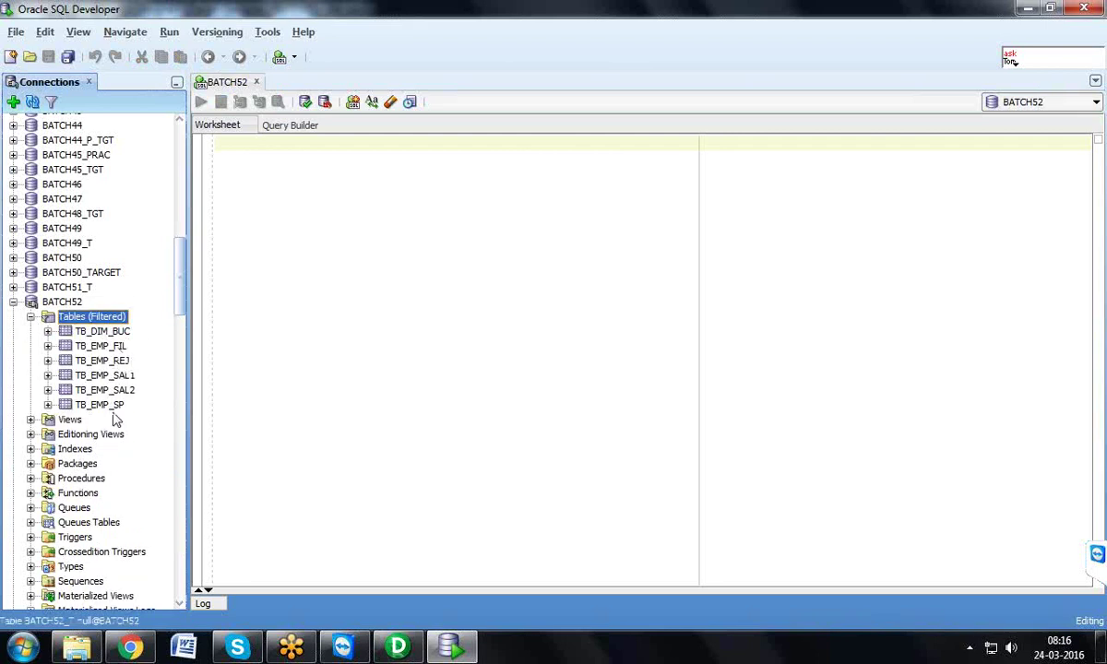
- In PowerCenter Designer, select both TB_CUST_M and TB_CUST_F and open SQL generation for them with the Create table option
click(398, 648)
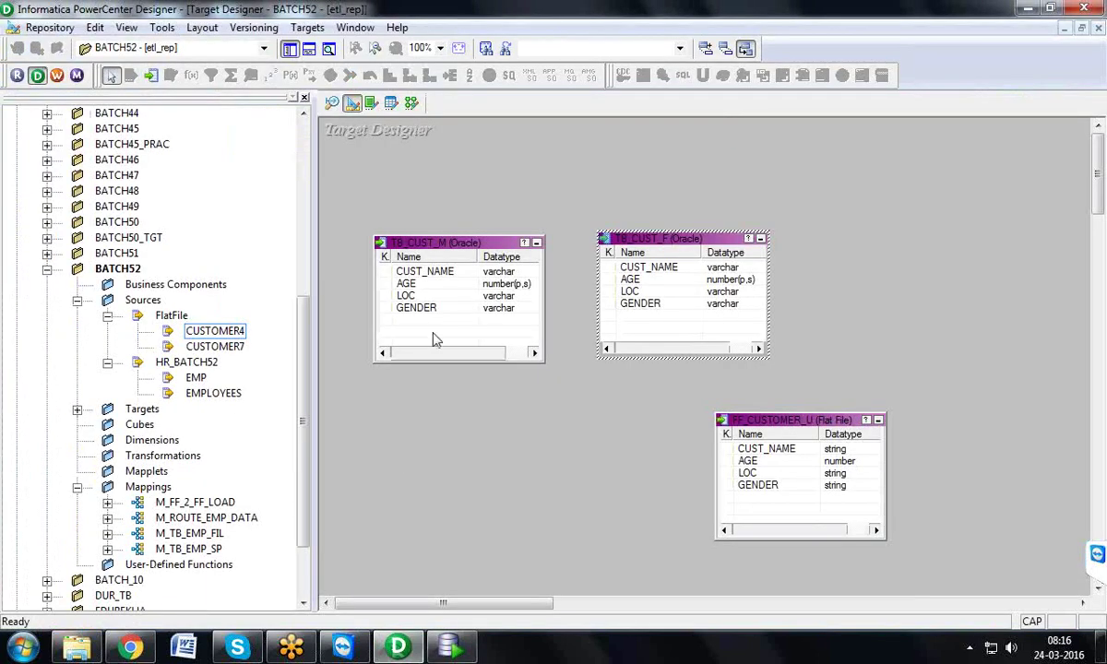
click(506, 267)
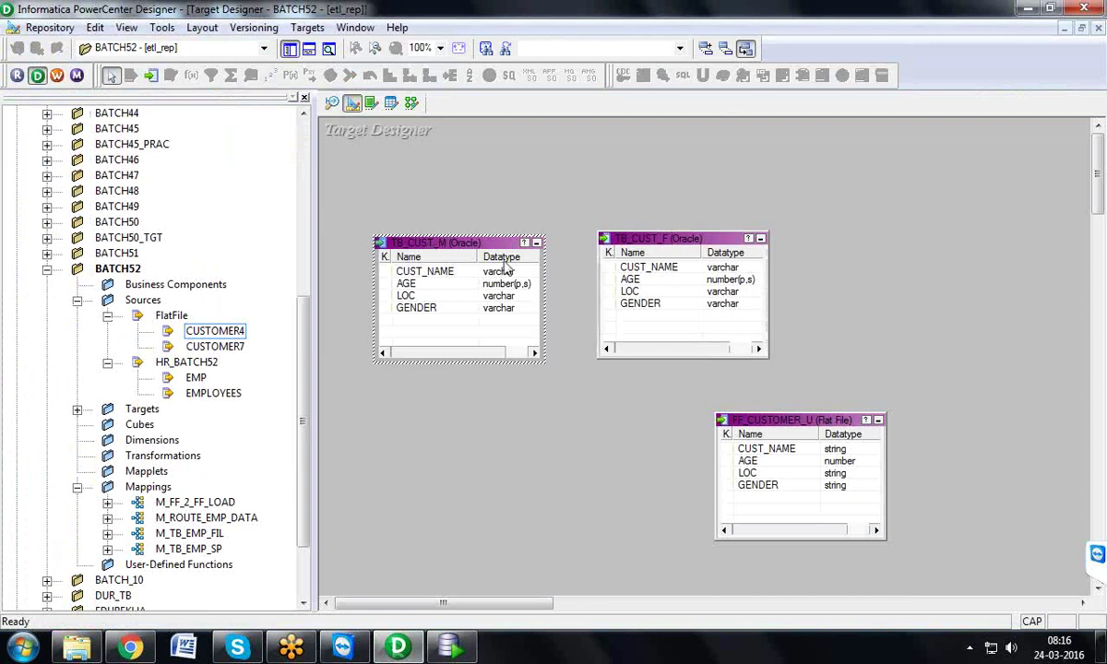
ctrl+click(637, 243)
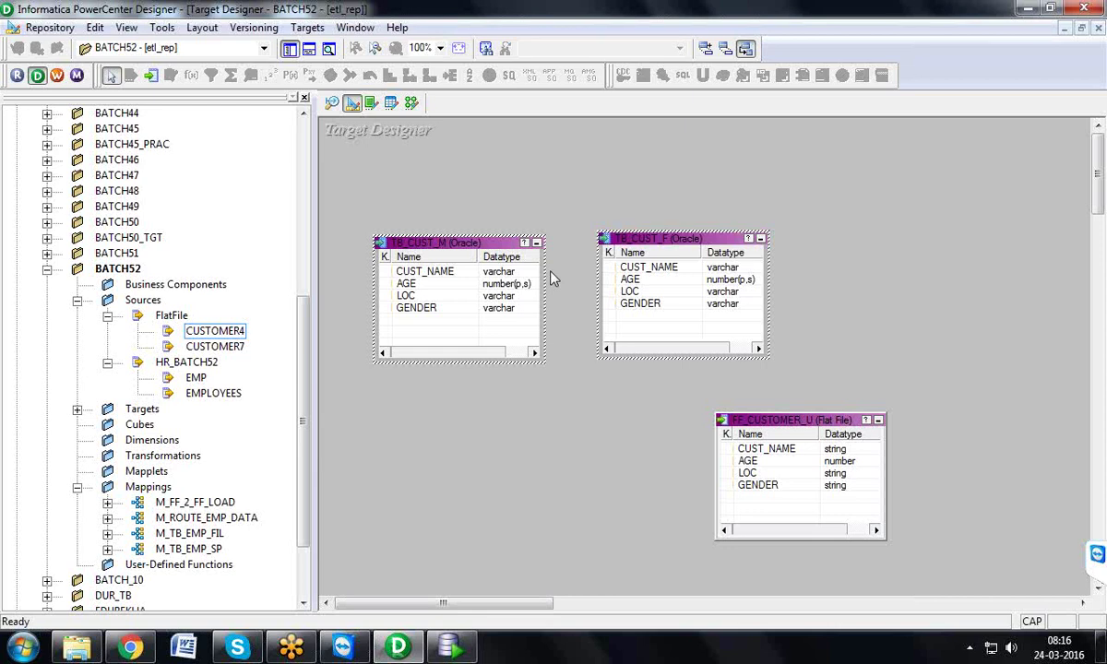
click(307, 26)
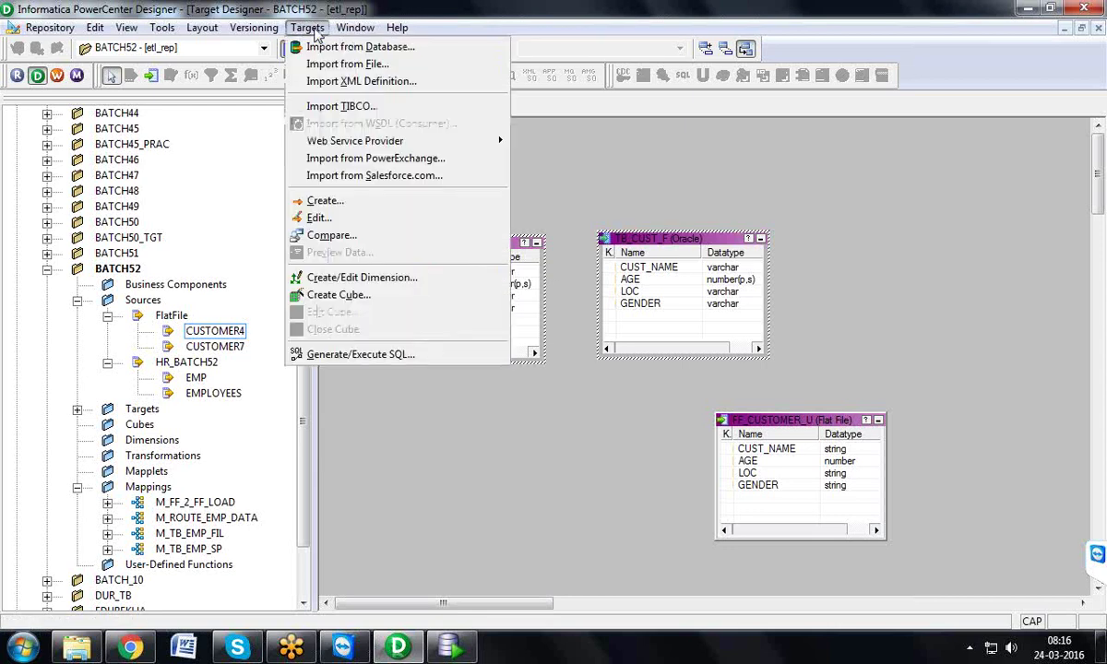
click(361, 355)
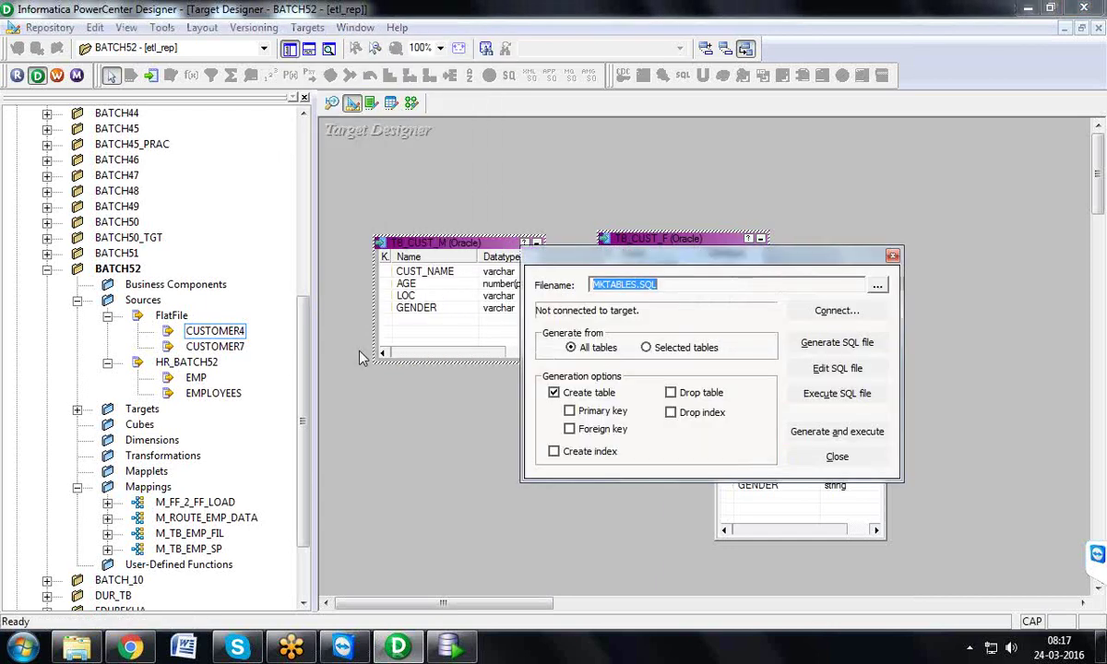
drag(676, 266, 447, 182)
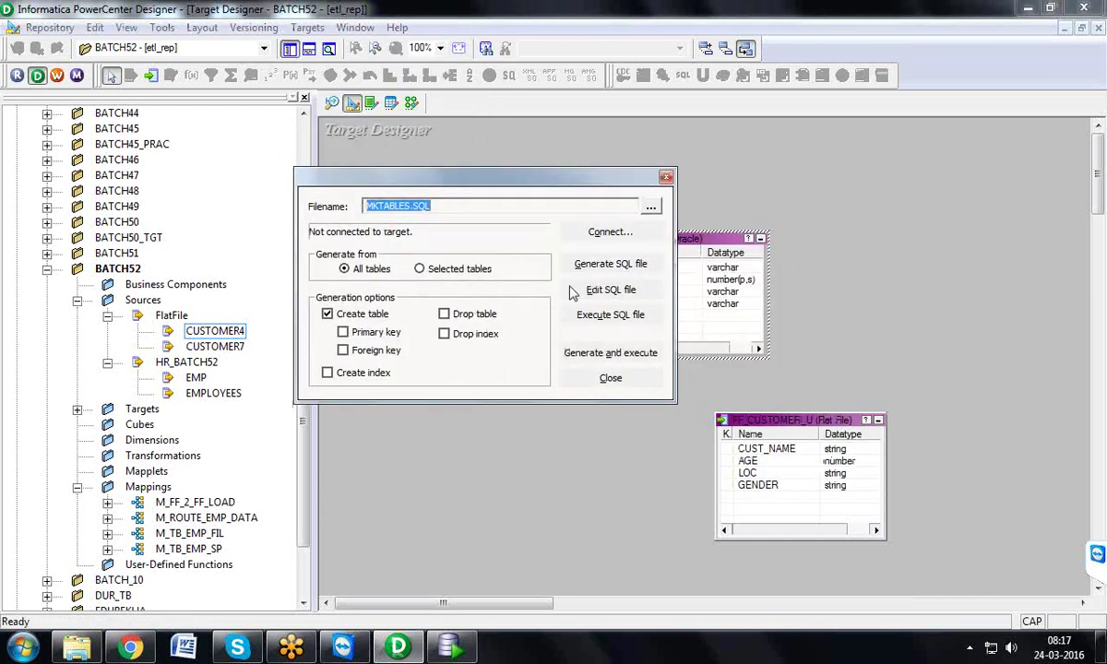
click(328, 315)
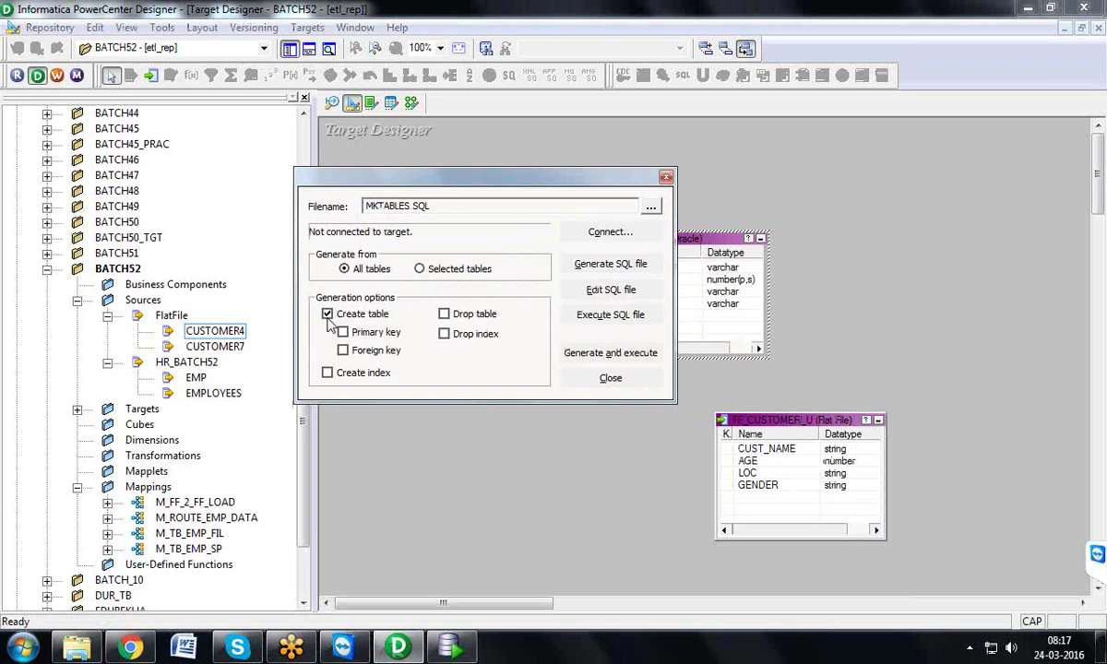
- Generate and execute the table SQL, connecting to BATTCH52_T (Oracle in XE) as BATCH52_T with the account password, and close the dialog
click(575, 360)
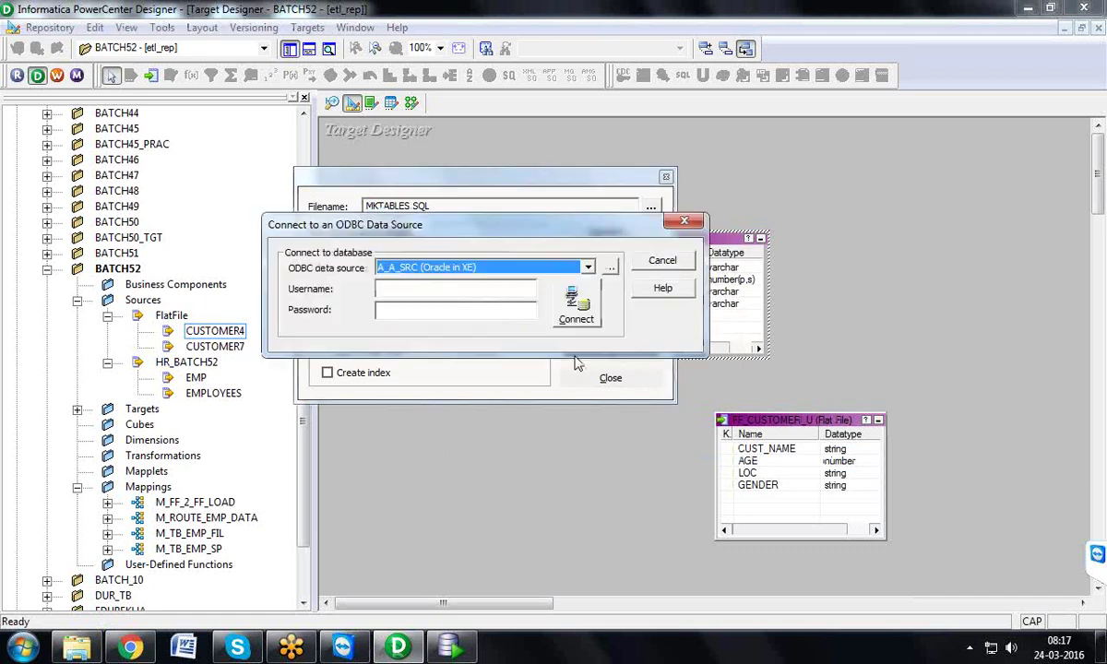
click(587, 269)
drag(589, 300, 592, 328)
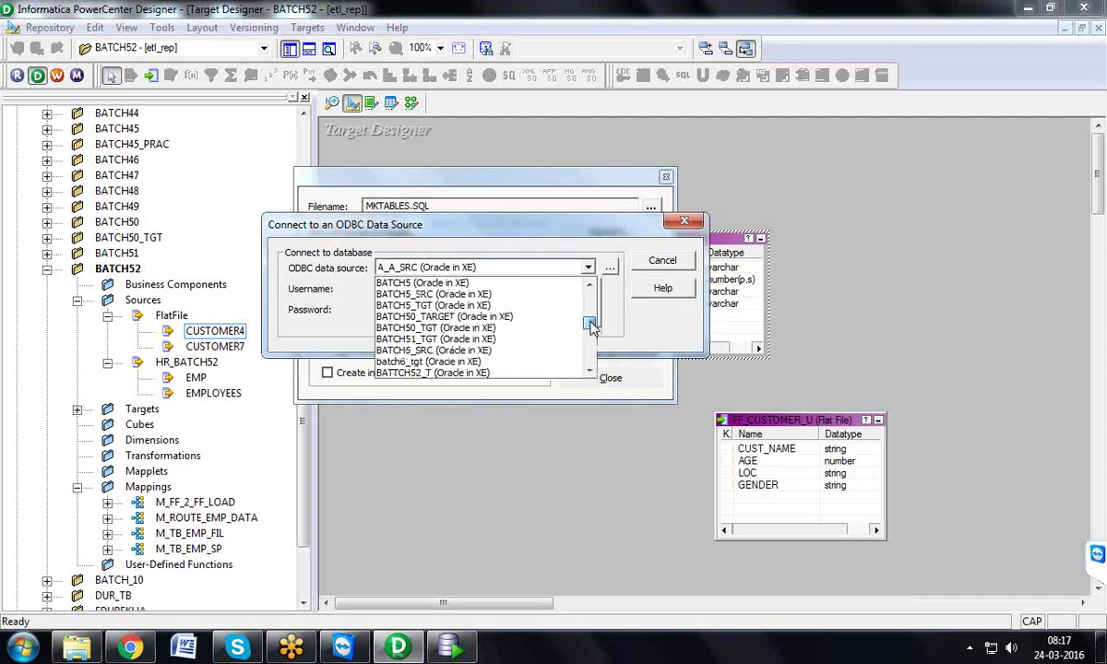
click(557, 372)
click(466, 290)
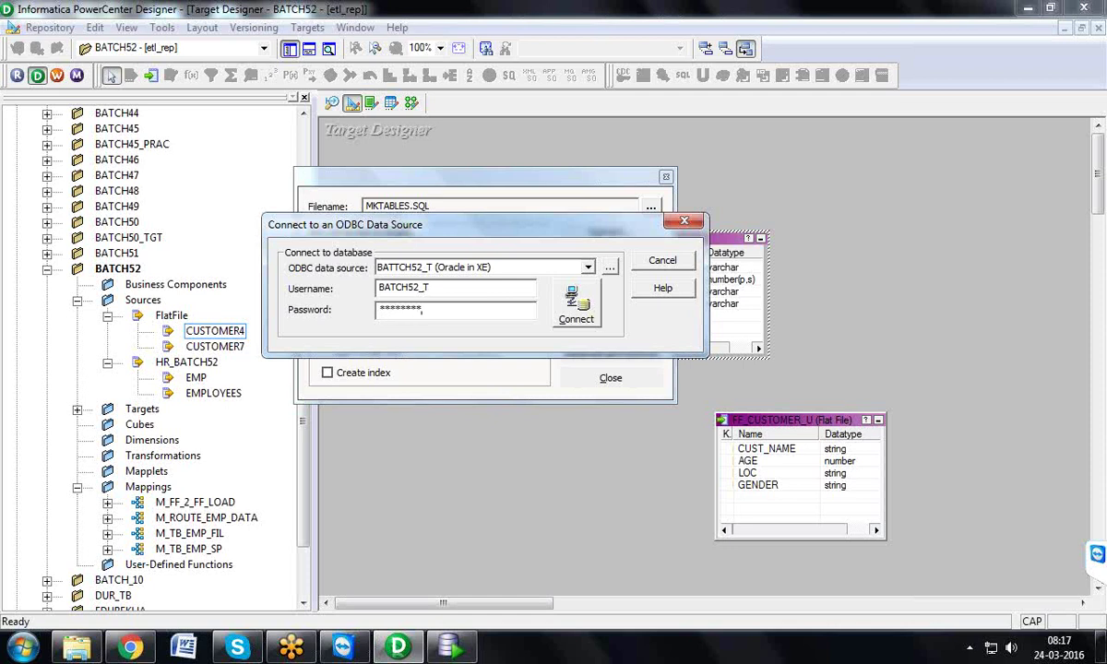
click(576, 312)
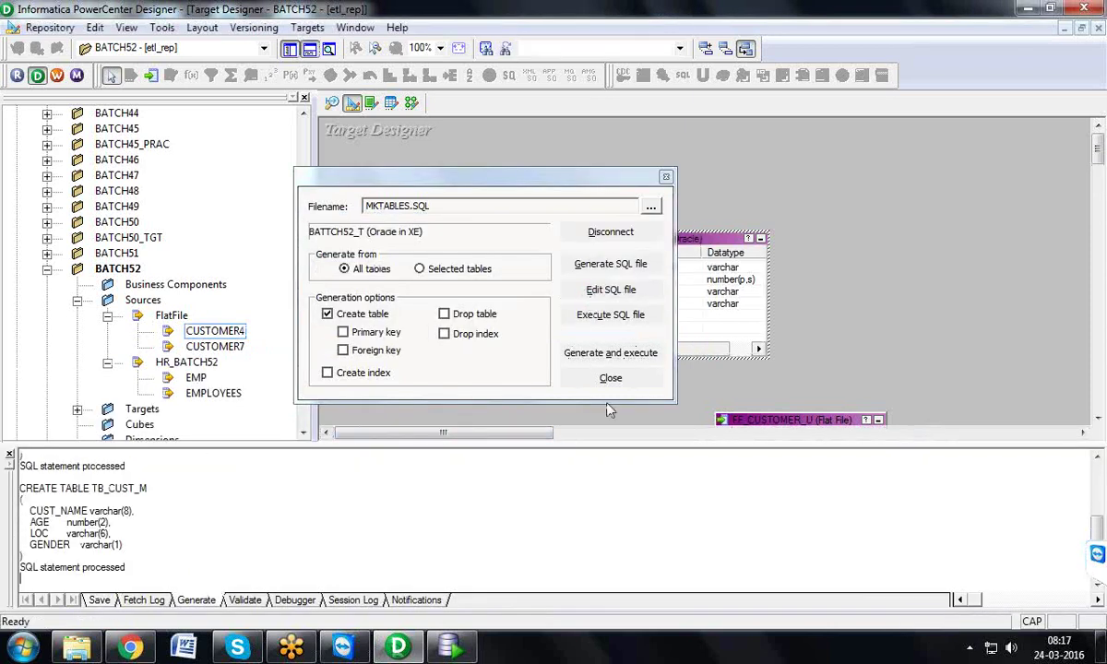
click(609, 377)
- Review the generated CREATE TABLE statements for TB_CUST_F and TB_CUST_M in the output log
drag(1096, 525, 1098, 491)
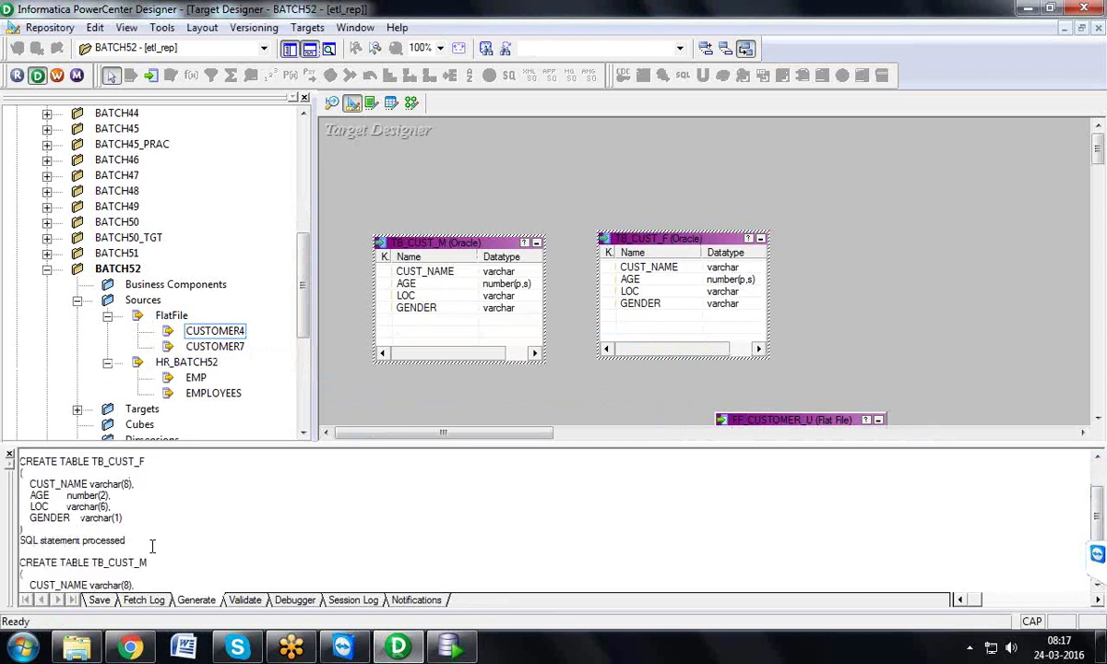
drag(39, 540, 20, 463)
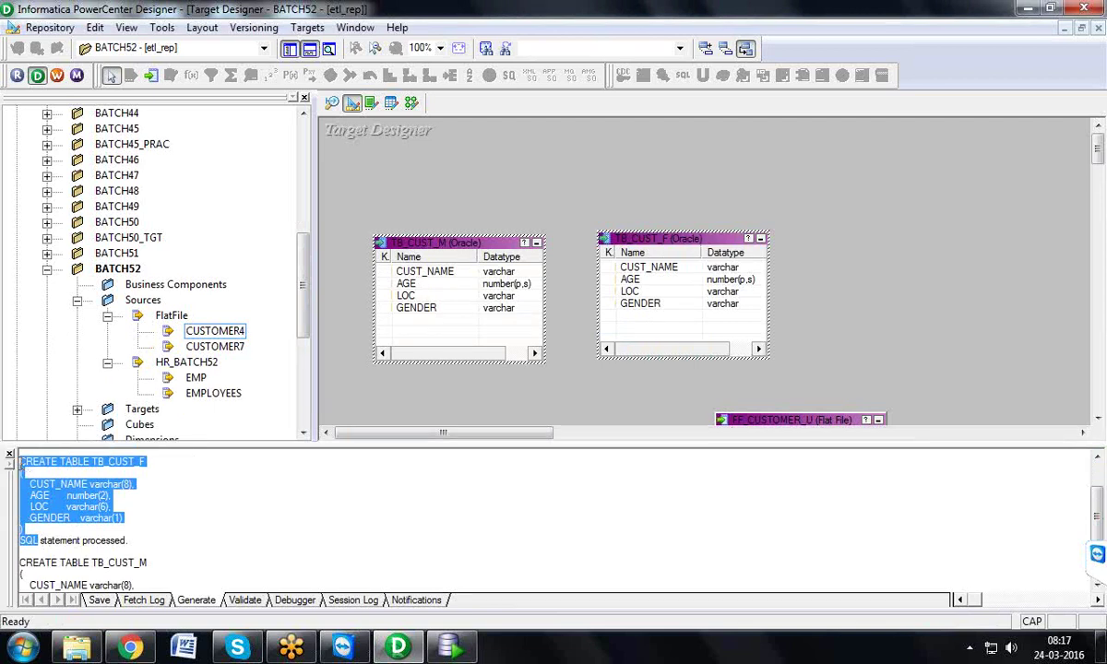
click(79, 523)
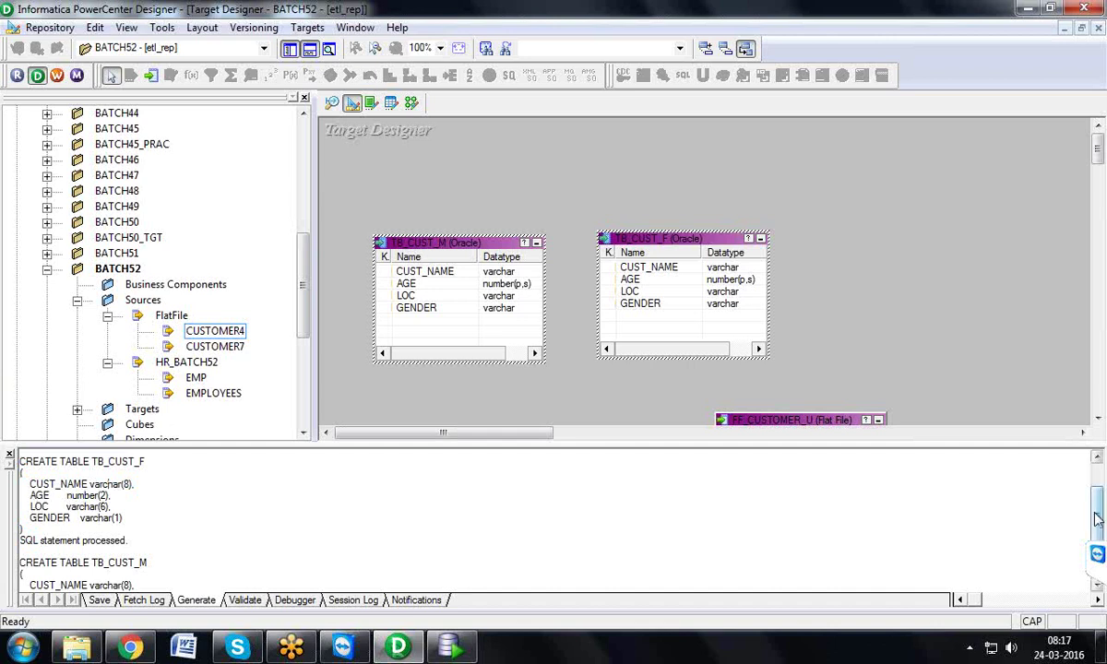
scroll(1028, 517, down, 2)
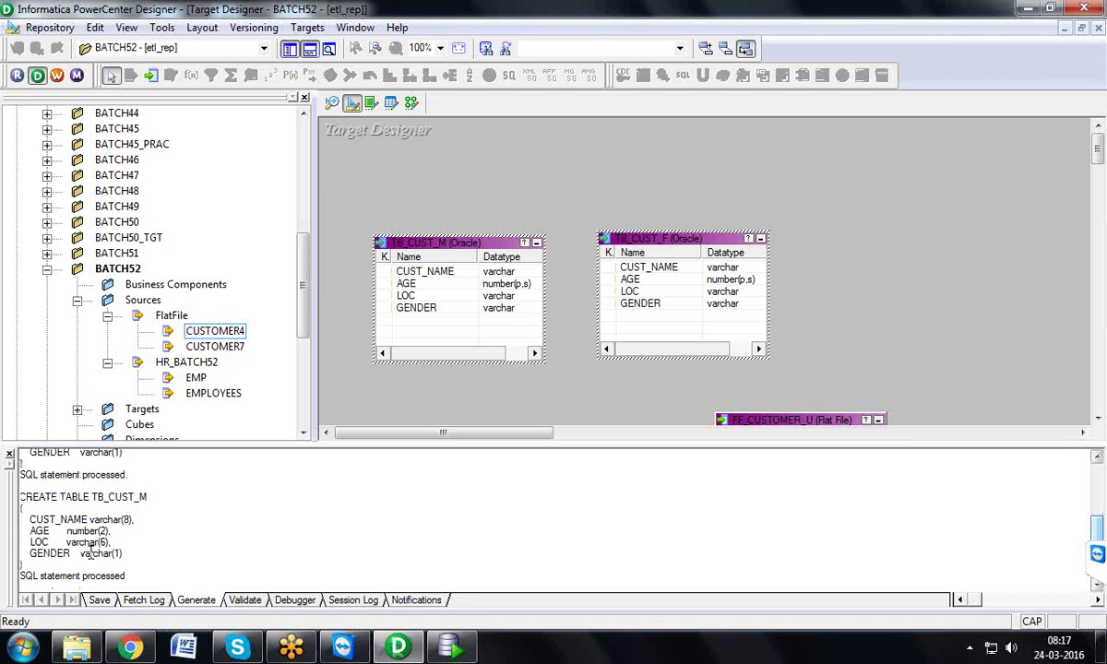
- Switch to Oracle SQL Developer, refresh the BATCH52 table list, and open the column definitions of TB_CUST_F
click(443, 650)
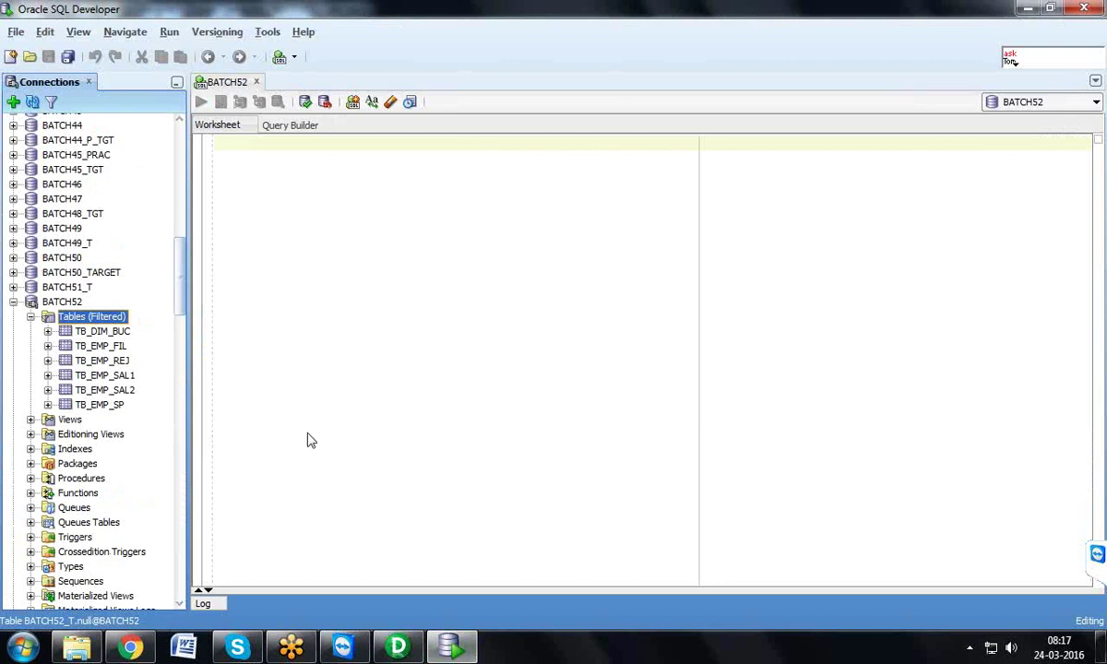
click(32, 102)
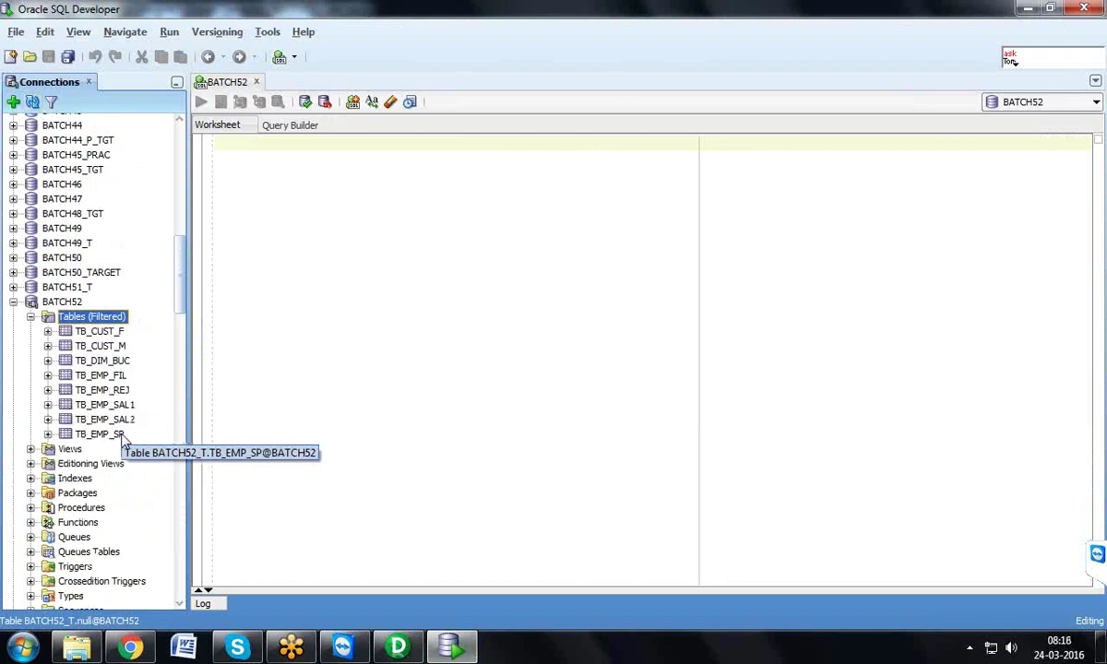
click(114, 336)
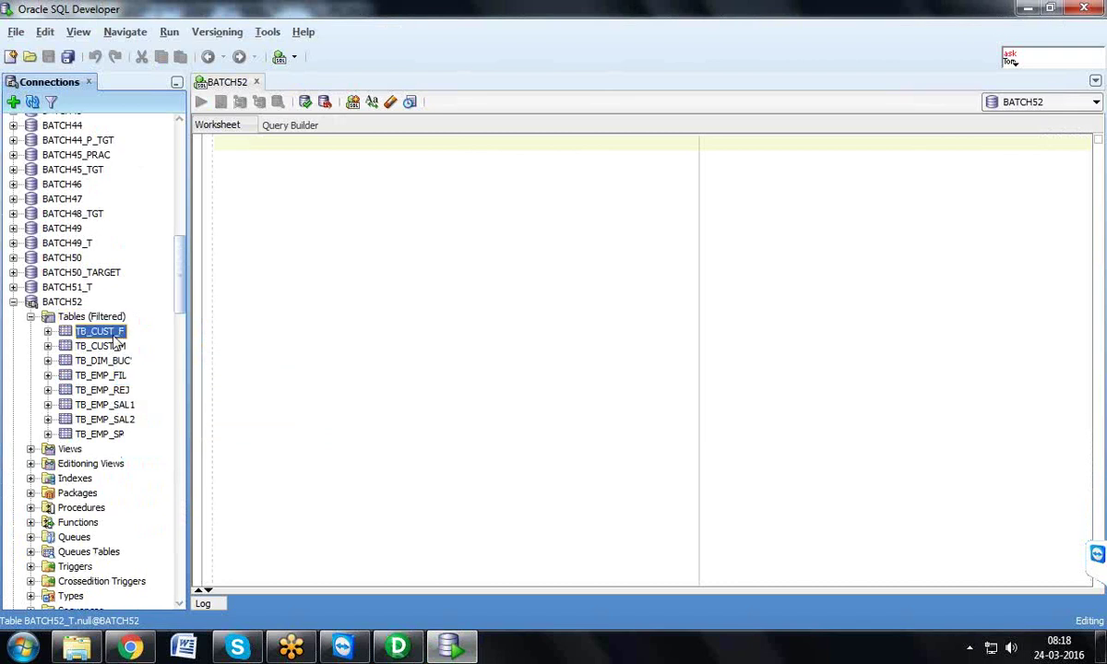
double_click(114, 335)
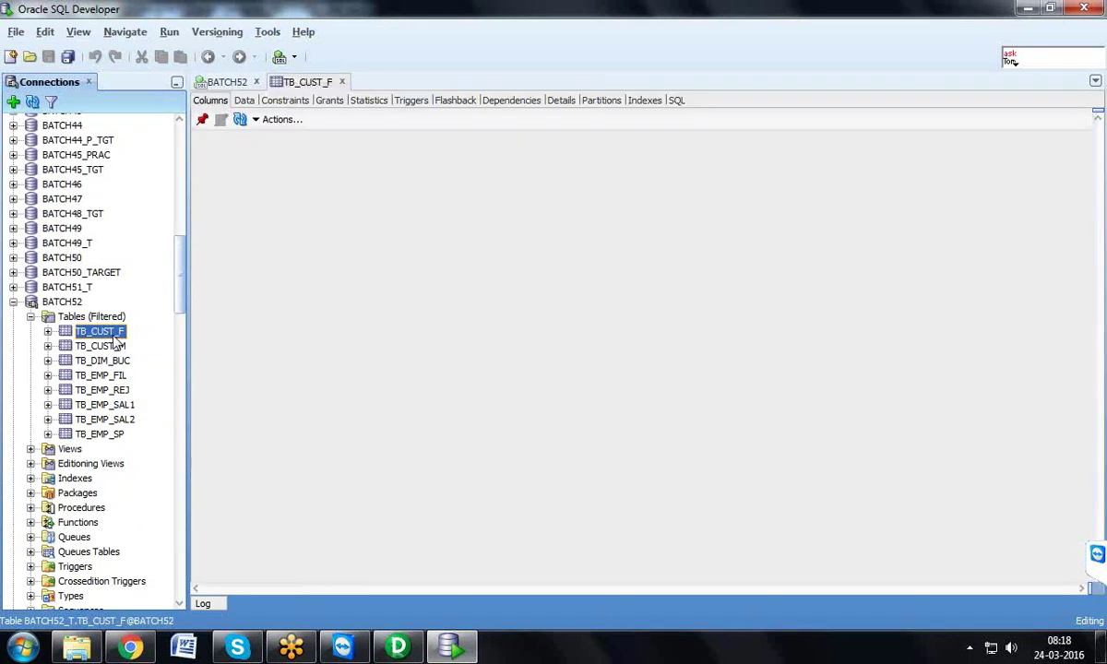
- View the table data of TB_CUST_M and TB_CUST_F, and return to PowerCenter Designer
click(118, 348)
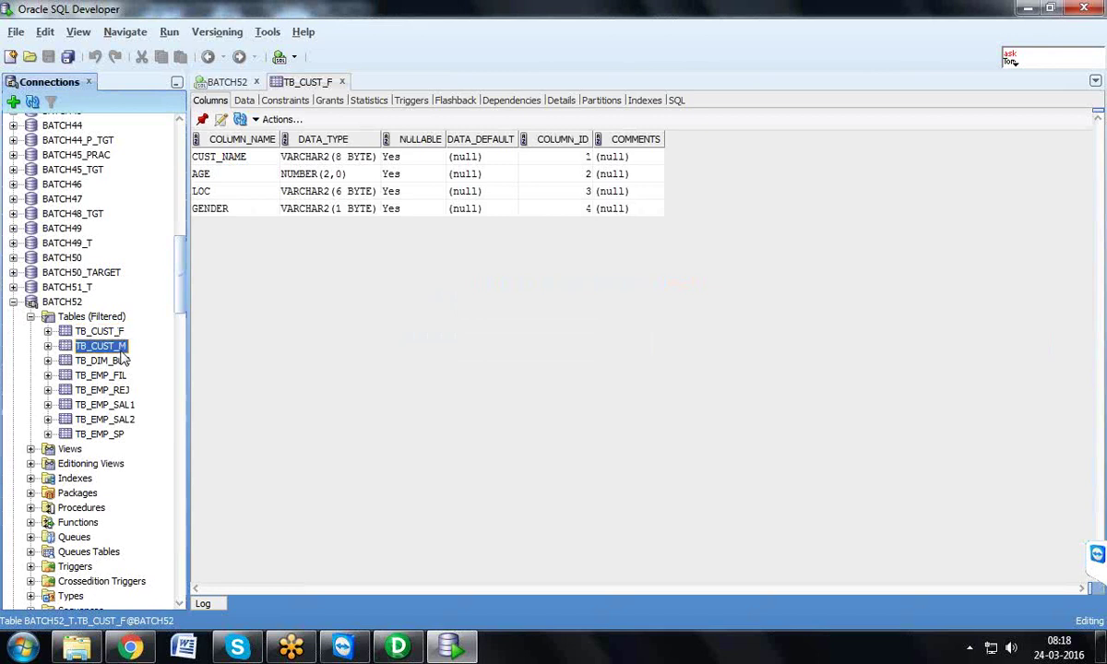
click(244, 101)
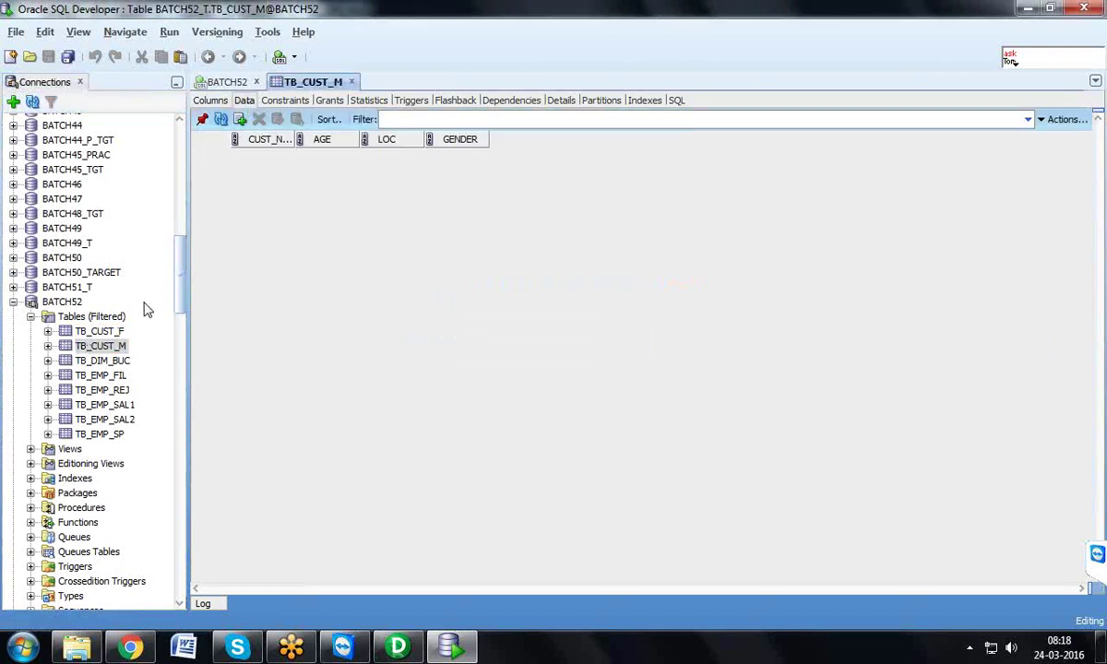
click(100, 332)
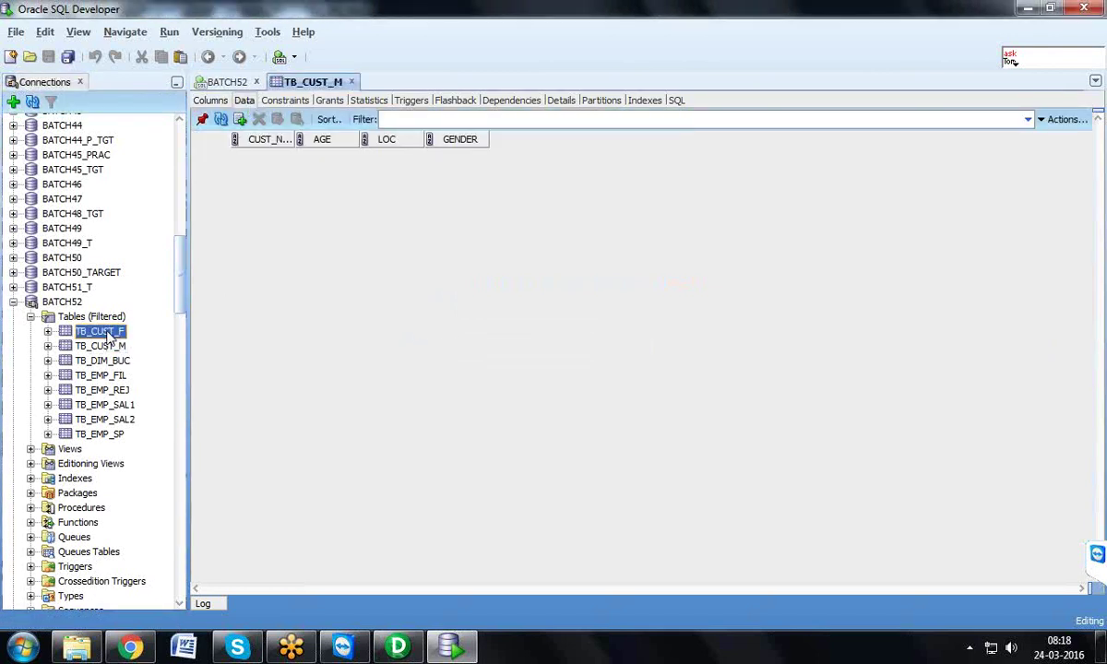
click(243, 101)
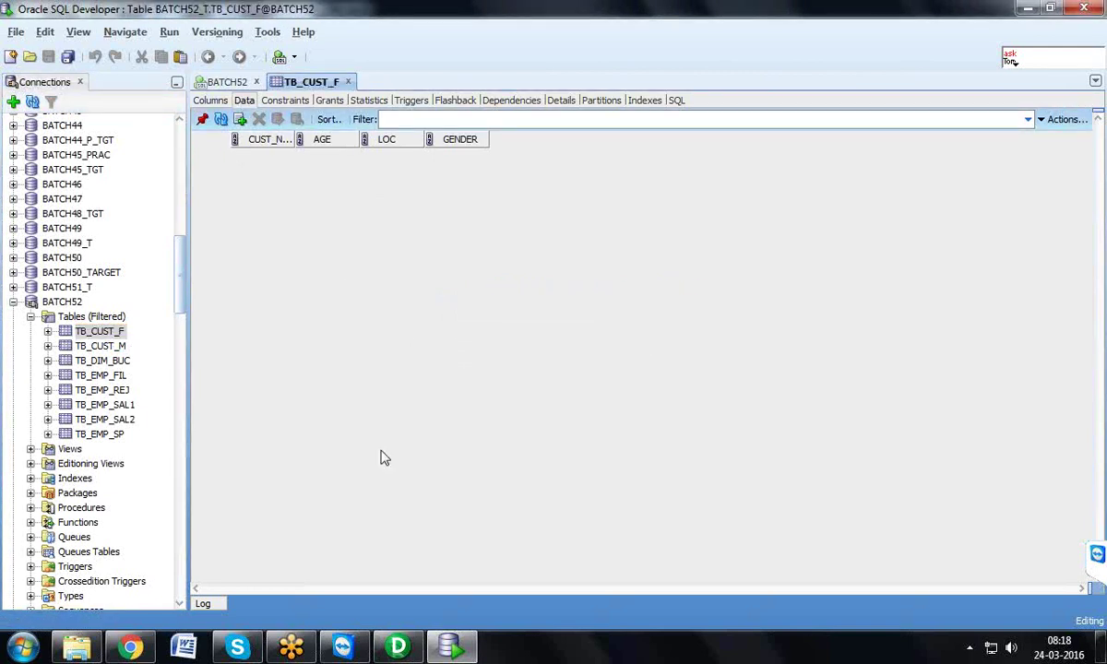
click(395, 649)
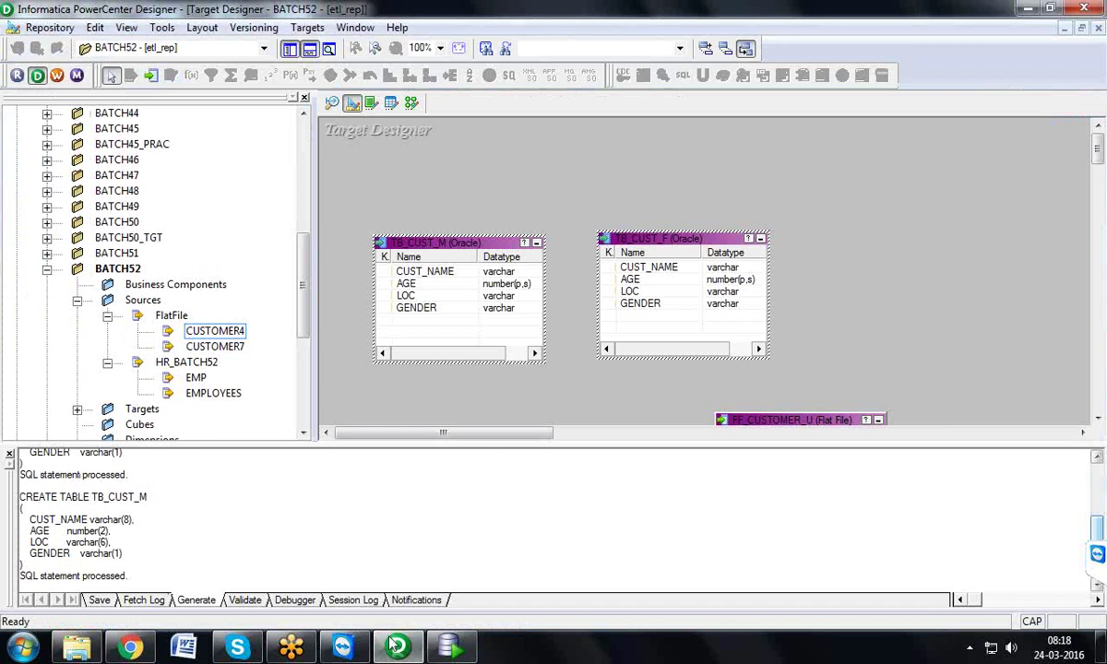
- Hide the output window and review the CUSTOMER7 source in Source Analyzer and the three definitions in Target Designer
click(309, 51)
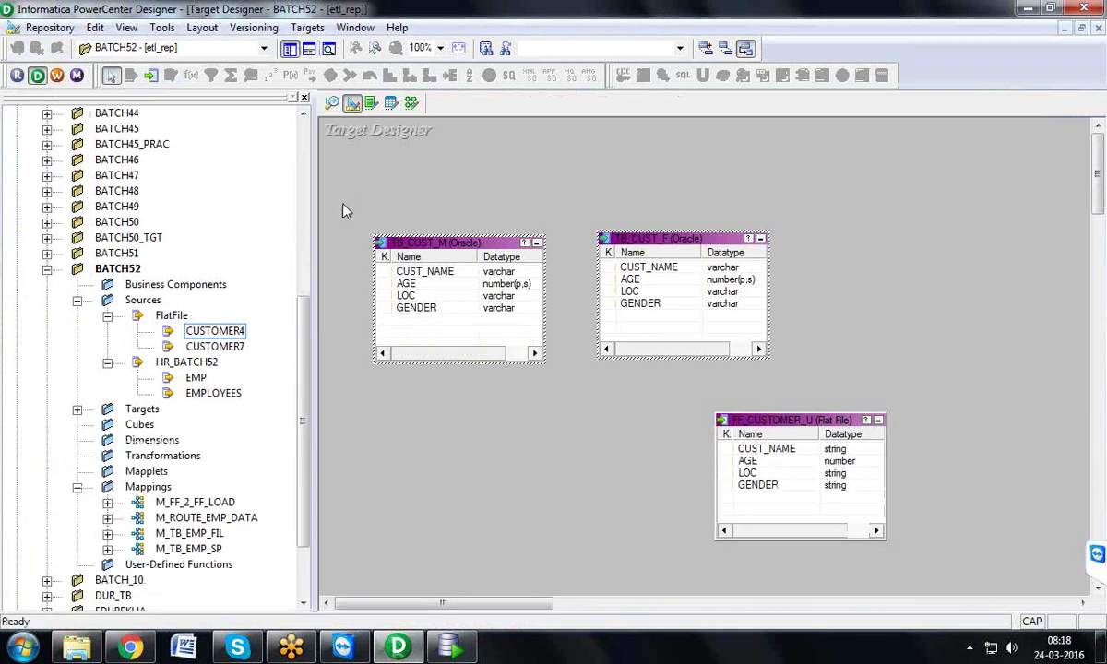
click(333, 104)
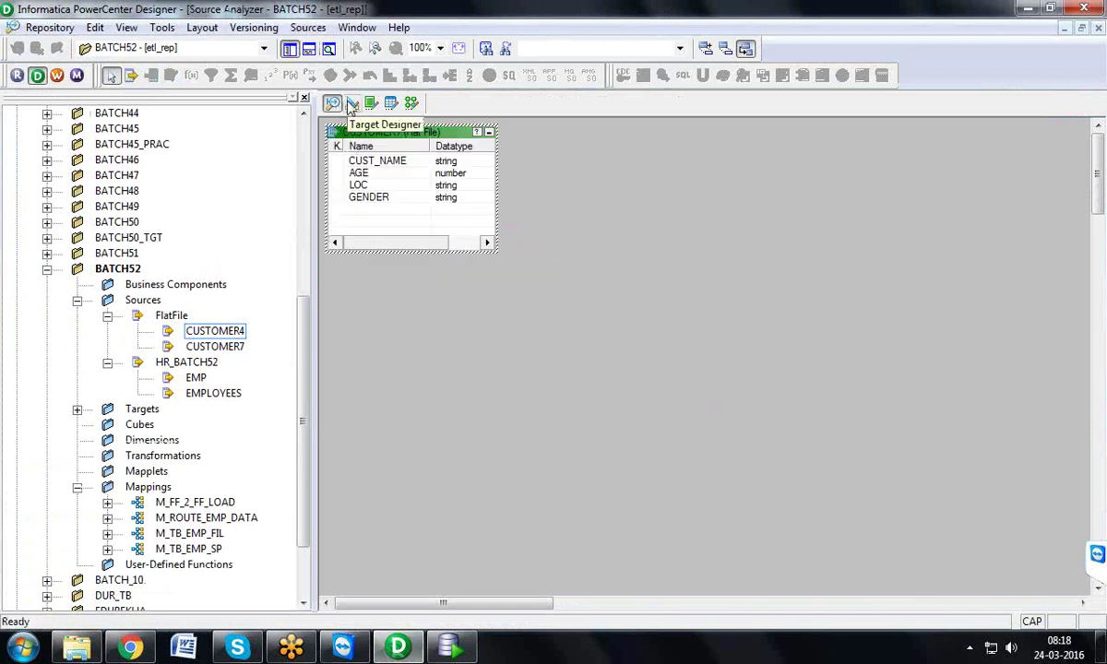
click(353, 105)
drag(381, 205, 867, 565)
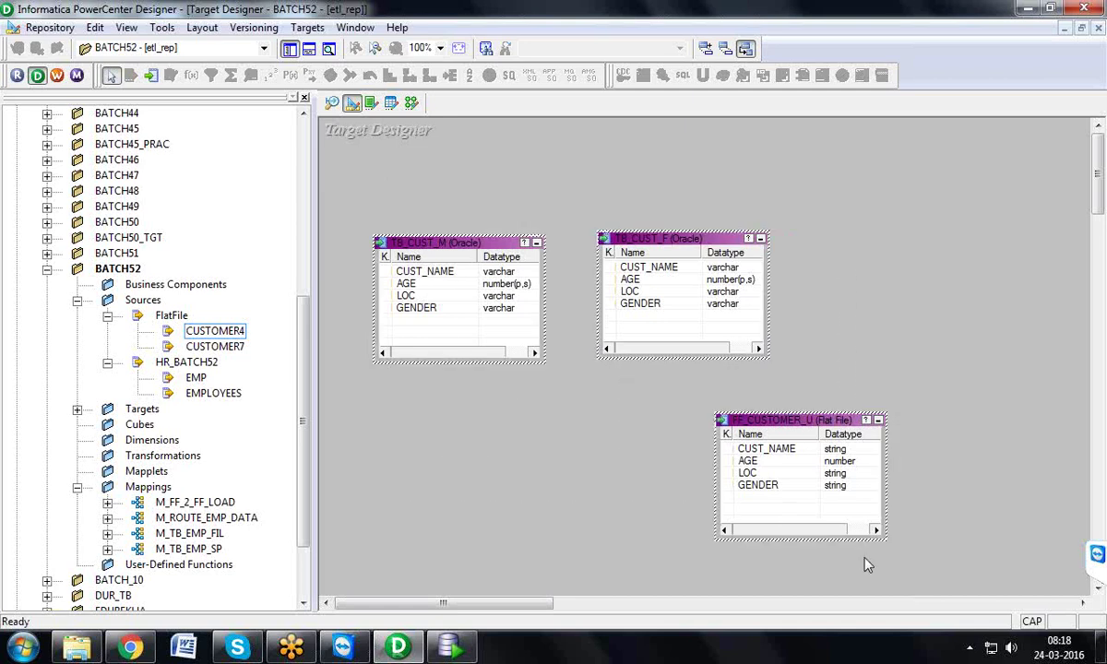
click(883, 346)
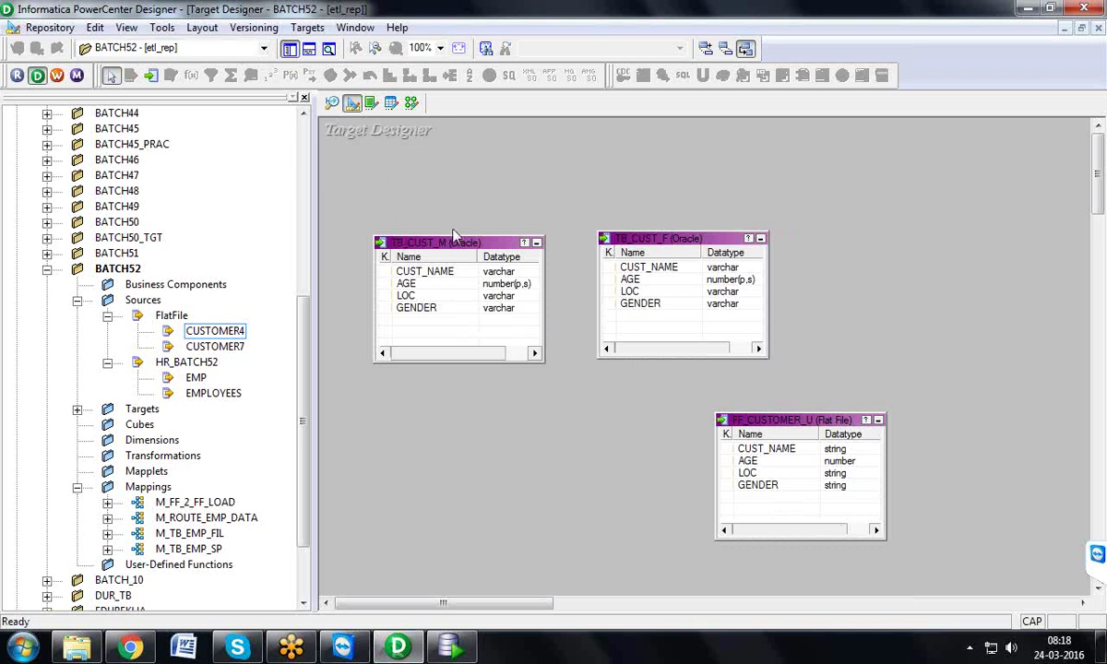
- Enlarge the TB_CUST_M target upward and move the FF_CUSTOMER_U target beneath TB_CUST_F
drag(429, 236, 455, 183)
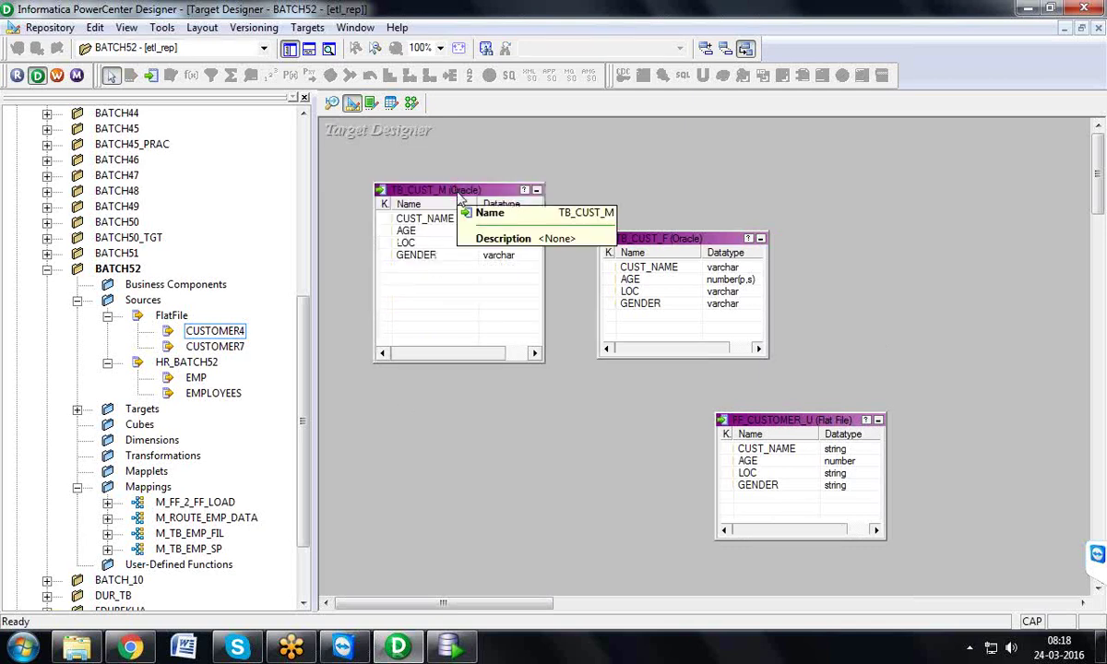
click(432, 188)
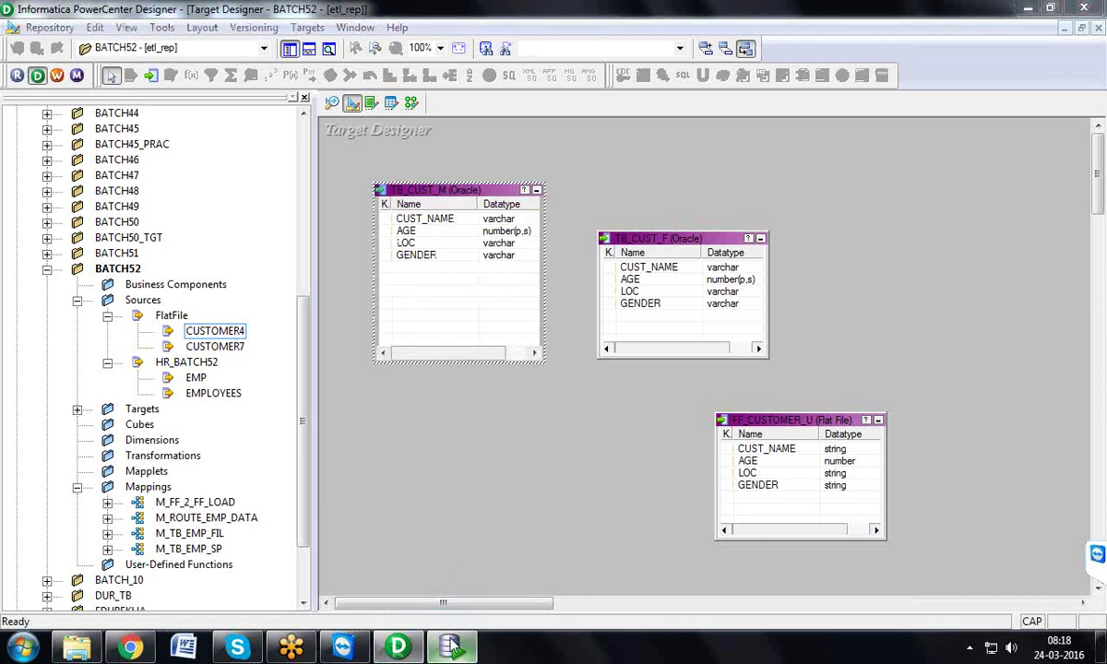
click(451, 648)
click(451, 648)
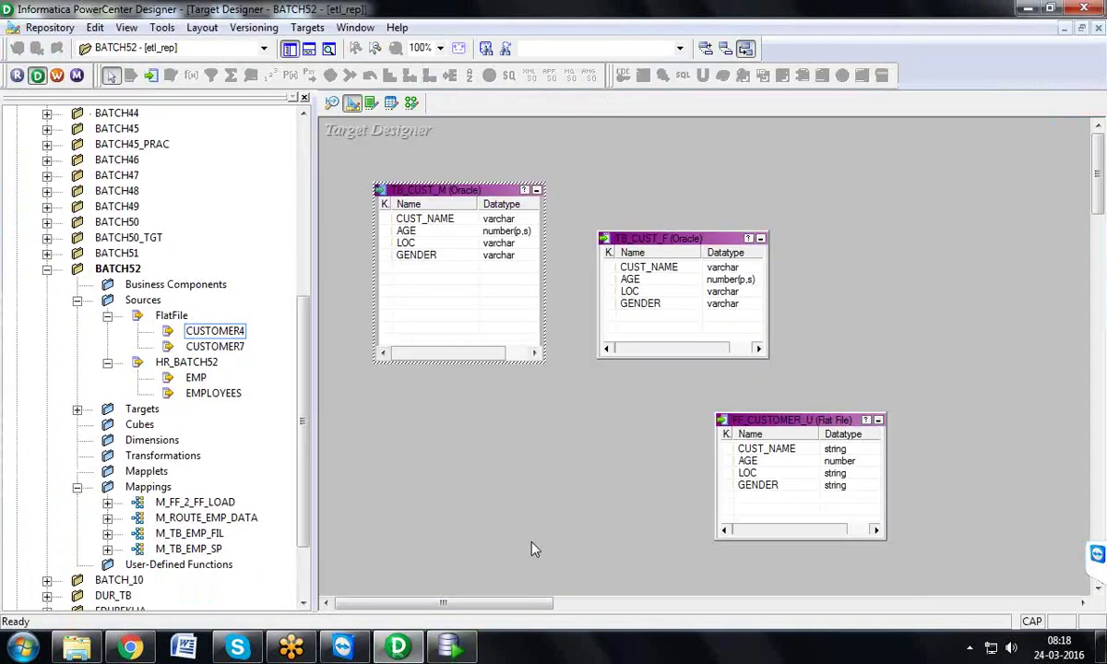
drag(765, 420, 609, 413)
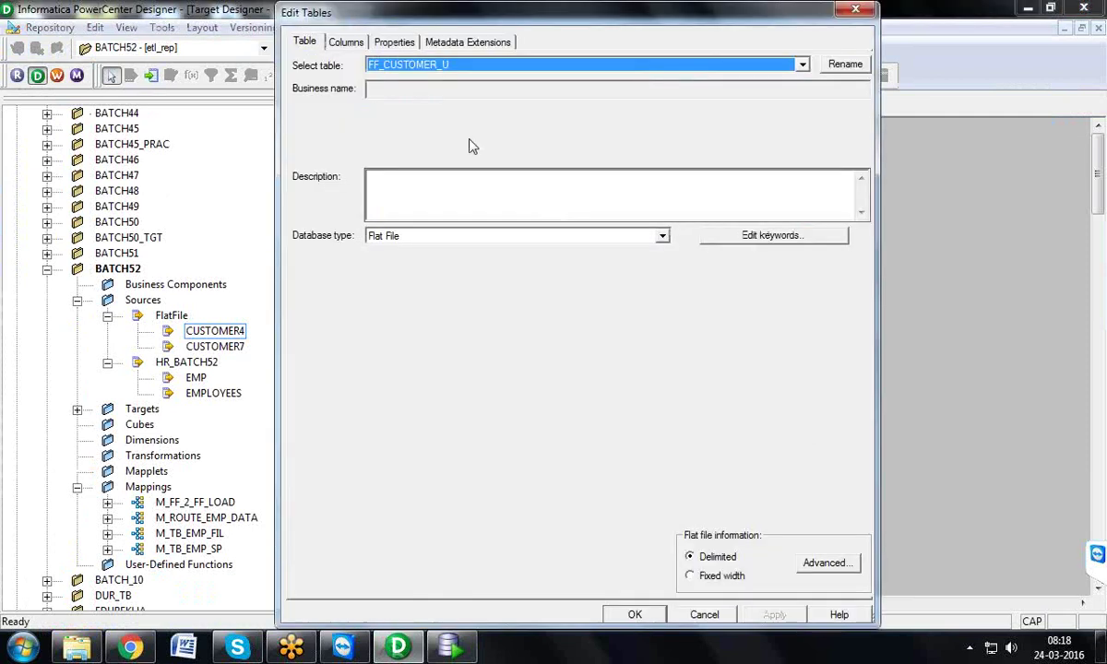
- Examine the column definitions and table settings of FF_CUSTOMER_U, and close its editor
click(357, 46)
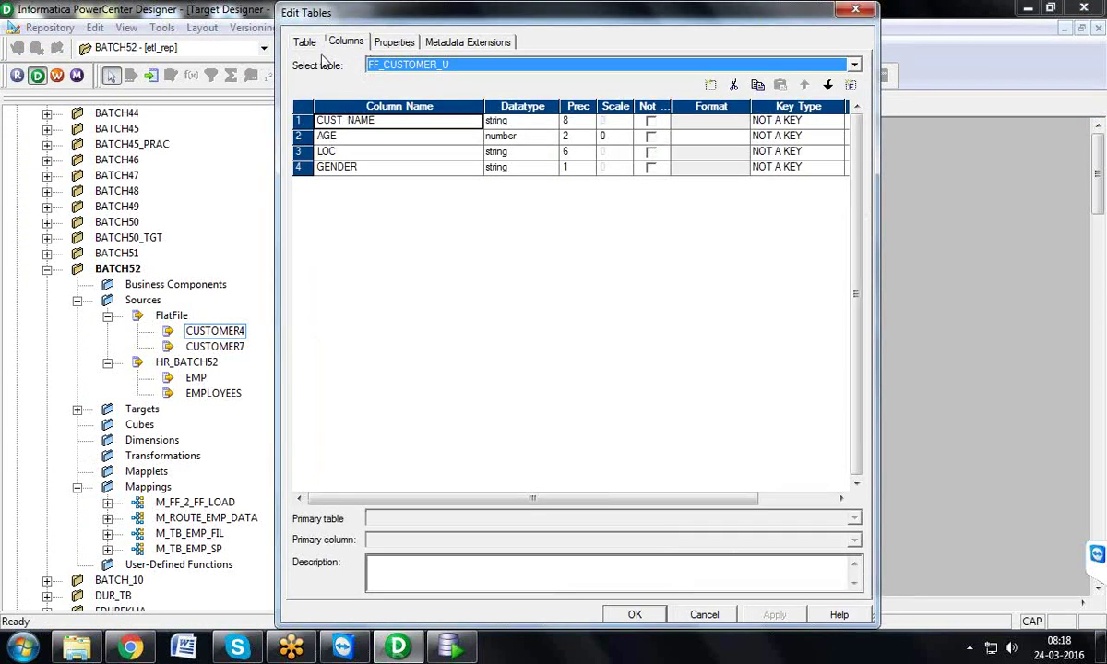
click(304, 43)
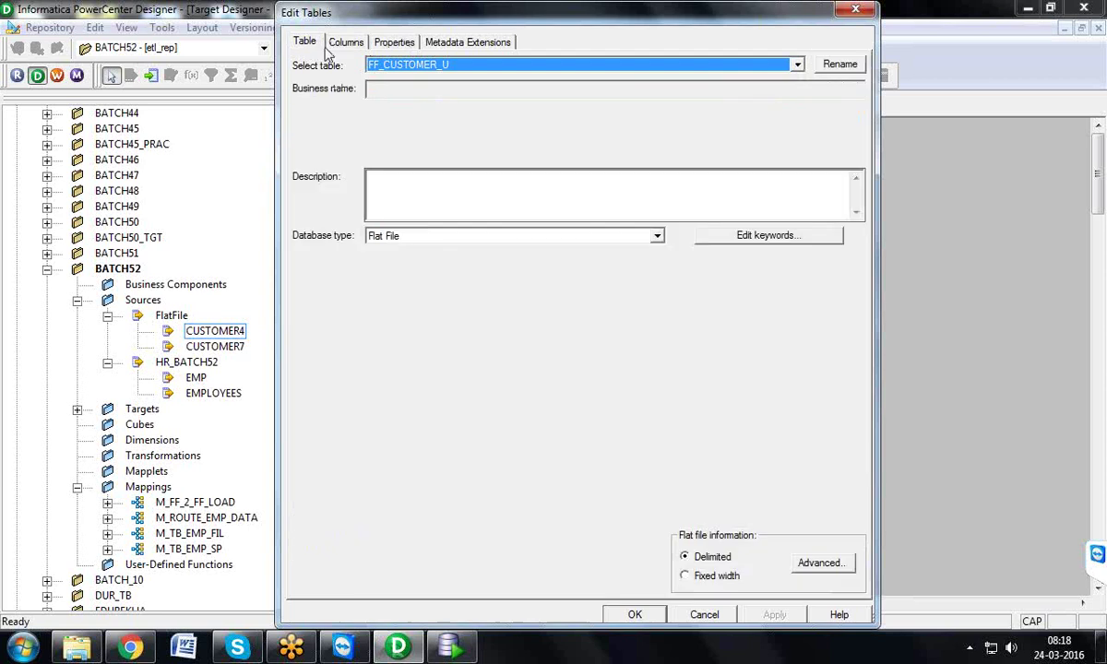
click(855, 9)
- Select TB_CUST_M and TB_CUST_F, view the TB_CUST_M data in Oracle SQL Developer, and return to PowerCenter Designer
click(461, 190)
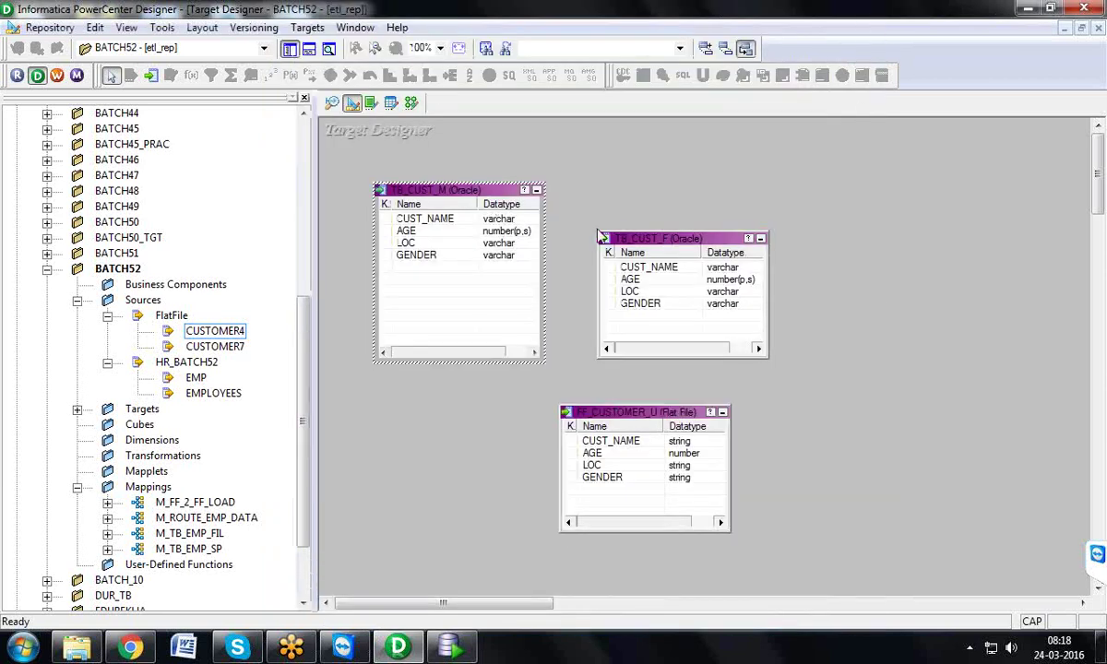
click(642, 242)
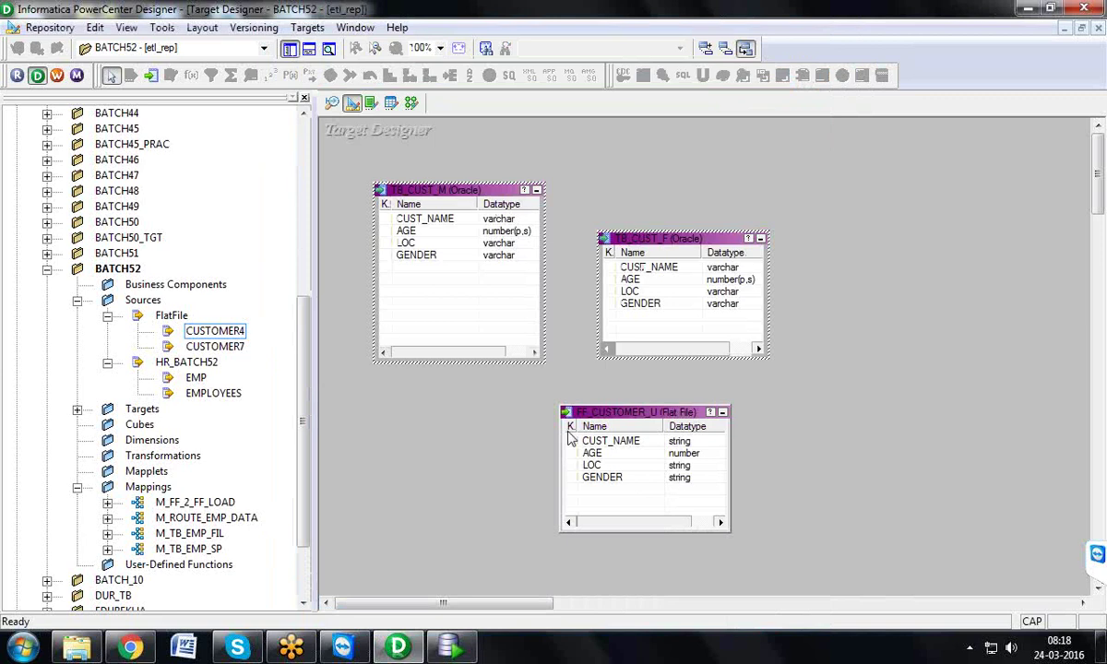
click(450, 648)
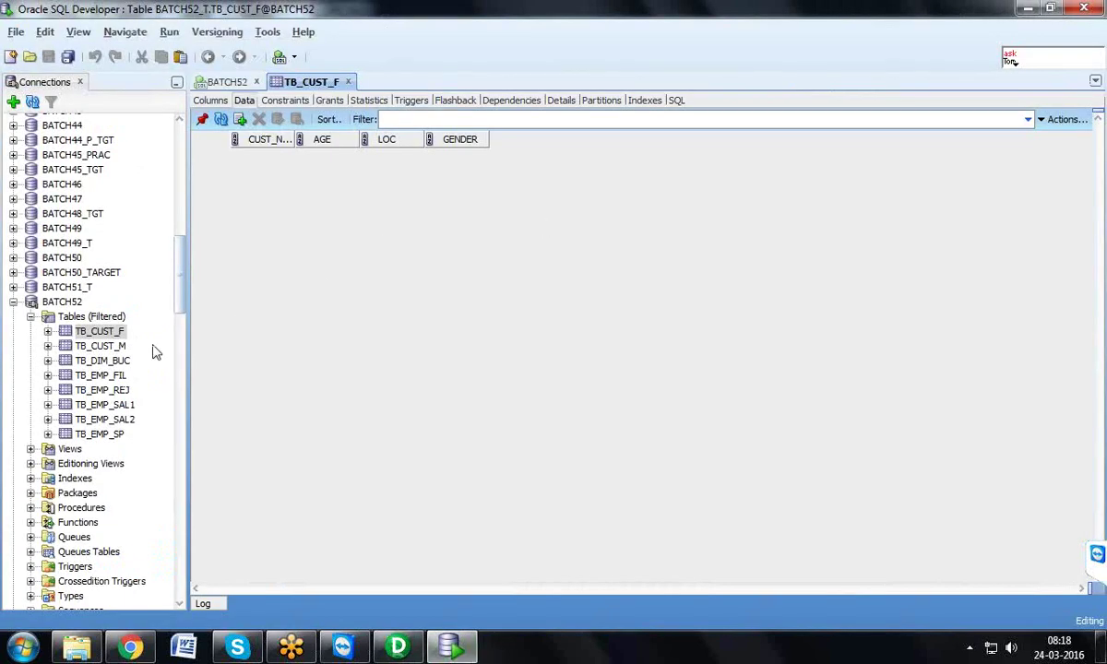
click(101, 346)
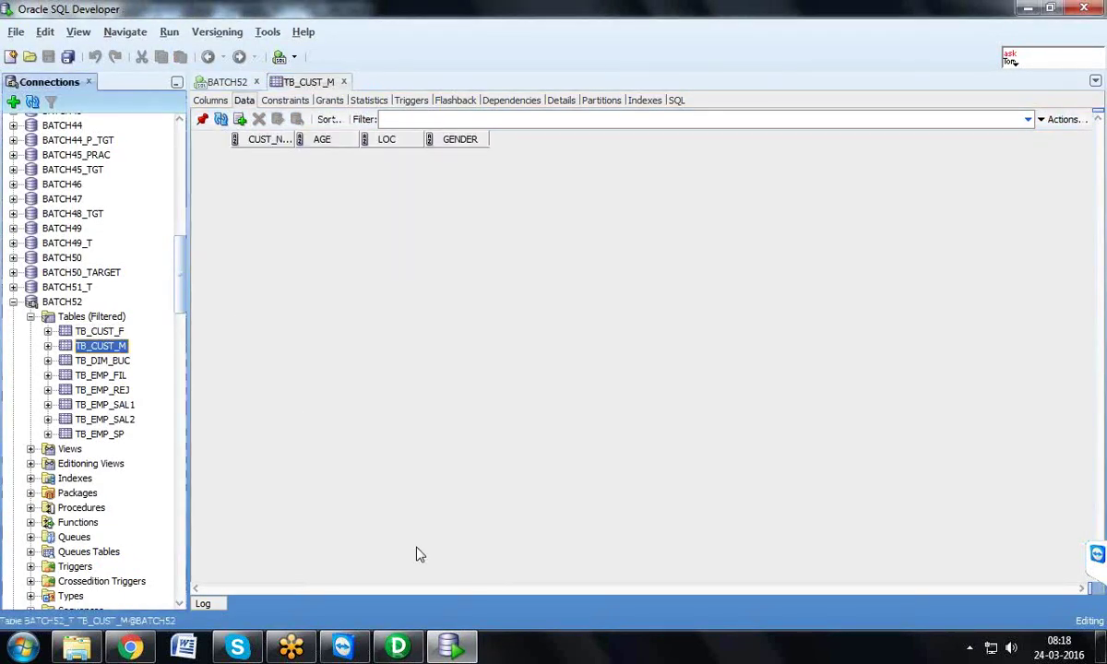
click(398, 647)
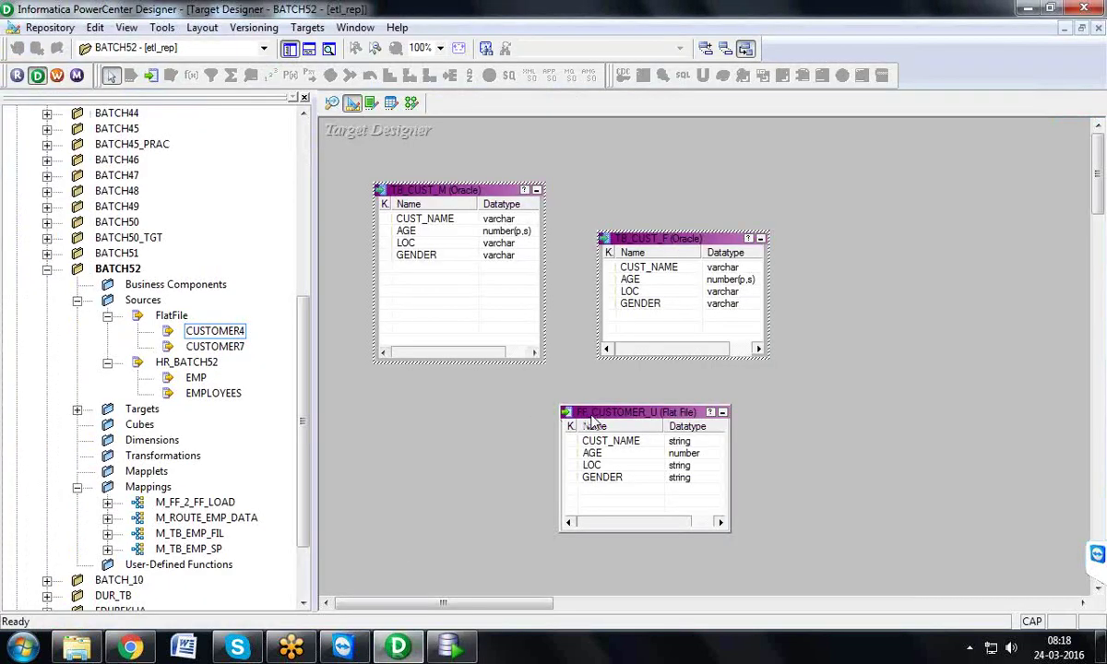
- Reposition FF_CUSTOMER_U between and below the Oracle targets, and check the C:\Informatica folder in Windows Explorer
drag(585, 424, 498, 445)
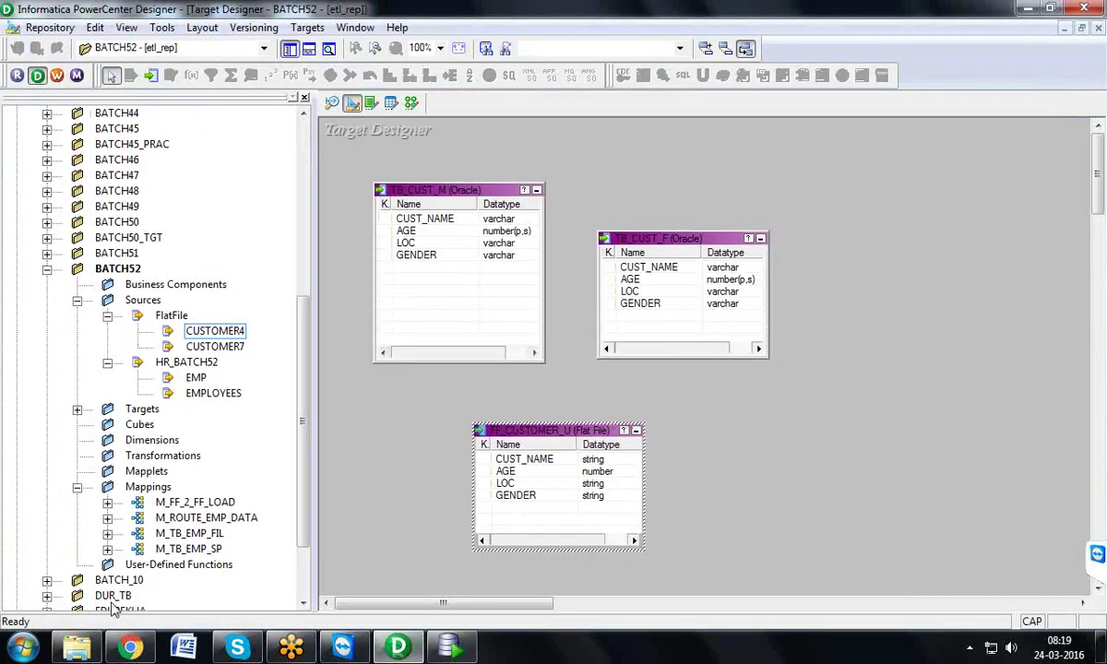
click(76, 648)
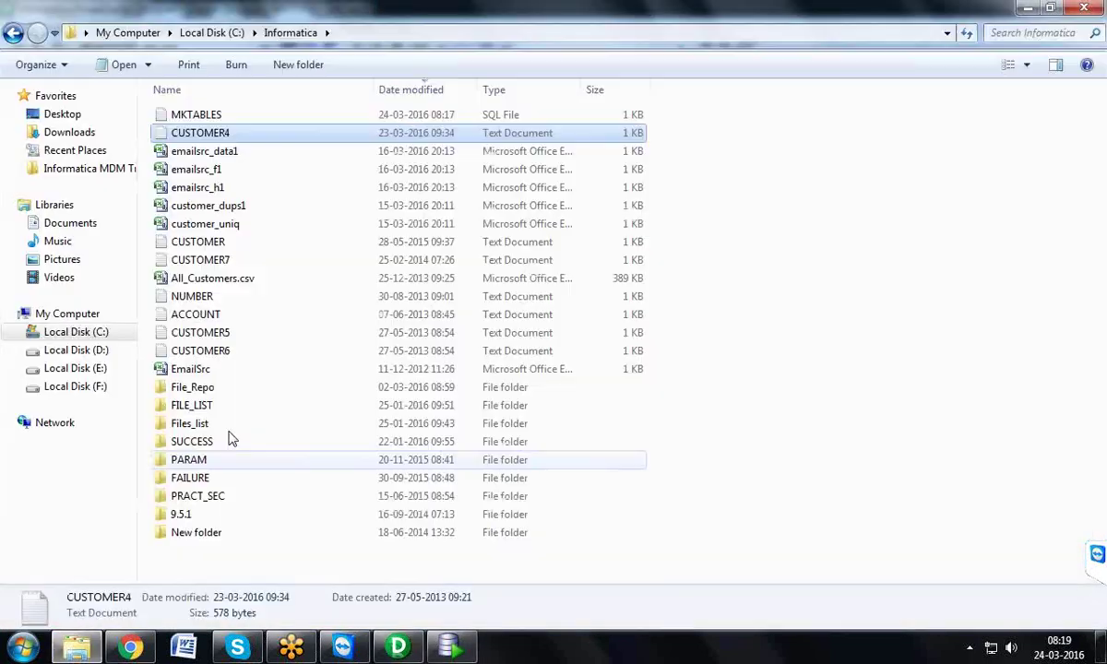
click(409, 651)
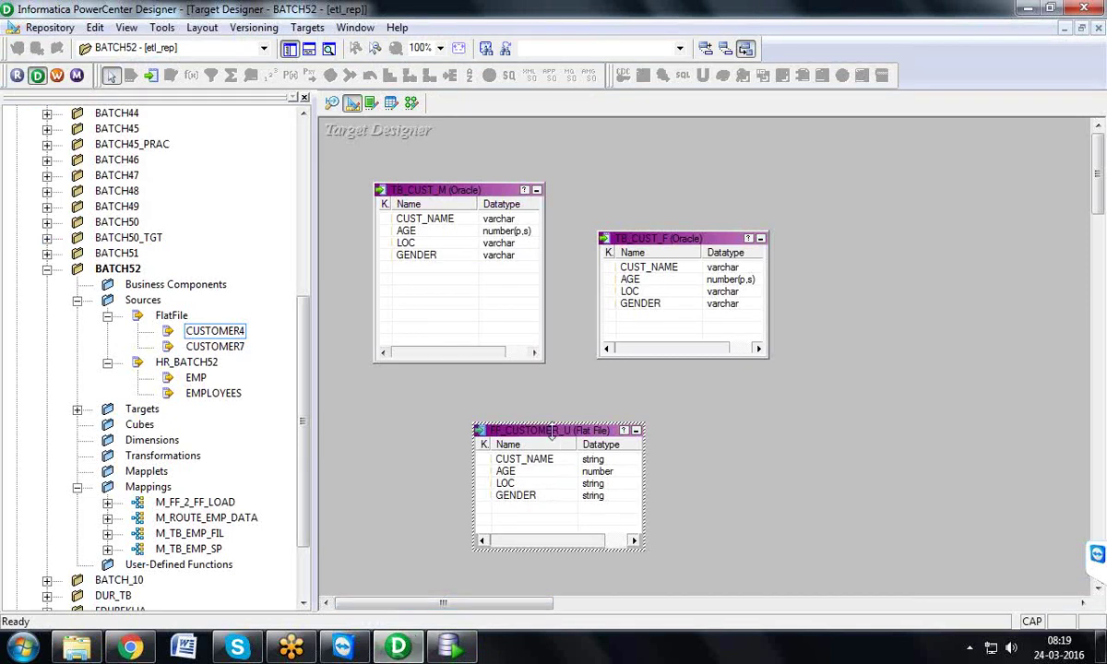
mouse_move(551, 431)
mouse_down()
mouse_move(551, 449)
mouse_move(551, 436)
mouse_up()
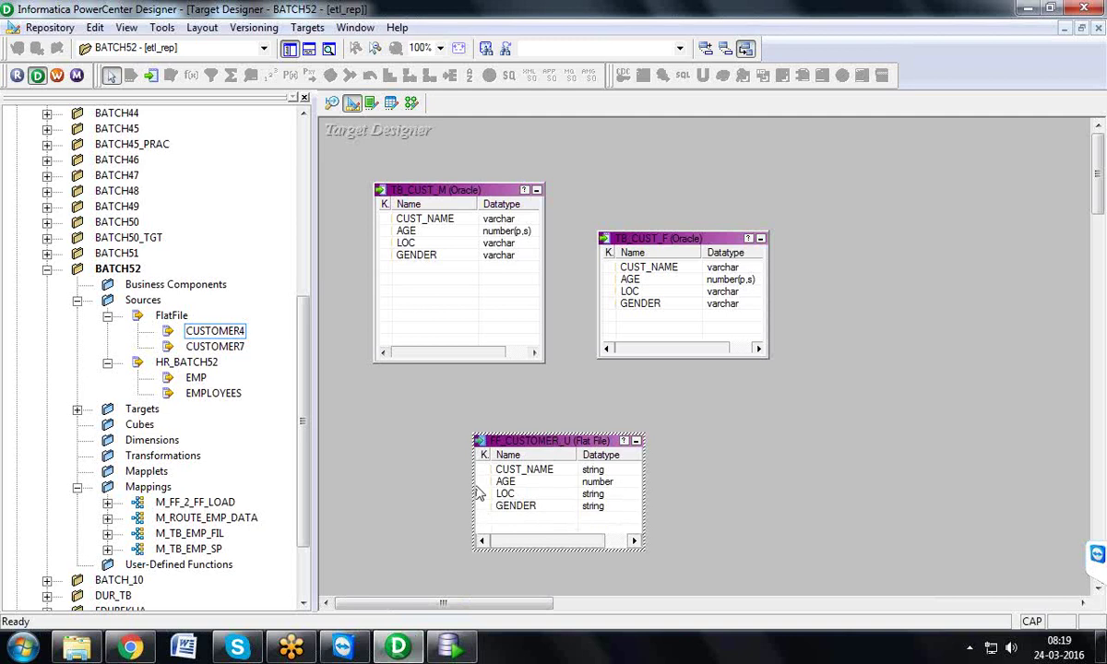
- Compare the Oracle targets TB_CUST_M and TB_CUST_F with the flat file target FF_CUSTOMER_U in the workspace
click(484, 197)
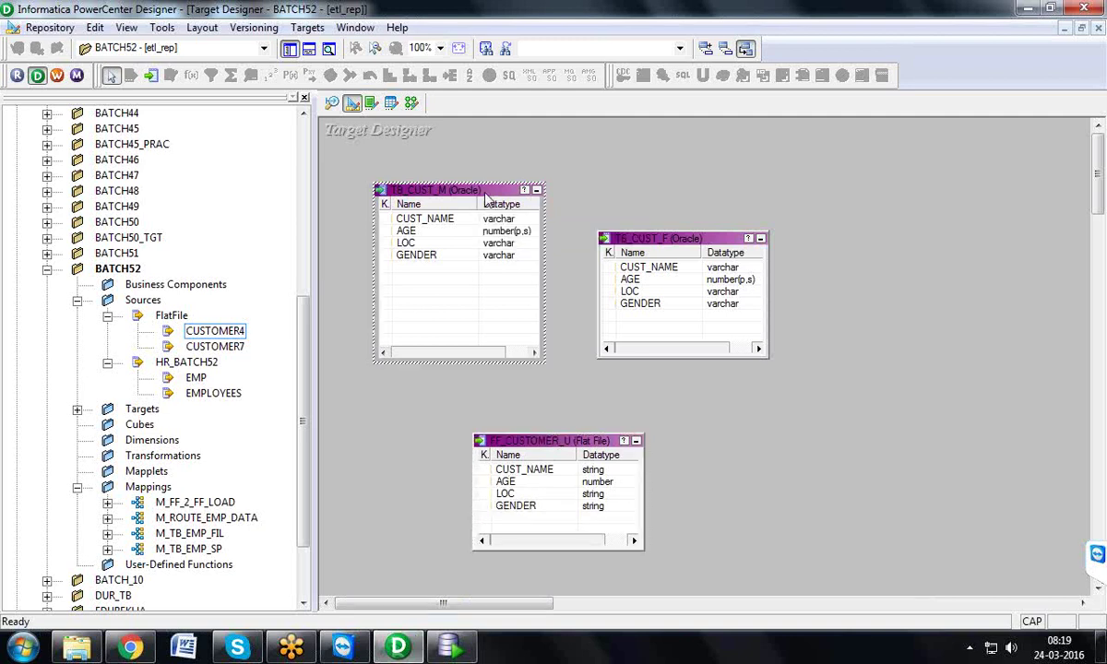
ctrl+click(597, 235)
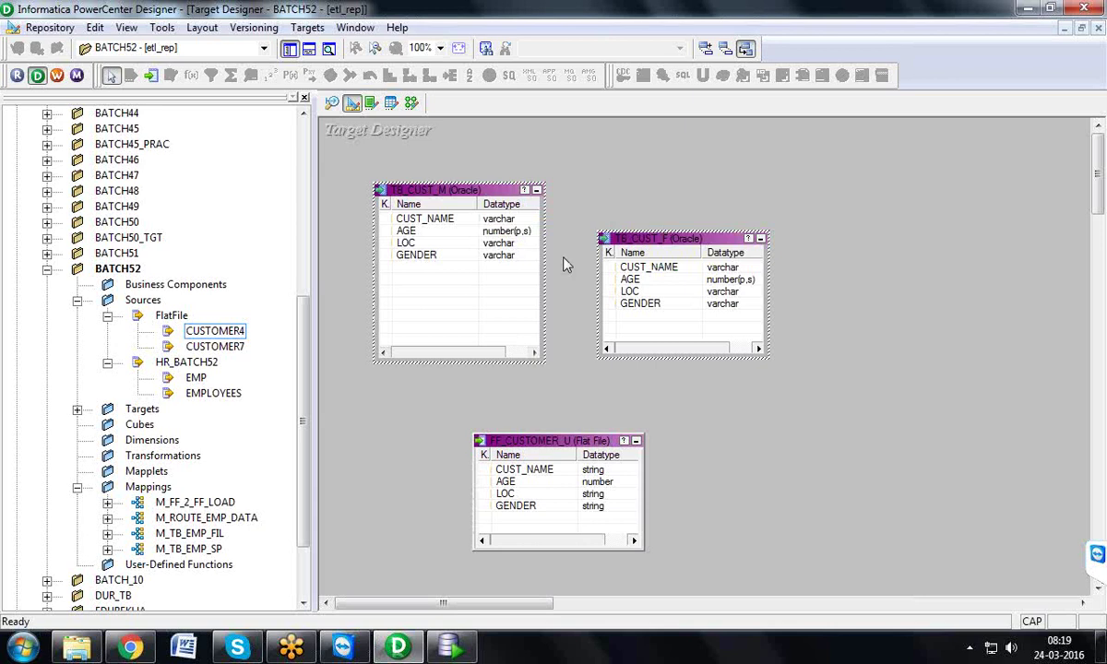
click(459, 164)
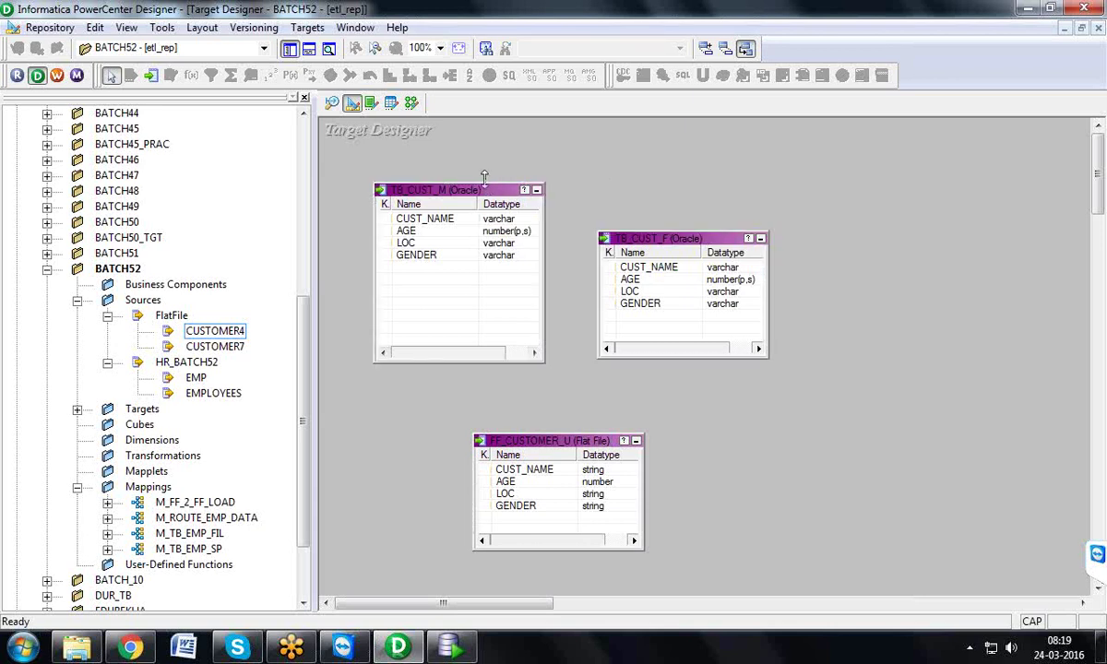
click(482, 191)
ctrl+click(645, 245)
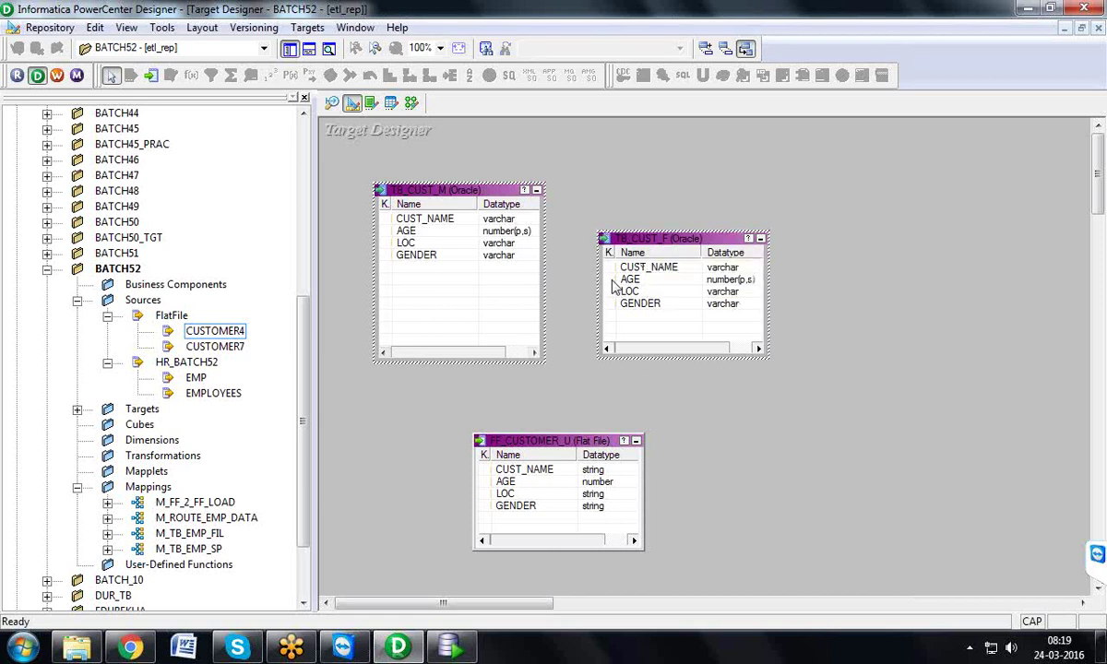
mouse_move(556, 435)
mouse_down()
mouse_move(555, 383)
mouse_move(551, 398)
mouse_up()
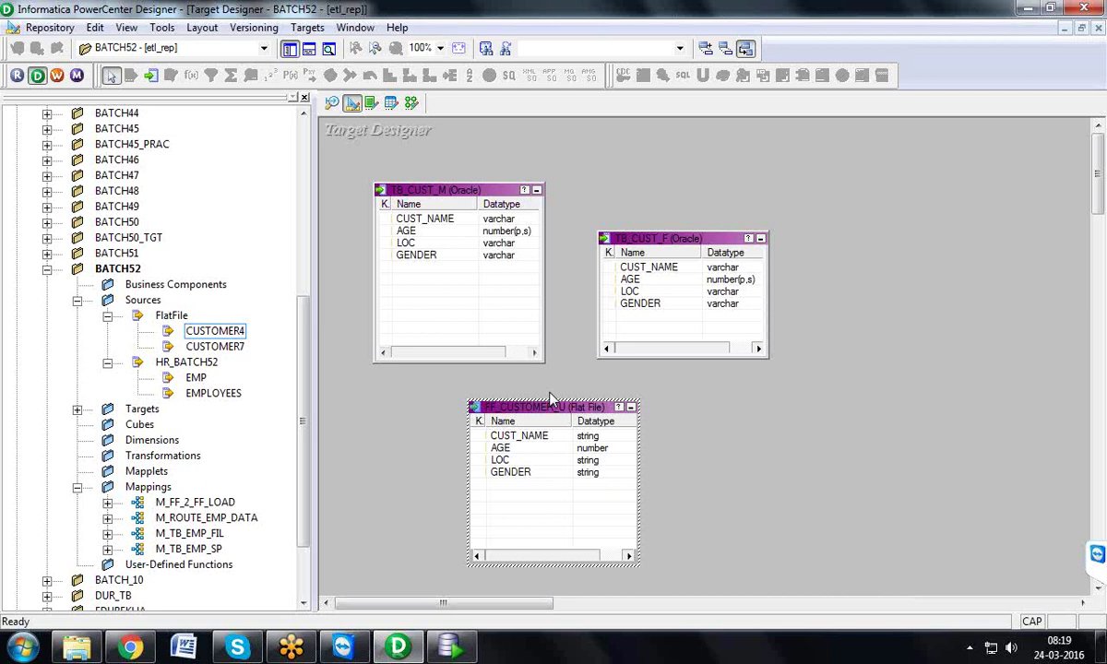
click(443, 191)
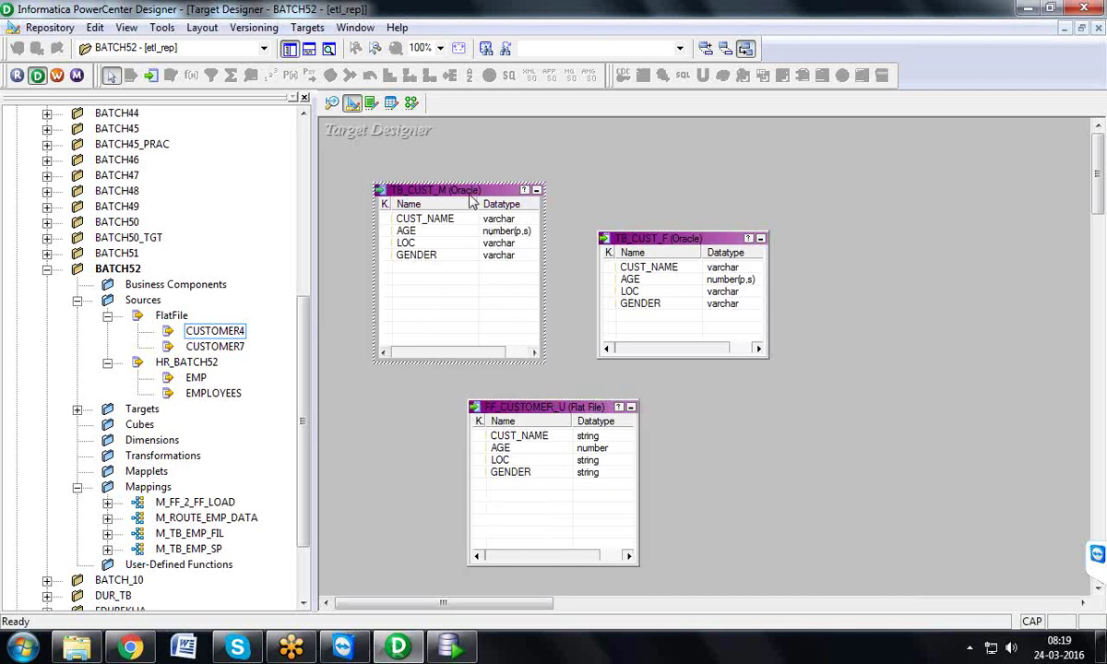
click(643, 240)
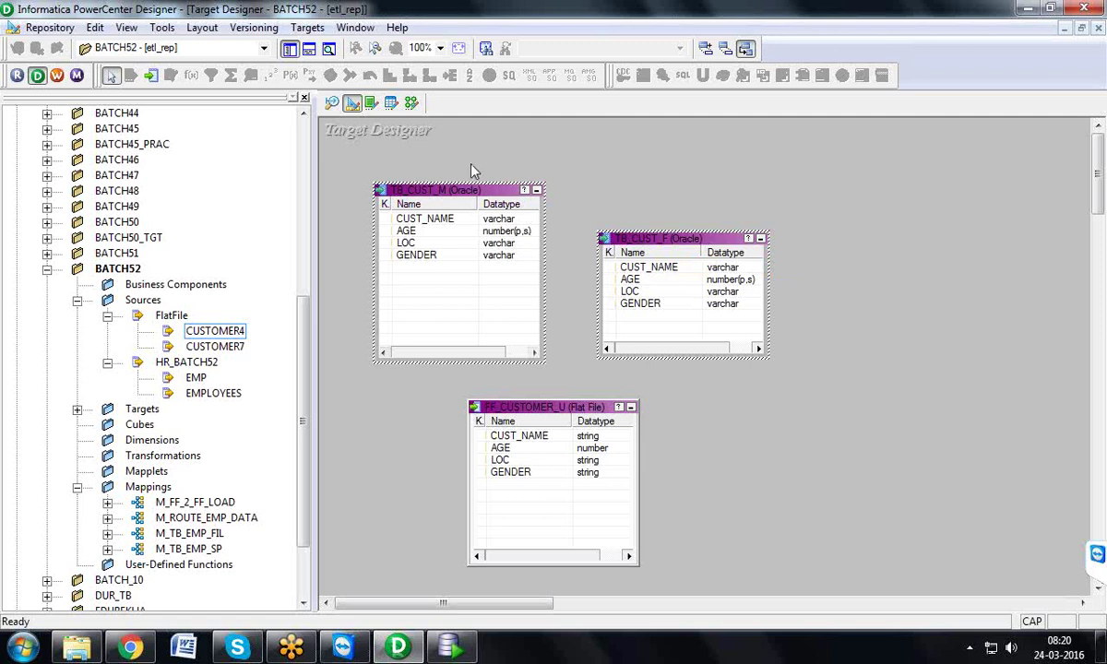
click(537, 230)
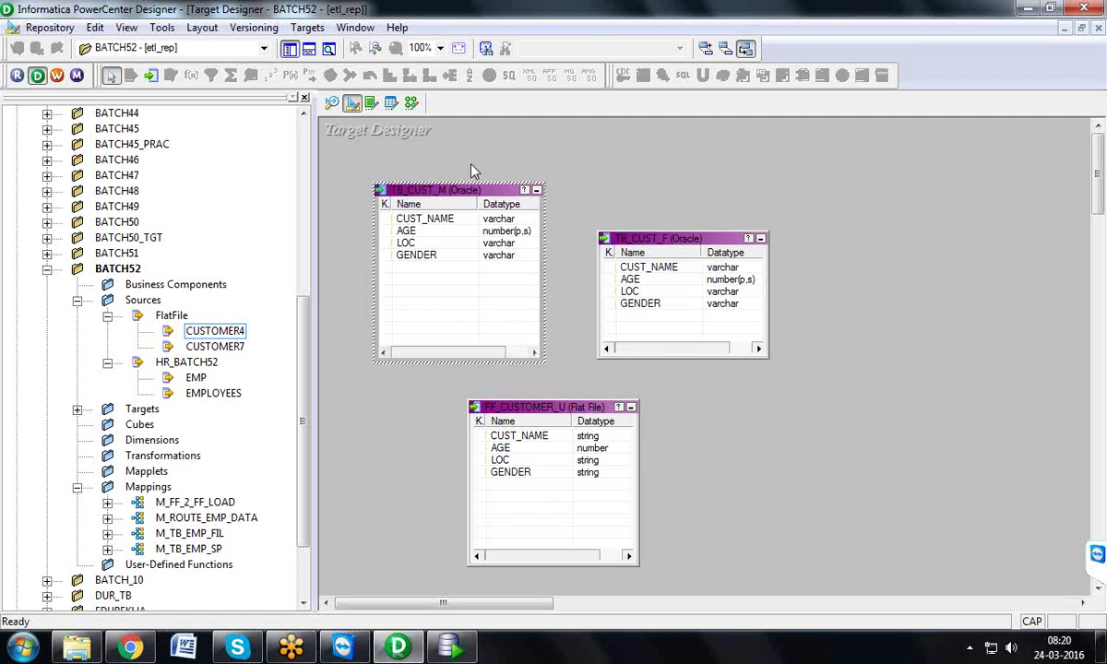
ctrl+click(633, 241)
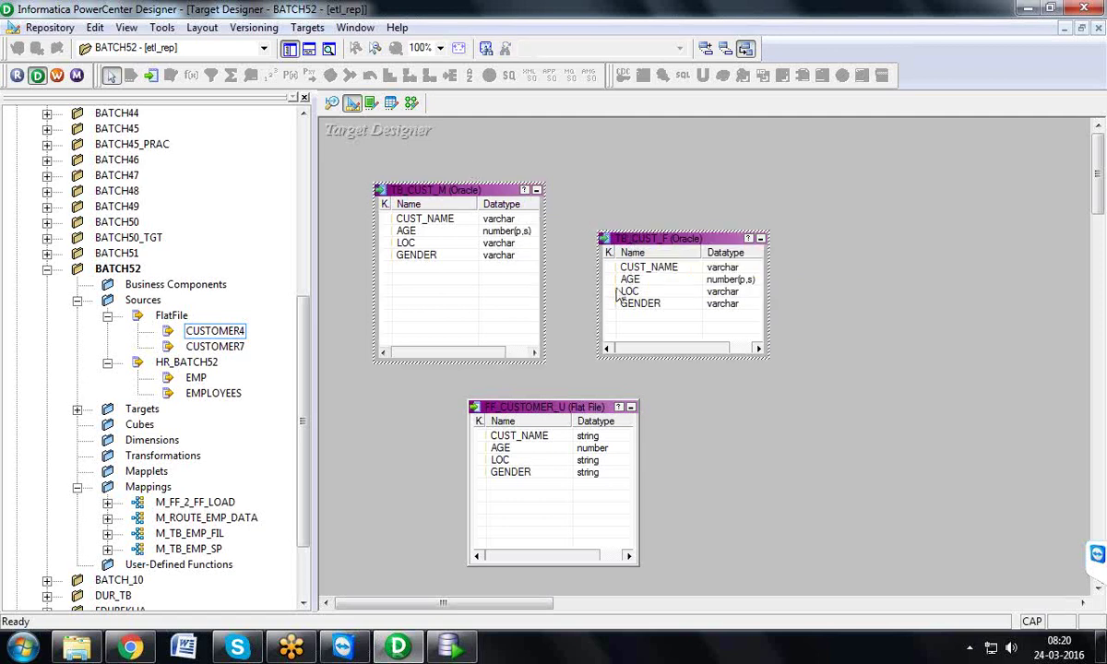
click(573, 411)
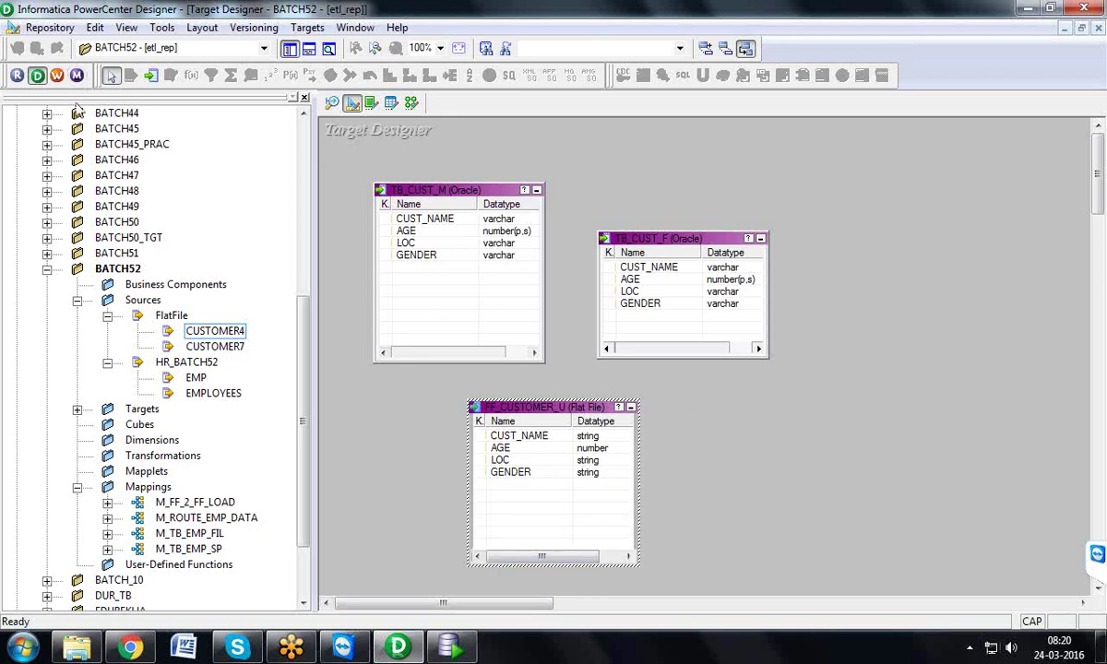
- Save the new target definitions in the BATCH52 folder to the repository
click(50, 28)
click(57, 259)
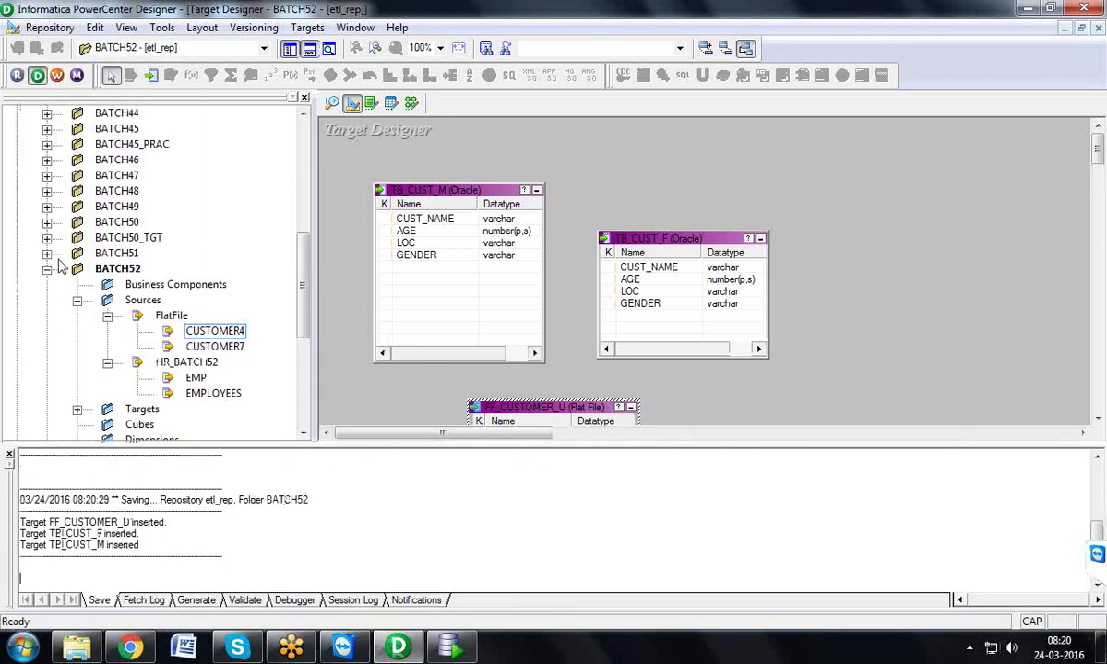
- Review the CUSTOMER7 source, the saved targets, and the M_FF_2_FF_LOAD mapping in their respective designers
click(330, 102)
click(350, 103)
click(411, 103)
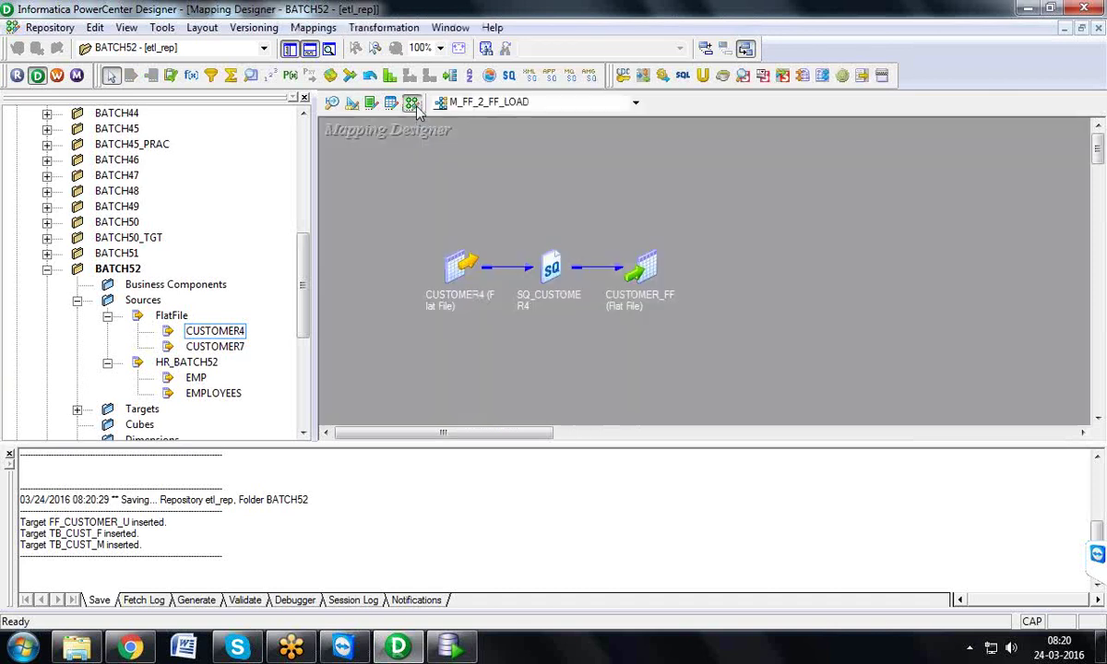
click(333, 105)
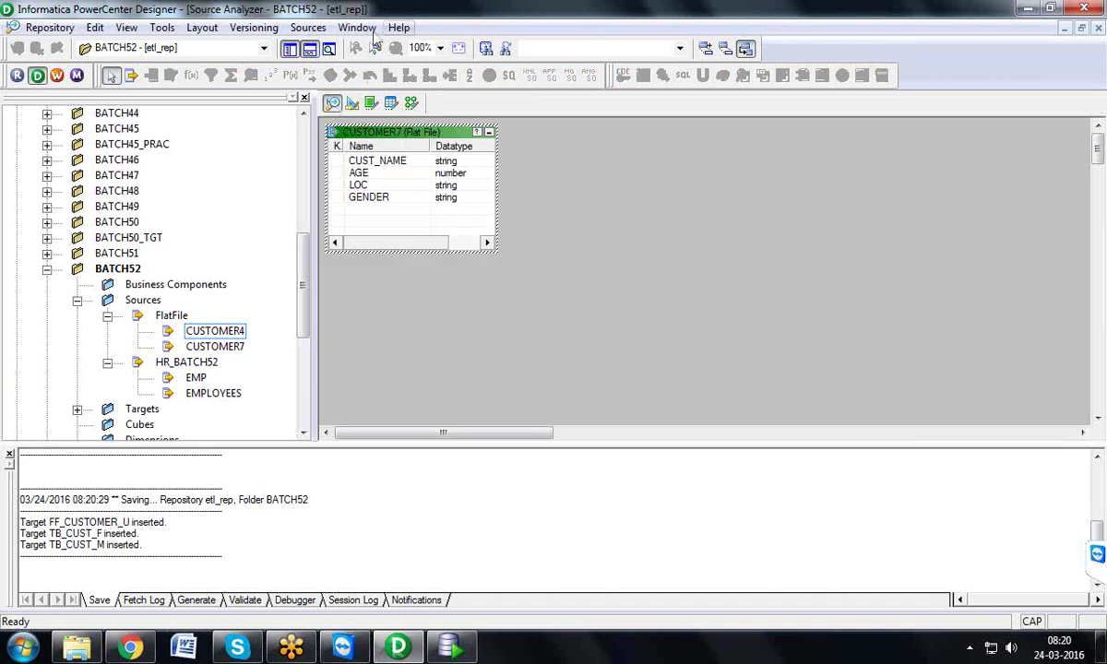
click(351, 103)
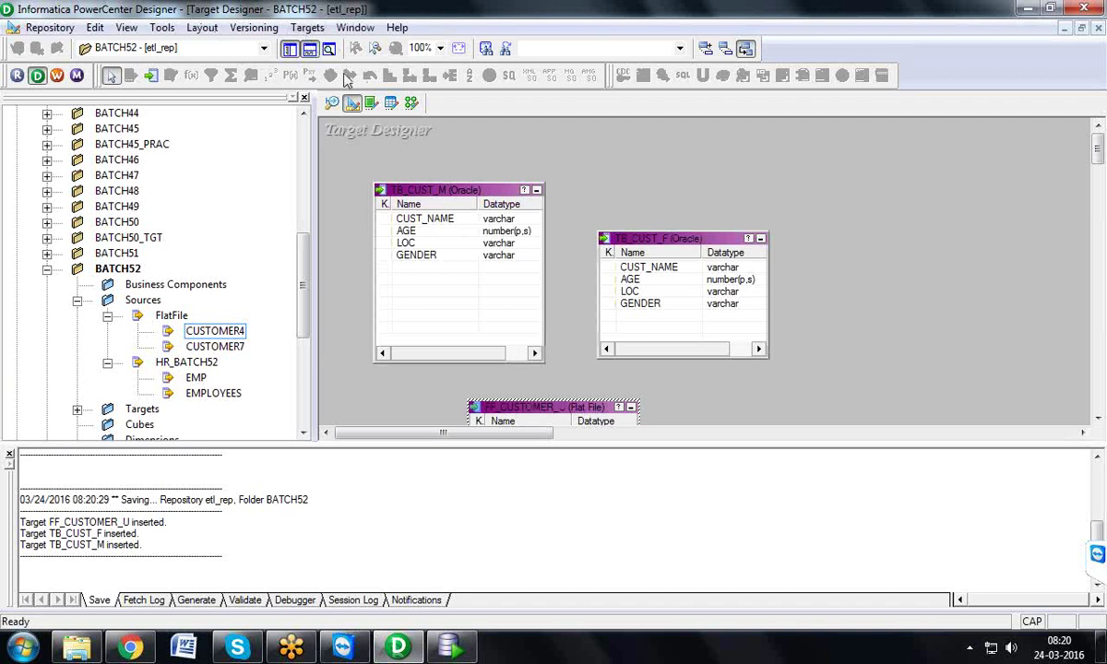
- Create a new mapping named M_SPLIT_CUST_INFO in the Mapping Designer
click(412, 103)
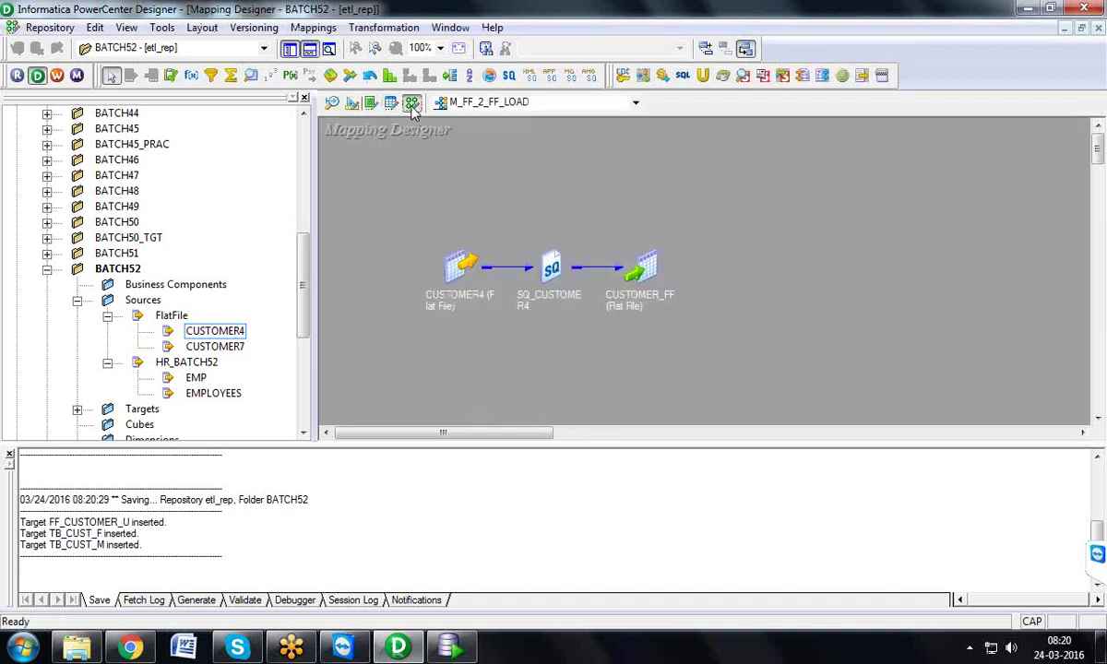
click(315, 33)
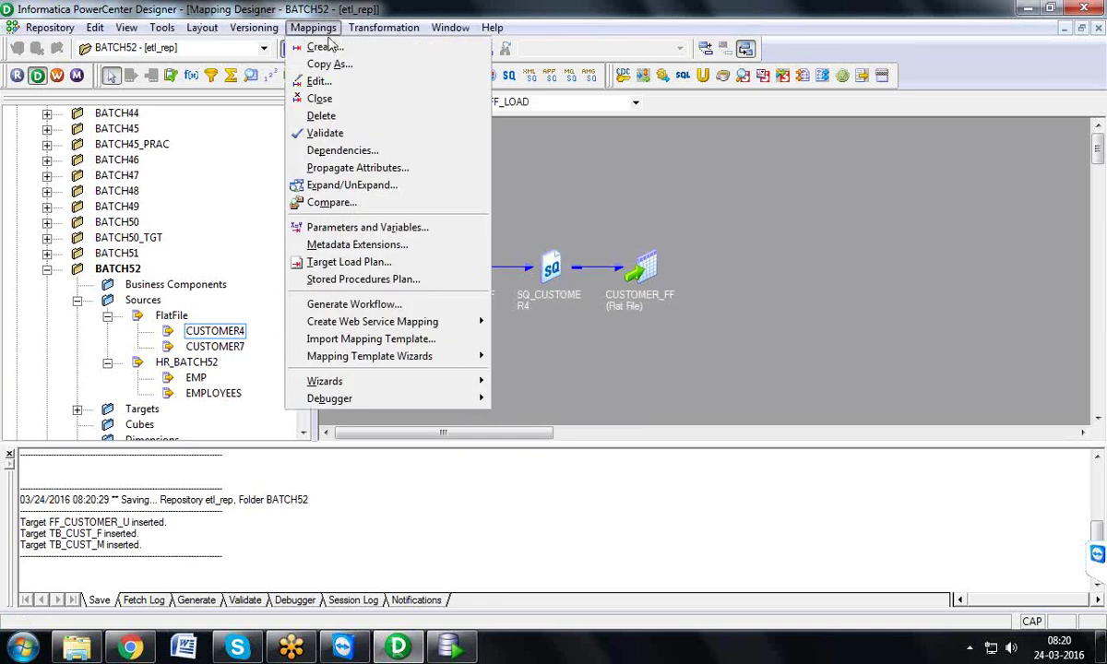
click(325, 46)
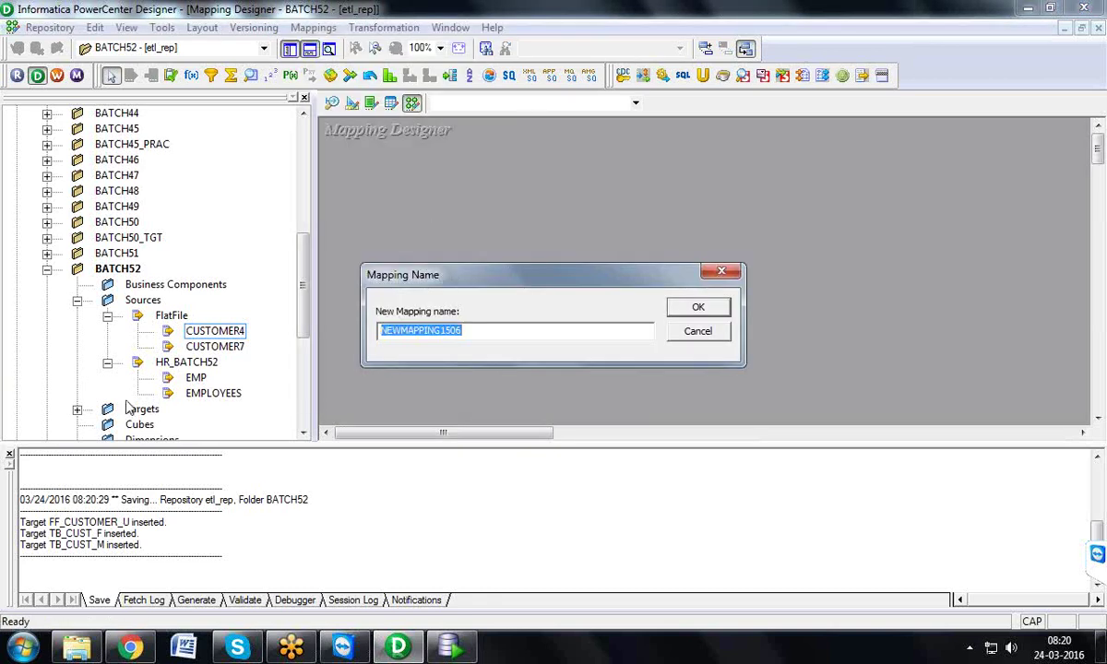
text(M_SPLIT_CUST_INFO)
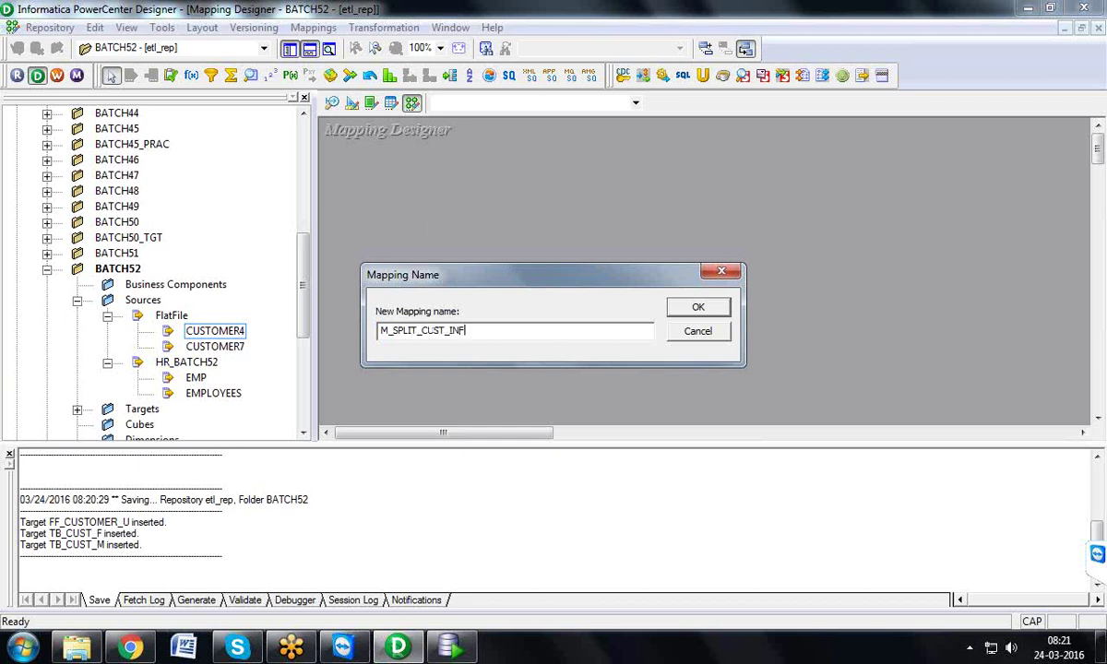
click(692, 308)
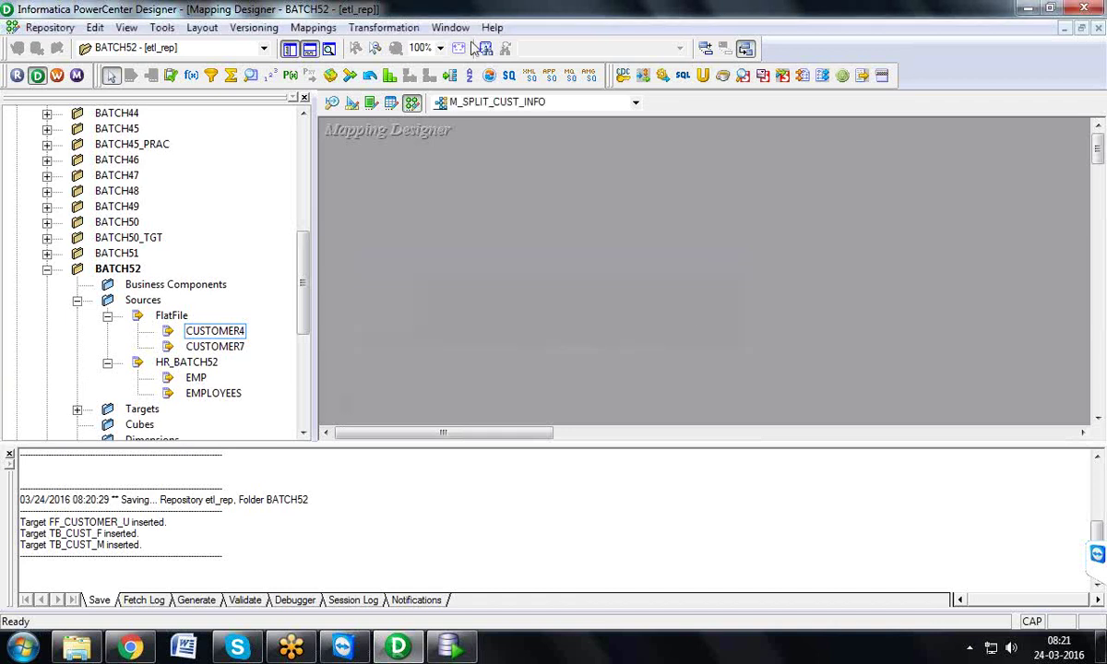
- Hide the output window and add the CUSTOMER4 flat file source to the mapping
click(291, 48)
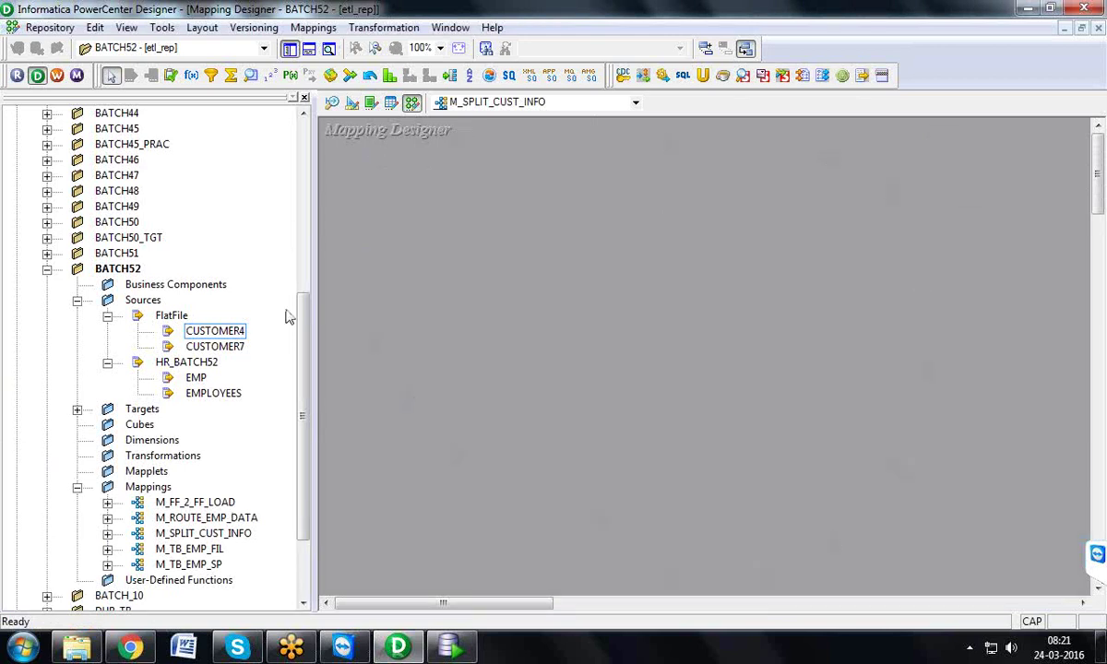
click(229, 331)
drag(240, 337, 383, 213)
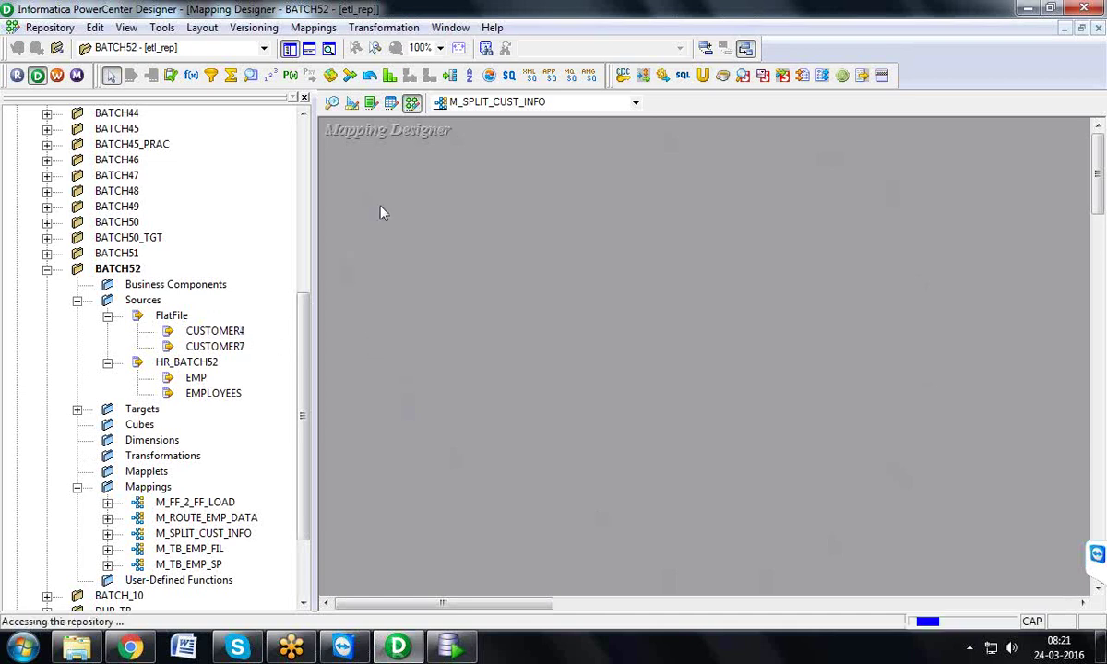
- Add the targets FF_CUSTOMER_U, TB_CUST_F and TB_CUST_M from BATCH52 to the mapping together
click(79, 410)
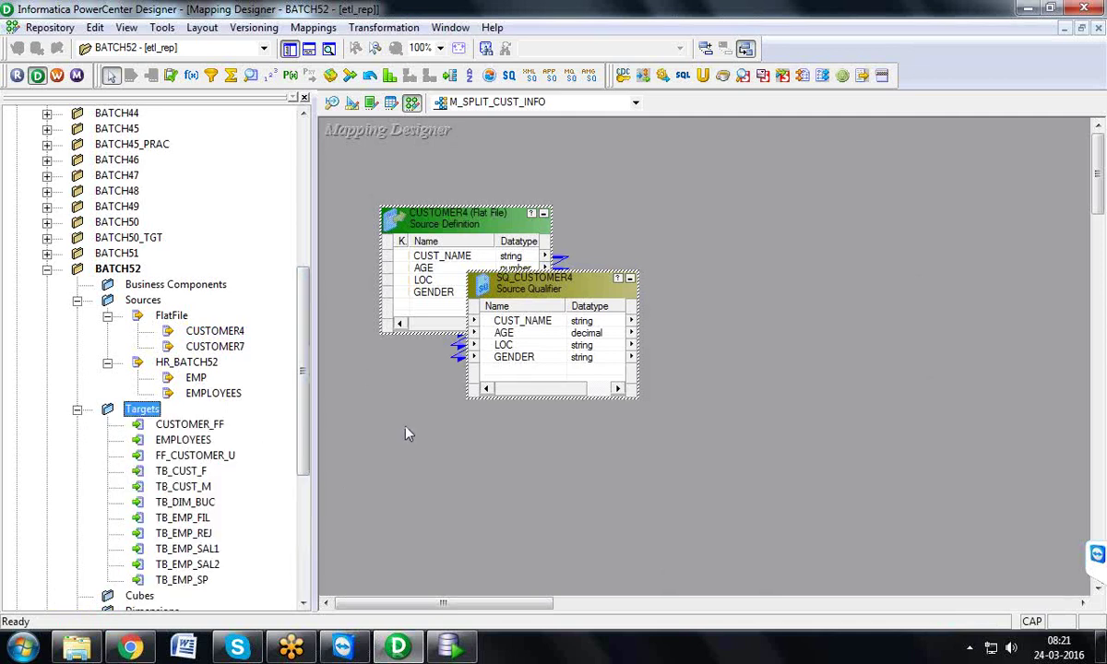
click(185, 471)
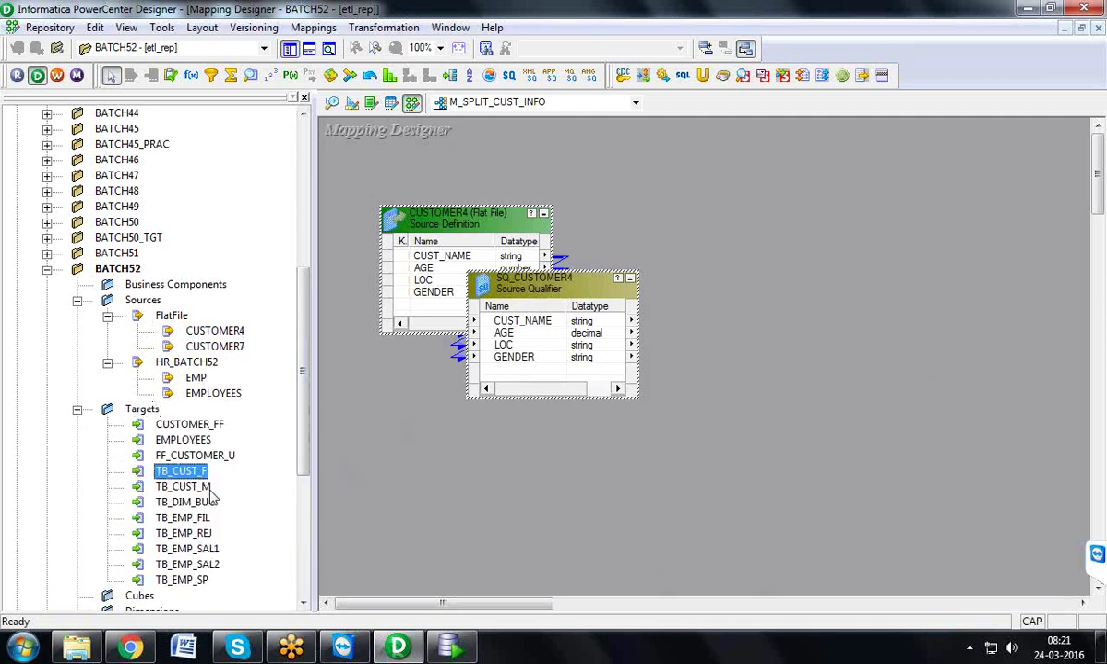
ctrl+click(184, 488)
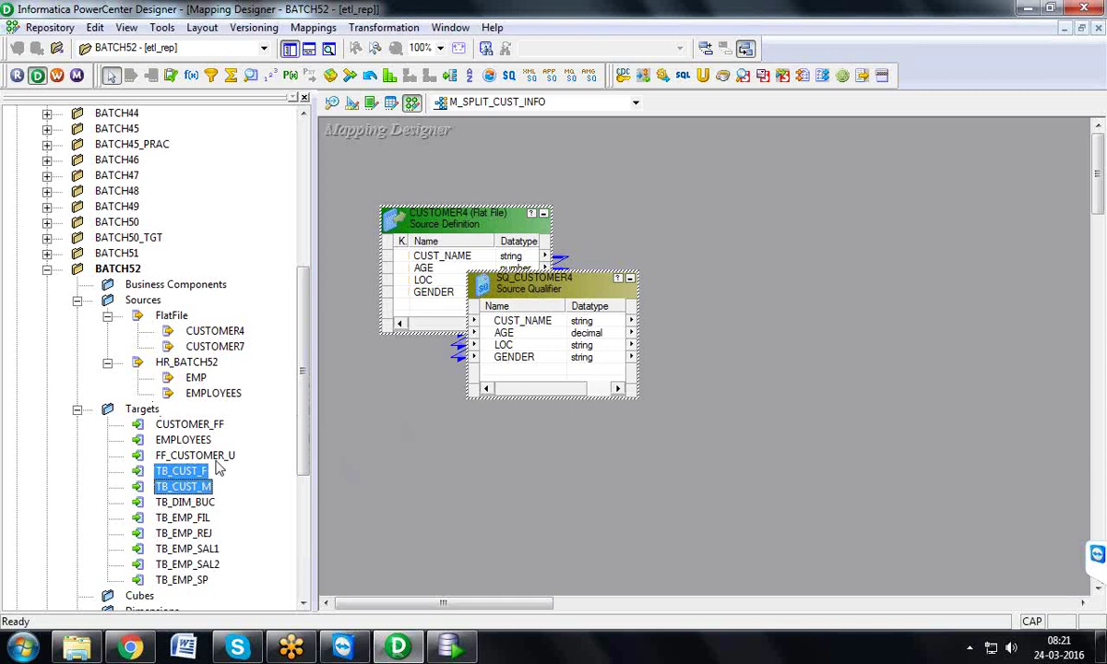
ctrl+click(207, 456)
drag(218, 469, 811, 182)
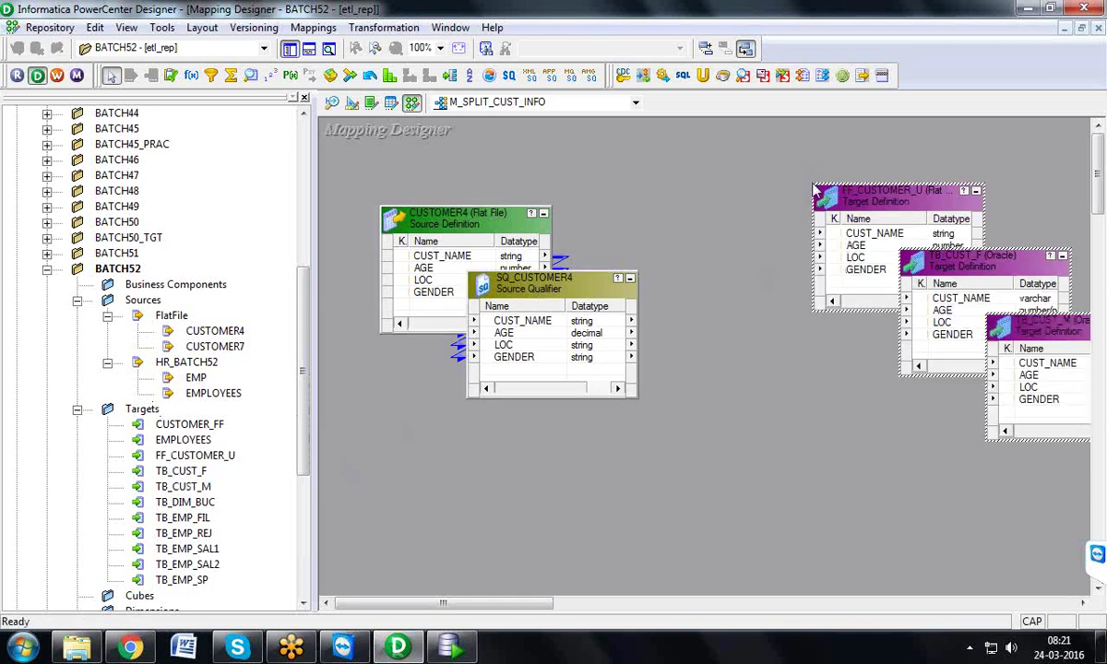
- Hide the navigator and stack the targets in a column: FF_CUSTOMER_U above TB_CUST_F above TB_CUST_M
click(288, 53)
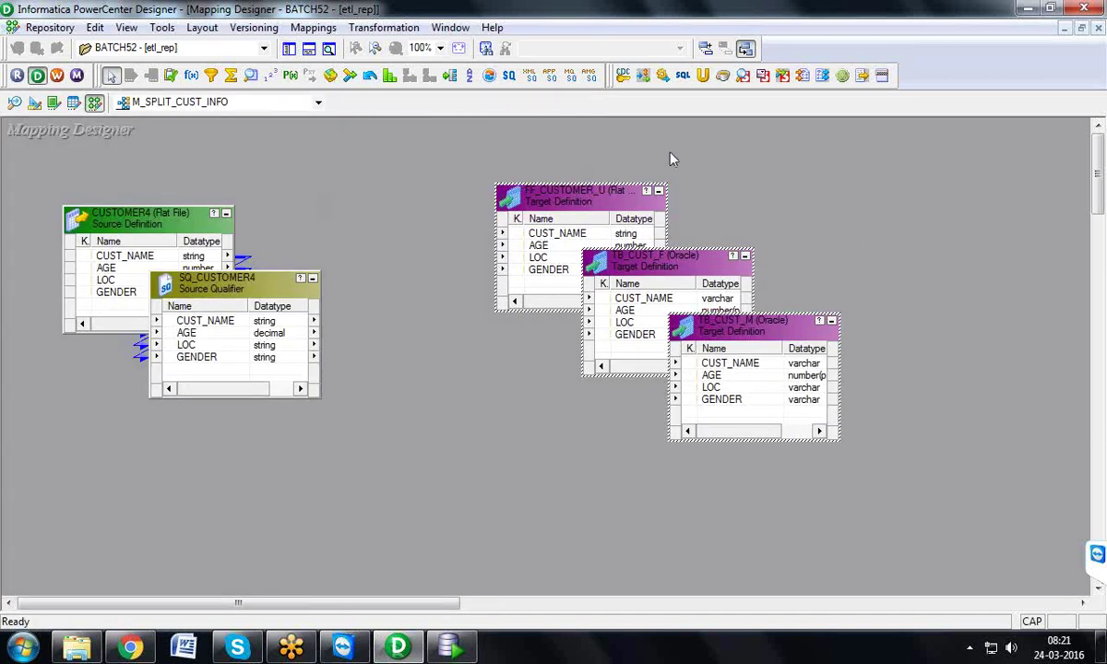
click(636, 157)
drag(784, 334, 729, 502)
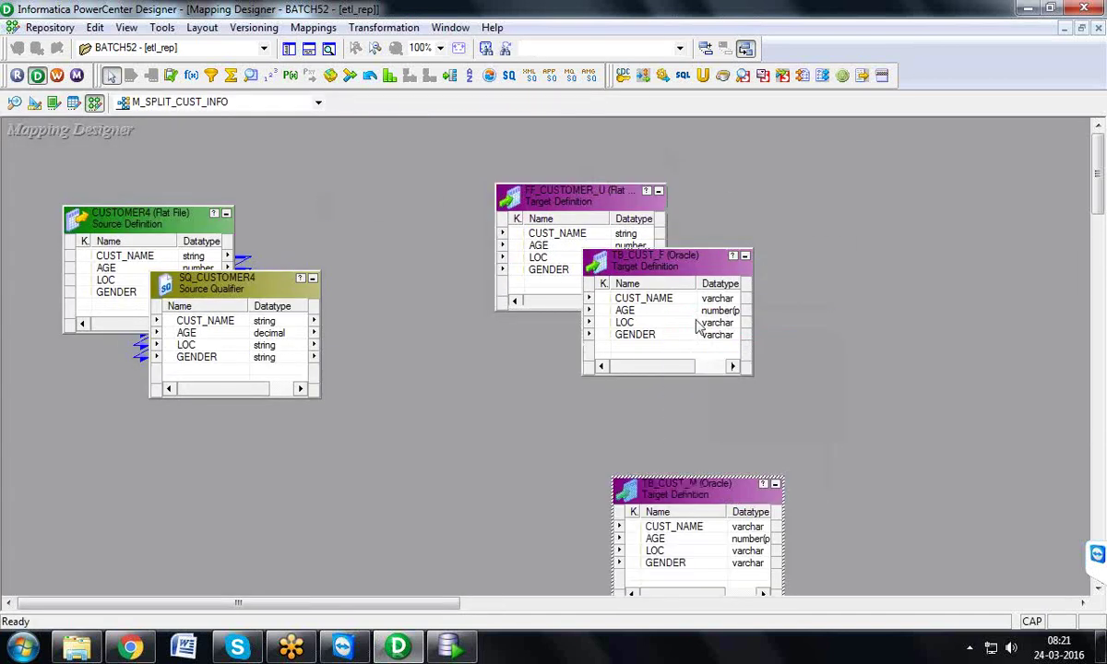
drag(694, 279, 754, 346)
drag(637, 238, 782, 178)
drag(740, 319, 744, 270)
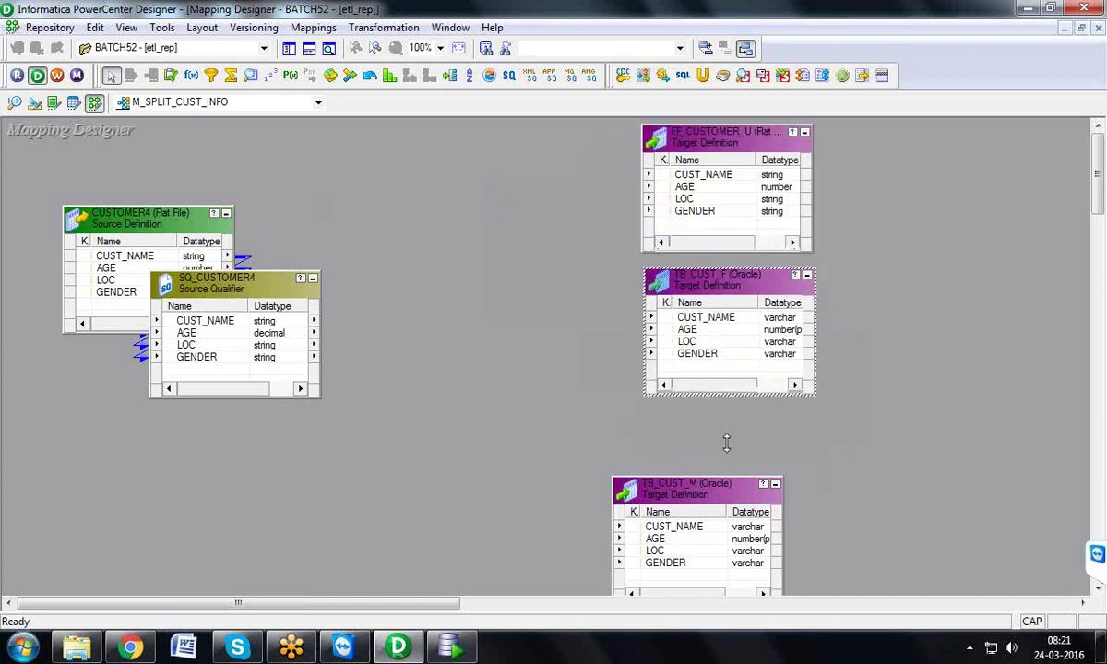
drag(707, 495, 750, 436)
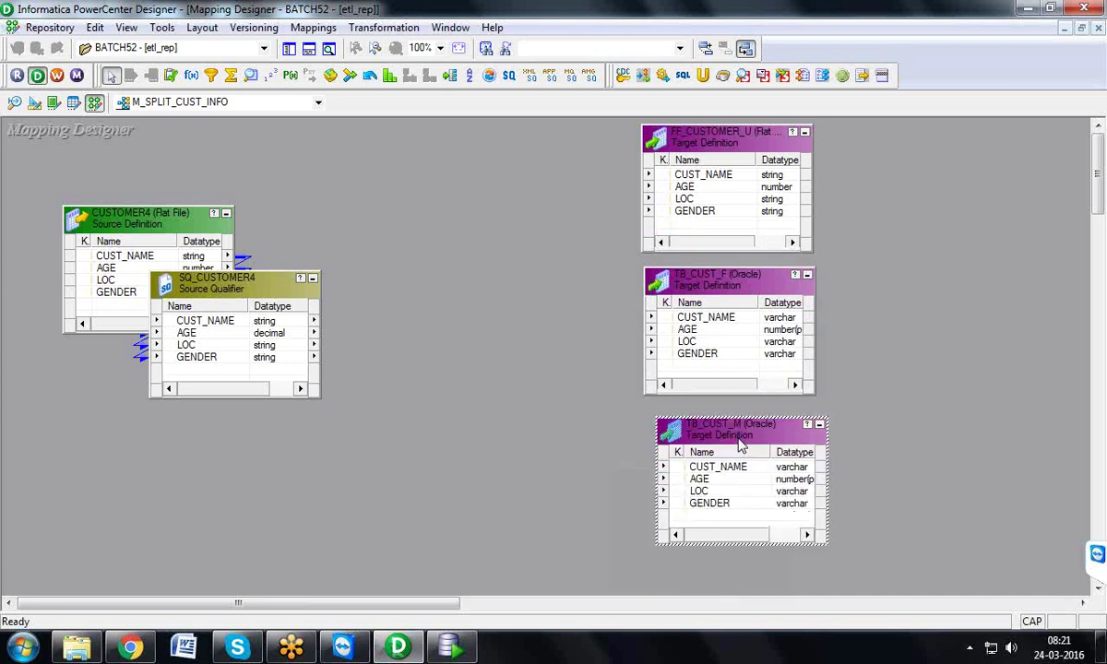
- Collapse the CUSTOMER4 source to an icon and place it and SQ_CUSTOMER4 side by side
drag(274, 287, 368, 298)
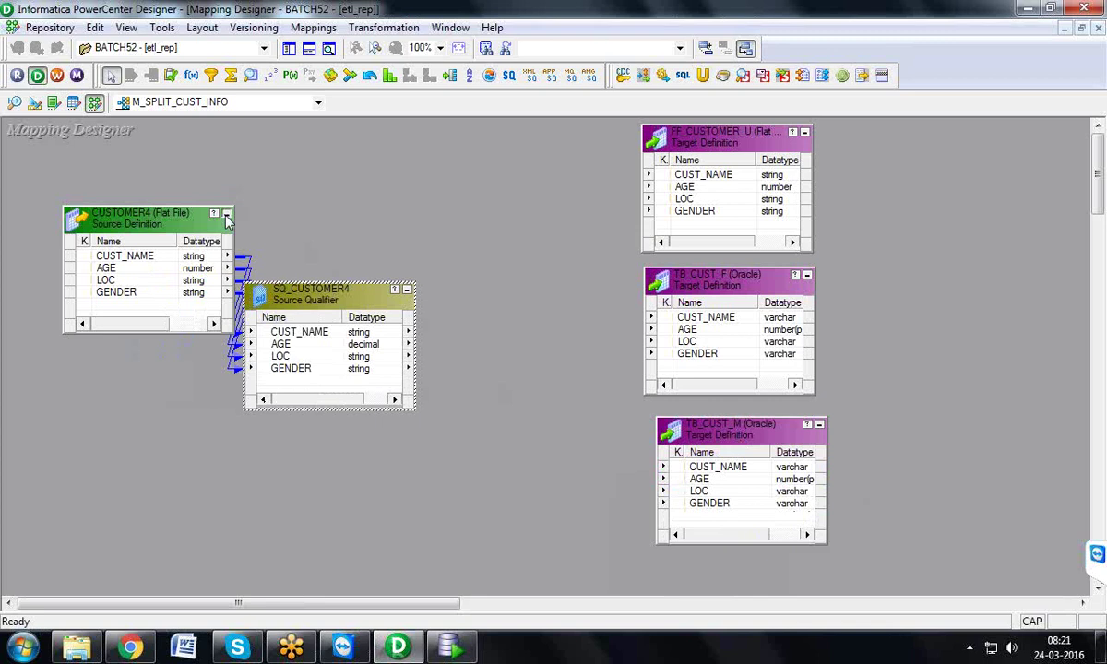
click(227, 215)
drag(79, 230, 52, 365)
drag(280, 297, 221, 332)
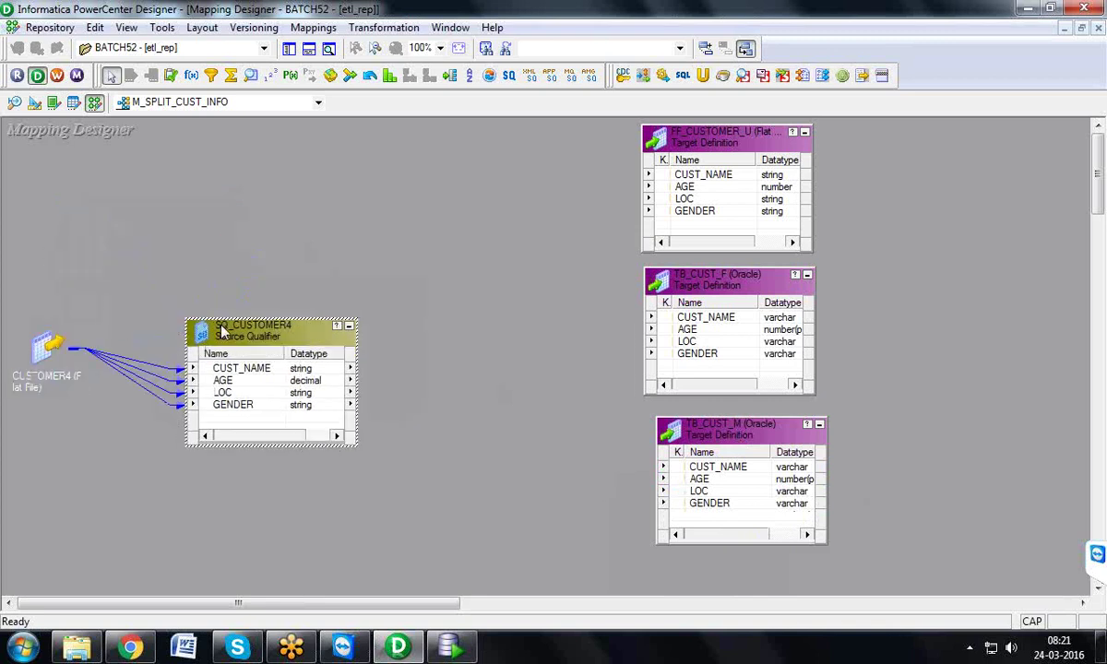
drag(48, 349, 42, 380)
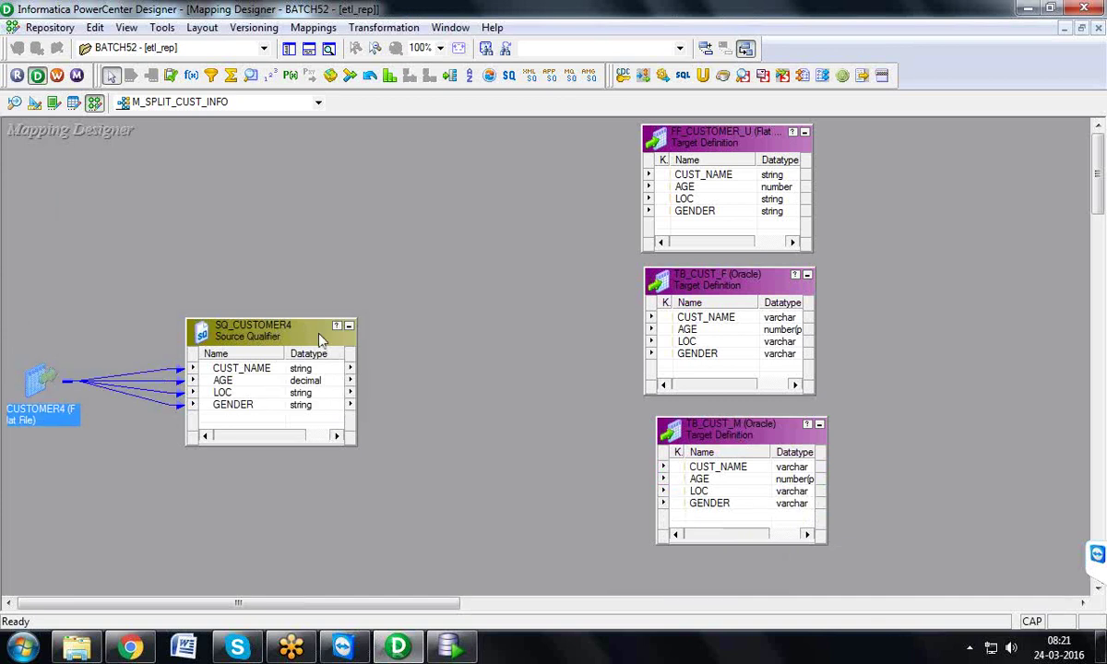
- Move all three target definitions farther from SQ_CUSTOMER4 to leave room for a transformation between them
drag(740, 150, 914, 154)
drag(723, 273, 895, 288)
drag(768, 430, 936, 442)
click(712, 389)
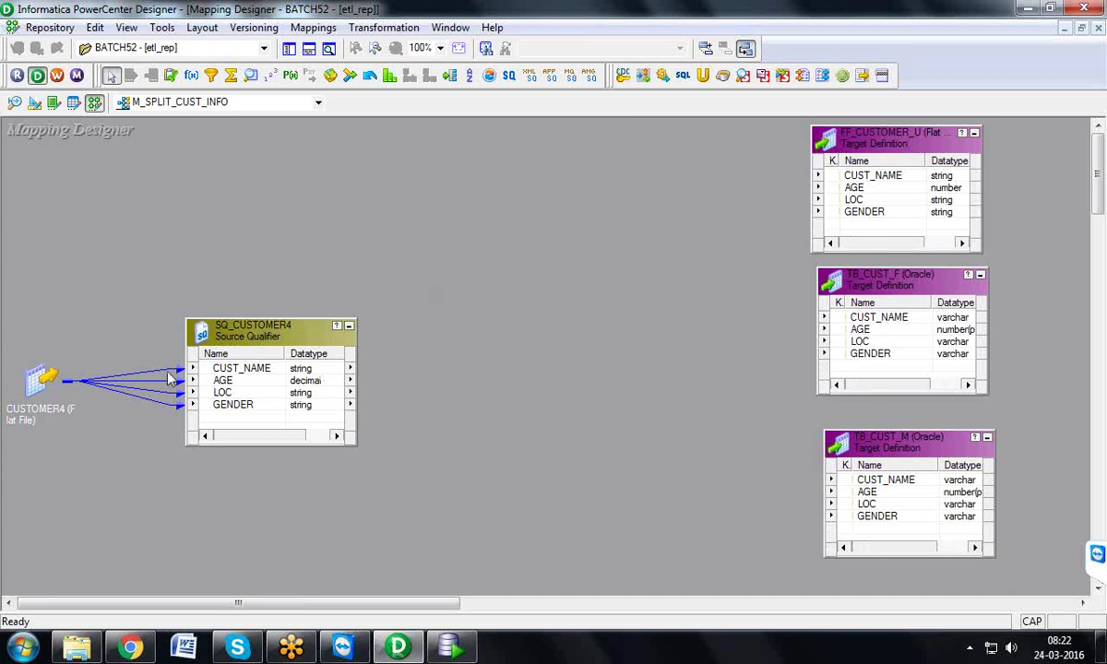
- Expand the CUSTOMER4 source beside SQ_CUSTOMER4 and compare the datatypes of their CUST_NAME and AGE ports
double_click(52, 359)
drag(98, 363, 25, 335)
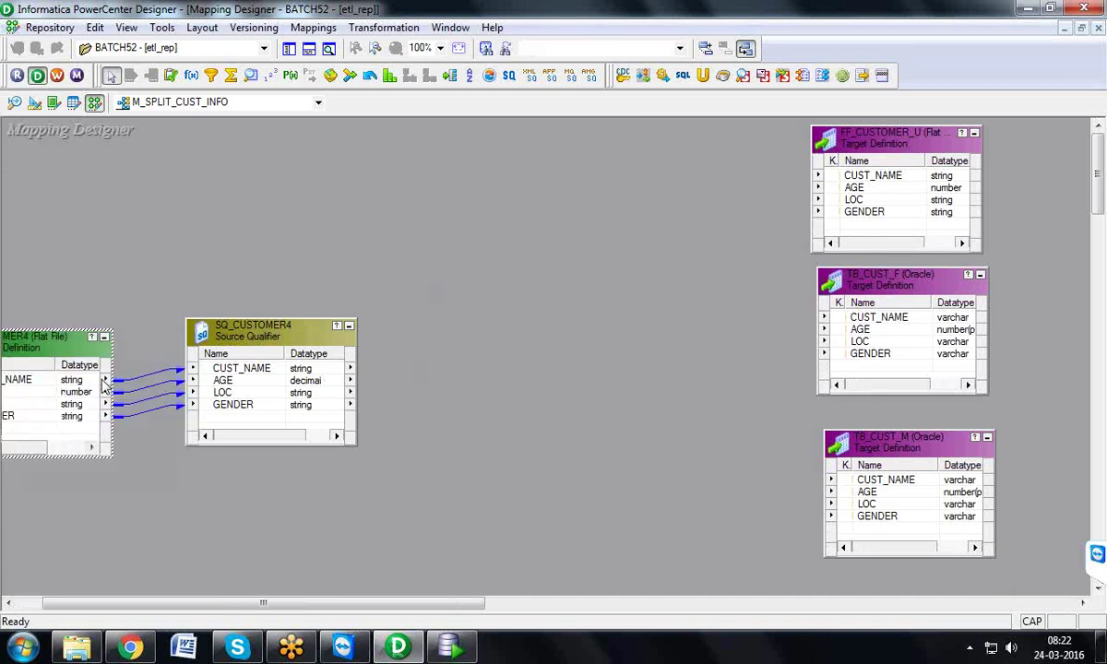
click(71, 379)
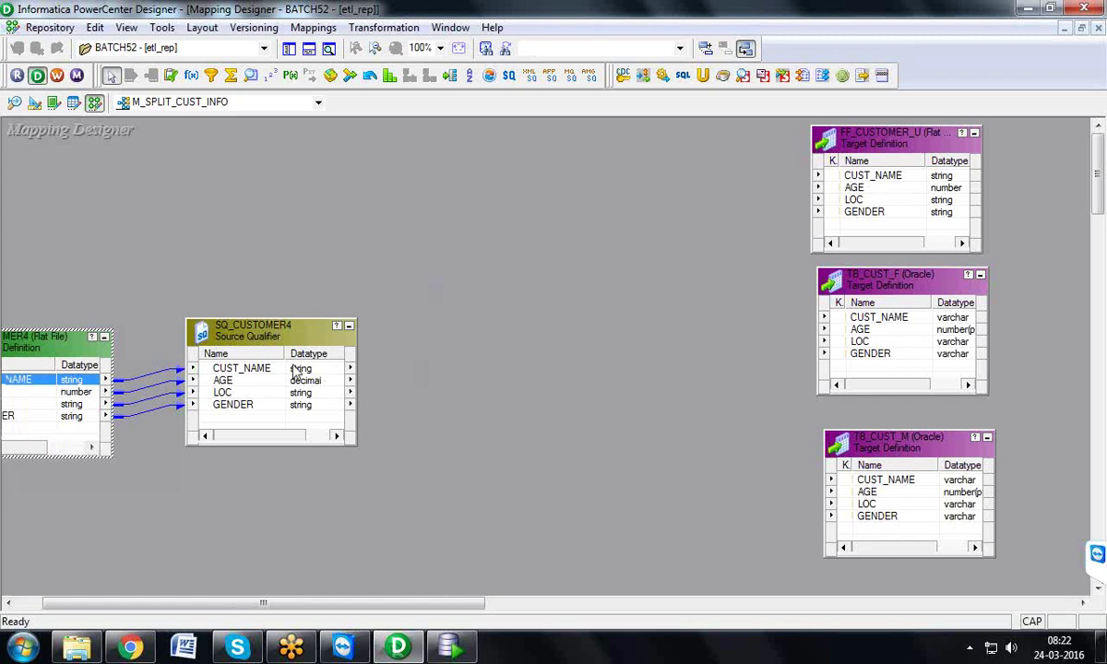
click(295, 369)
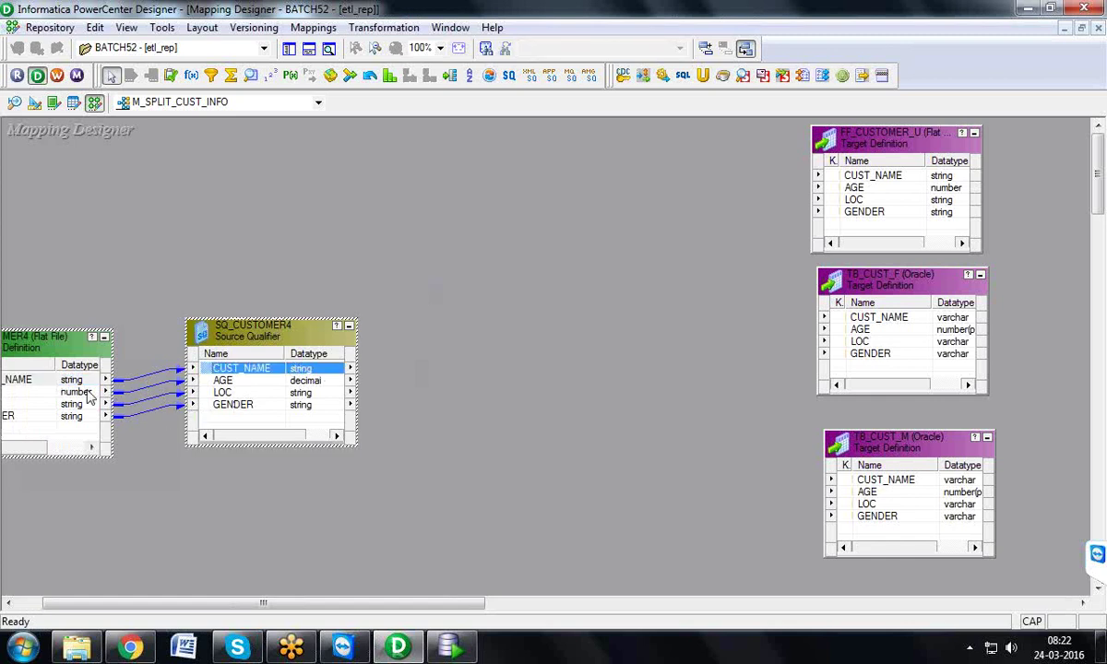
click(79, 393)
click(290, 384)
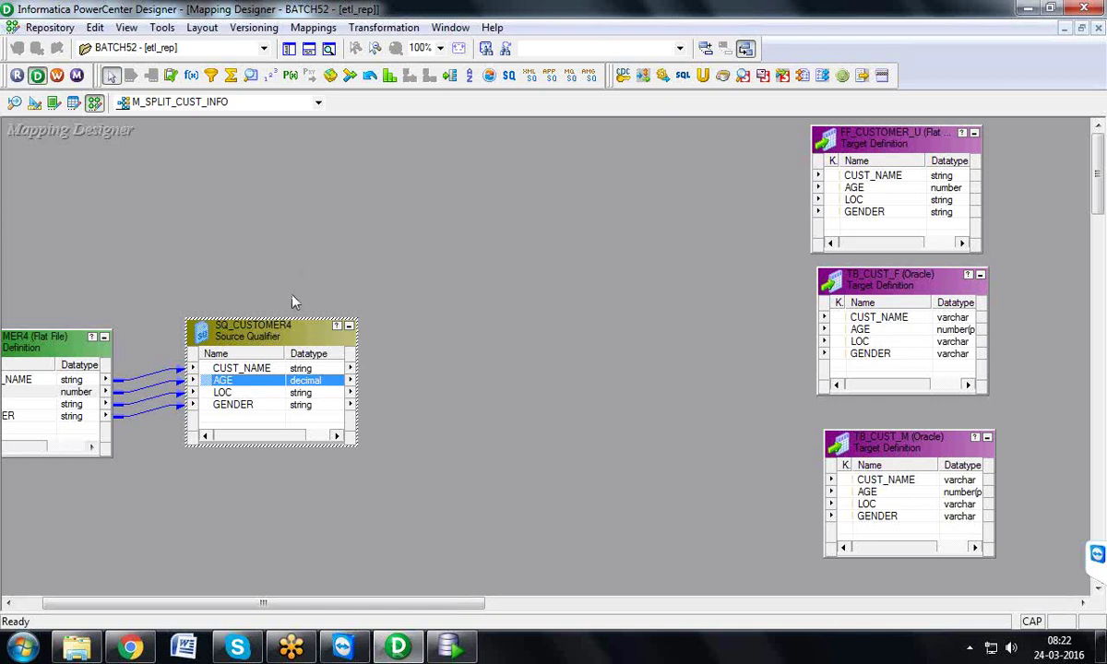
- Create a Router transformation named RTR_SPLIT_DATA, place it between SQ_CUSTOMER4 and the targets, and enlarge it upward
click(394, 35)
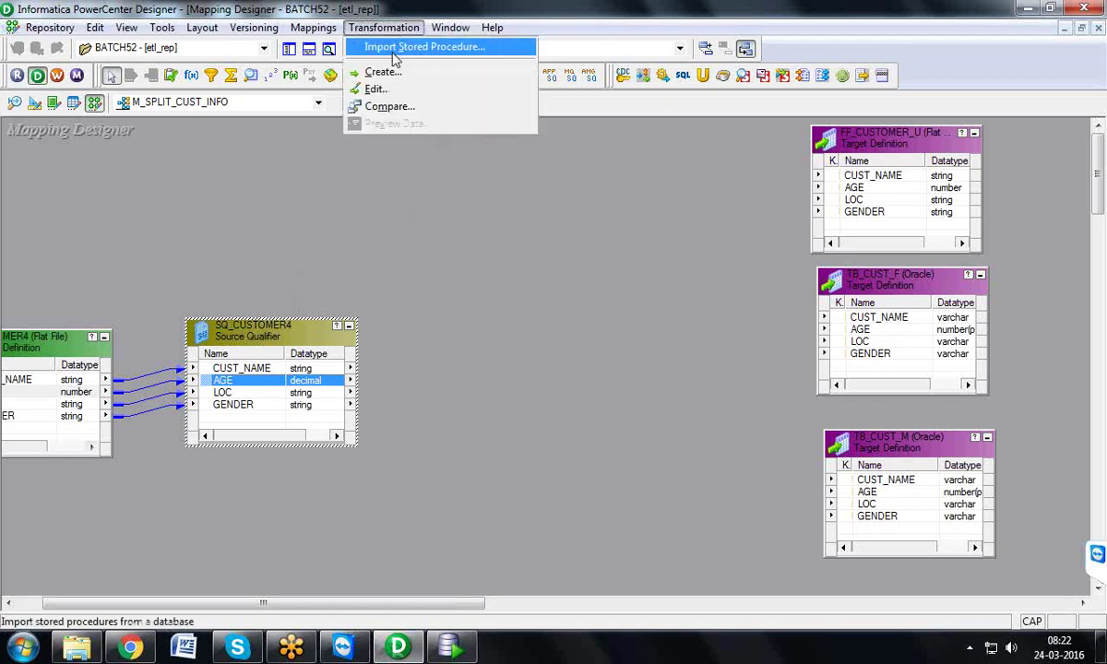
click(392, 73)
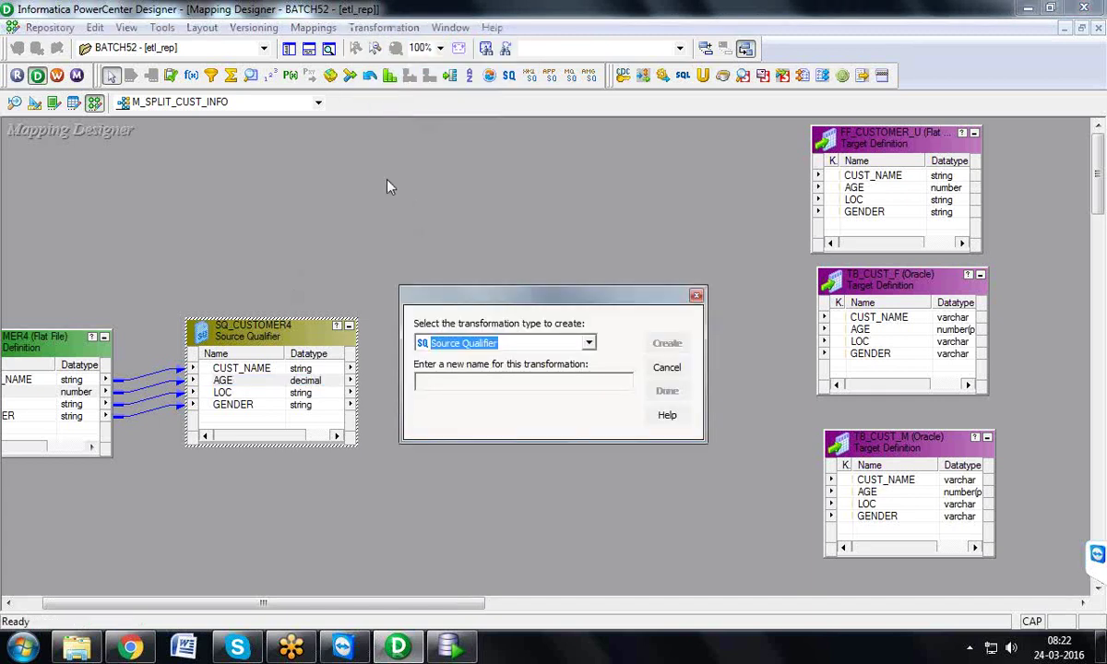
key(r)
key(r)
key(Tab)
text(R)
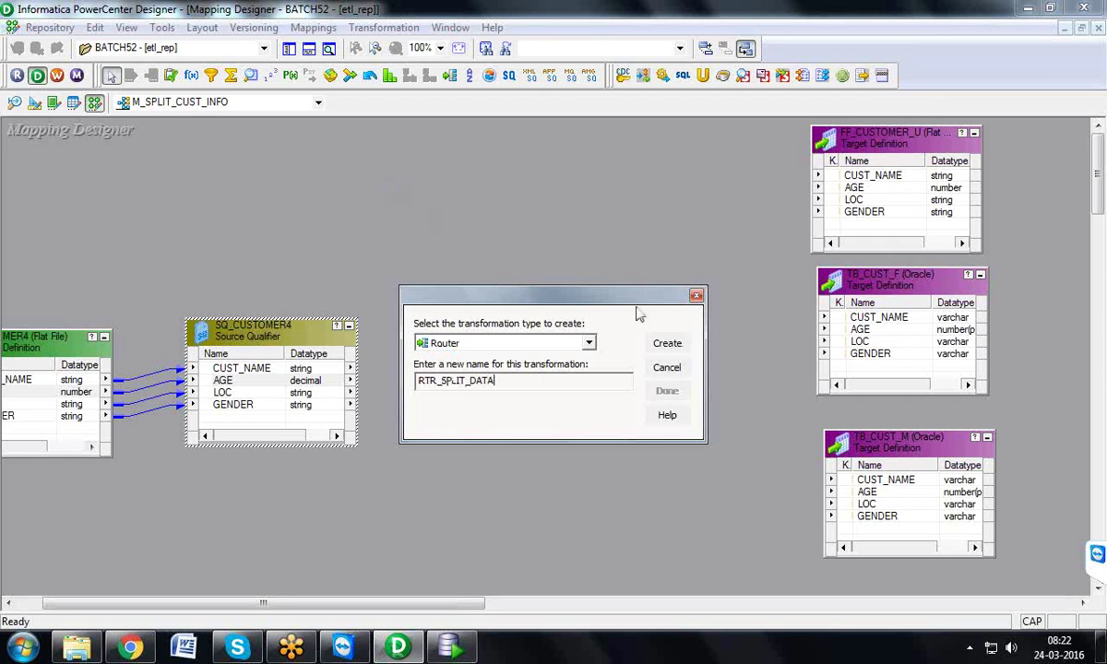
click(667, 343)
click(667, 392)
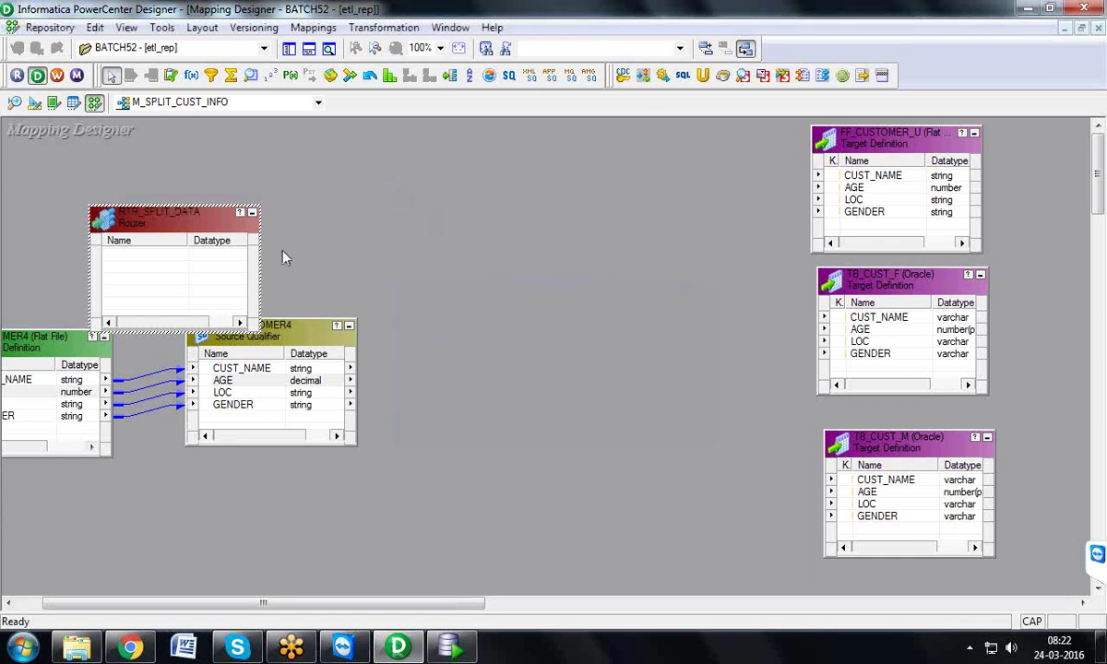
drag(208, 219, 634, 336)
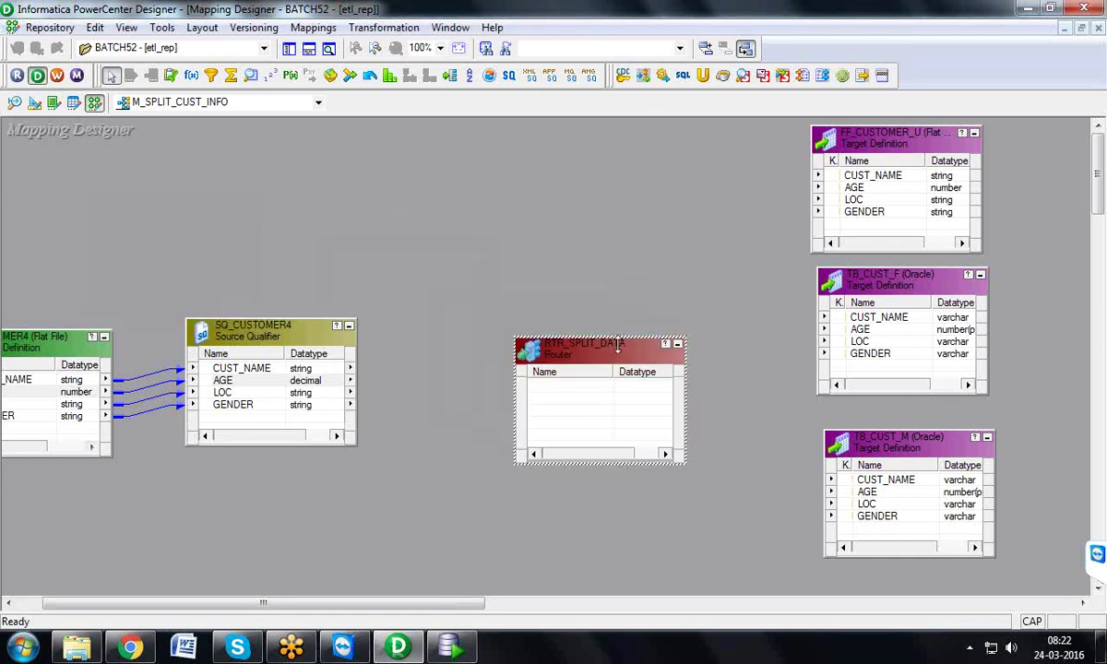
drag(604, 261, 603, 226)
- Link all SQ_CUSTOMER4 ports, CUST_NAME, AGE, LOC and GENDER, into the RTR_SPLIT_DATA router
click(242, 368)
right_click(249, 369)
click(268, 380)
drag(229, 369, 535, 286)
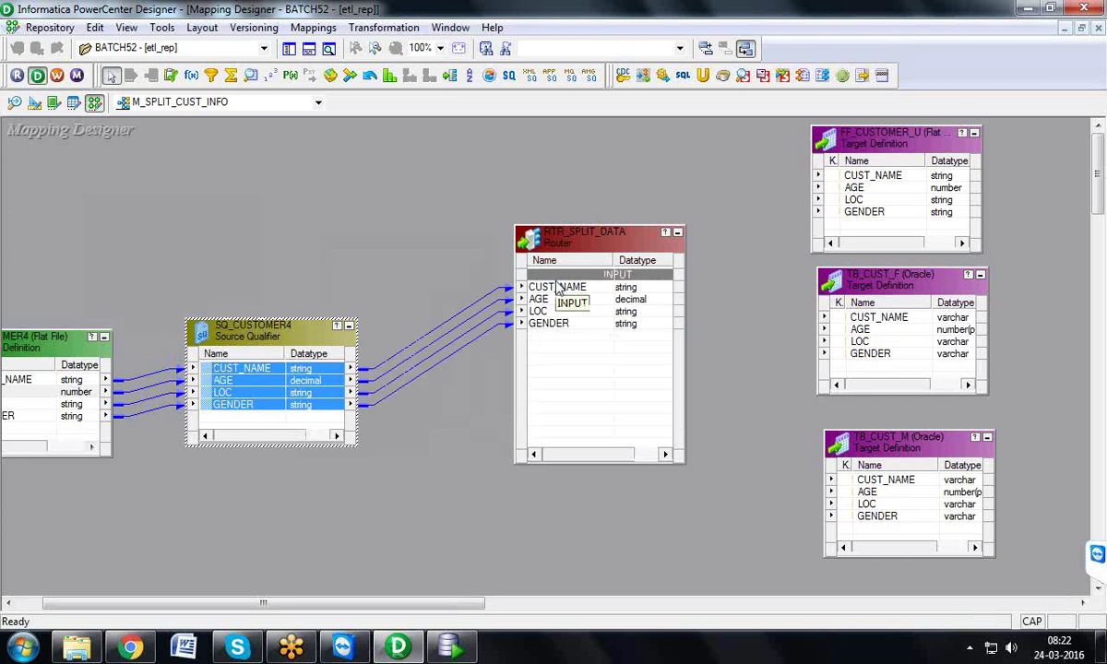
- Inspect the group settings of RTR_SPLIT_DATA, close them unchanged, and look at the FF_CUSTOMER_U target
double_click(602, 242)
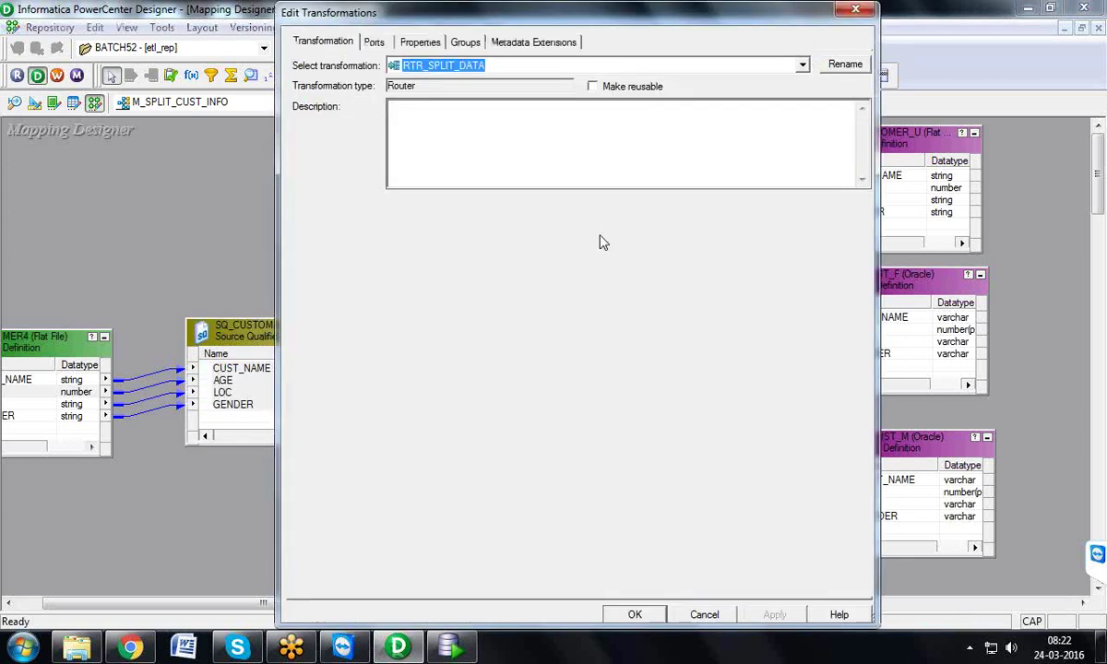
click(856, 10)
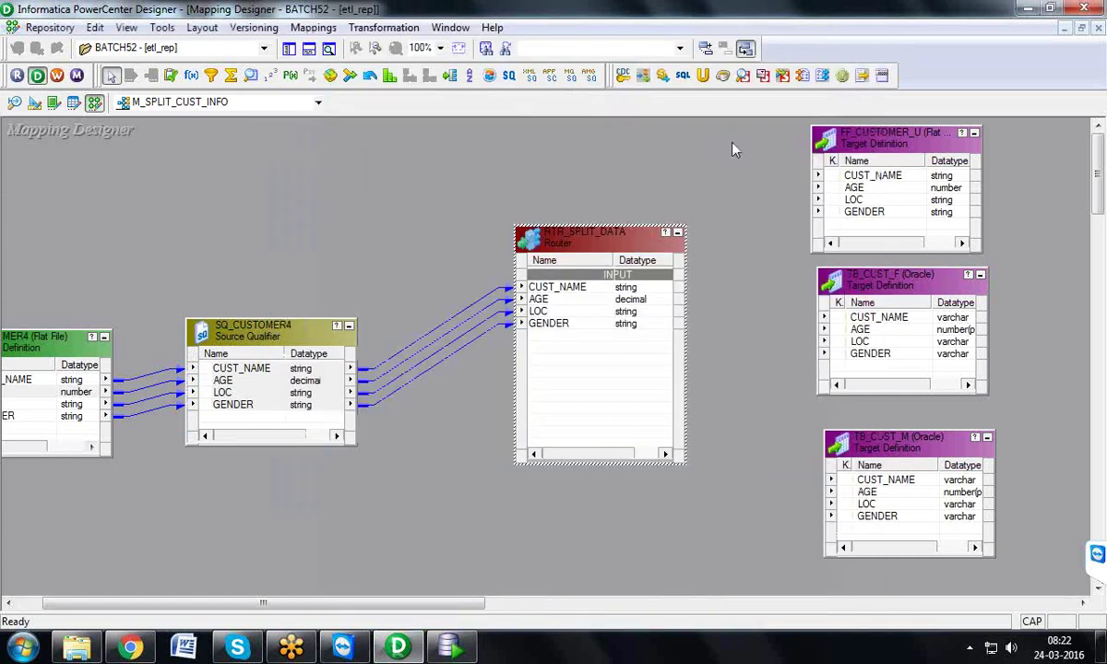
double_click(584, 242)
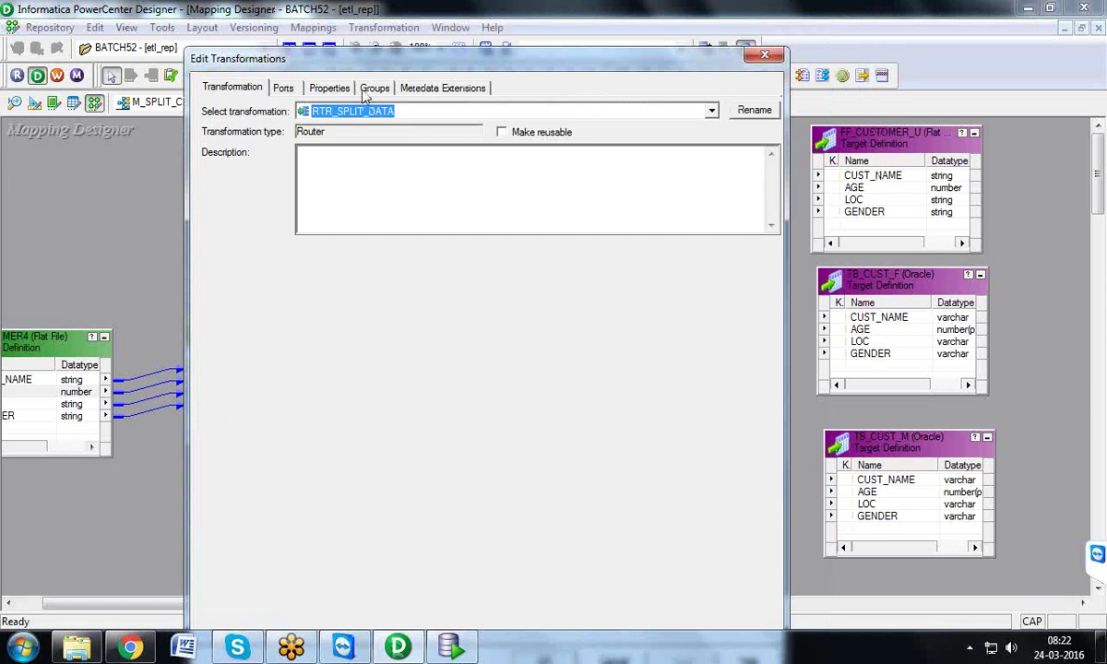
click(373, 89)
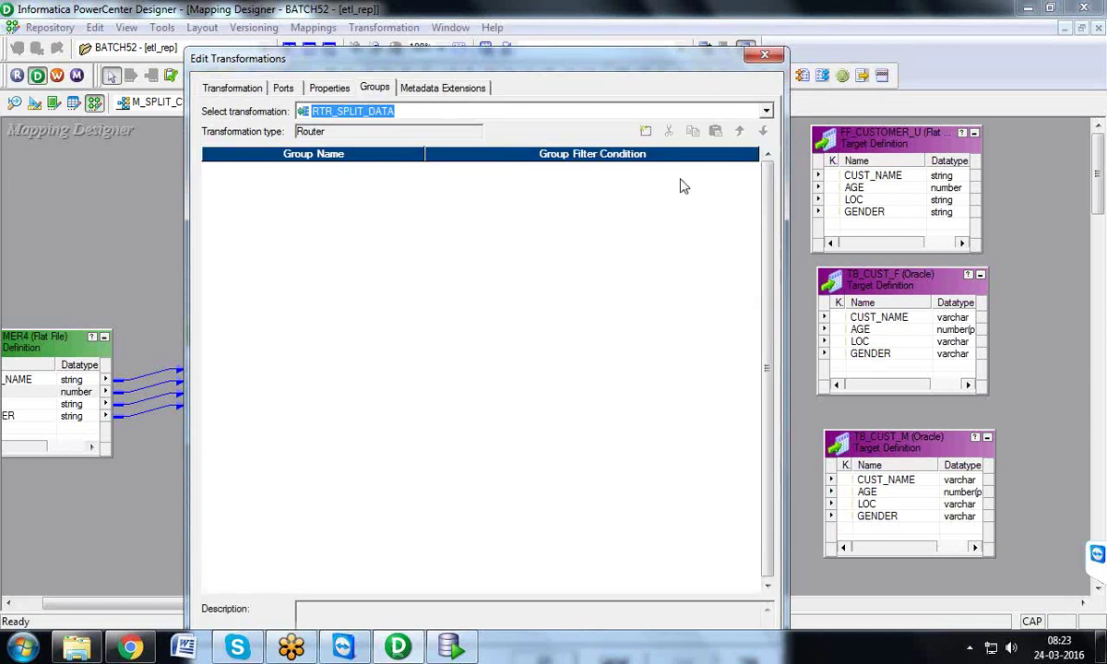
click(764, 55)
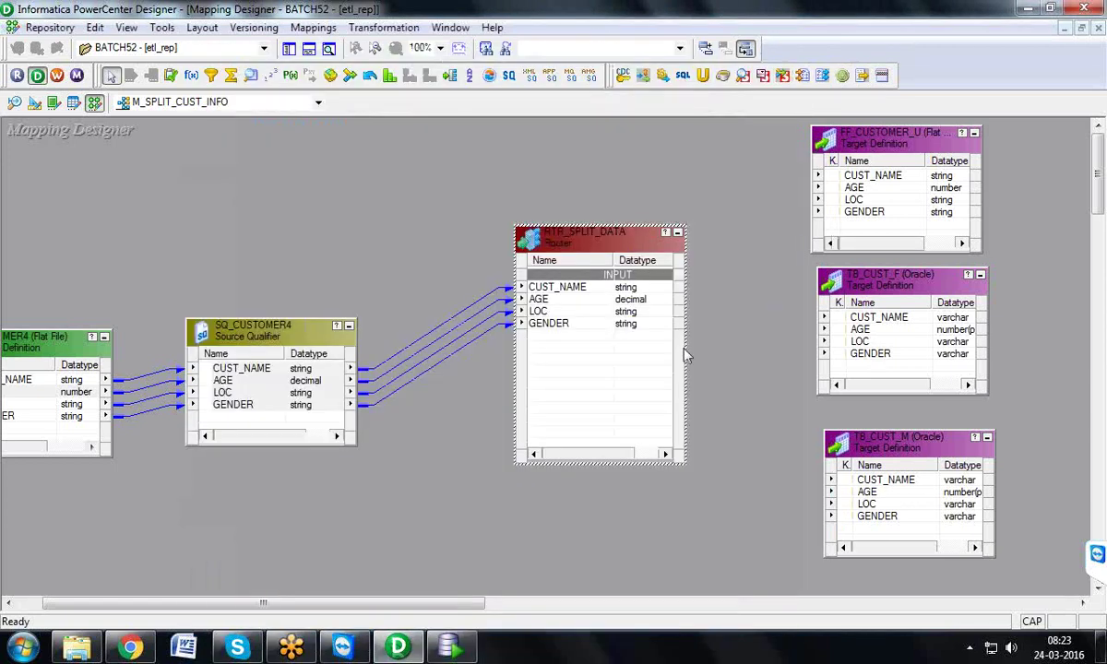
click(840, 140)
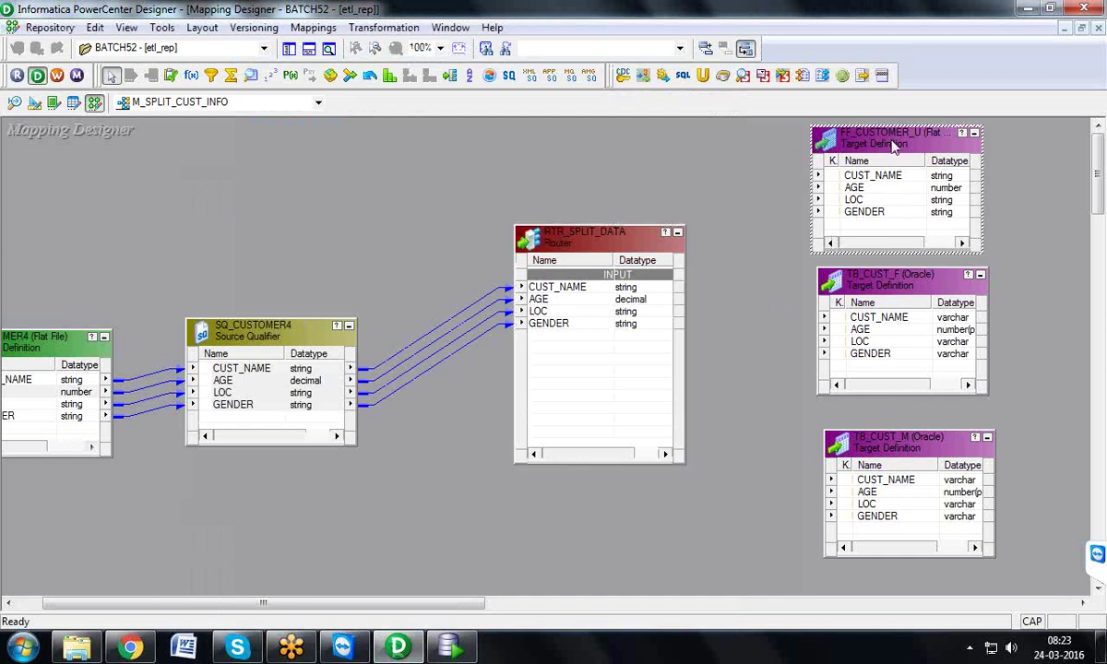
- Add a group named MALE to the RTR_SPLIT_DATA router
click(893, 284)
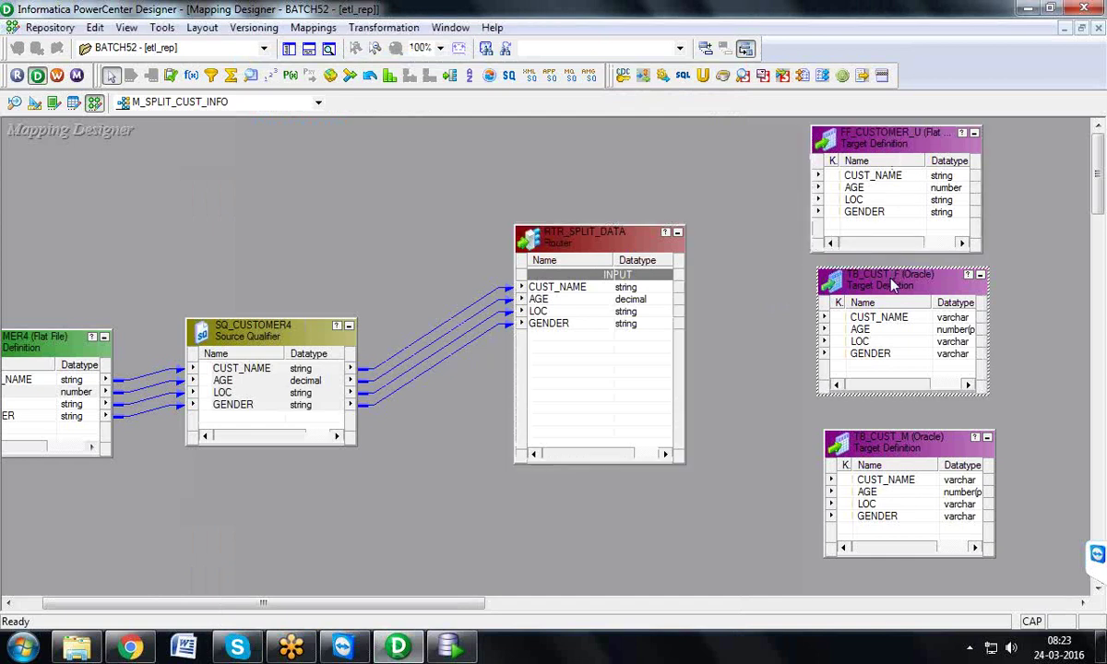
click(870, 461)
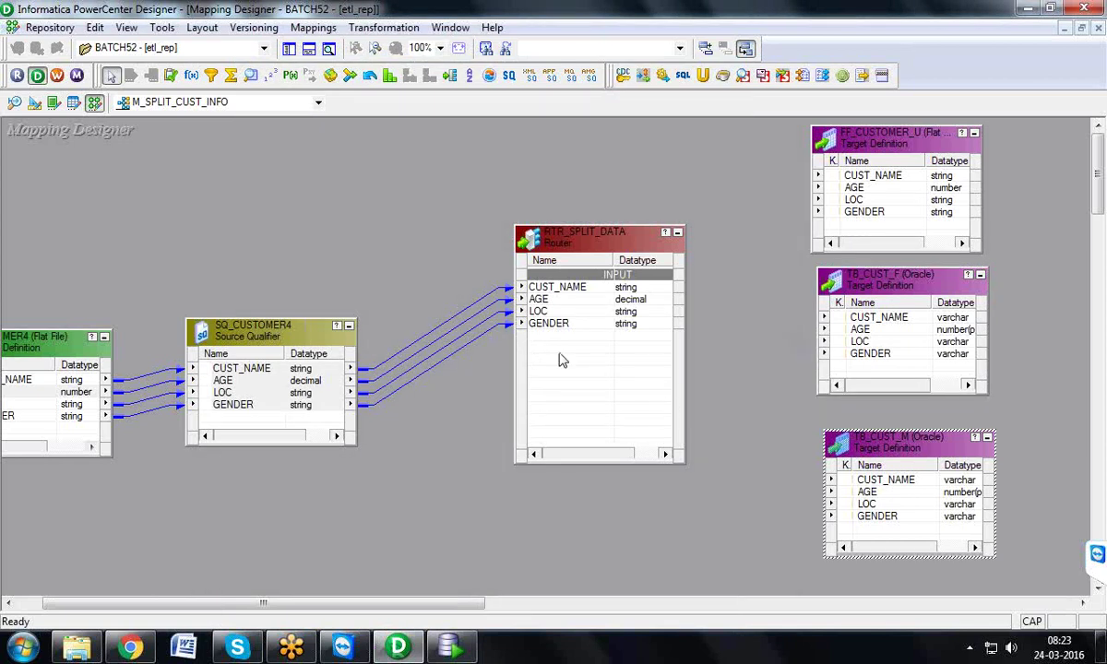
click(595, 242)
double_click(595, 242)
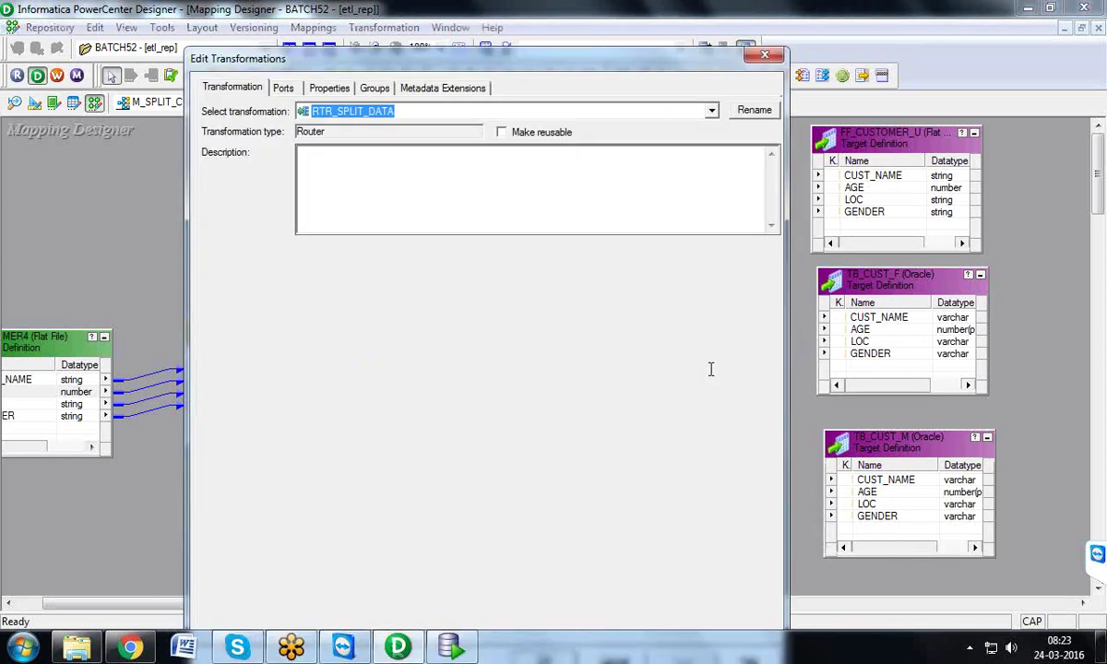
click(375, 89)
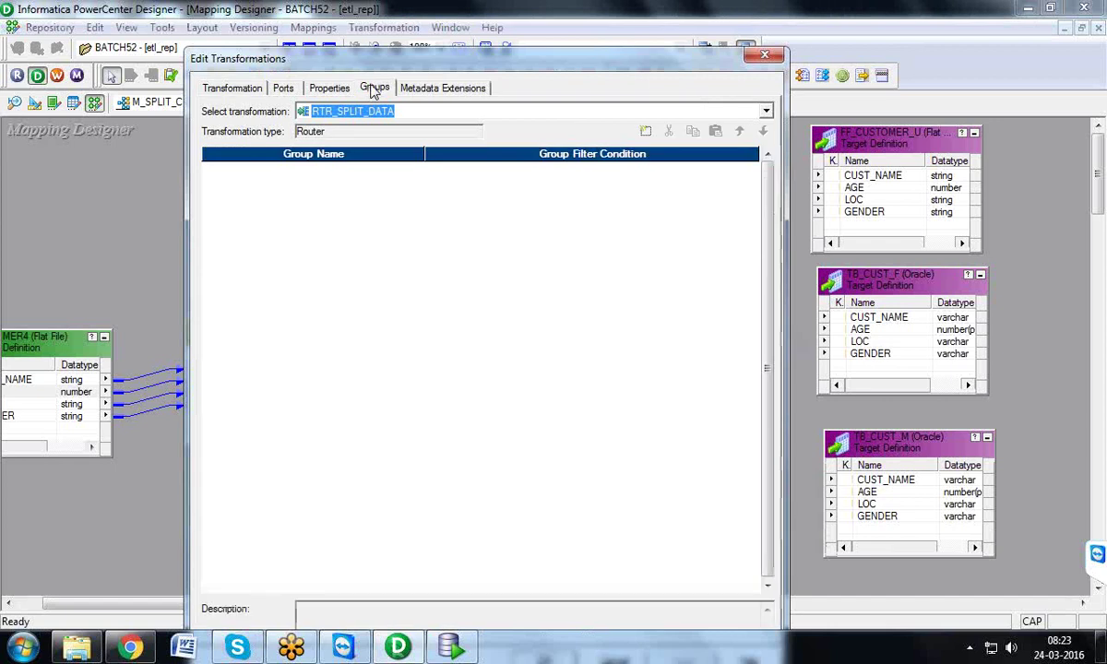
click(645, 132)
click(266, 168)
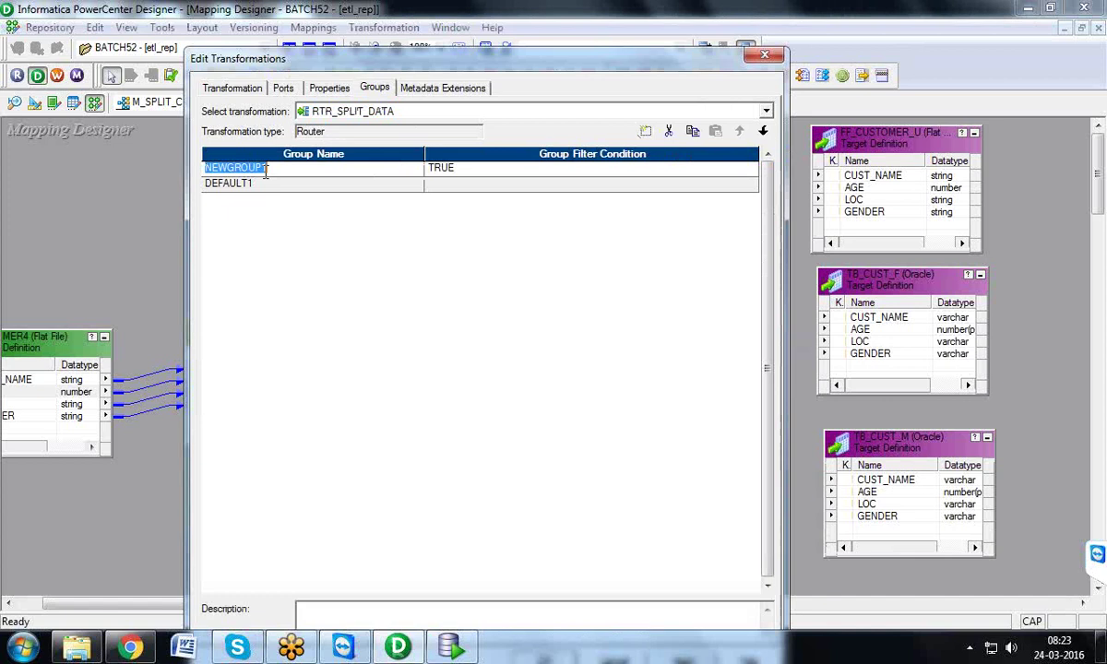
key(BackSpace)
text(MALE)
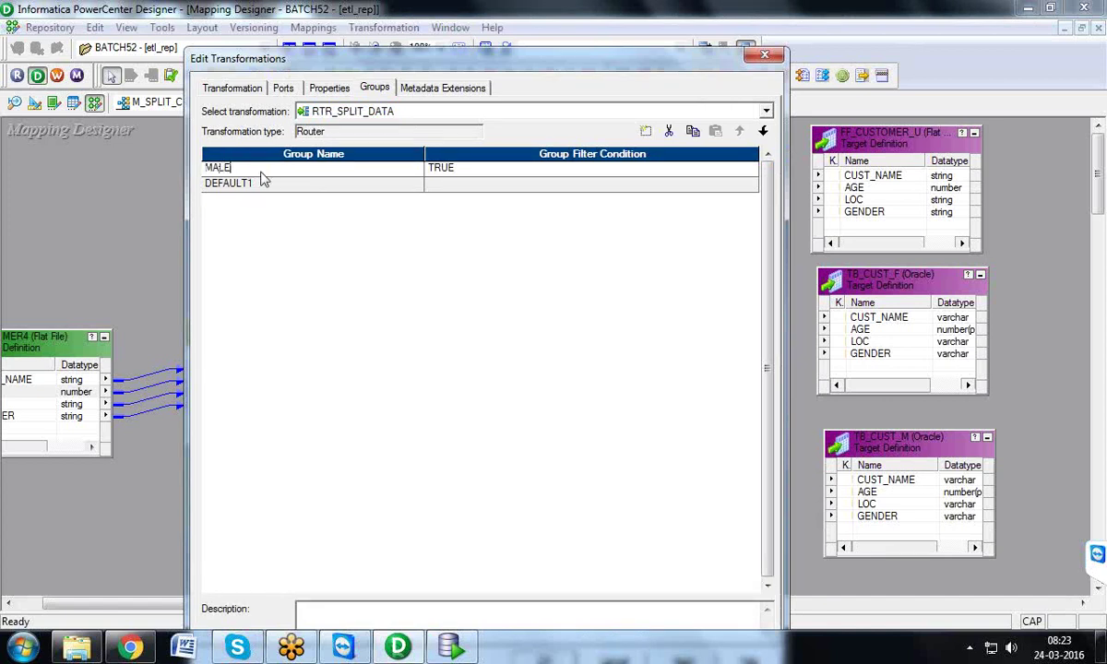
- Set the MALE group's filter condition to GENDER='M', using the router's GENDER port, and validate the expression
click(705, 168)
click(750, 168)
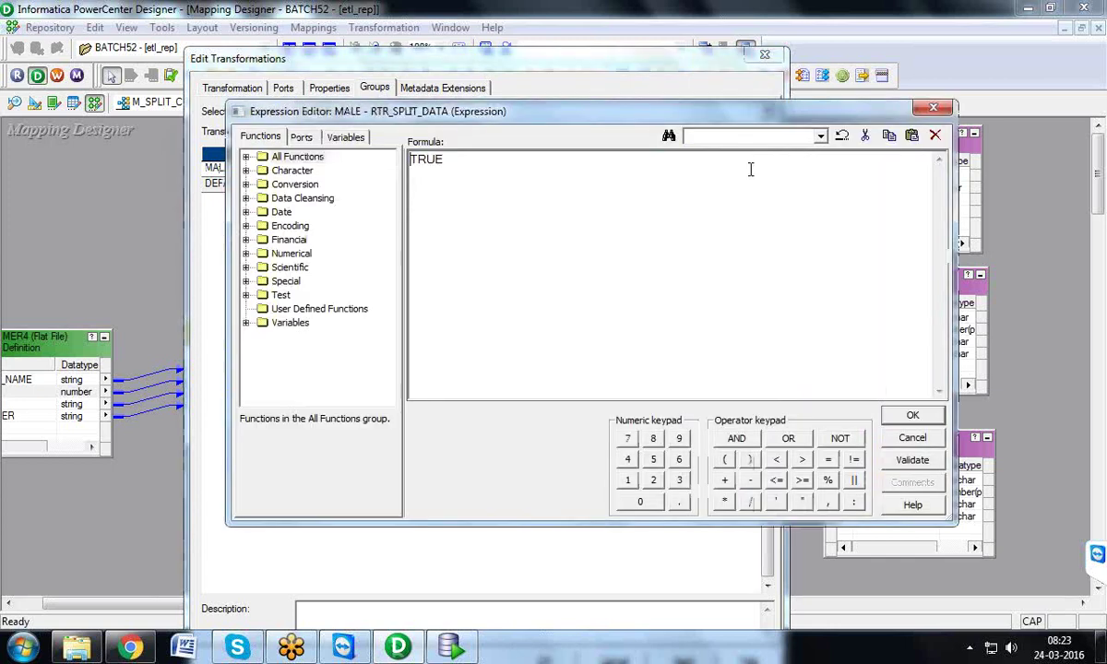
click(300, 137)
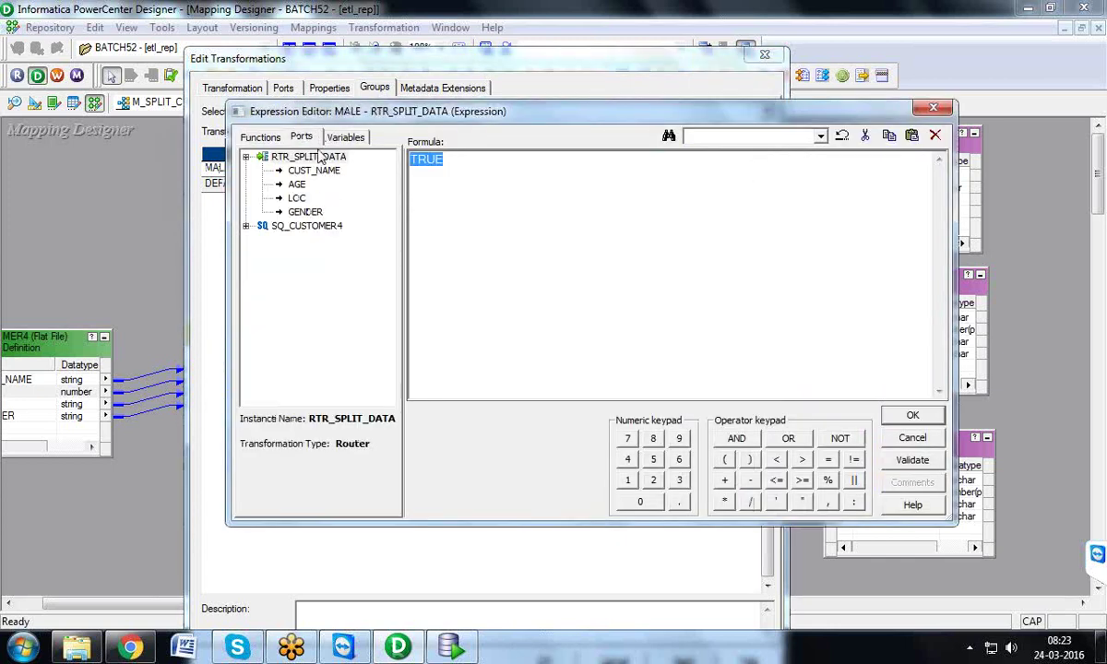
double_click(307, 212)
text(='M)
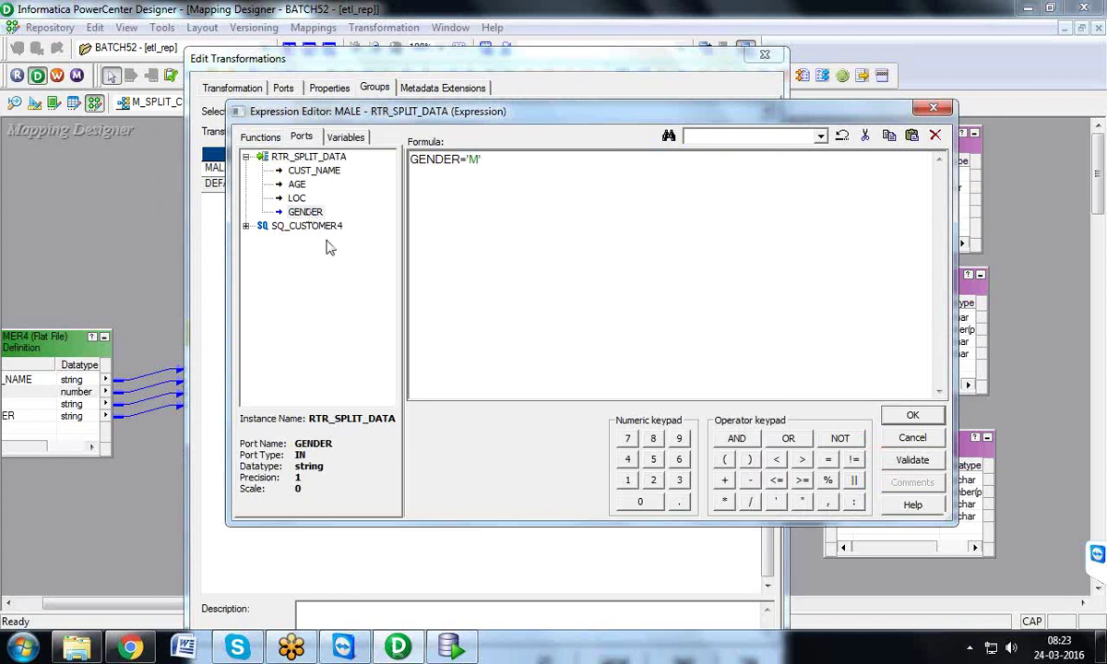
click(904, 466)
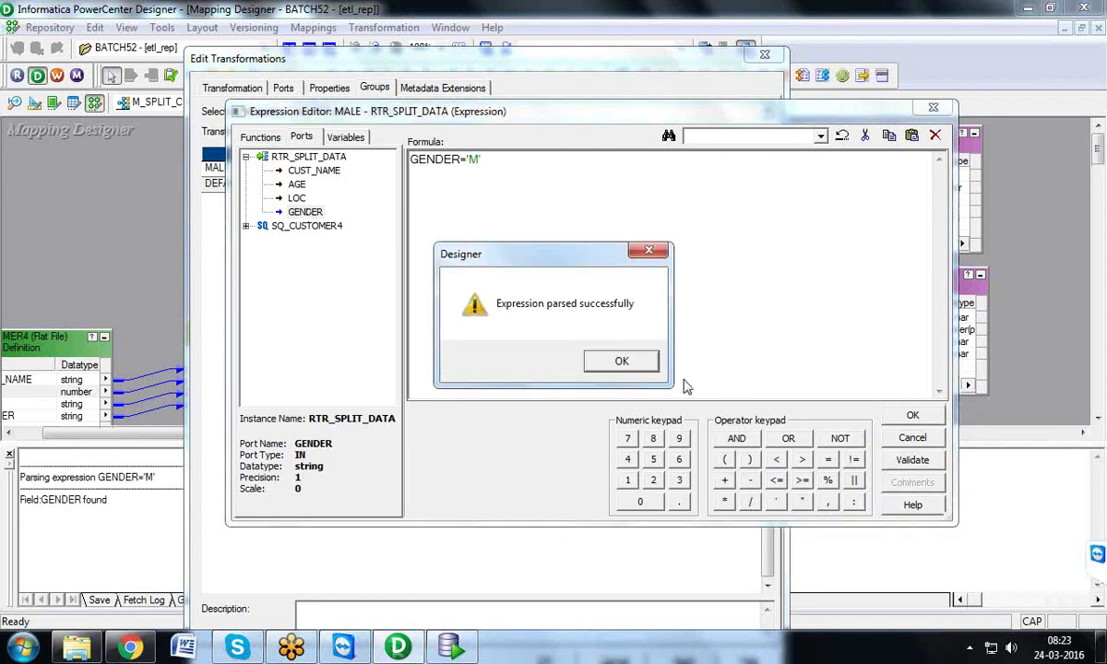
click(638, 361)
click(910, 416)
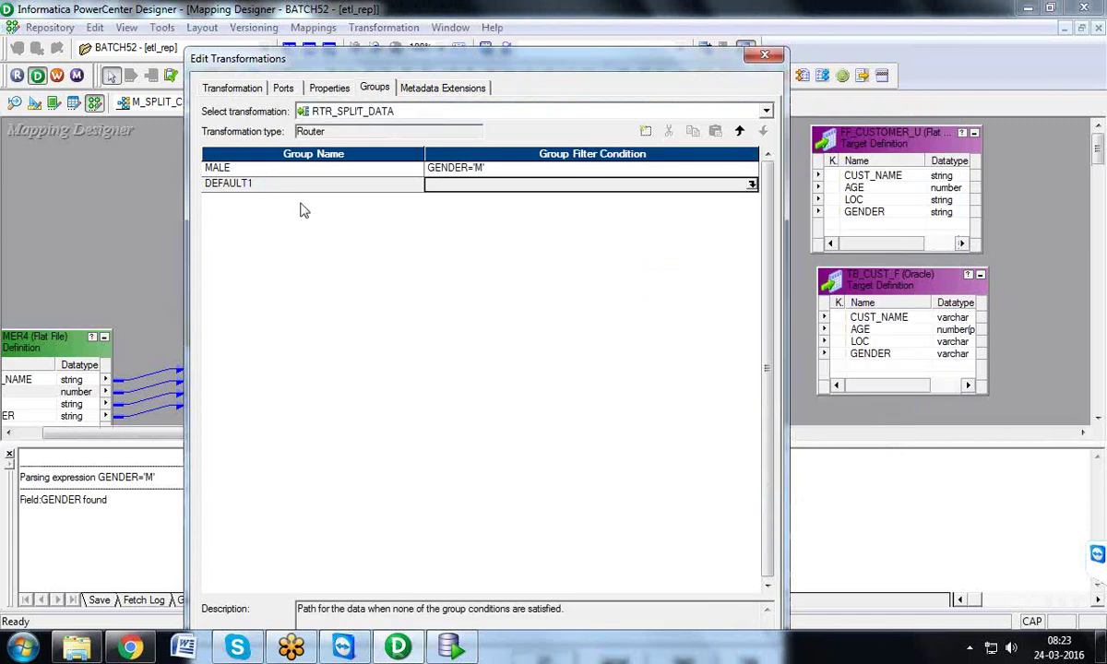
- Add a second router group below MALE and name it FEMALE
click(282, 168)
click(645, 131)
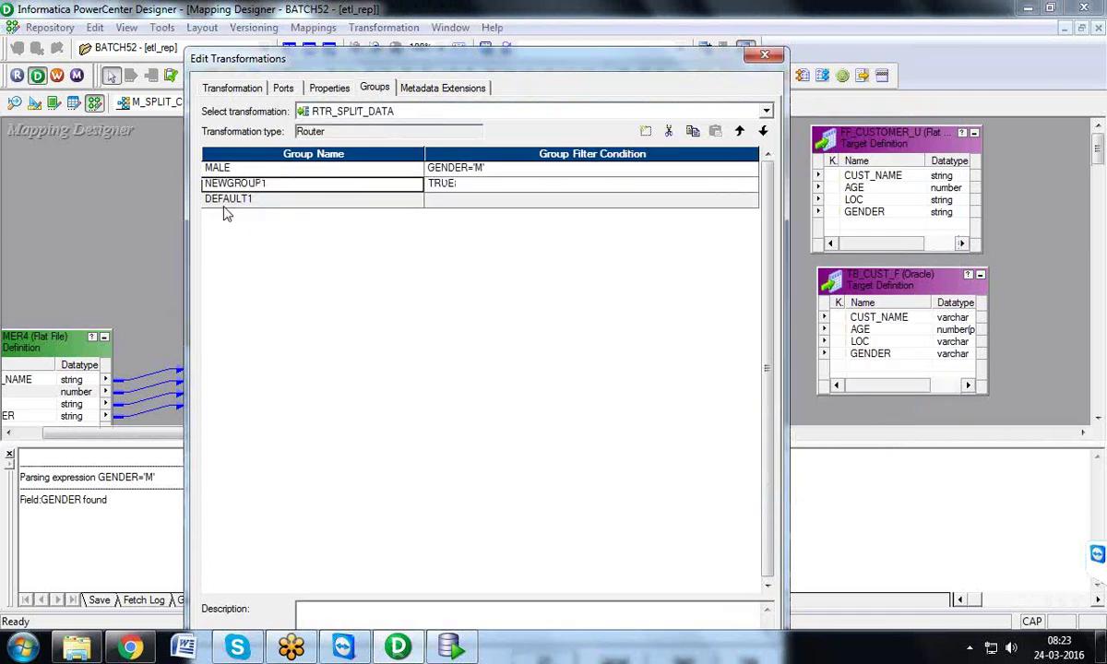
click(226, 183)
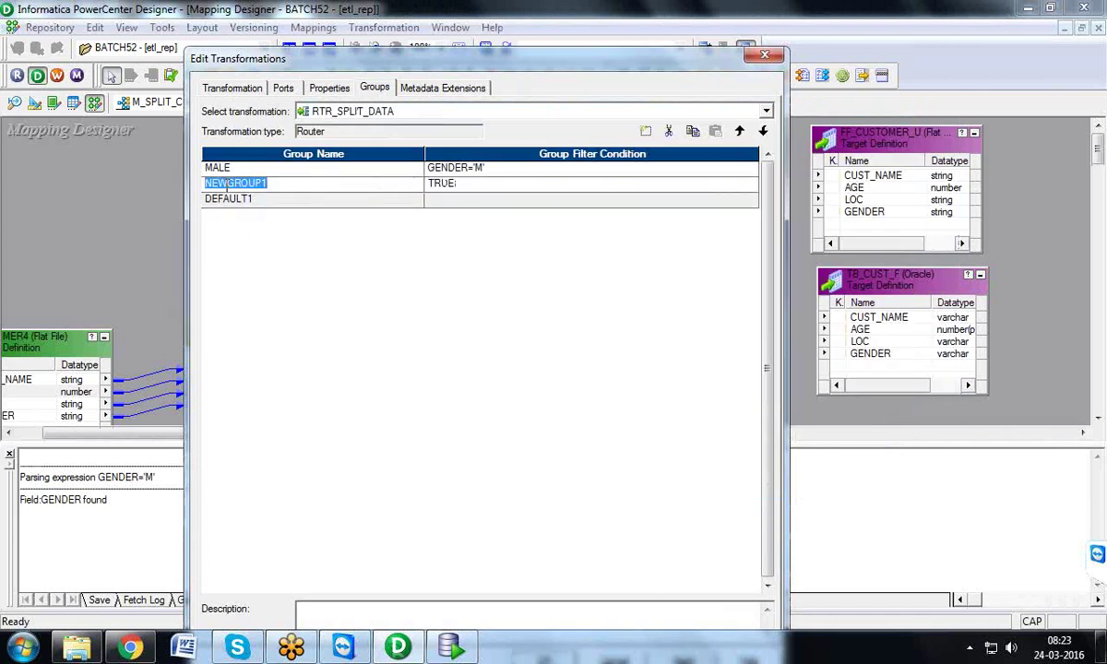
text(FEMALE)
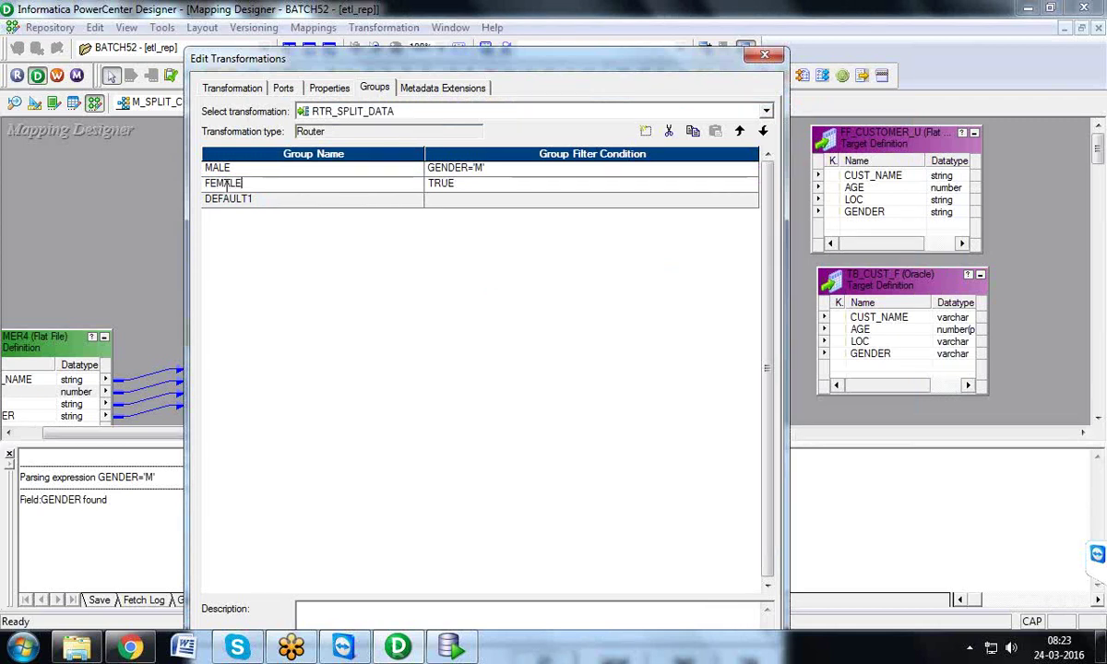
- Set the FEMALE group's filter condition to GENDER='F' and validate the expression
click(752, 186)
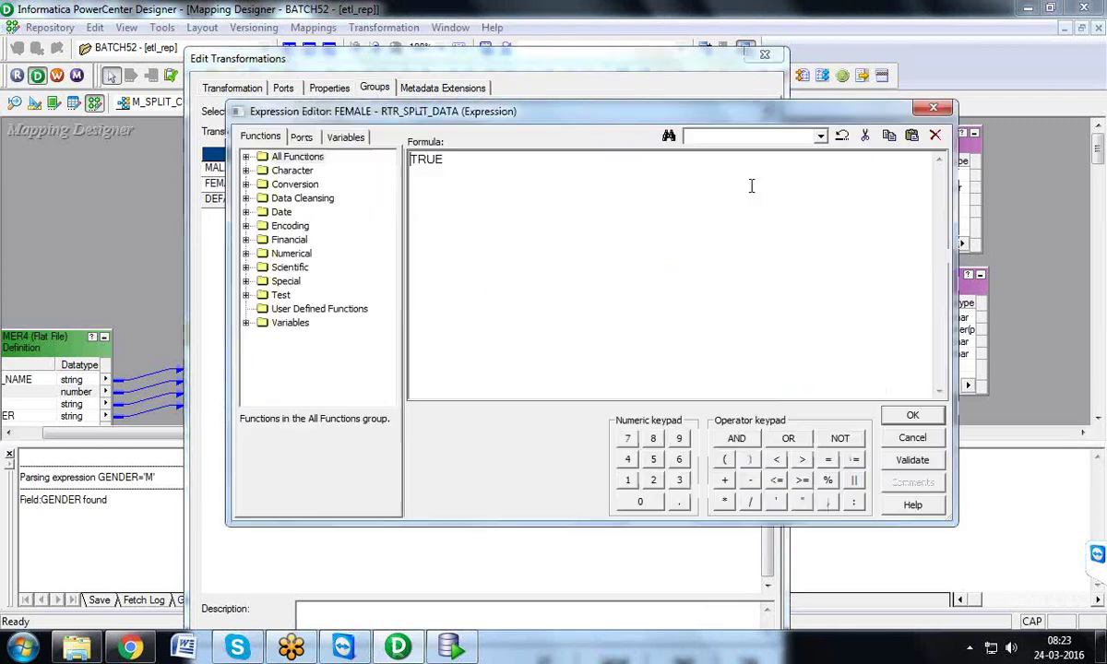
drag(684, 185, 373, 162)
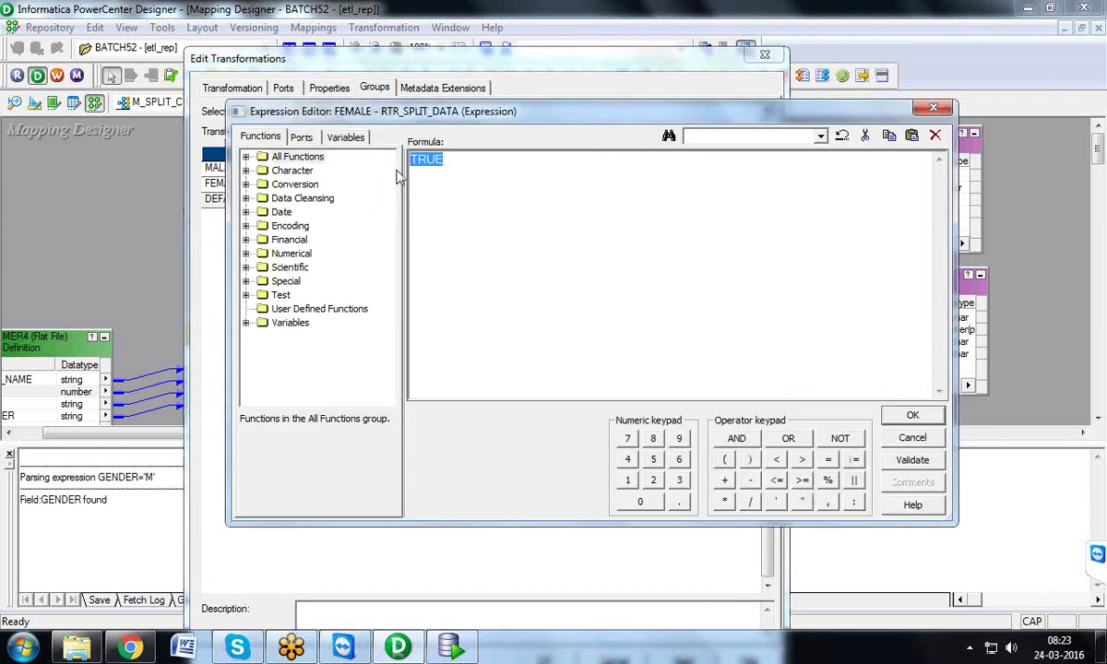
click(301, 137)
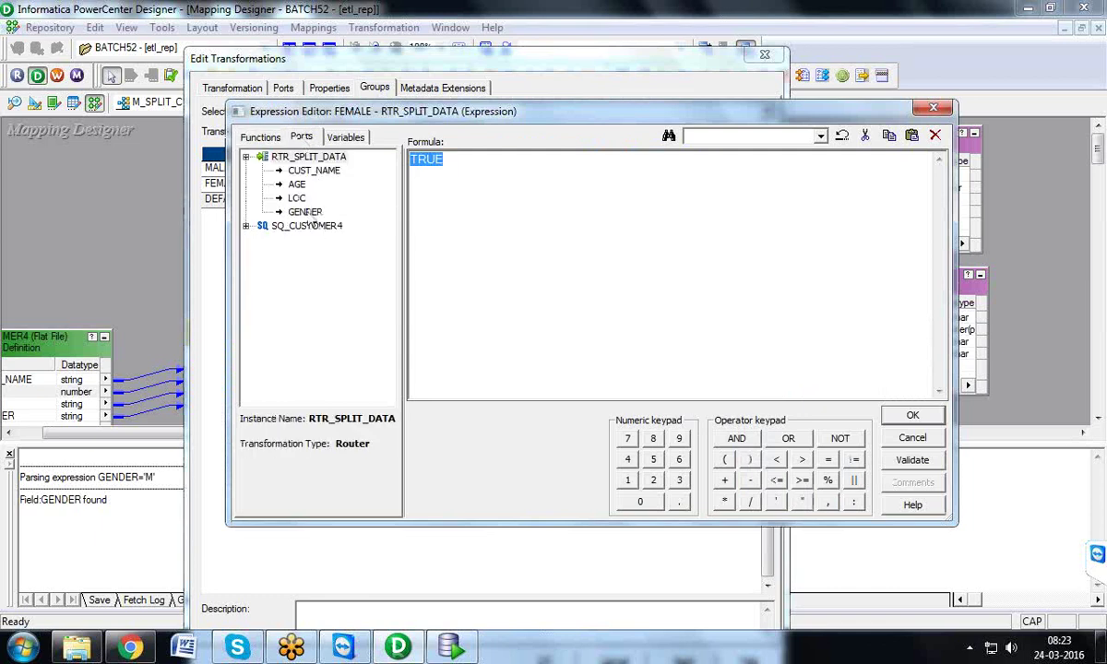
double_click(309, 213)
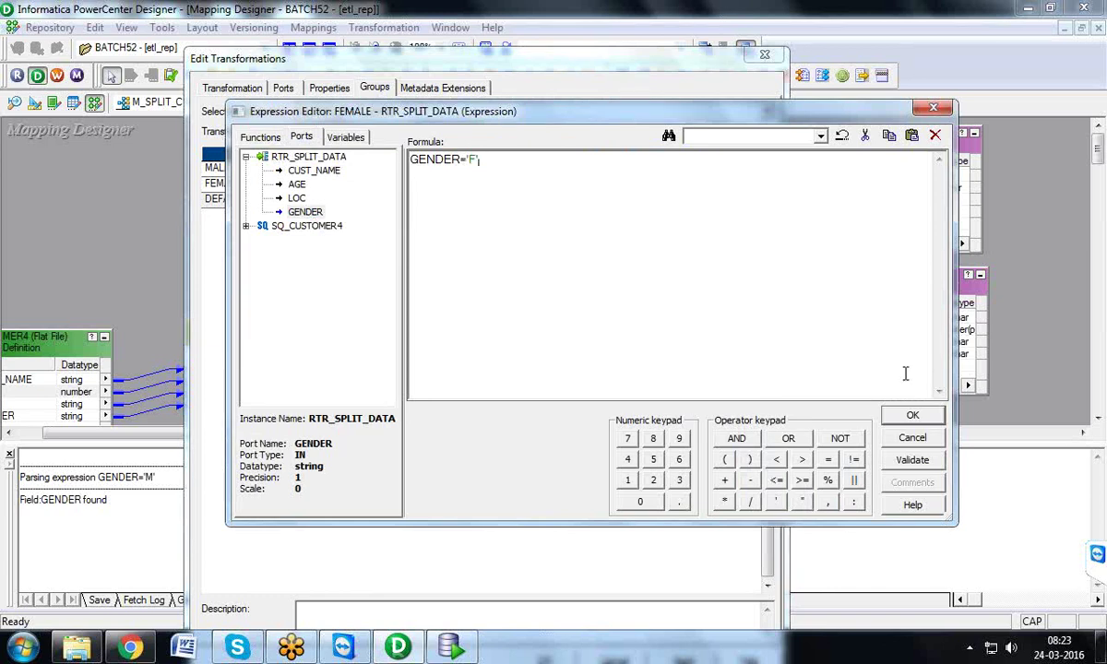
click(913, 460)
click(659, 359)
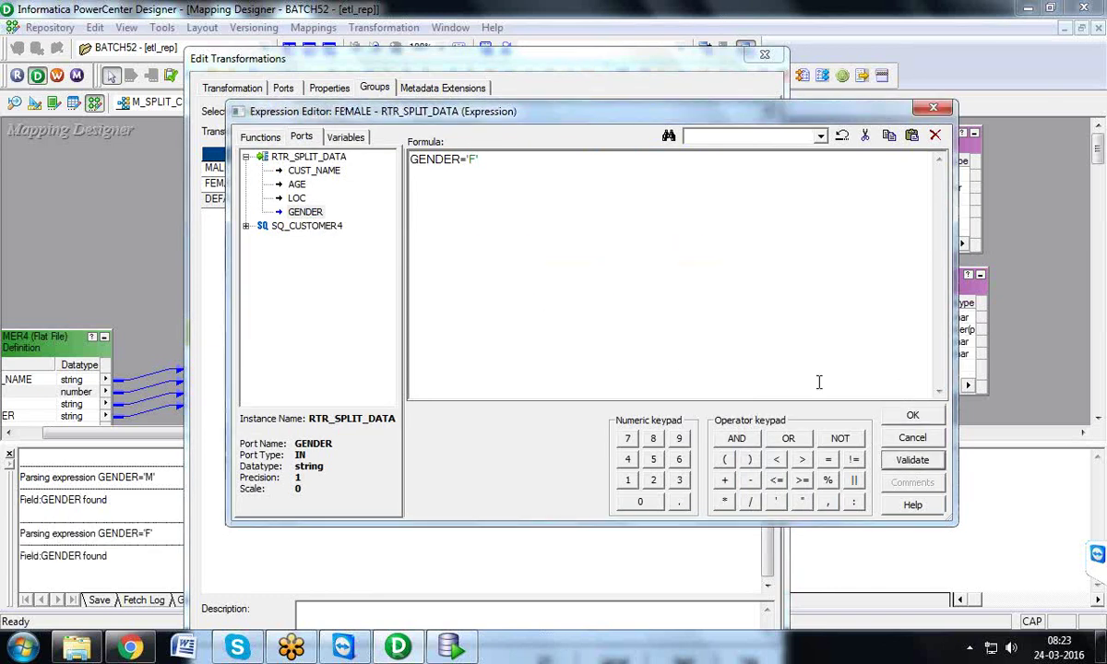
click(900, 415)
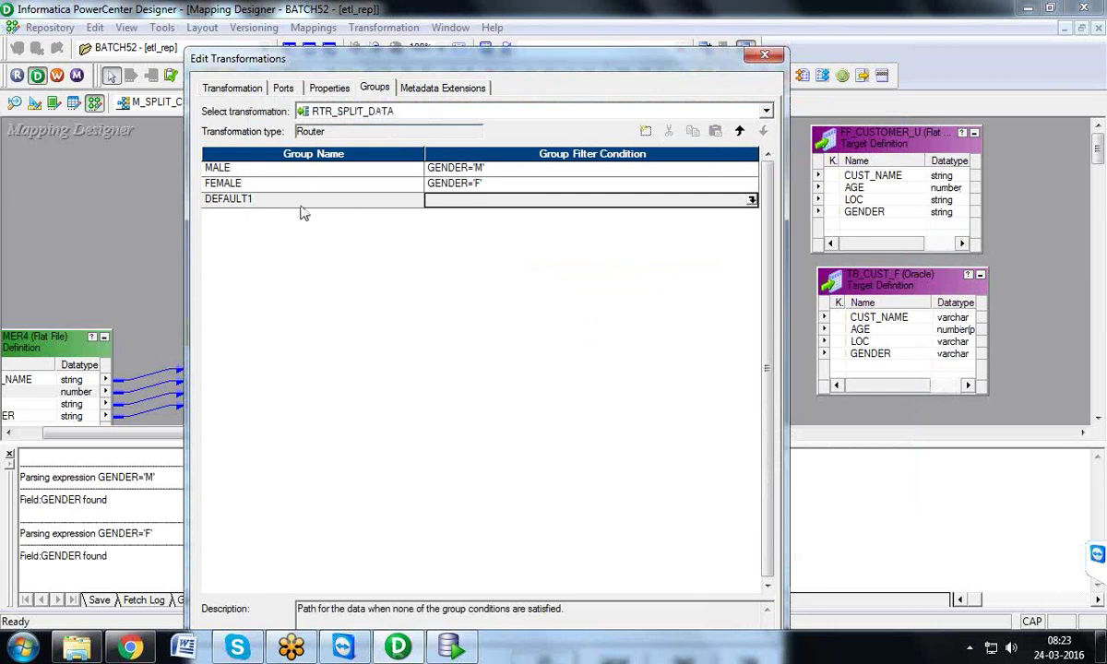
- Review the MALE, FEMALE and DEFAULT1 groups of the router and the filter condition of DEFAULT1
click(290, 169)
click(309, 185)
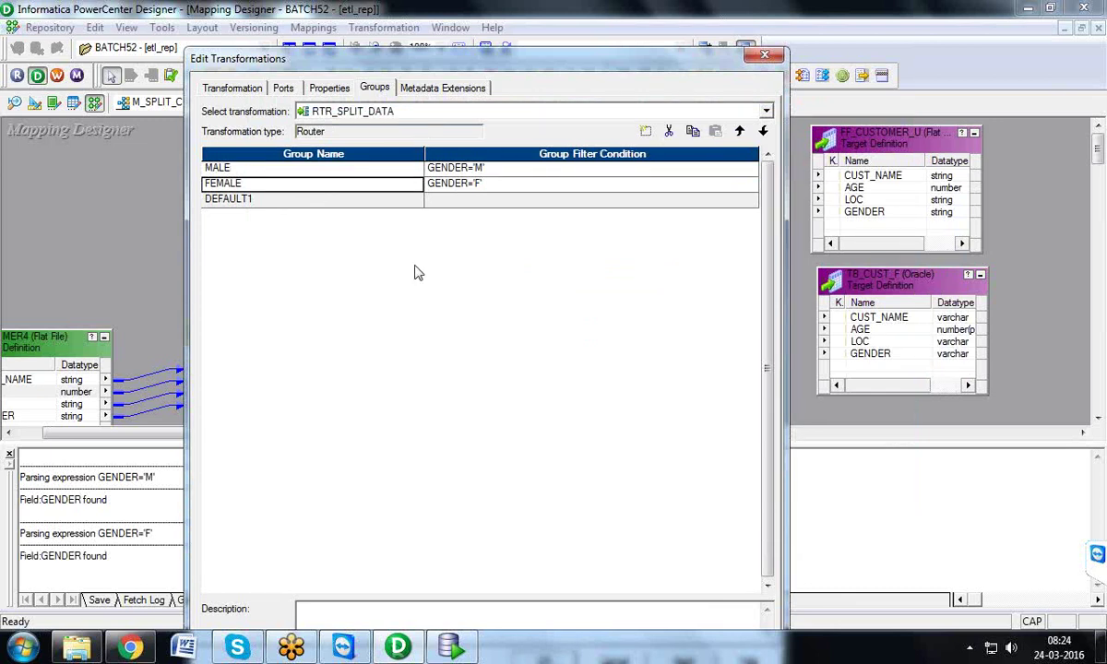
click(322, 204)
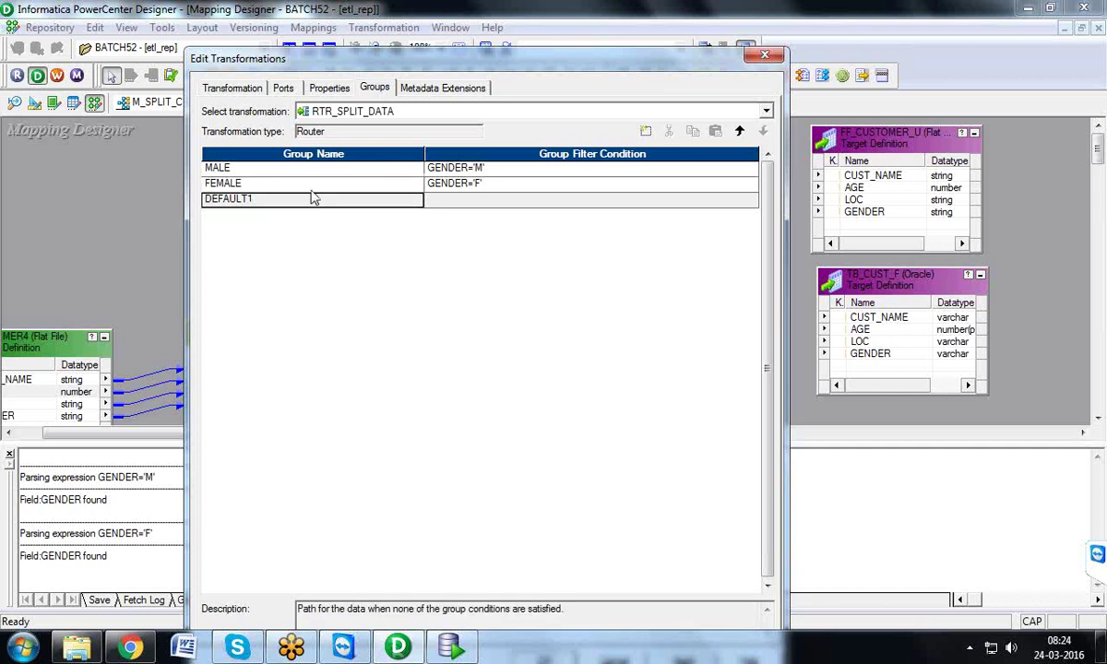
click(277, 168)
click(295, 186)
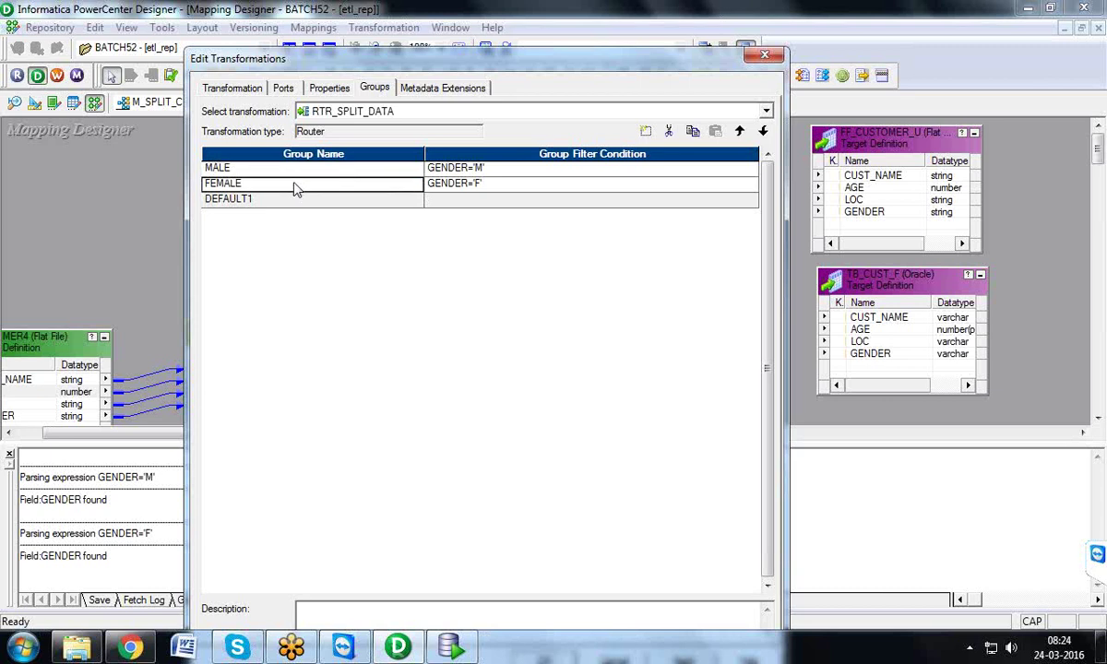
click(279, 167)
click(268, 182)
click(283, 202)
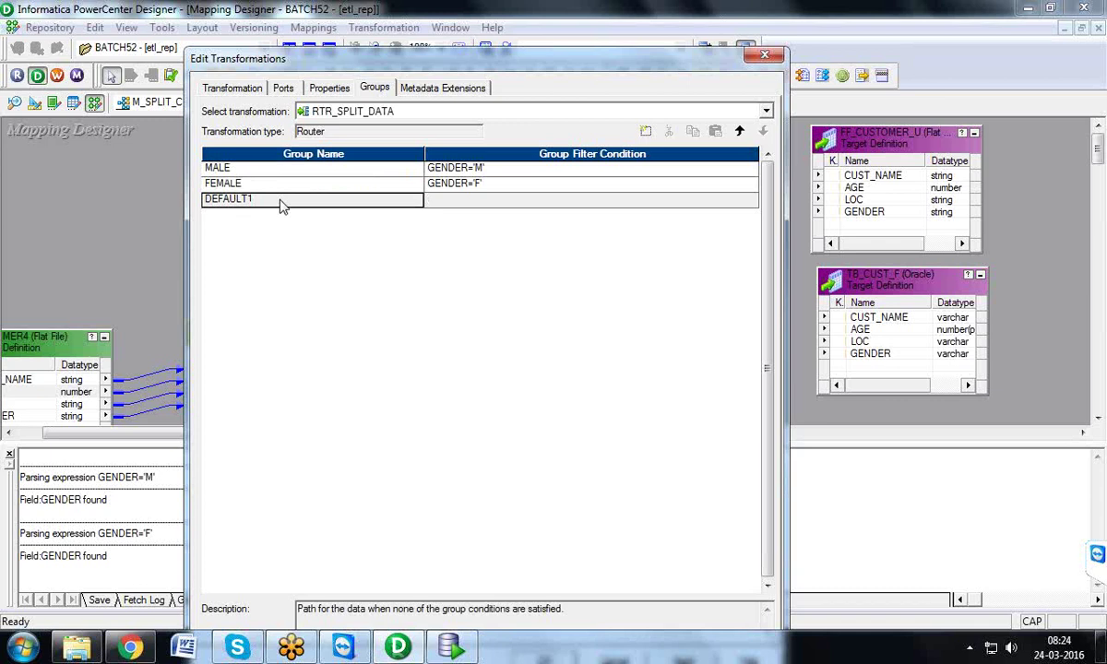
click(431, 204)
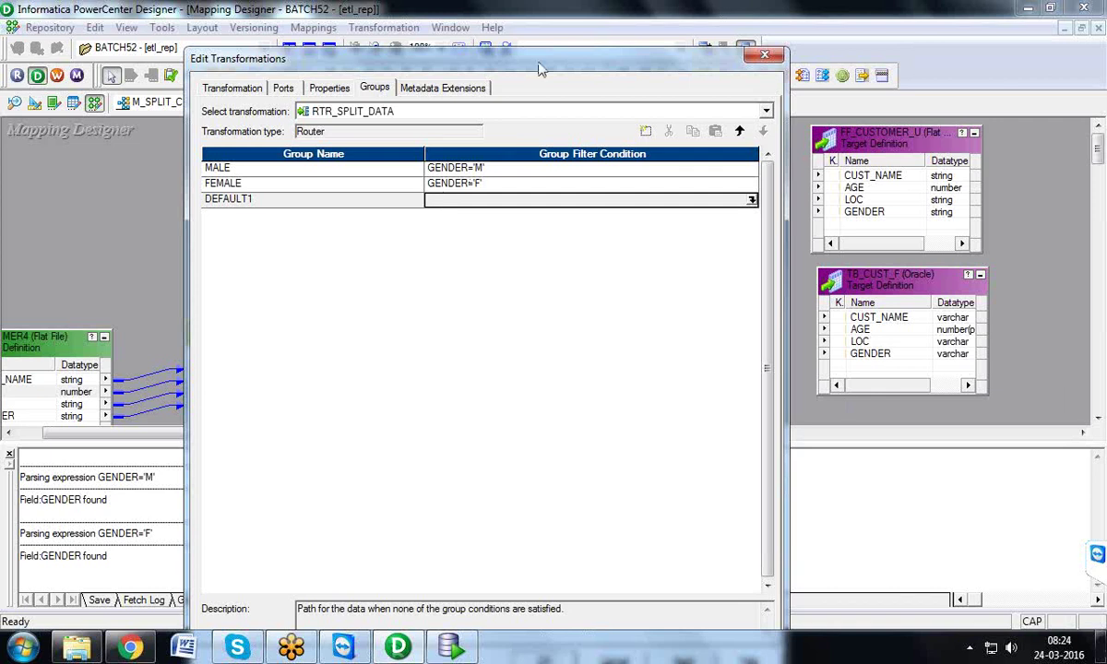
- Accept the router's group settings and reposition RTR_SPLIT_DATA closer to SQ_CUSTOMER4, tall enough to show all its groups, with the output window hidden
drag(542, 69, 530, 23)
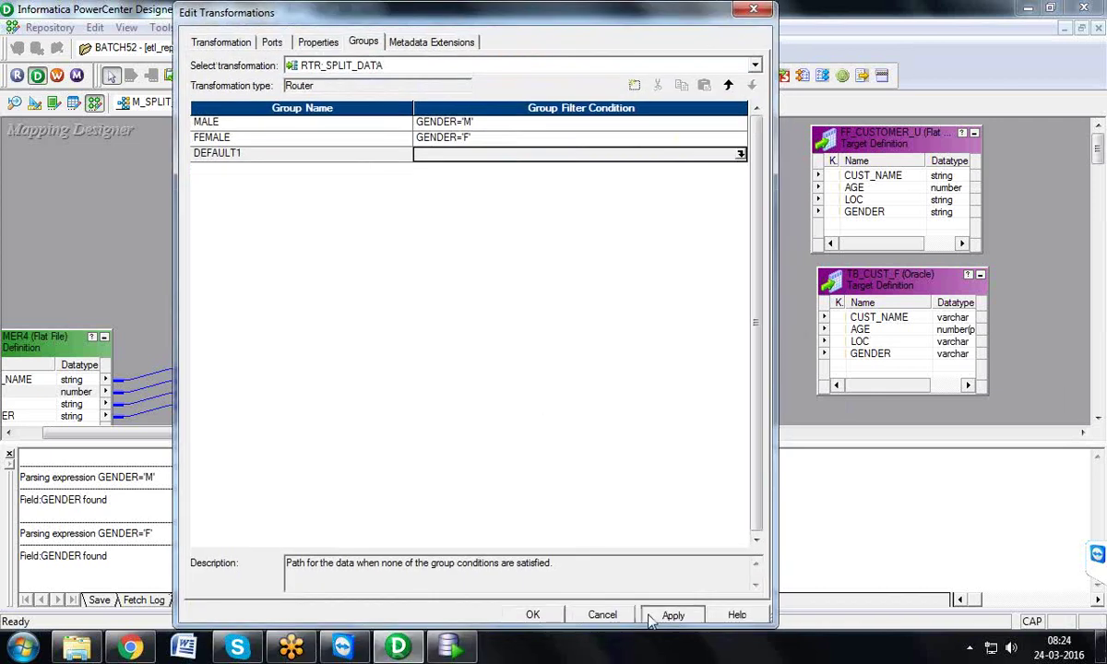
click(526, 615)
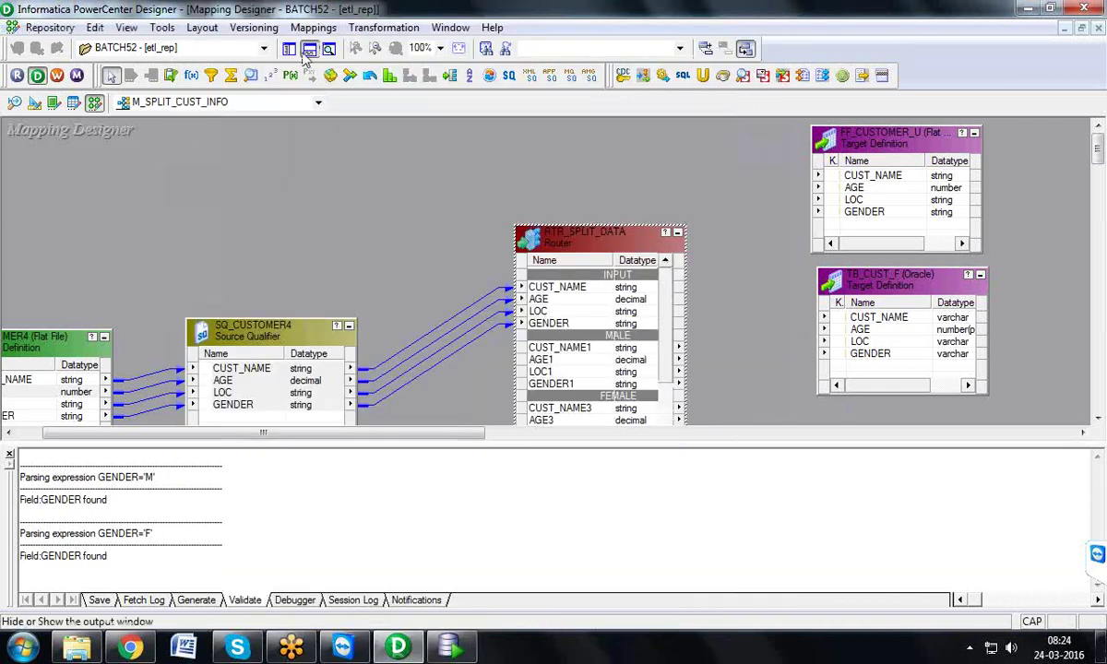
click(305, 56)
drag(537, 225, 465, 166)
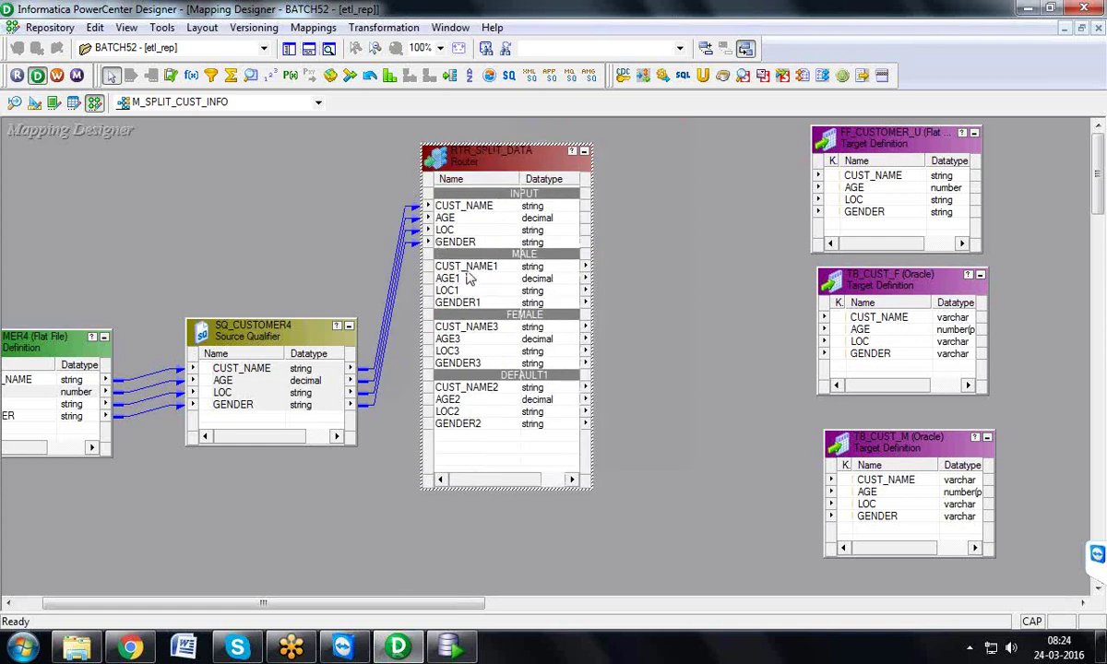
- Link the MALE group ports CUST_NAME1, AGE1, LOC1 and GENDER1 to the matching columns of TB_CUST_M
click(468, 269)
key(shift+Down)
key(shift+Down)
key(shift+Down)
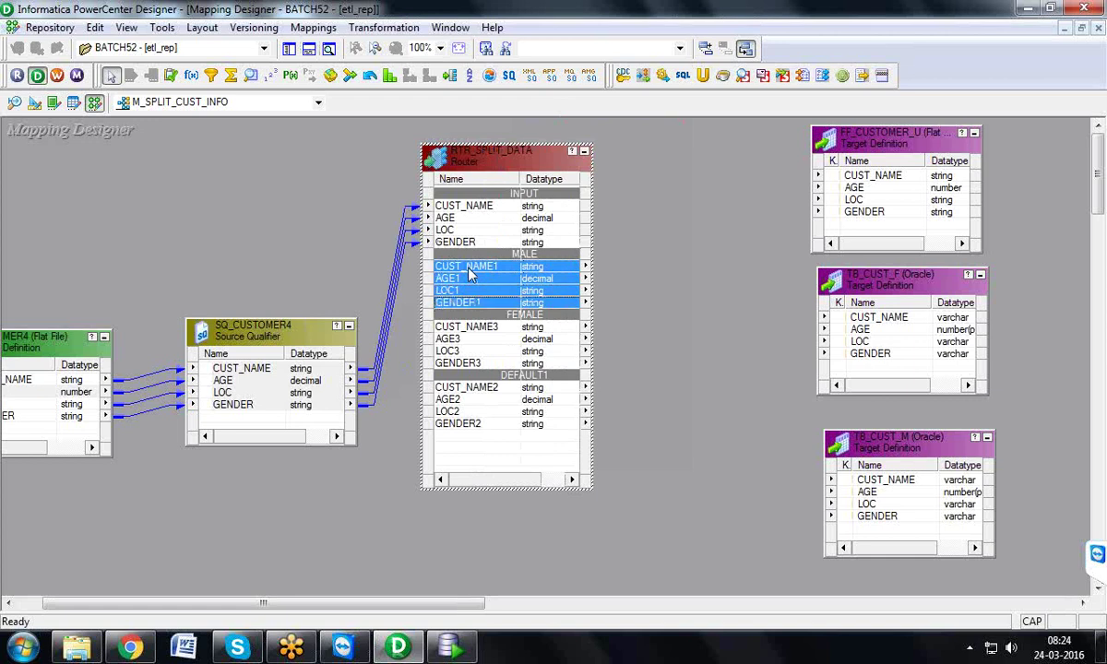
drag(468, 274, 844, 481)
- Link the FEMALE group ports CUST_NAME3, AGE3, LOC3 and GENDER3 to the matching columns of TB_CUST_F
click(489, 327)
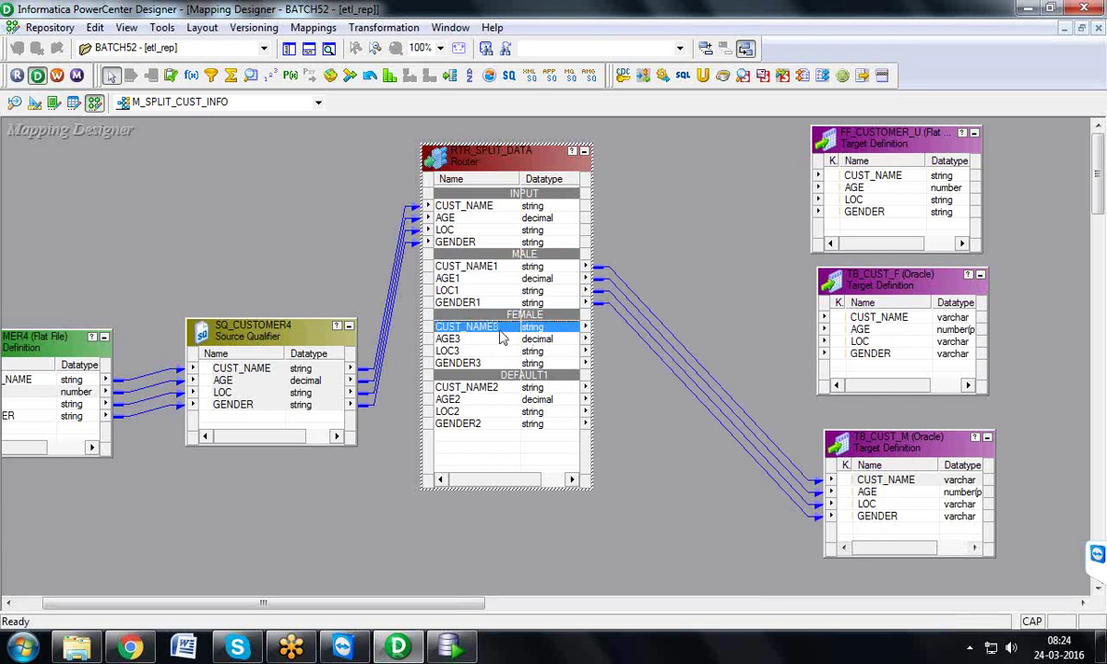
key(shift+Down)
key(shift+Down)
key(shift+Down)
drag(501, 338, 834, 320)
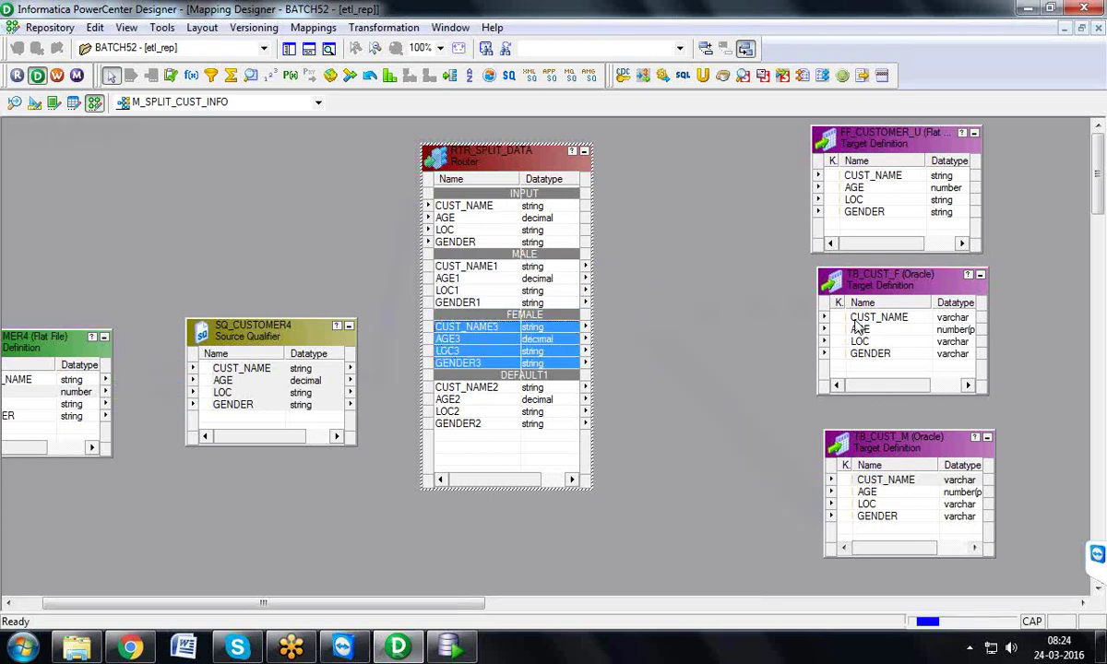
- Link the DEFAULT1 group ports CUST_NAME2, AGE2, LOC2 and GENDER2 to FF_CUSTOMER_U and save the mapping to the repository
click(456, 389)
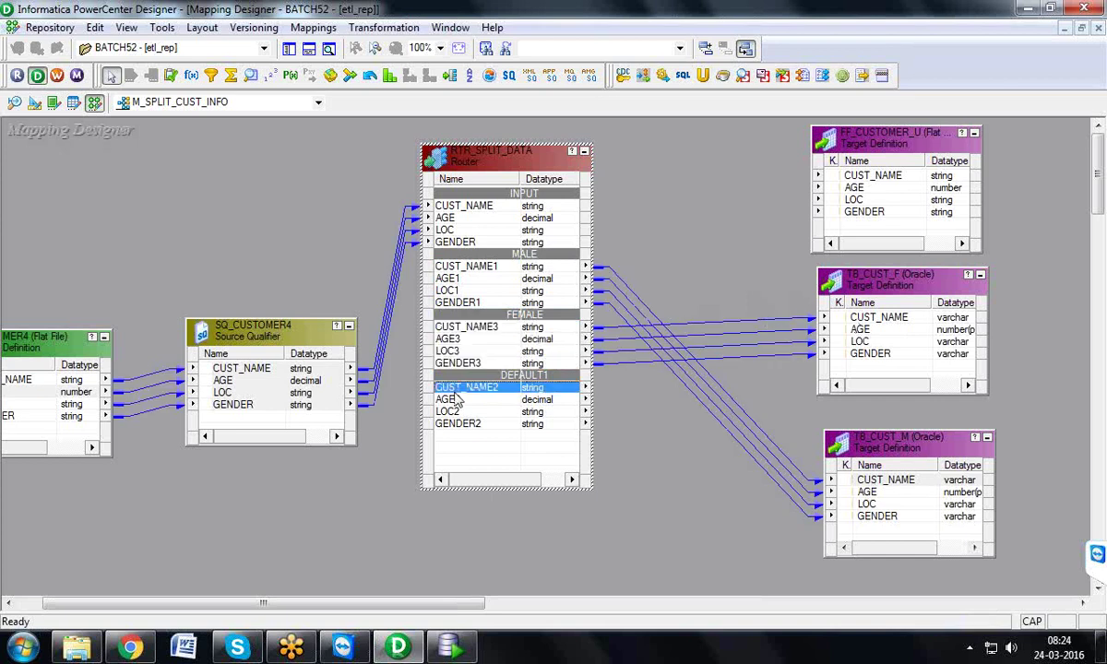
key(shift+Down)
key(shift+Down)
key(shift+Down)
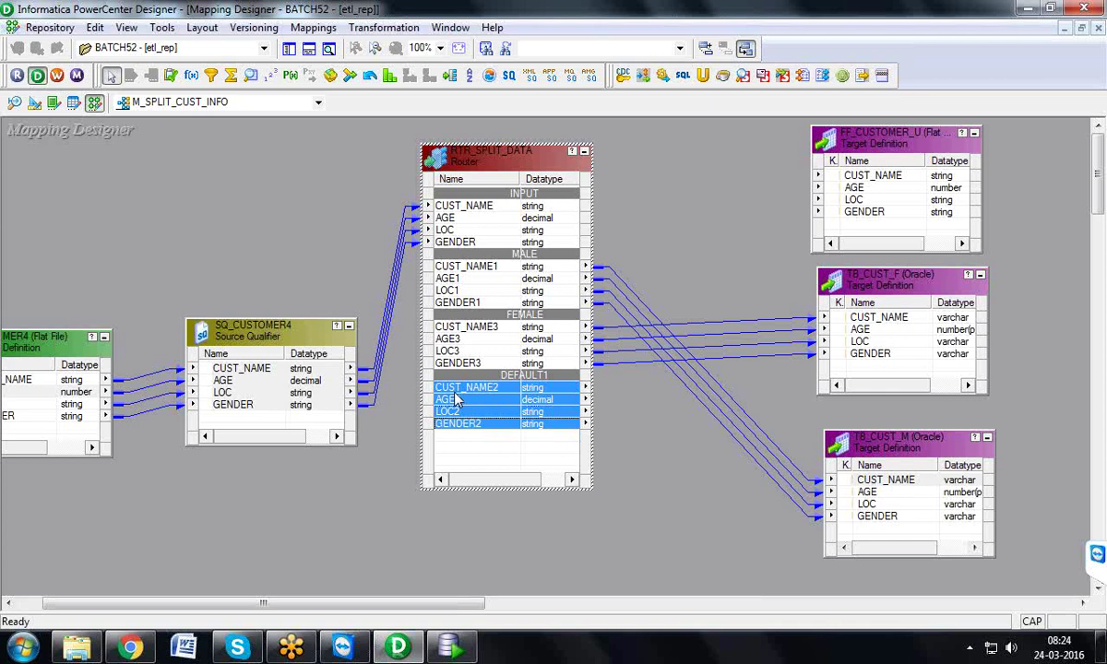
drag(456, 397, 846, 185)
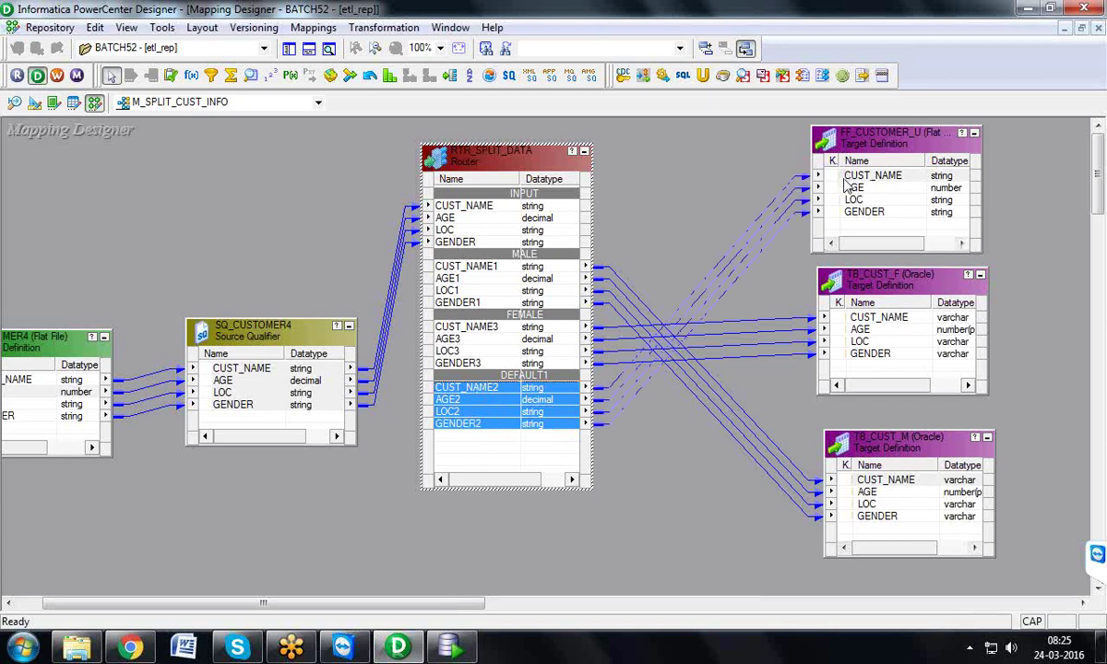
click(50, 26)
click(92, 260)
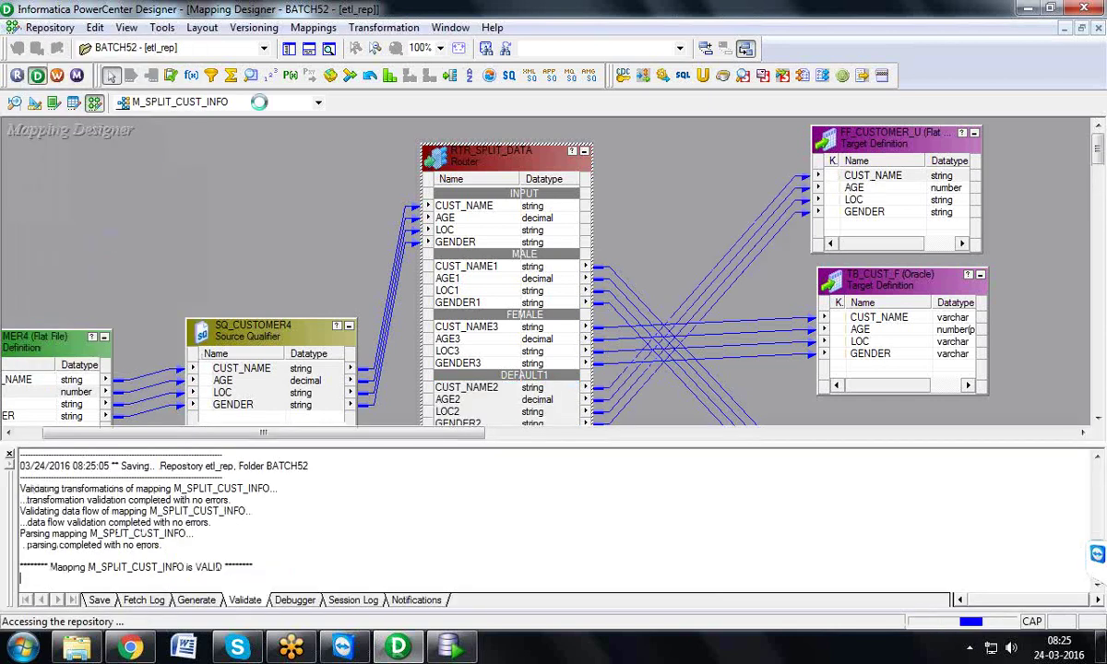
- Validate the mapping M_SPLIT_CUST_INFO and arrange all its objects as icons with the output window hidden
click(310, 52)
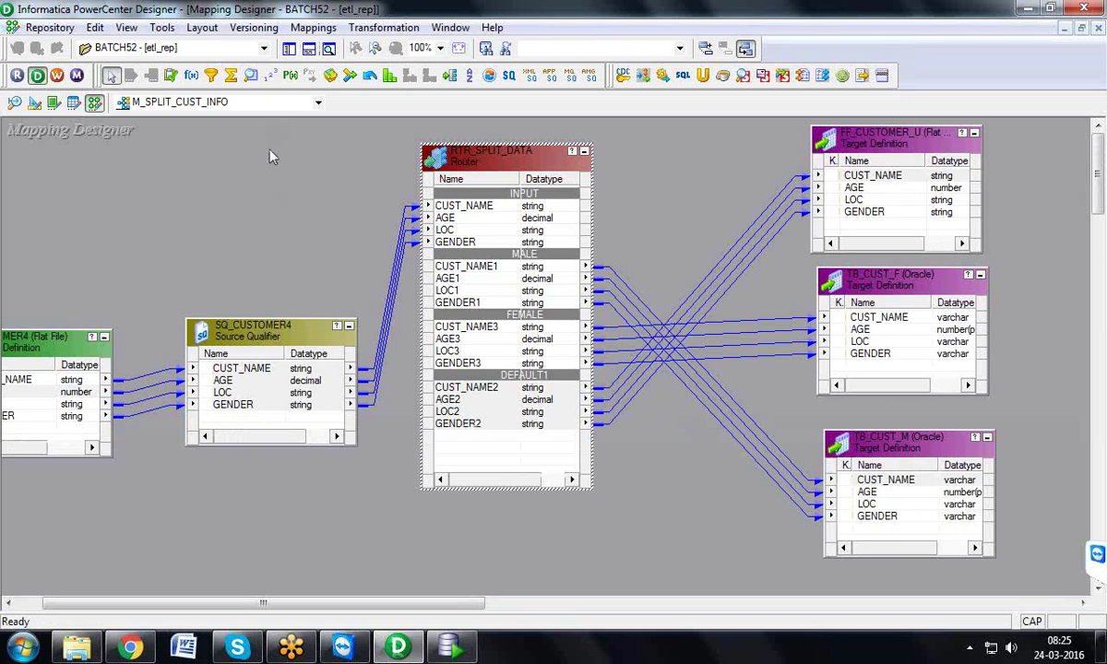
click(313, 27)
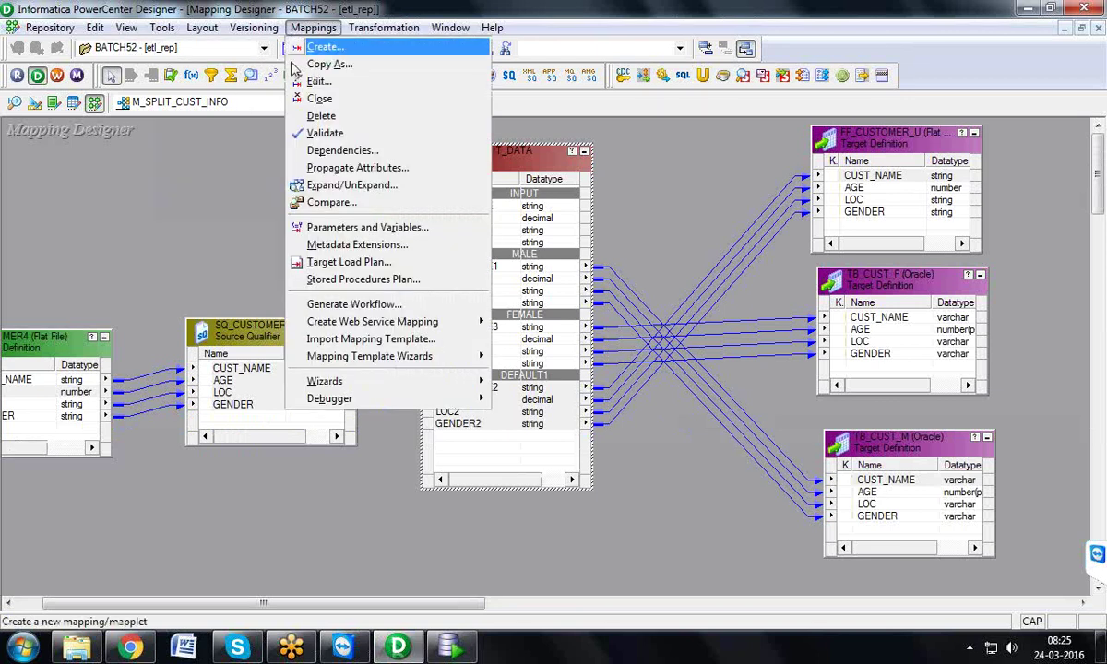
click(296, 134)
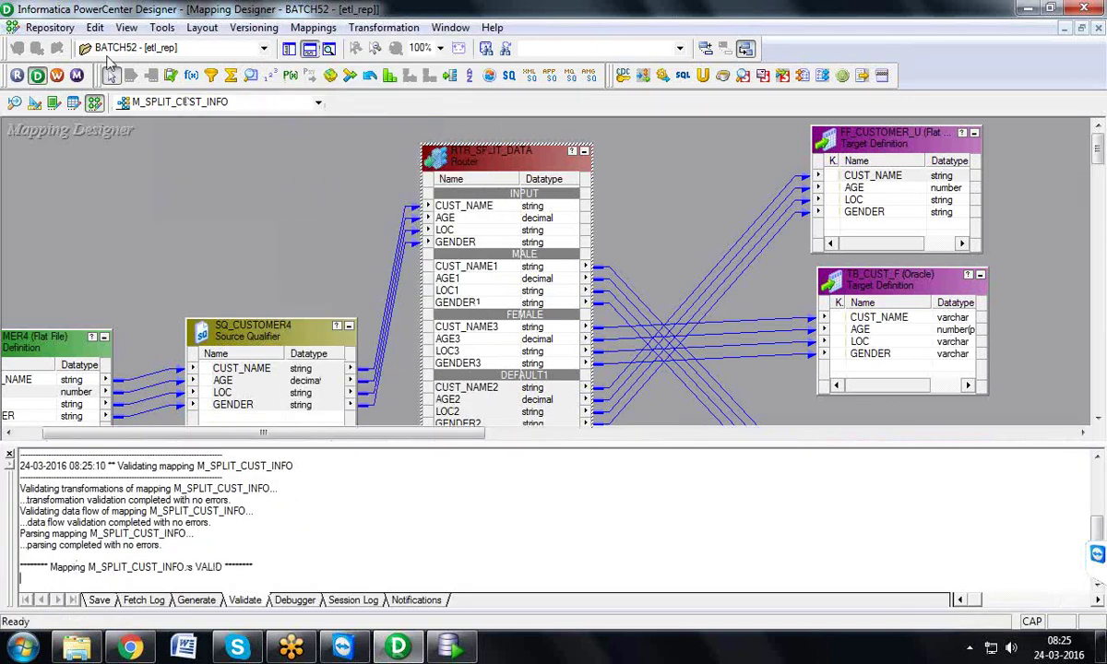
click(310, 52)
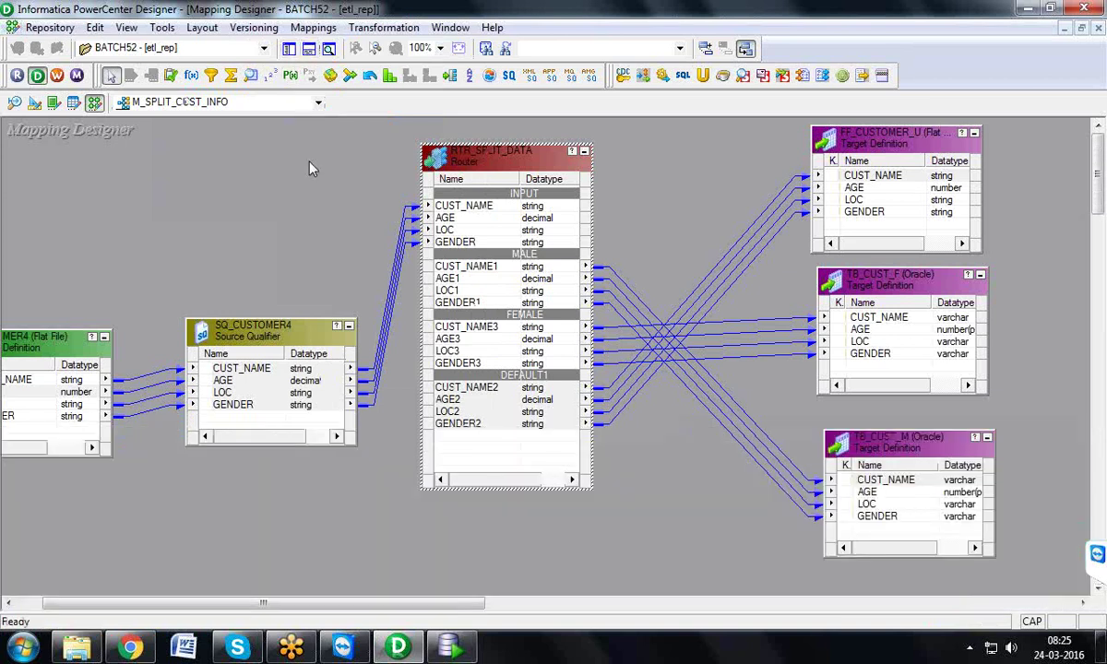
right_click(312, 166)
click(351, 274)
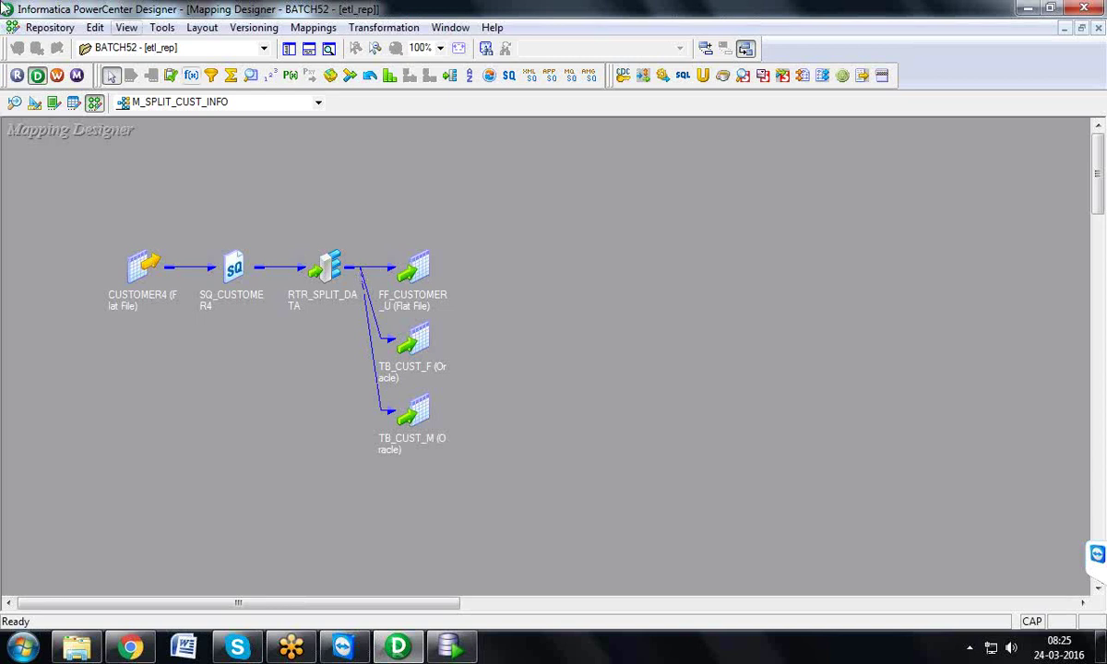
- Switch to PowerCenter Workflow Manager, maximize it and clear all objects from the Task Developer workspace
click(57, 78)
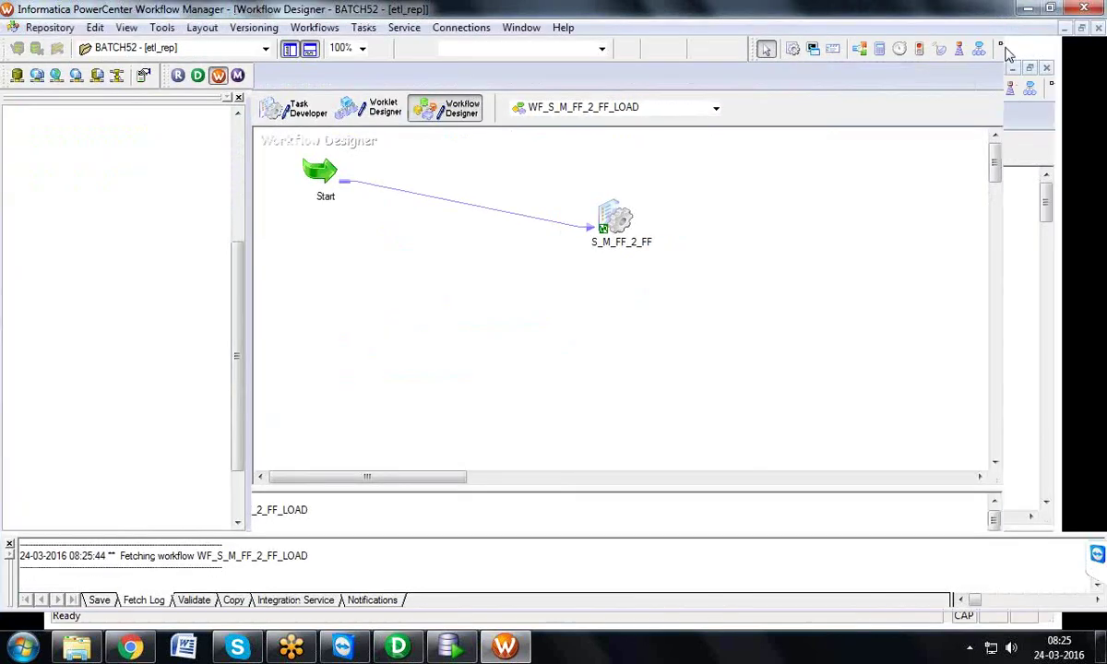
click(1003, 43)
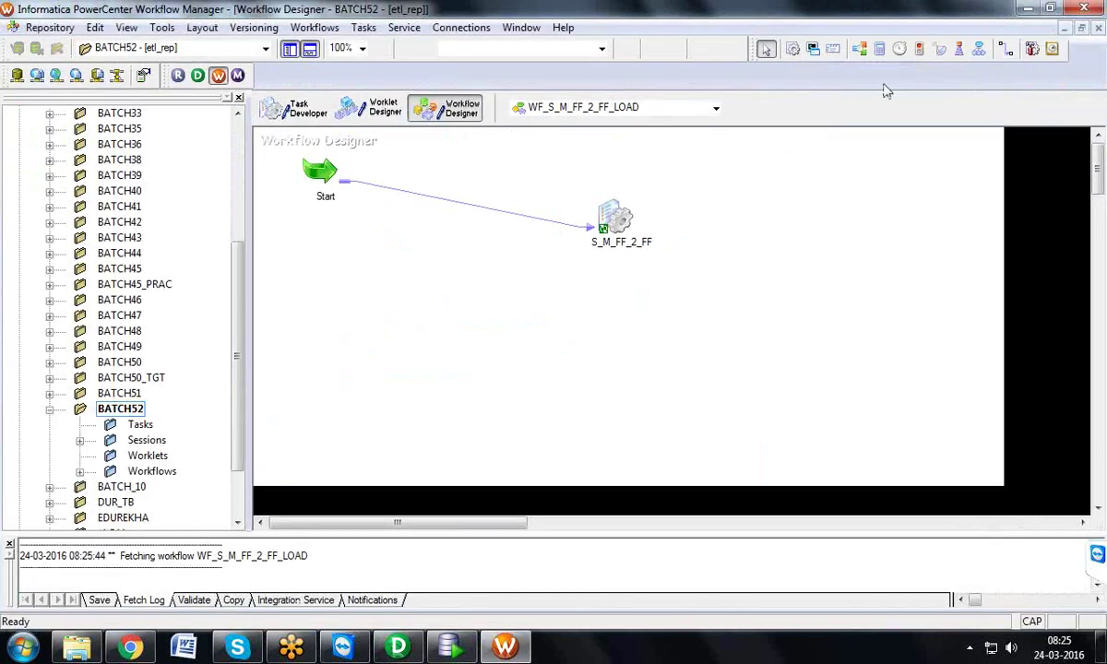
click(289, 110)
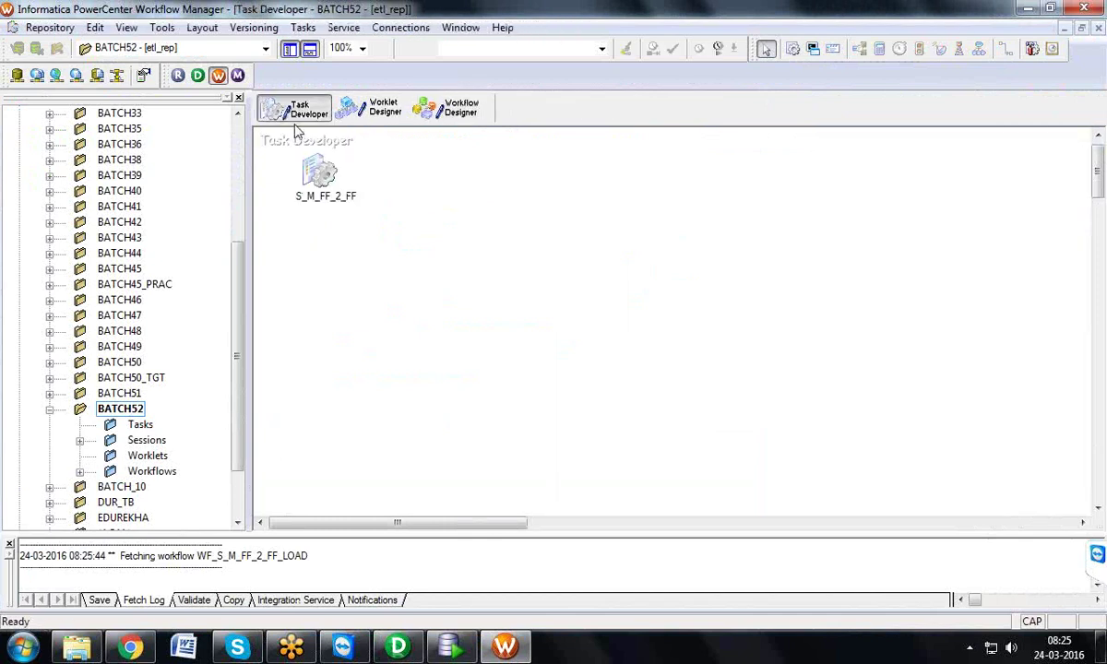
right_click(437, 188)
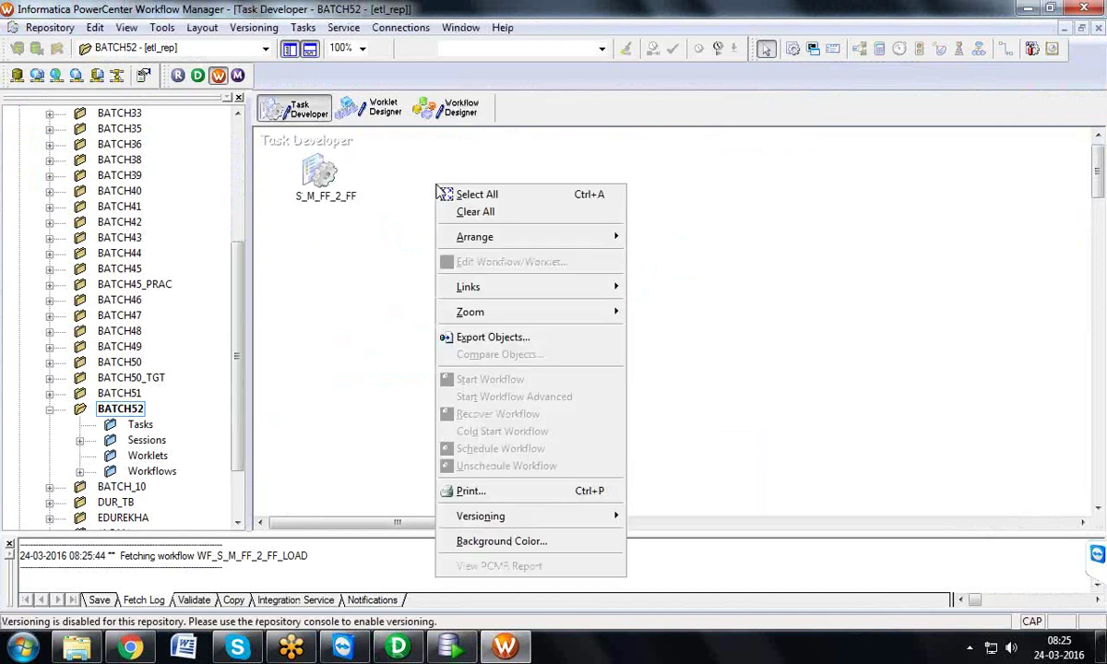
click(459, 212)
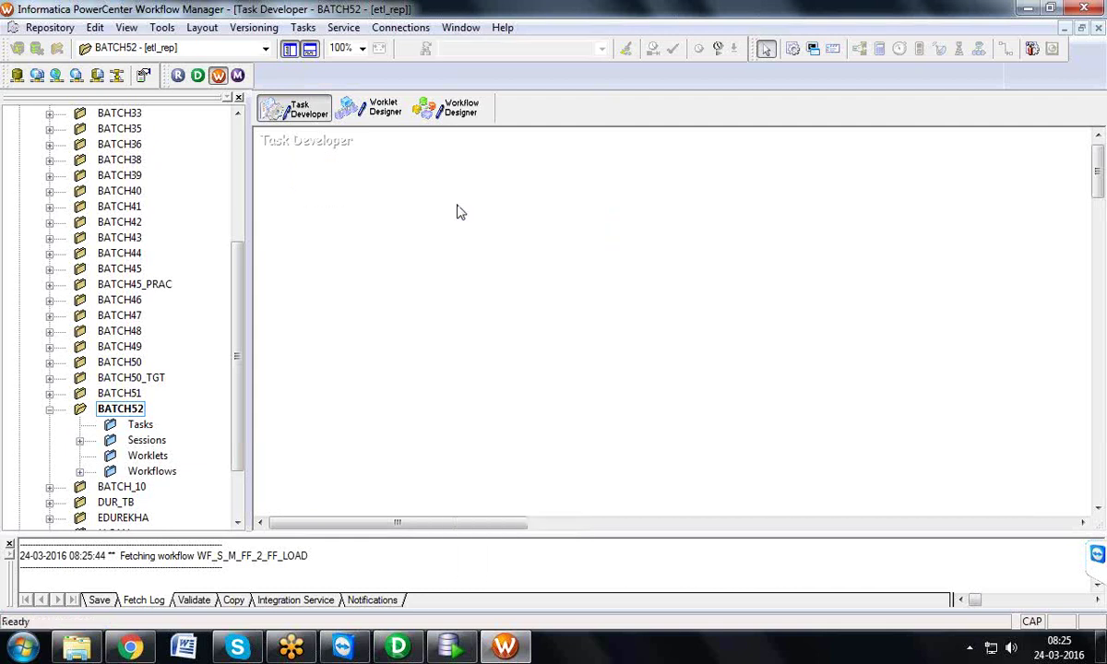
- Create a reusable Session task named S_M_SPLIT_CUST_INFO associated with the mapping M_SPLIT_CUST_INFO
click(304, 28)
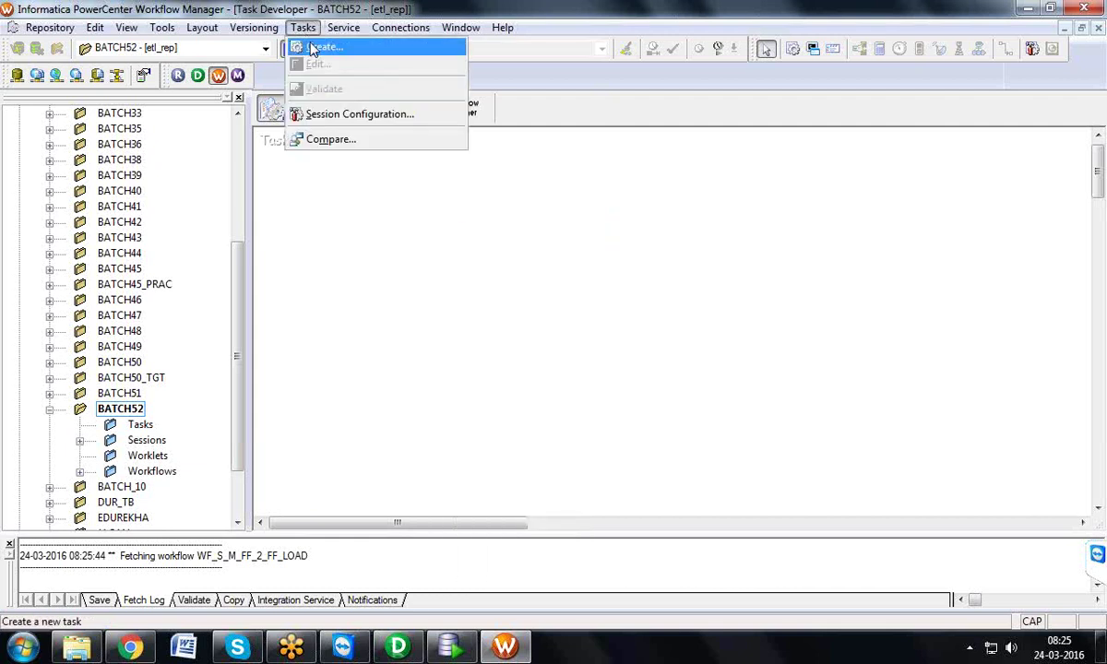
click(323, 47)
click(554, 351)
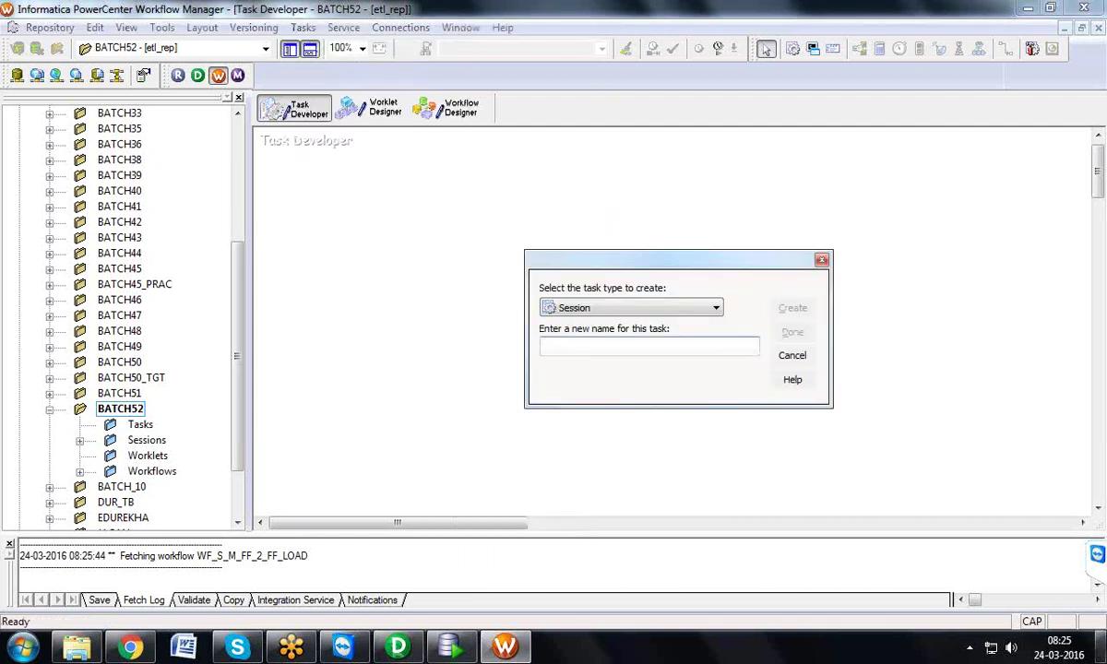
text(S_M_SPLIT)
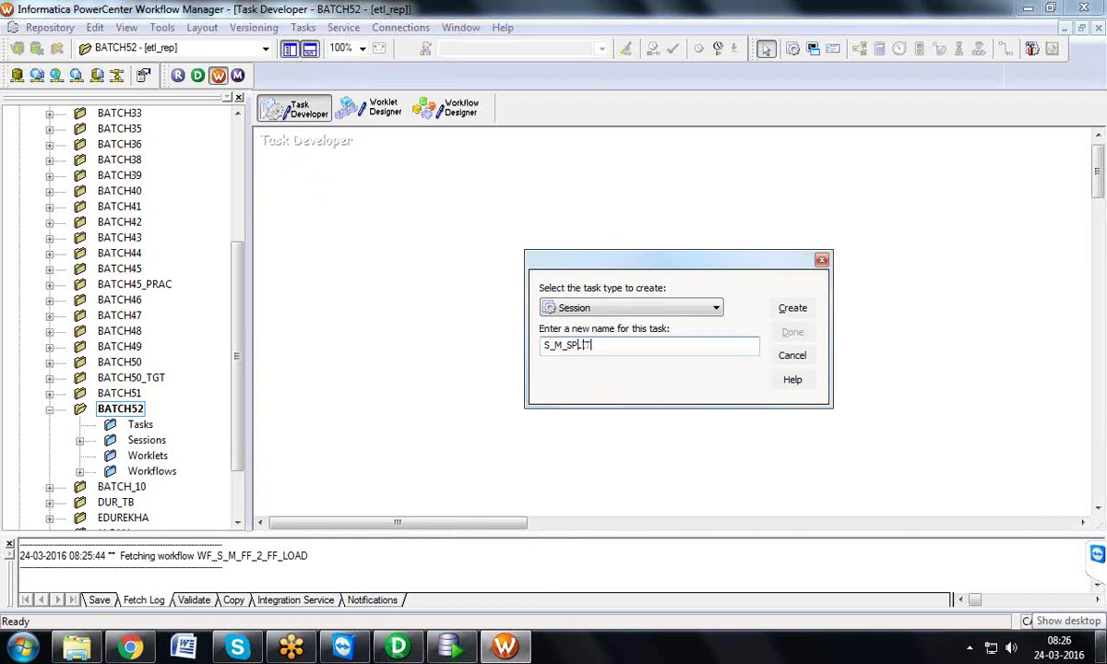
key(Caps_Lock)
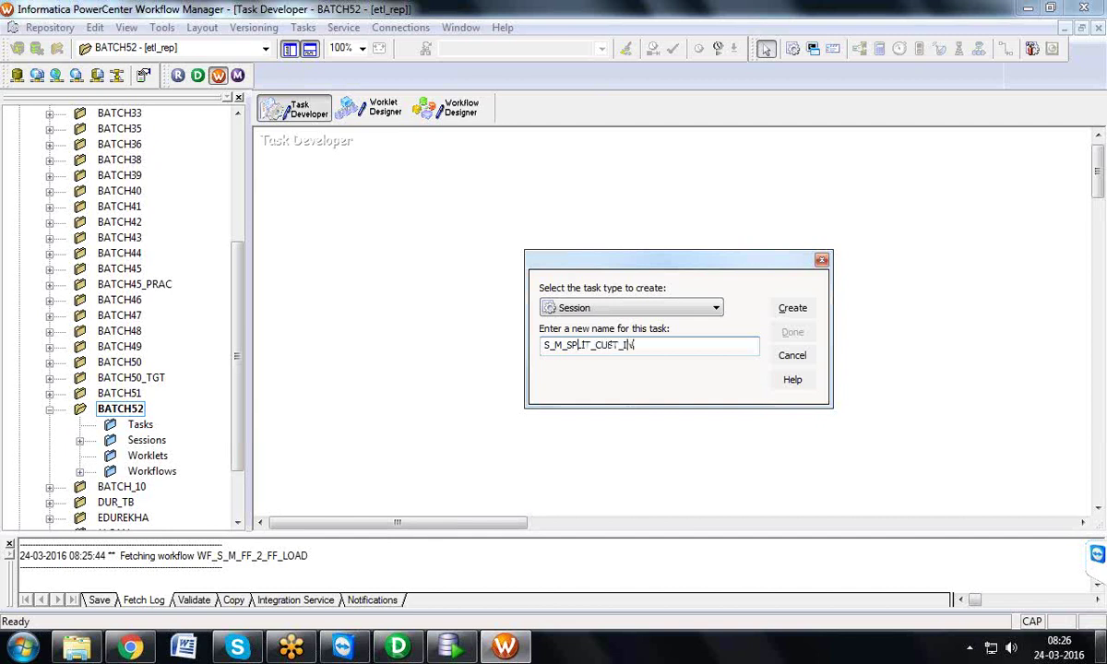
click(793, 308)
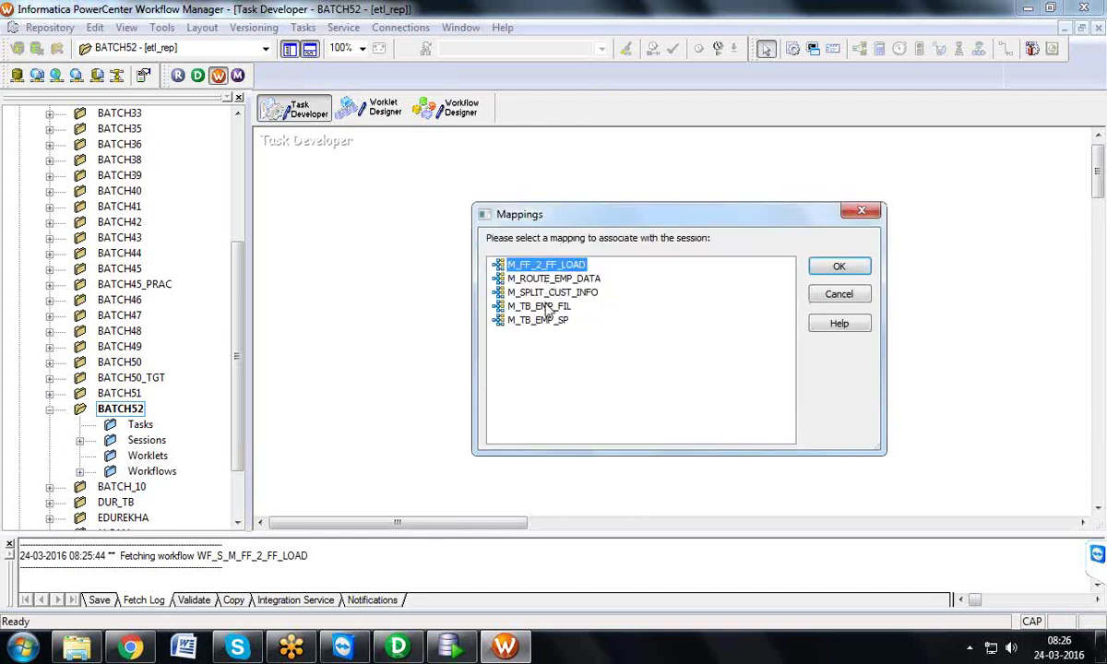
click(522, 293)
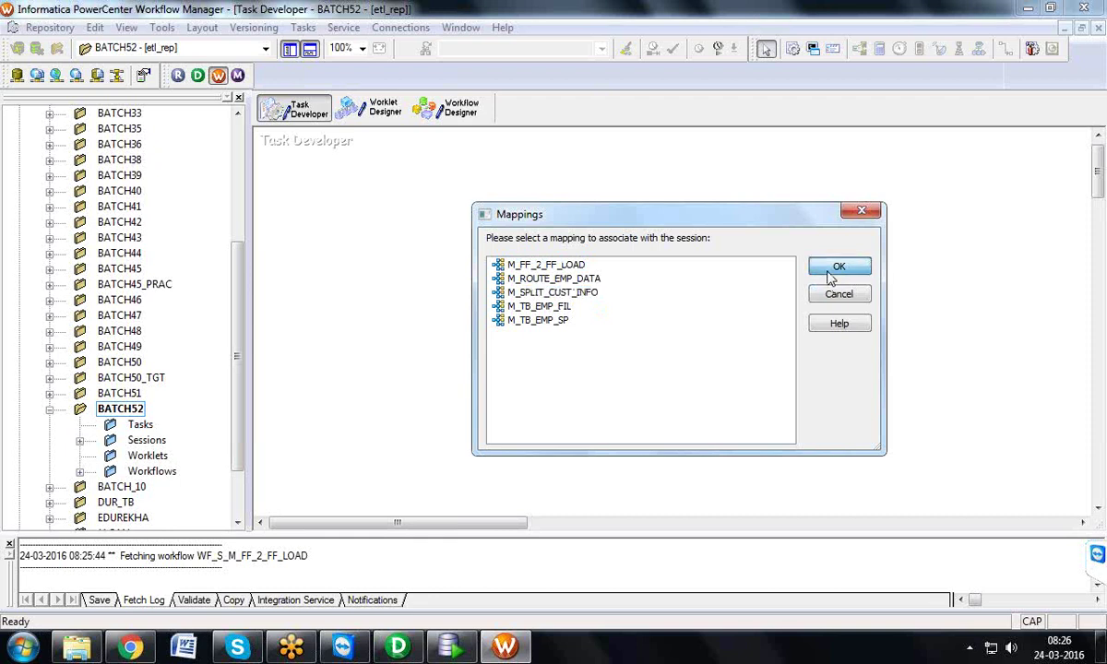
click(833, 269)
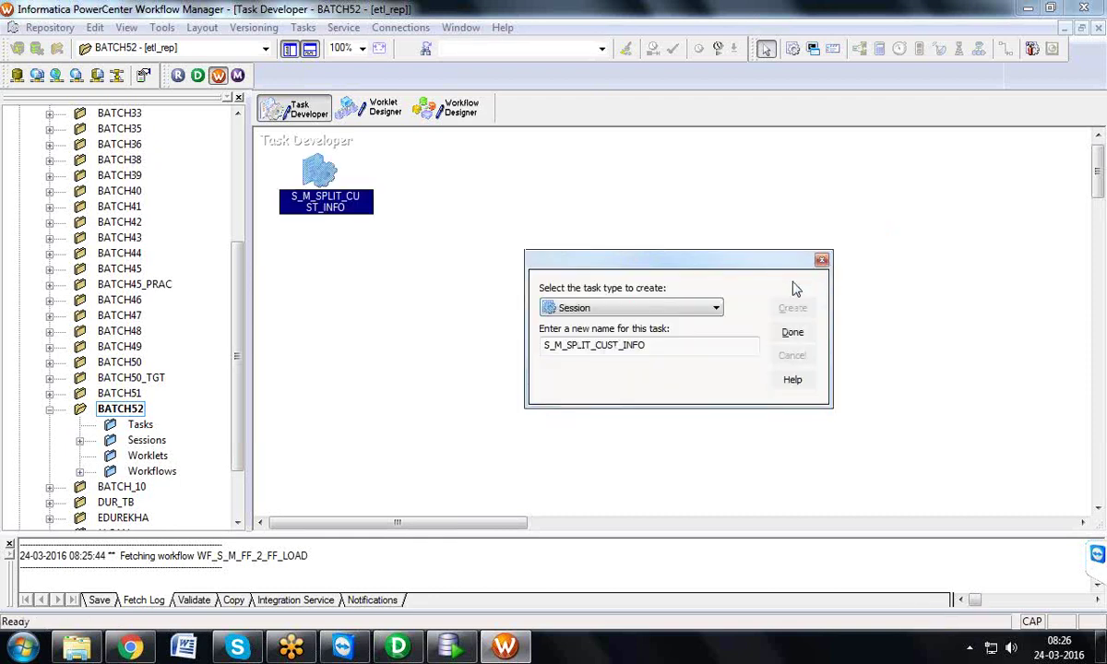
click(793, 333)
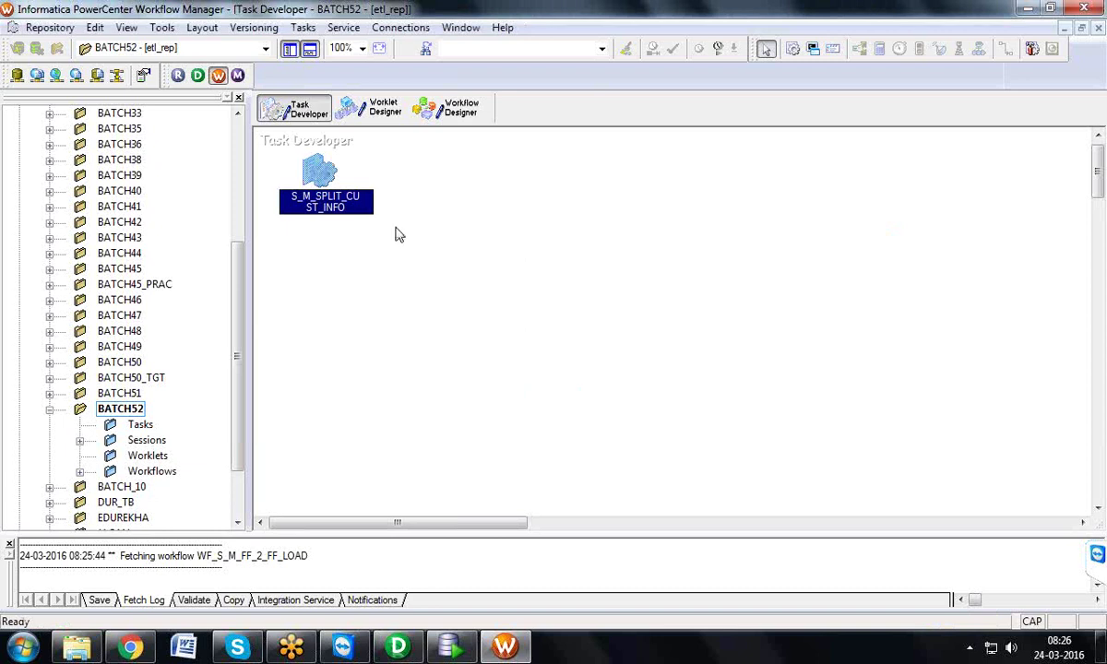
- Open the session S_M_SPLIT_CUST_INFO for editing in a maximized dialog and display the mapping settings of its source SQ_CUSTOMER4
double_click(369, 209)
double_click(296, 26)
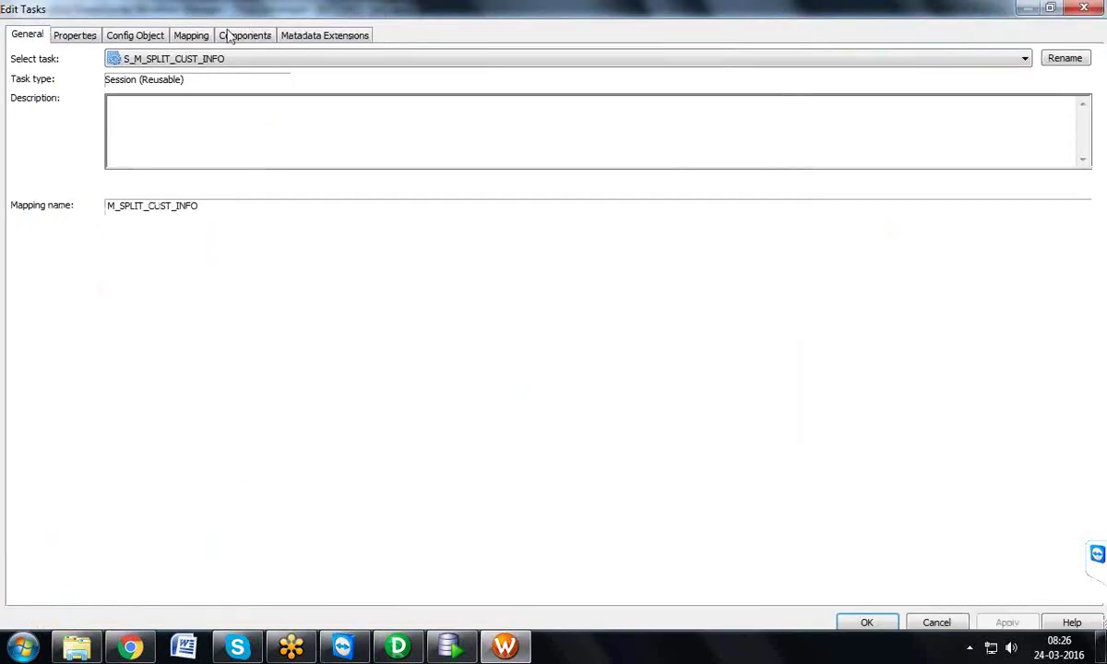
click(198, 37)
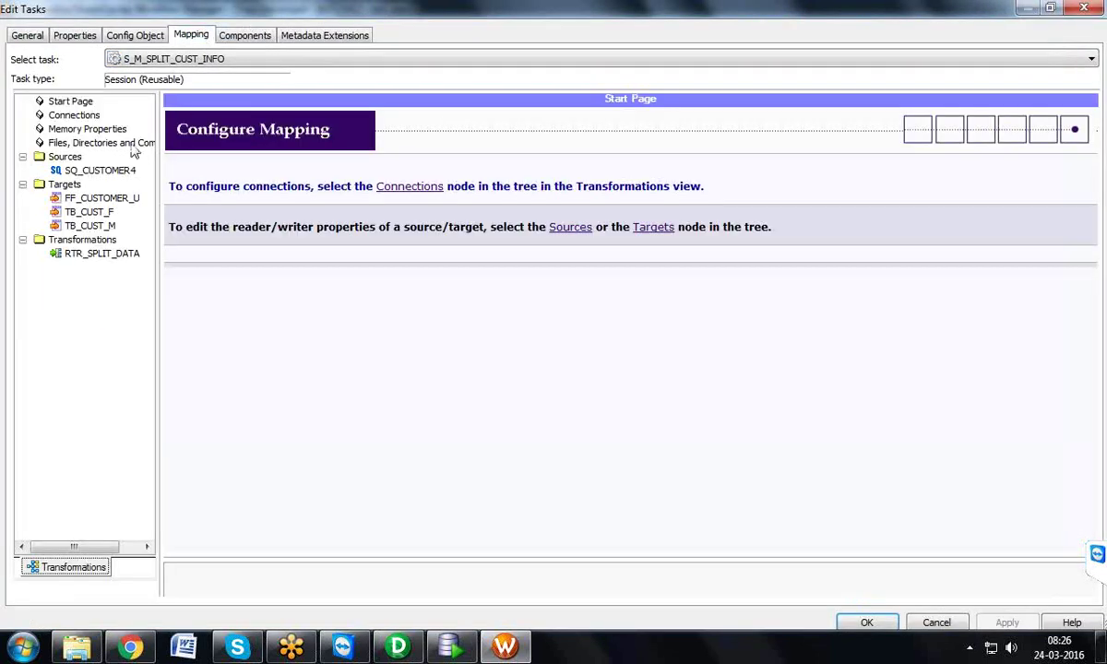
click(107, 169)
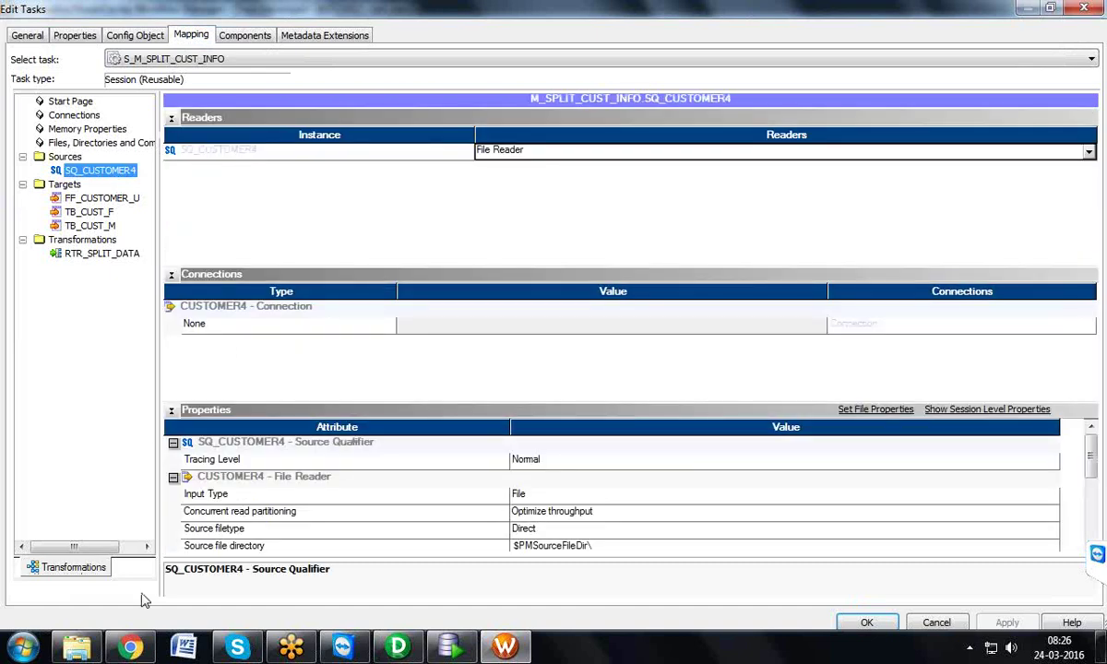
- Copy the folder path C:\Informatica from Windows Explorer and return to the session's source settings in Workflow Manager
click(83, 642)
click(342, 35)
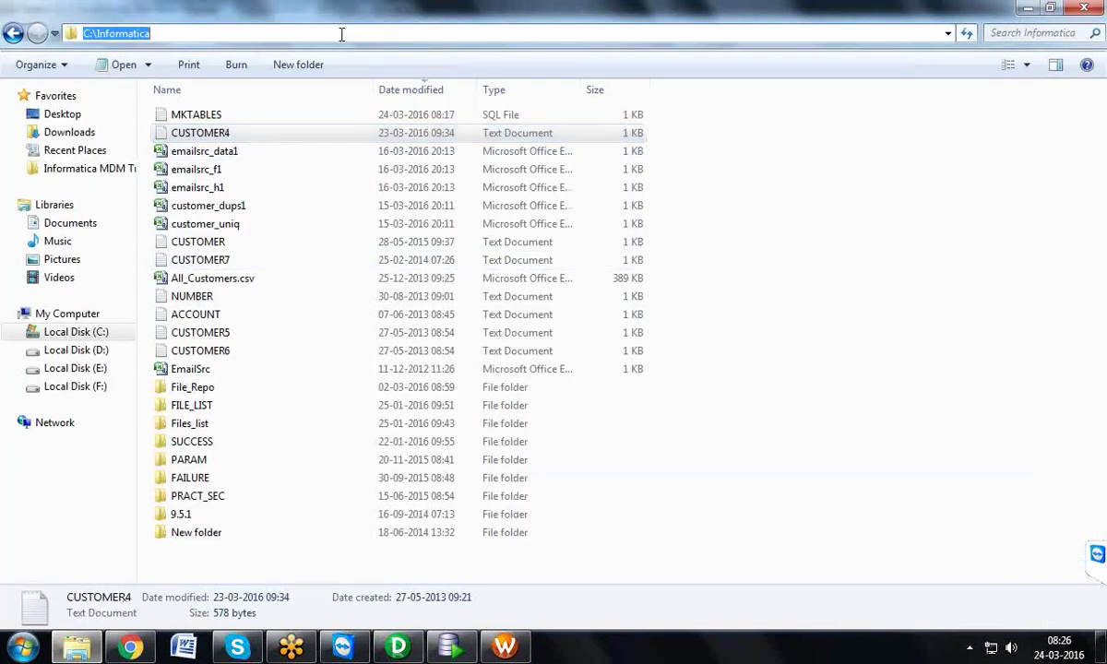
right_click(342, 35)
click(380, 89)
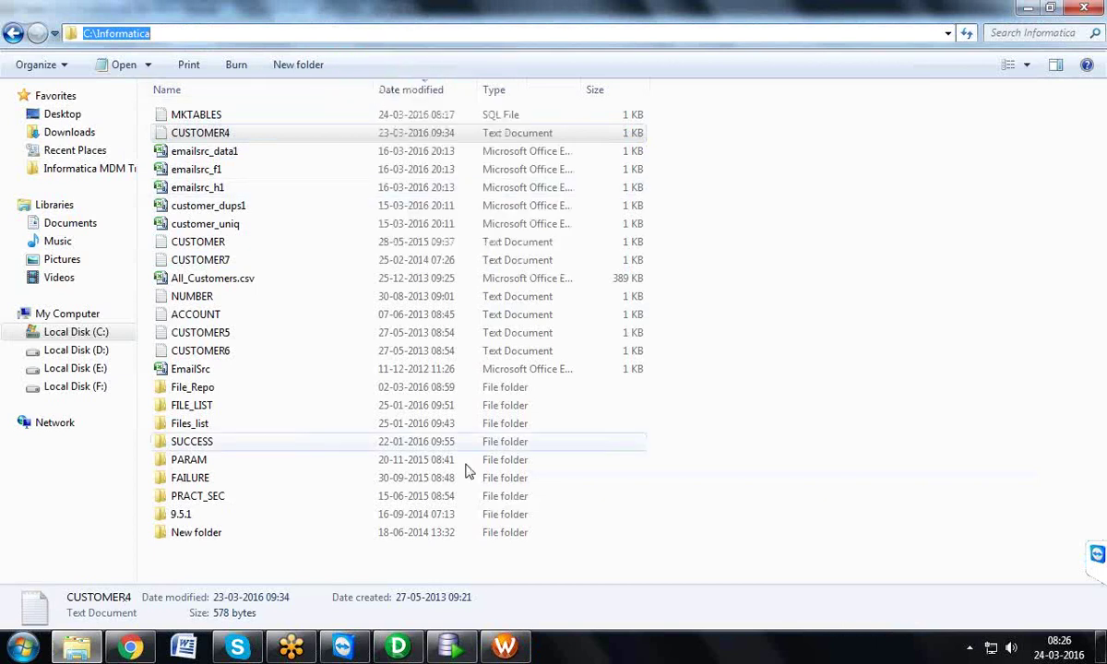
click(450, 645)
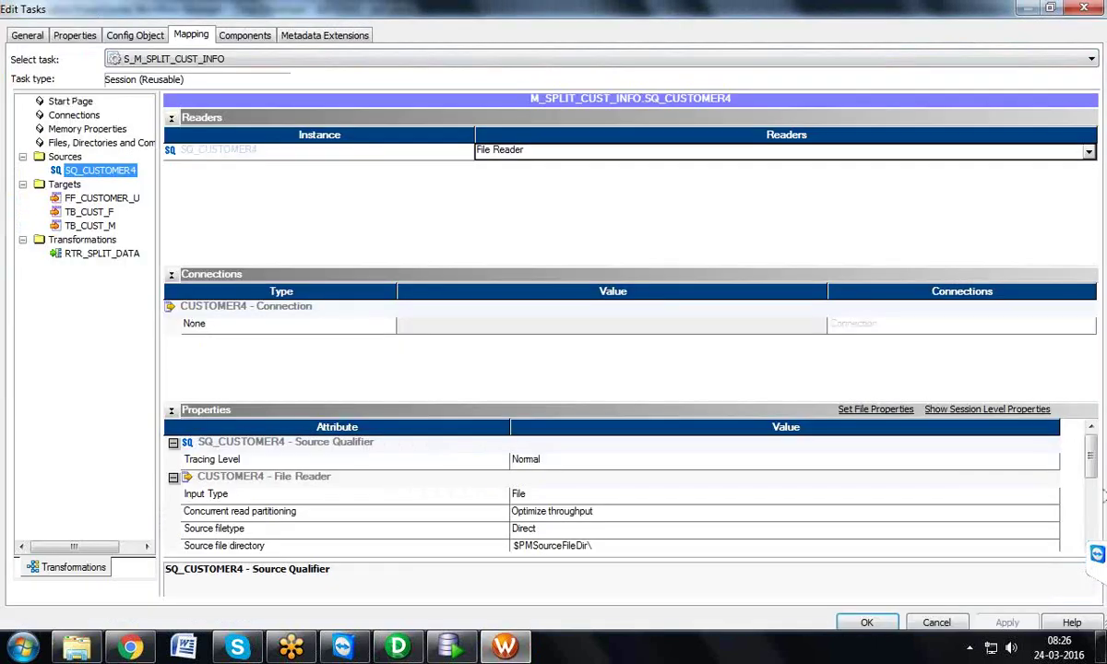
- Set the source file directory of the CUSTOMER4 file reader to C:\Informatica\
drag(1094, 473, 1089, 482)
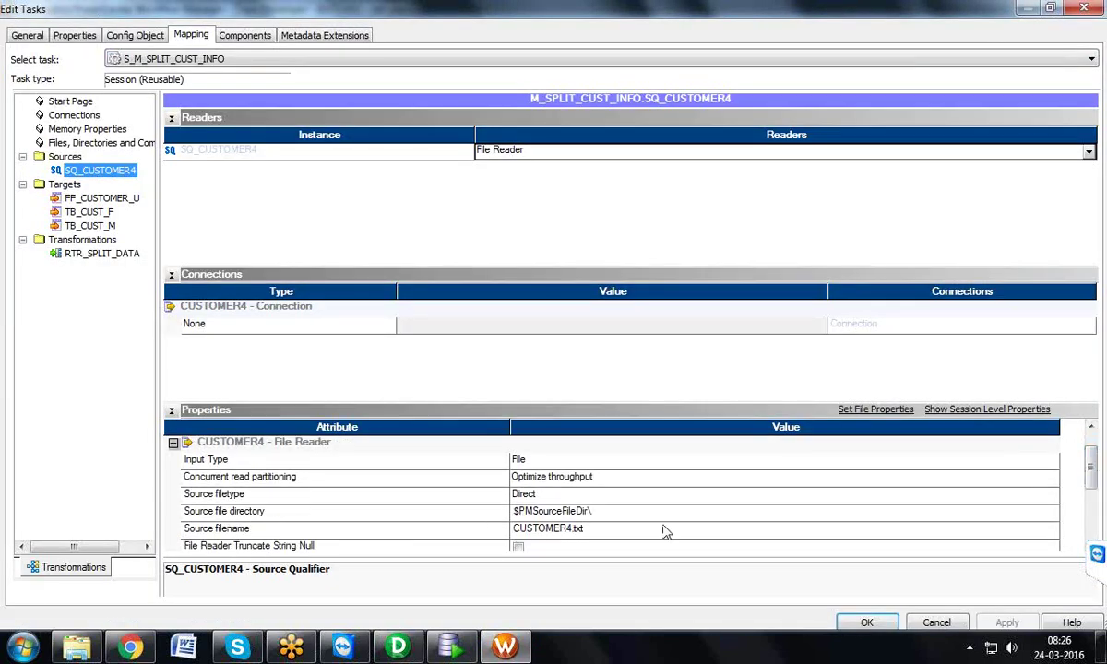
click(572, 509)
double_click(572, 509)
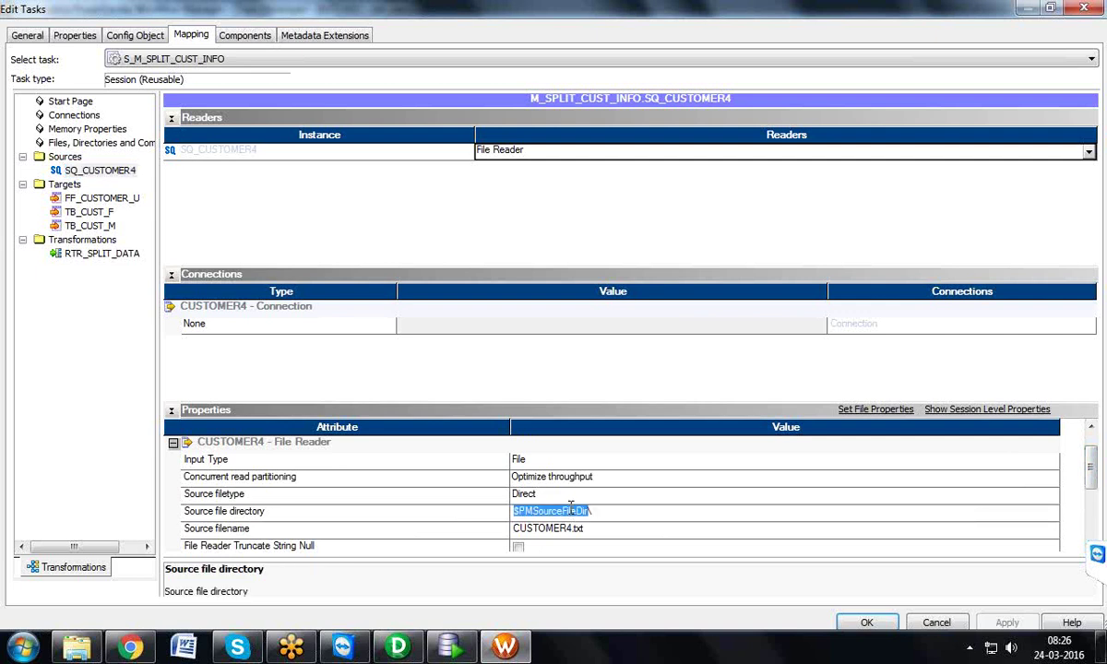
key(ctrl+v)
text(\)
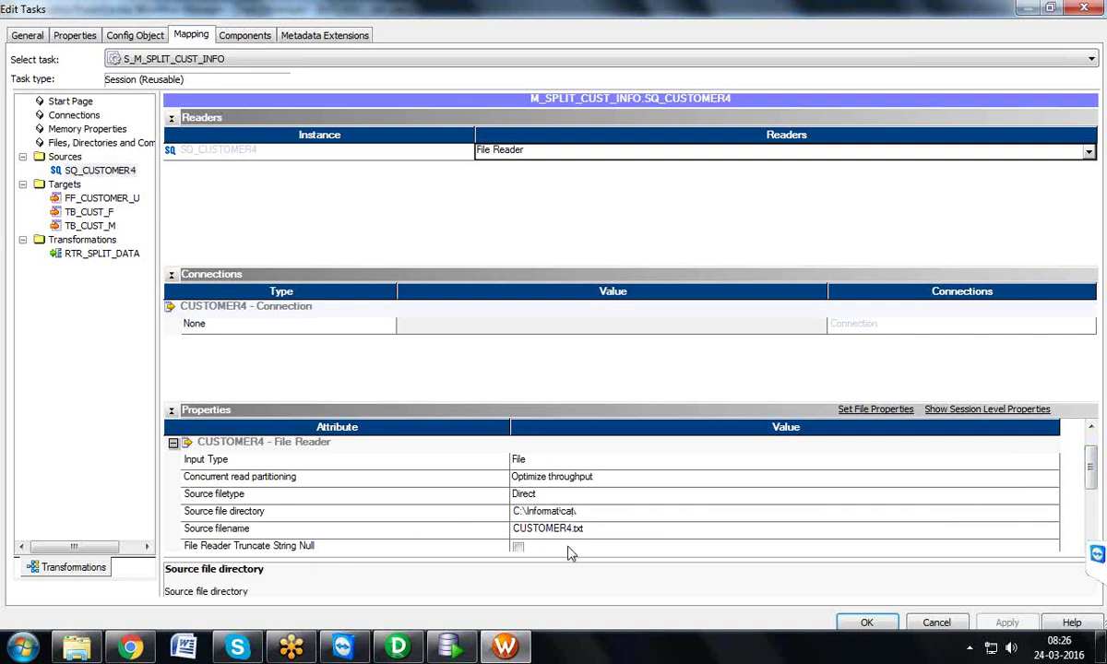
click(565, 529)
double_click(565, 529)
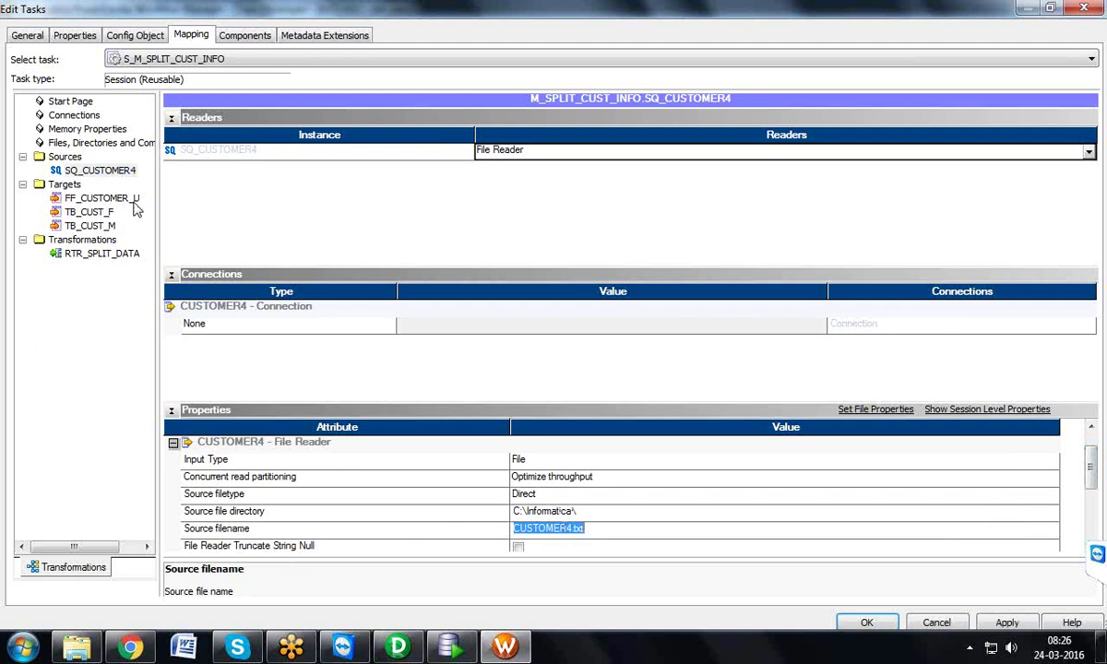
- Assign the relational connection BATCH52 to the target TB_CUST_F
click(97, 211)
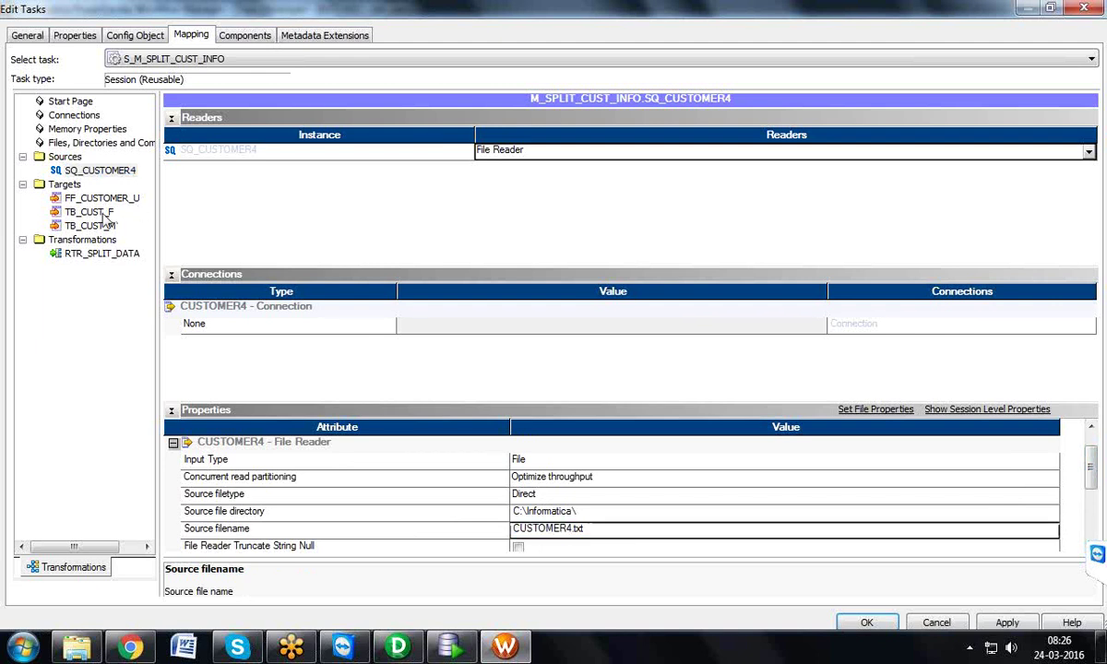
click(802, 308)
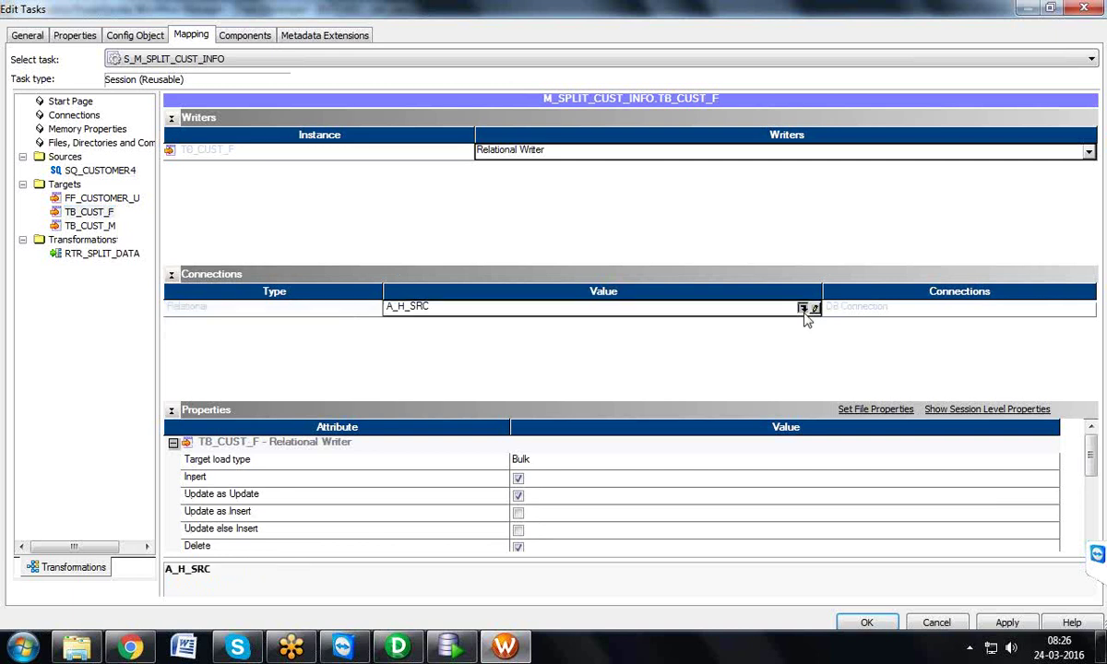
drag(591, 332, 588, 358)
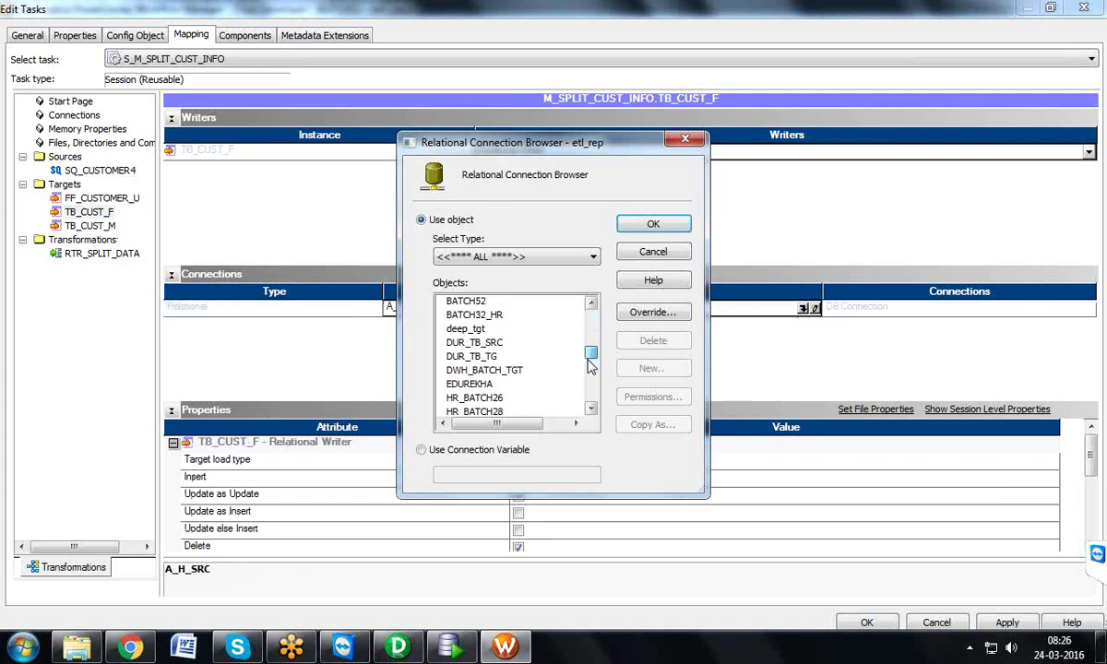
click(487, 301)
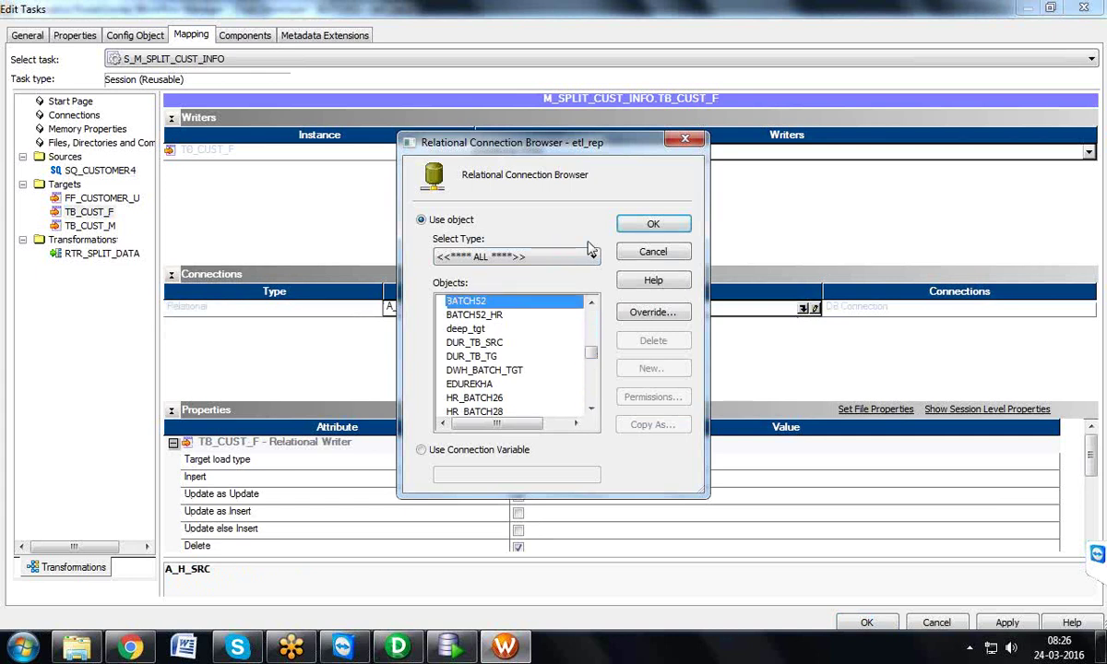
click(646, 227)
- Set the target load type of TB_CUST_F to Normal and enable its truncate target table option
click(517, 459)
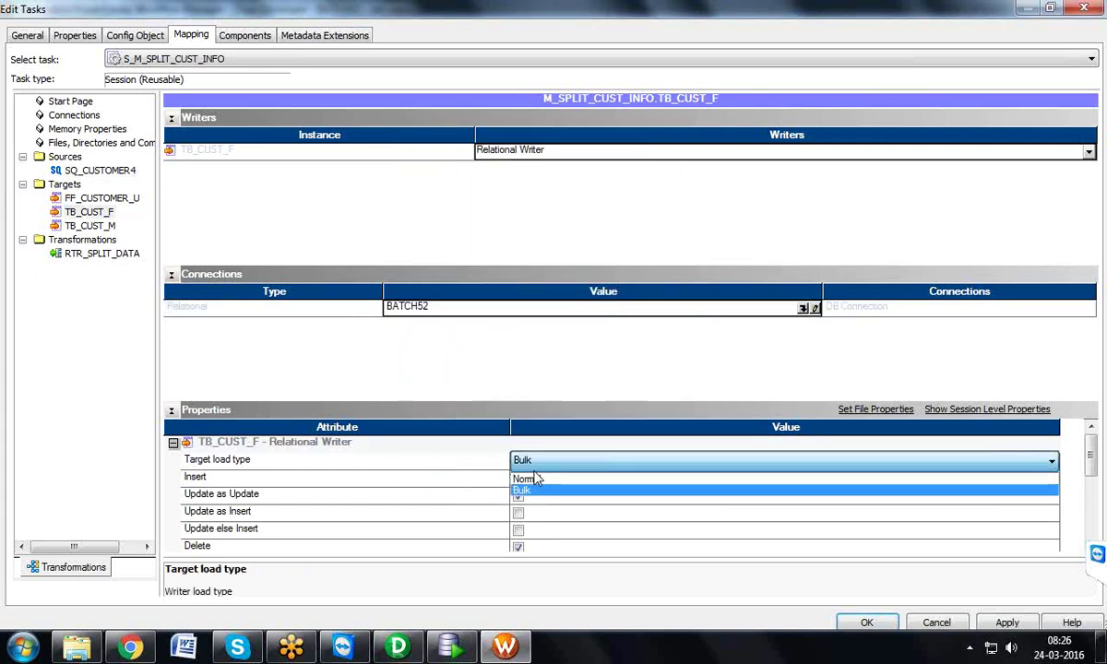
click(521, 476)
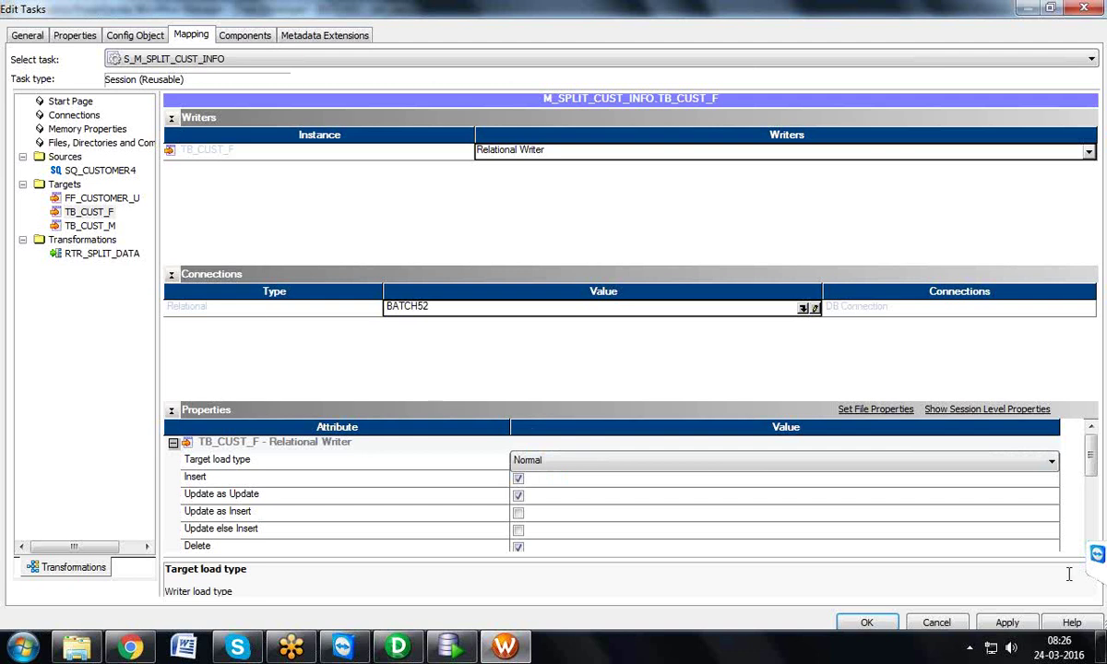
drag(1091, 454, 1091, 473)
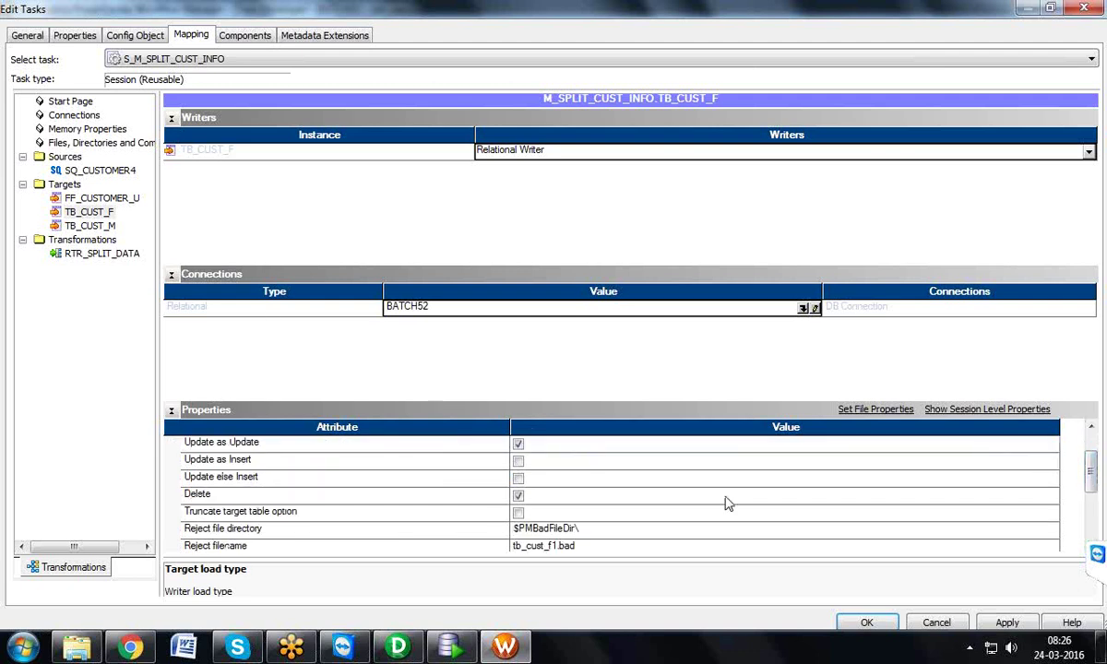
click(522, 514)
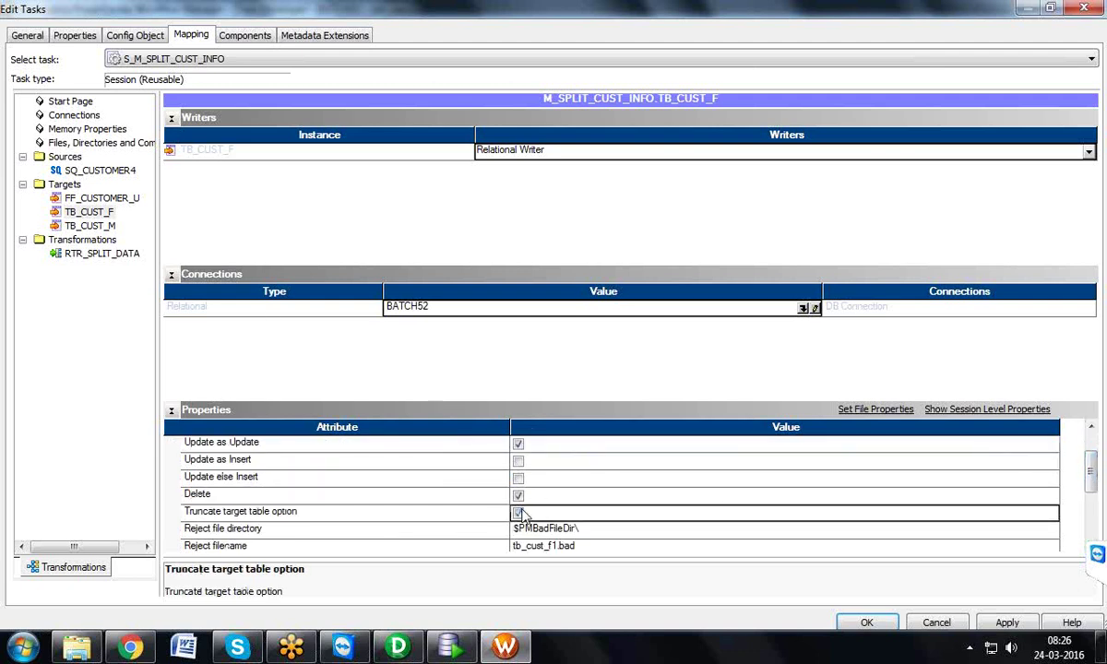
- Enable the truncate target table option for TB_CUST_M and browse the relational connections available for this target
click(92, 226)
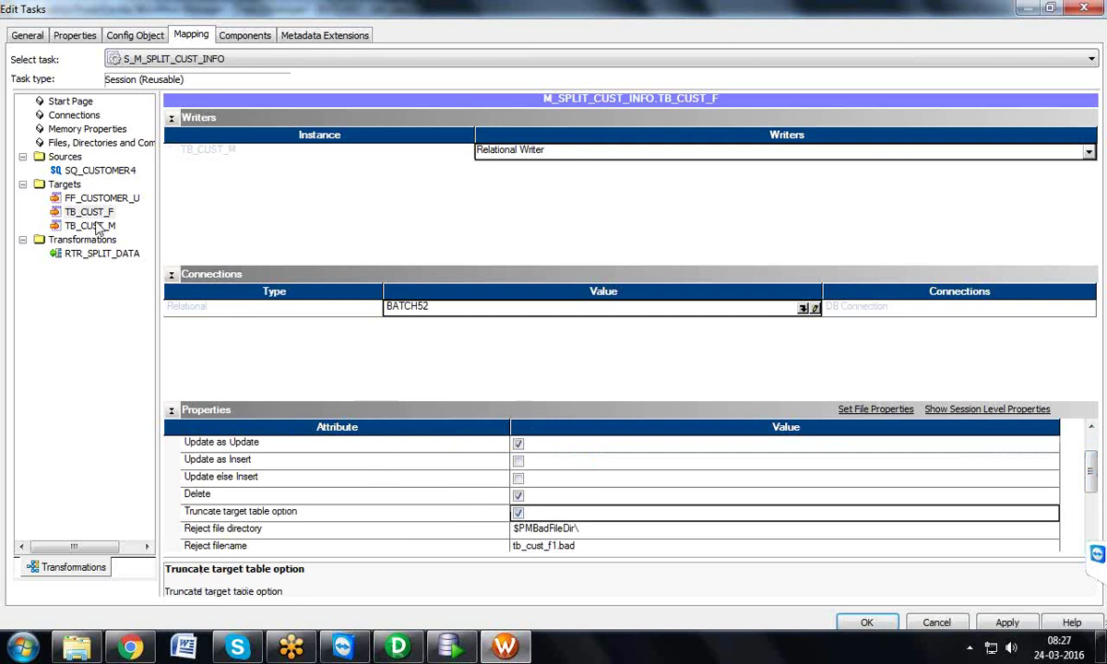
click(93, 226)
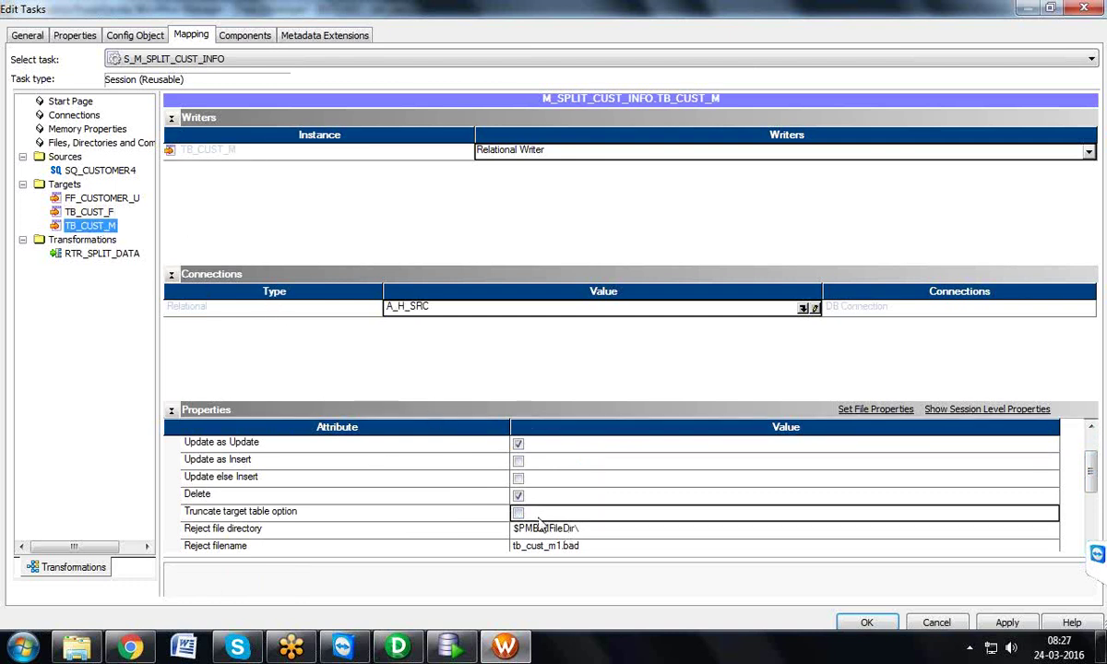
click(518, 513)
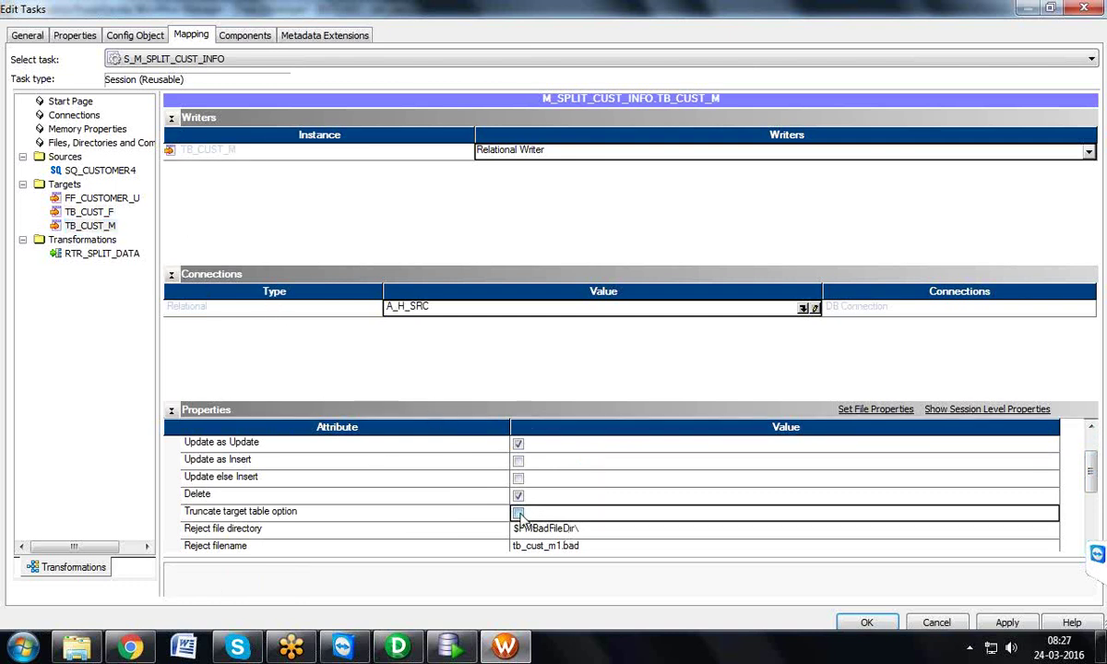
click(803, 309)
scroll(590, 340, down, 5)
scroll(554, 337, down, 10)
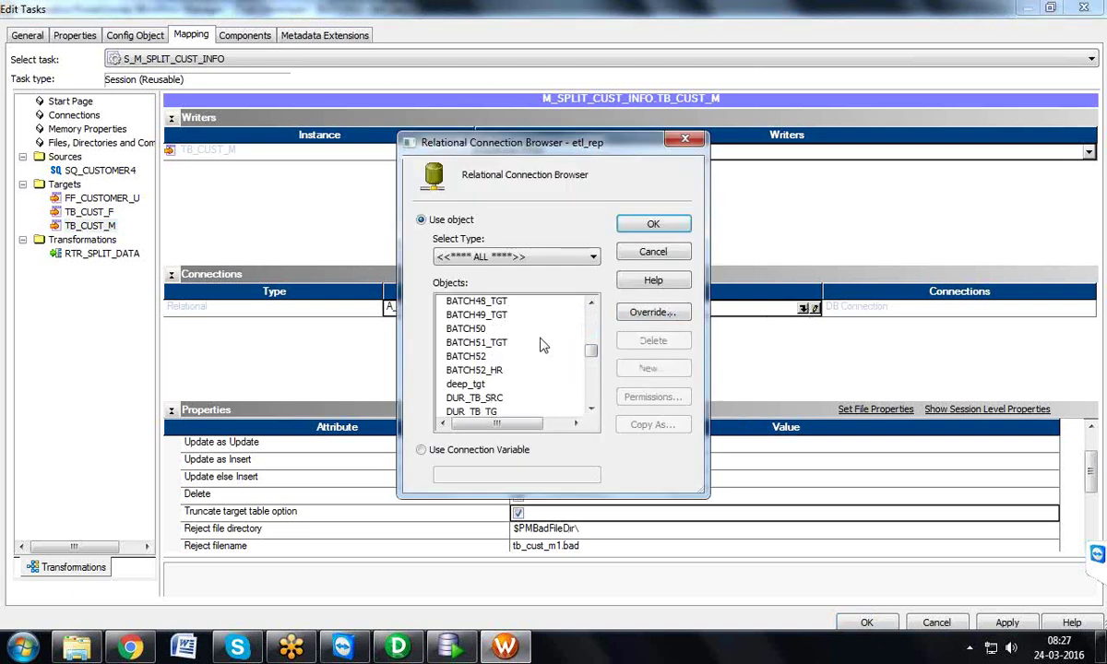
- Assign the BATCH52 relational connection to target TB_CUST_M and set its target load type to Normal
click(468, 357)
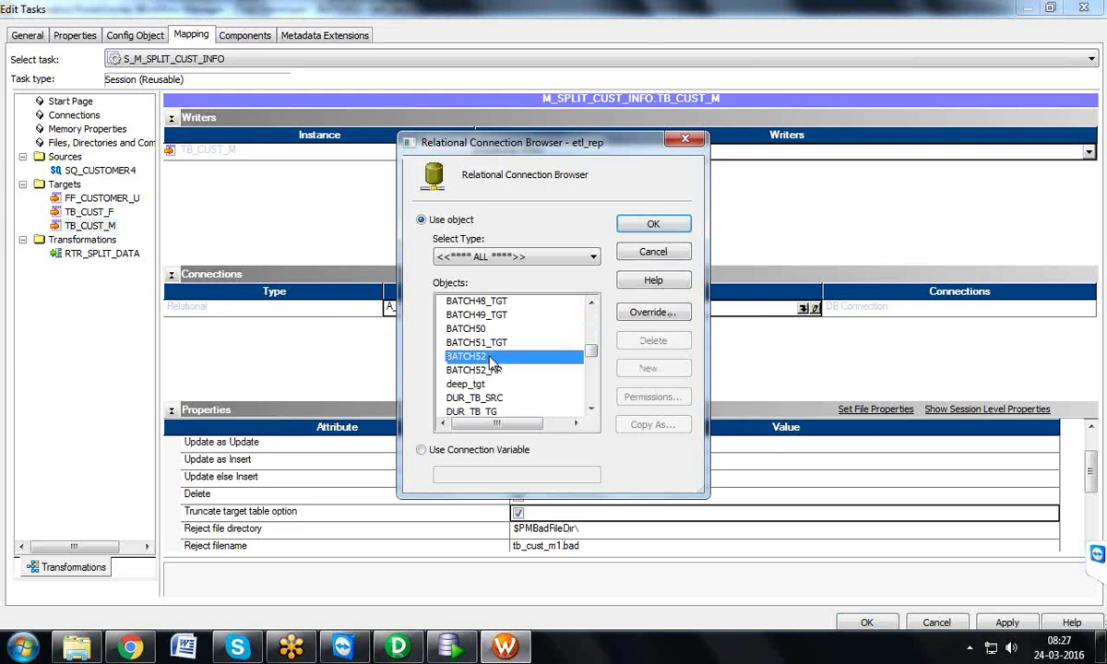
click(652, 224)
scroll(1024, 429, up, 1)
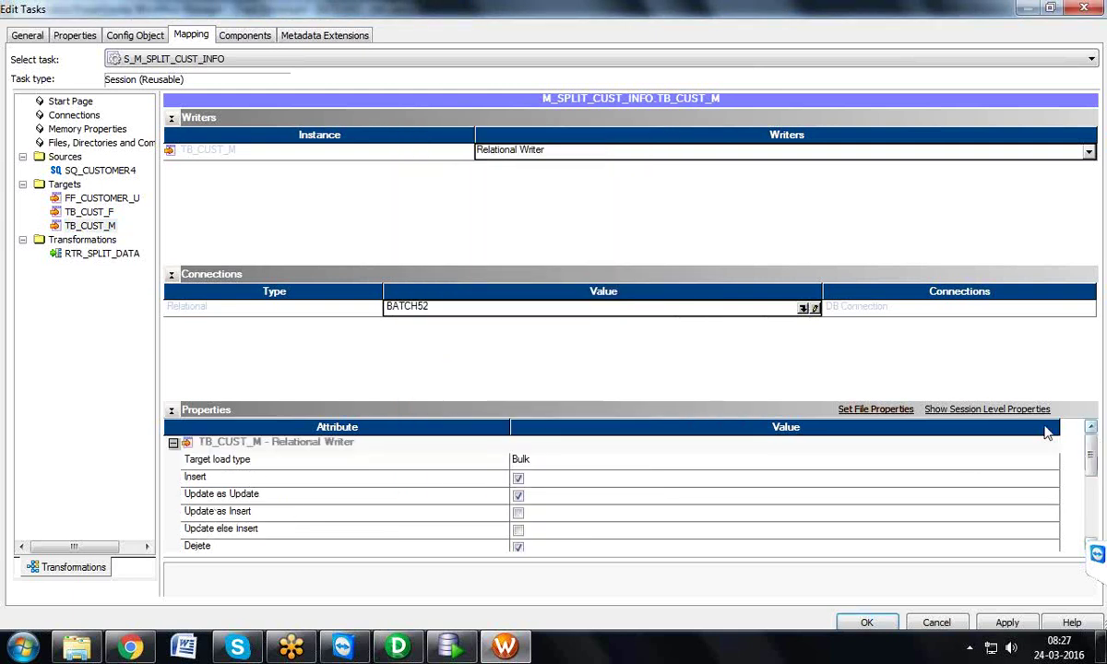
click(683, 472)
click(602, 462)
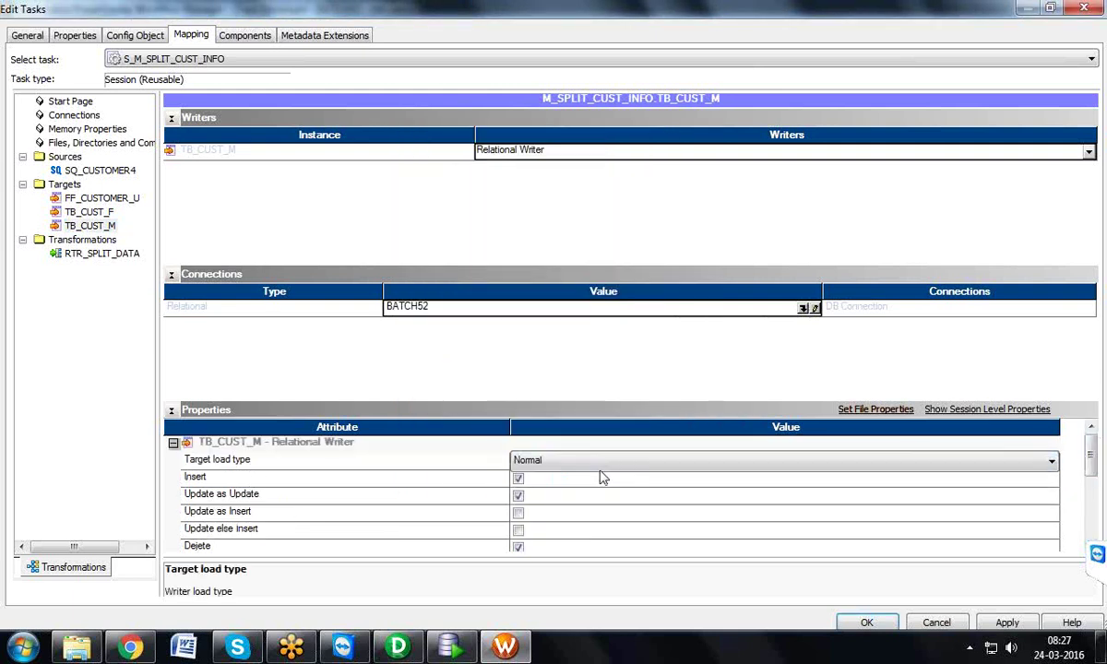
- Set the FF_CUSTOMER_U target's output file directory to C:\Informatica\ and its output filename to ff_customer_u.csv
click(87, 199)
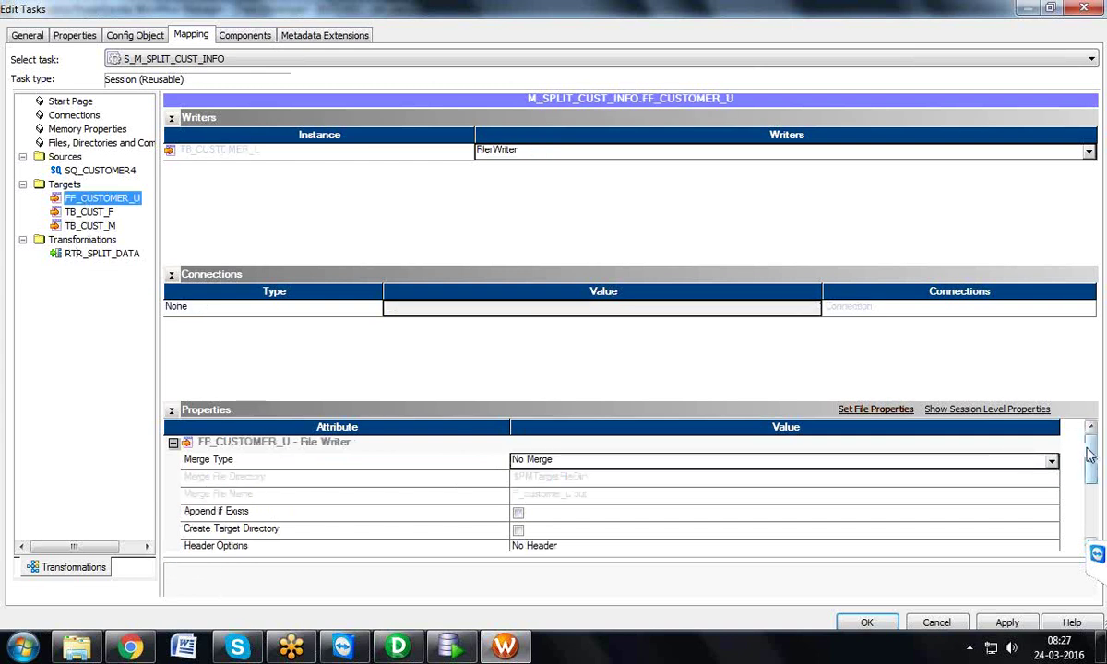
scroll(1088, 455, down, 3)
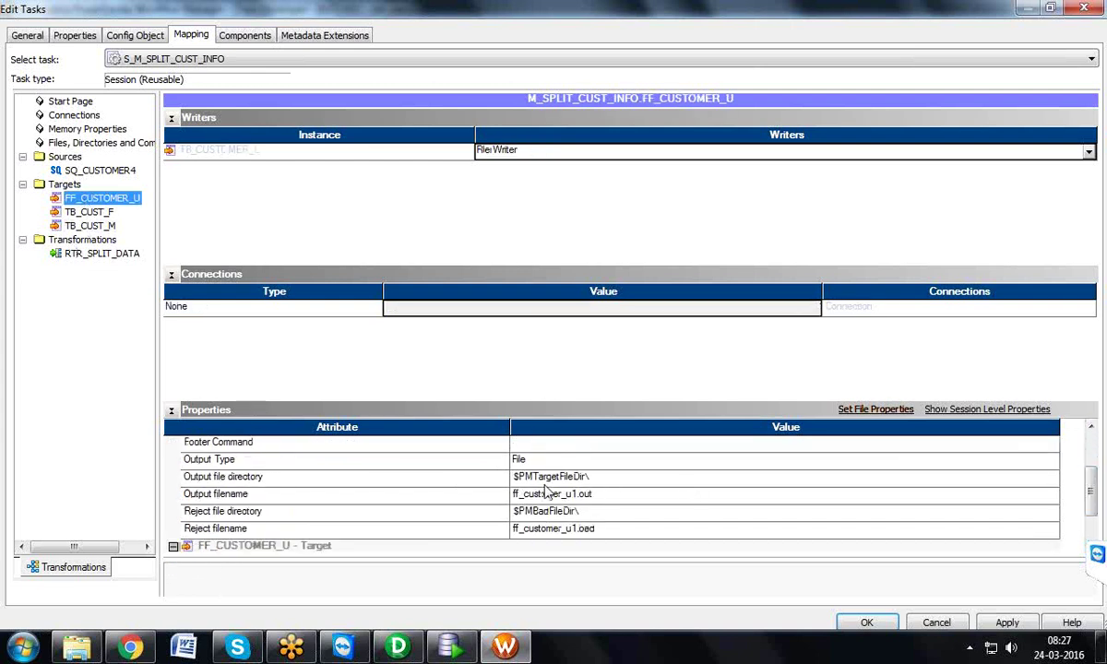
click(541, 478)
double_click(540, 478)
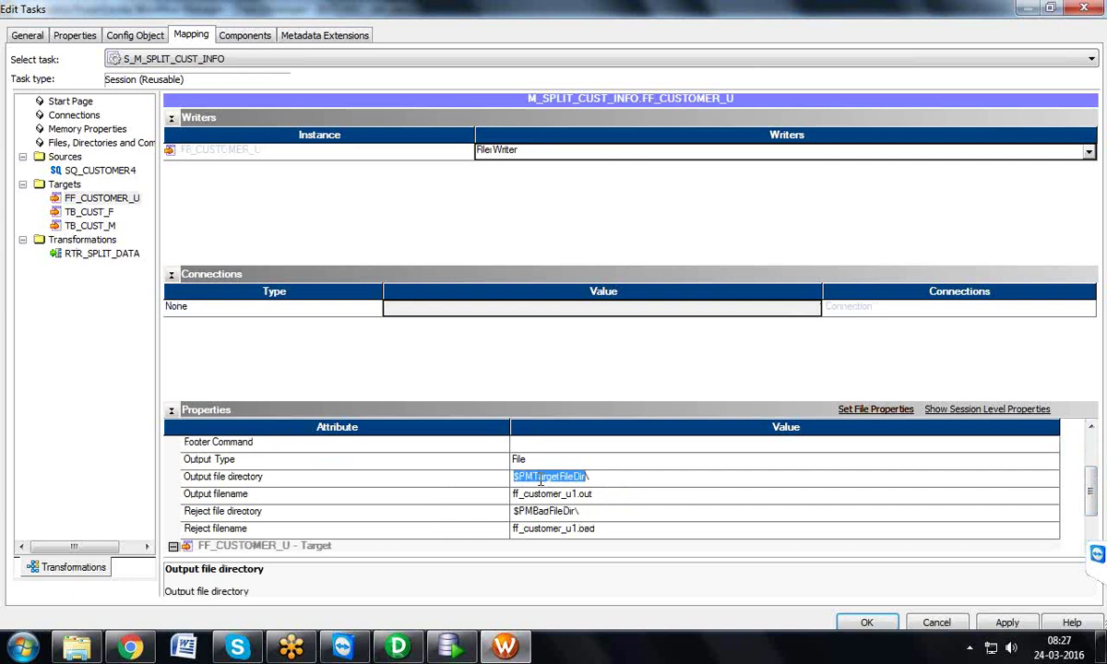
text(C:\Informatica\)
click(597, 498)
key(BackSpace)
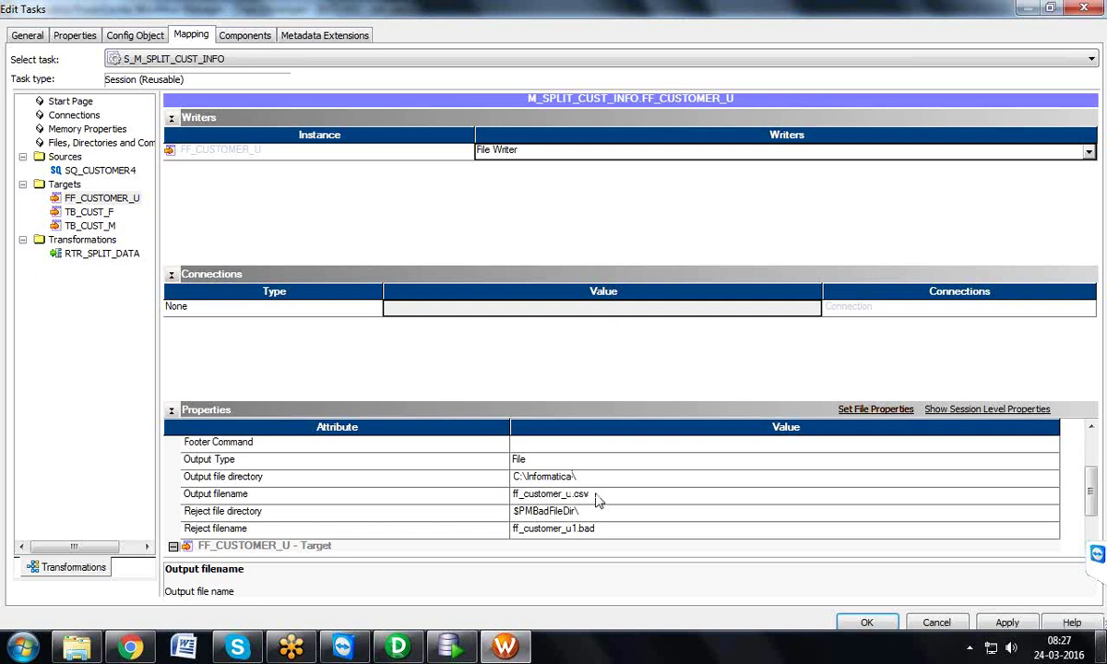
- Set the header options of the FF_CUSTOMER_U target file to Output Field Names
click(1090, 428)
click(1091, 428)
click(1090, 428)
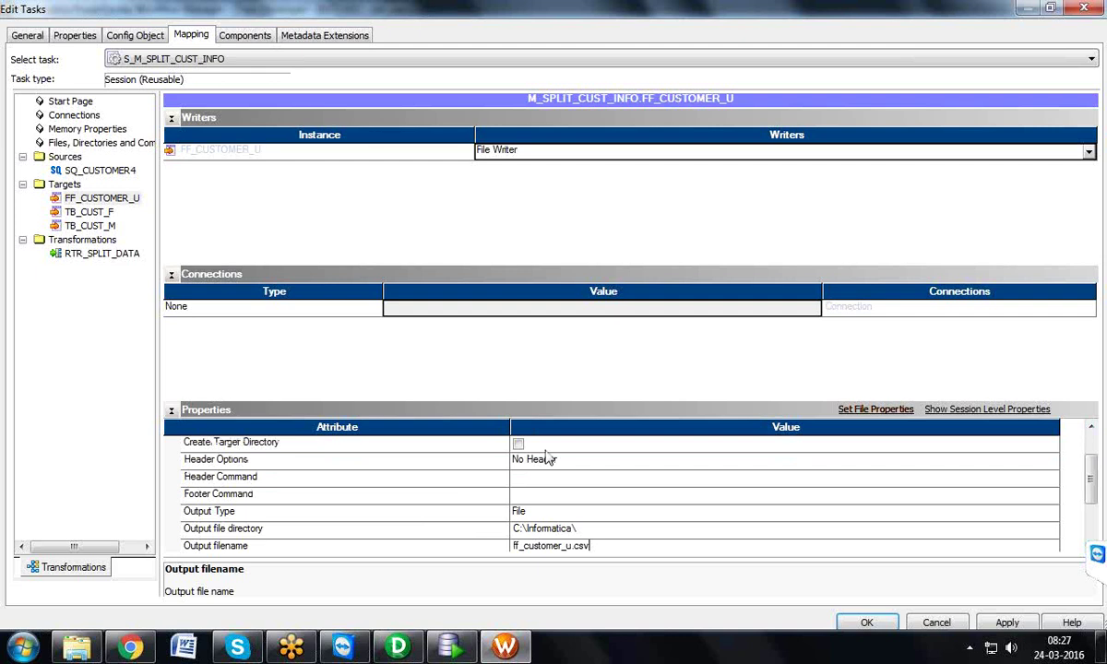
click(513, 460)
click(566, 472)
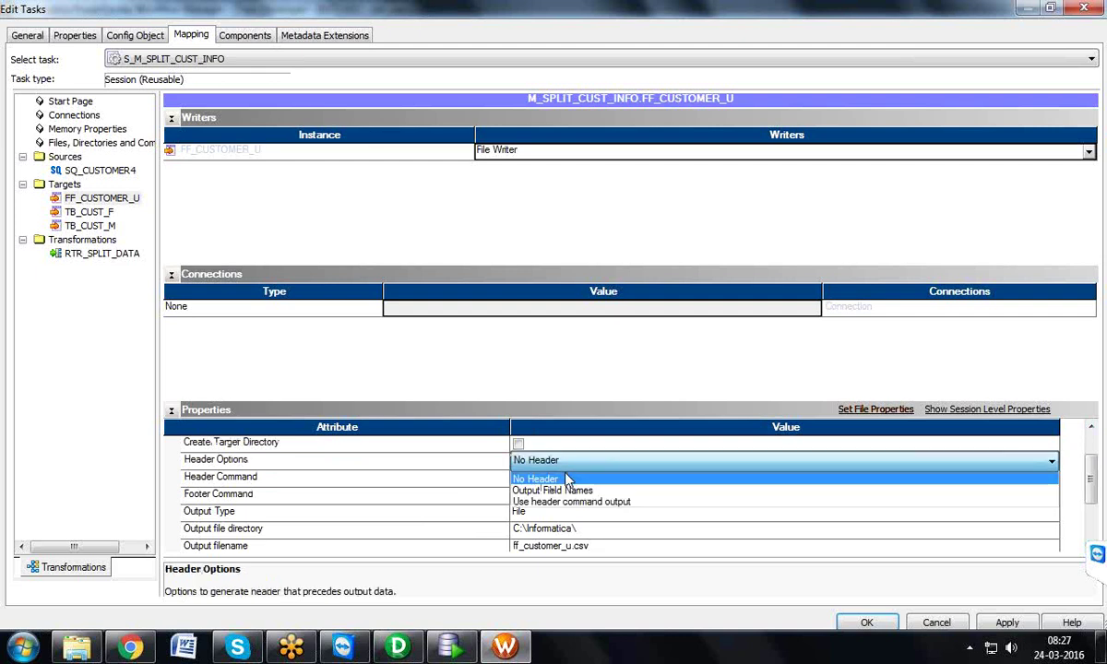
click(565, 489)
scroll(1098, 489, down, 1)
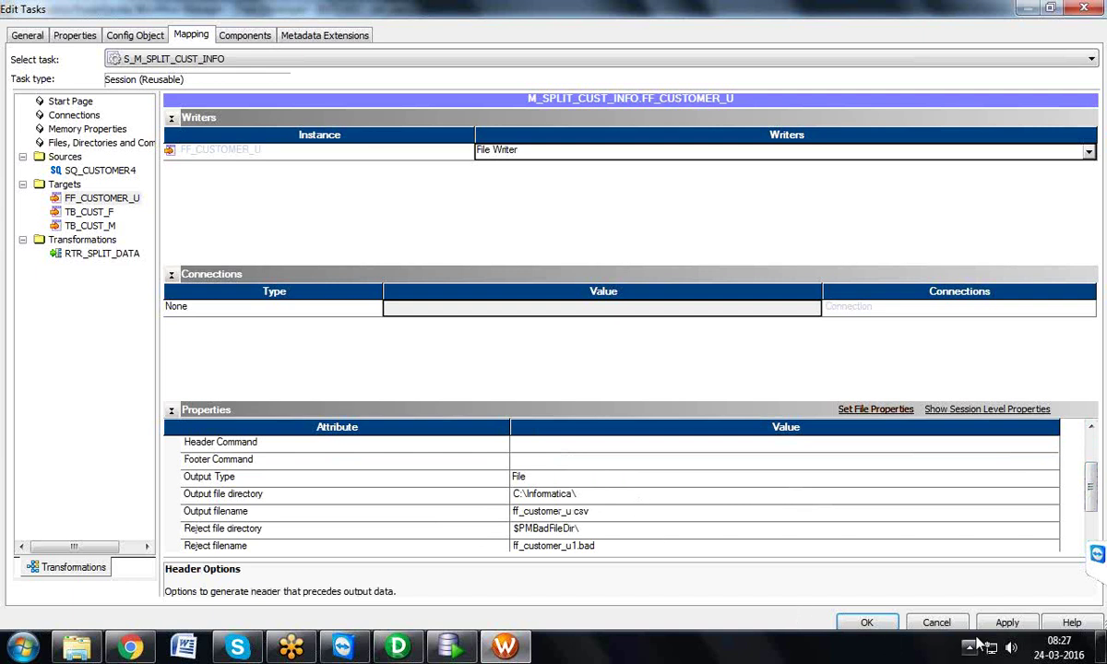
- Apply the edits to session S_M_SPLIT_CUST_INFO and save it to the repository
click(1006, 622)
click(877, 623)
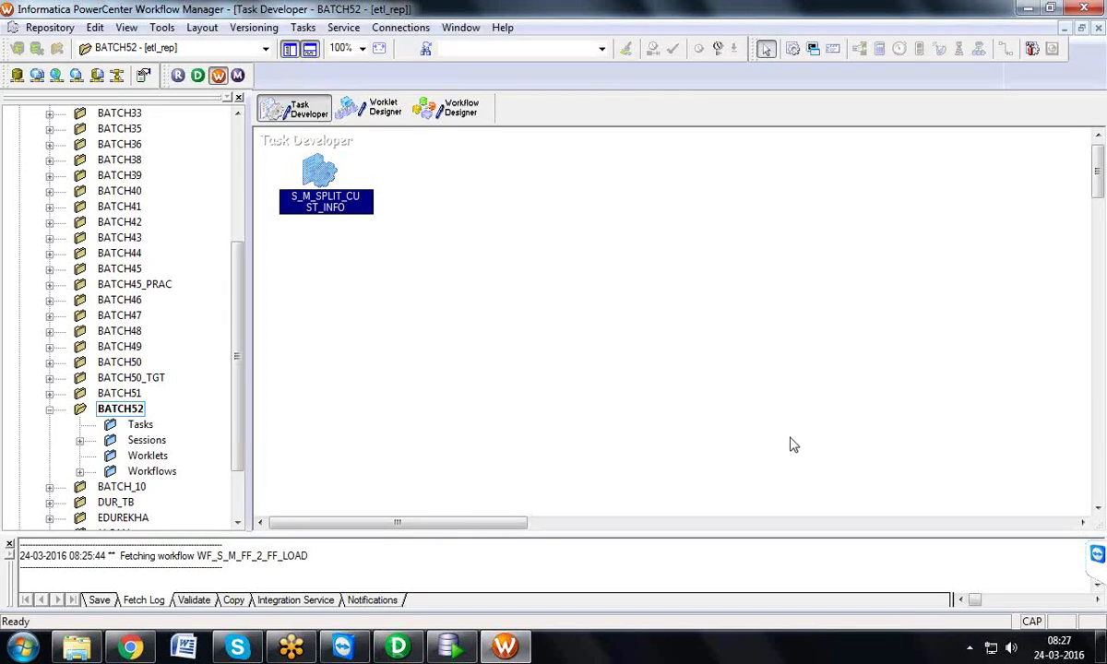
click(51, 28)
click(55, 233)
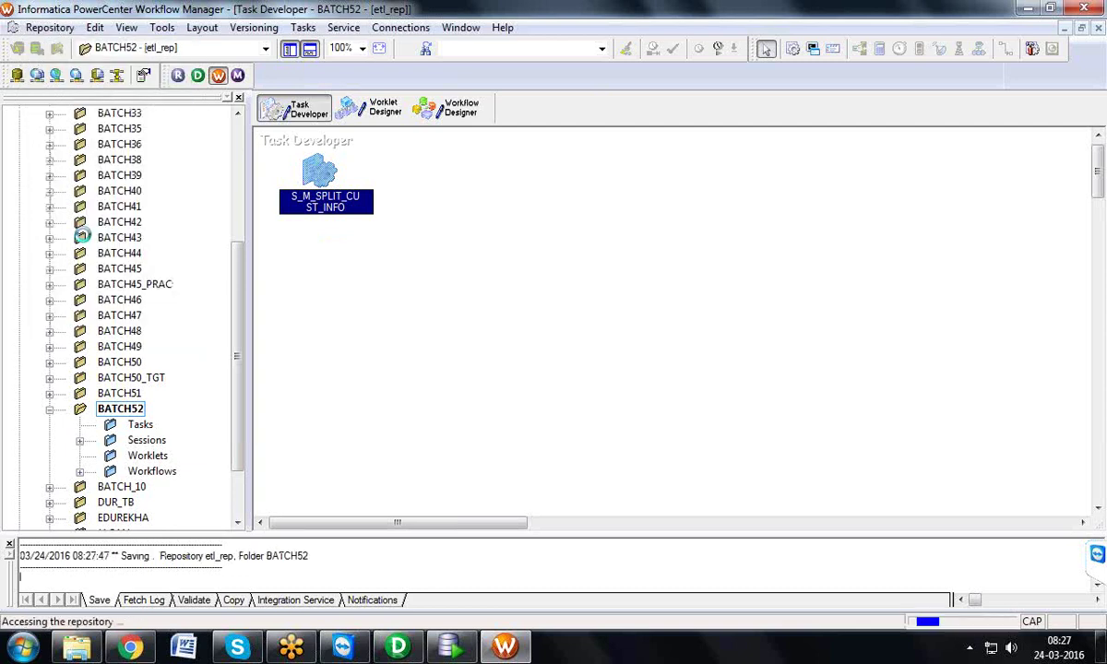
- Open the Workflow Designer workspace and check the M_SPLIT_CUST_INFO mapping in PowerCenter Designer before returning to Workflow Manager
click(449, 111)
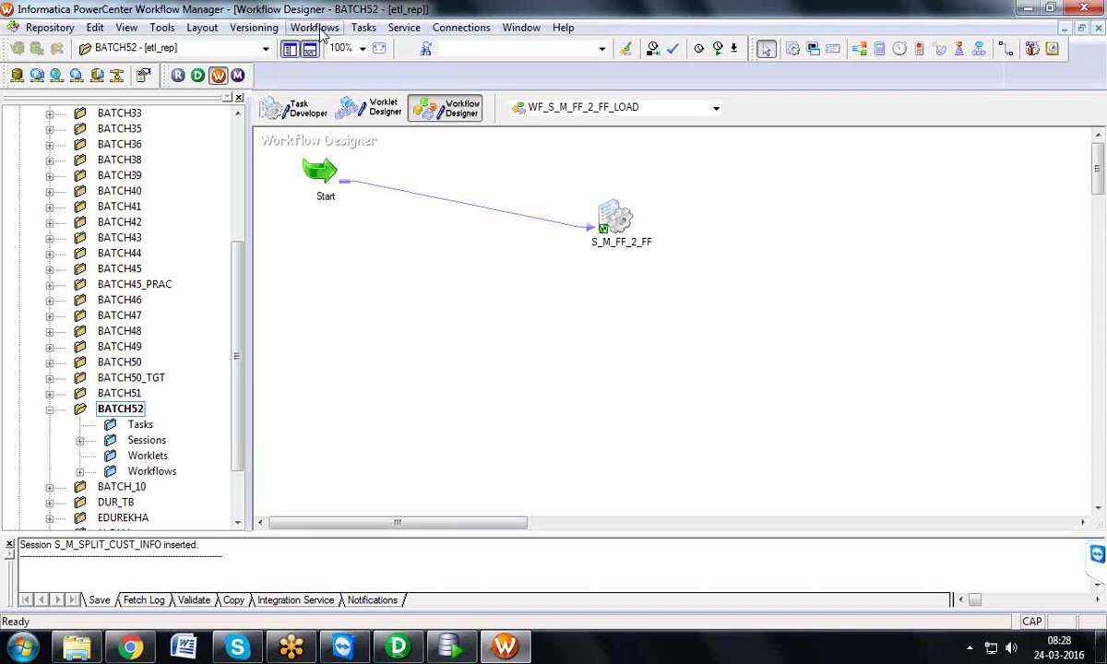
click(399, 645)
click(334, 270)
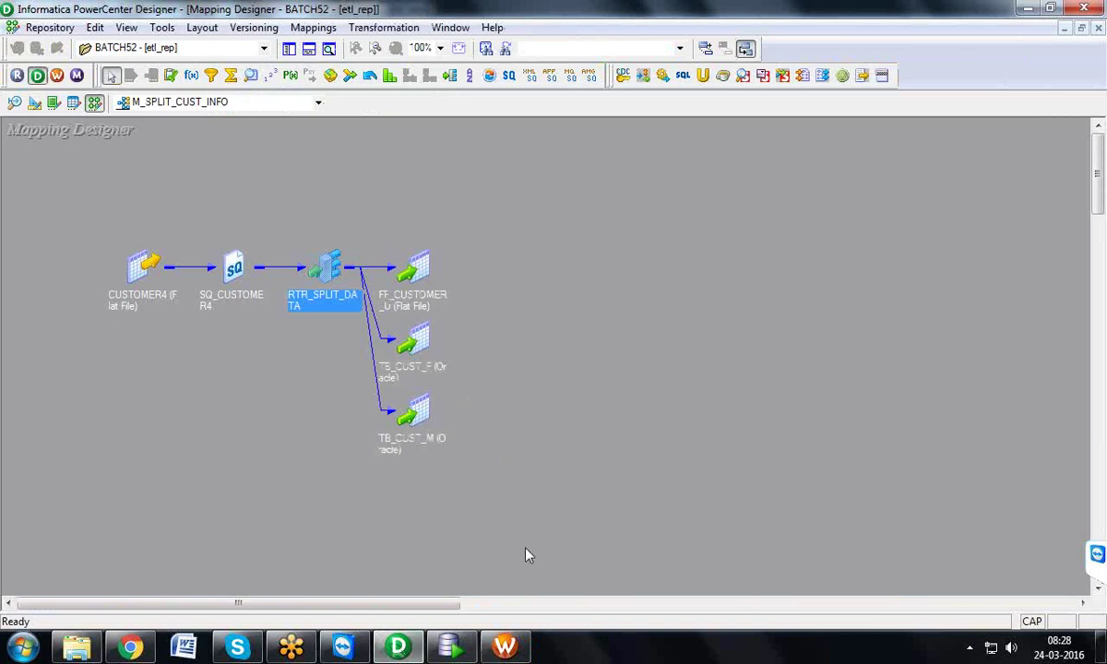
click(505, 646)
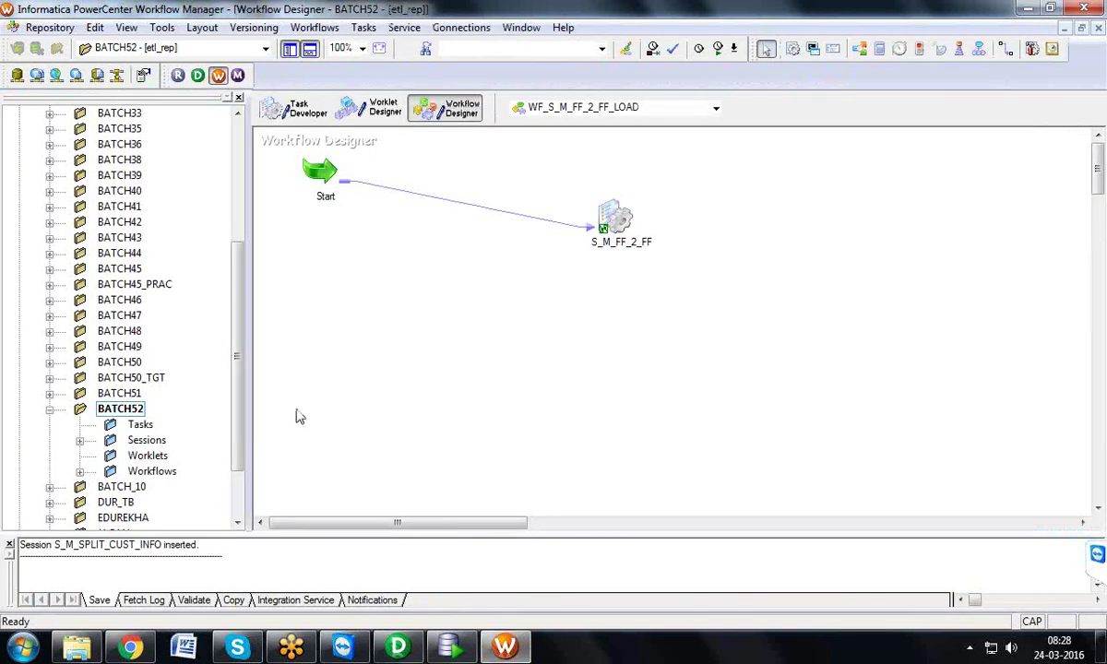
- Create a new workflow named WF_S_M_SPLIT_CUST_INFO that uses the etl_int integration service
click(314, 27)
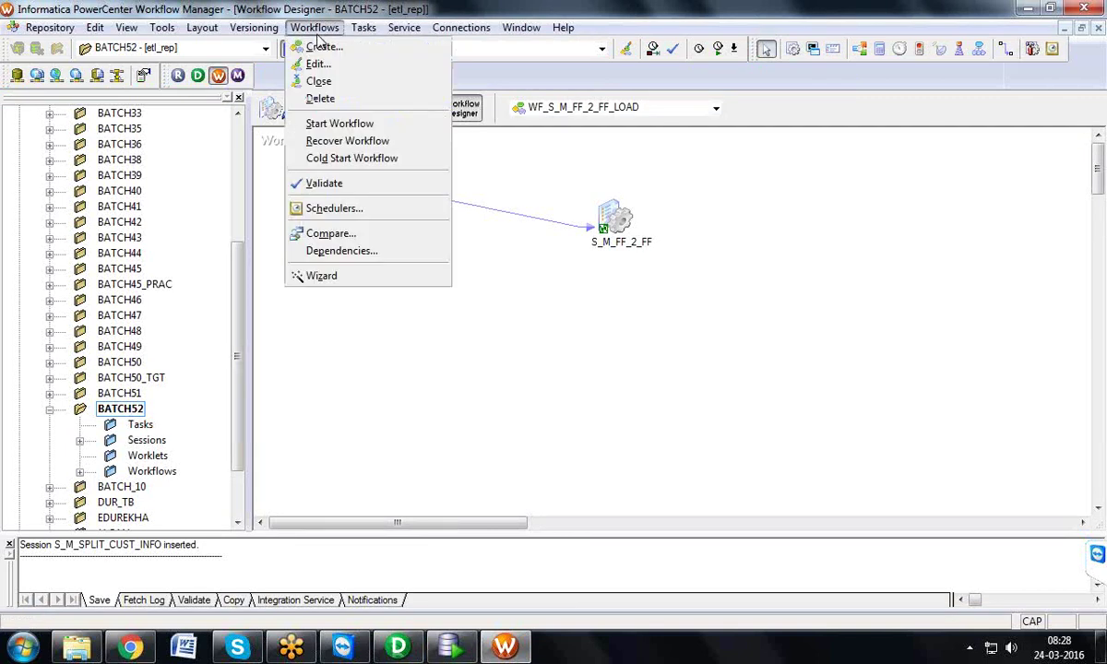
click(318, 44)
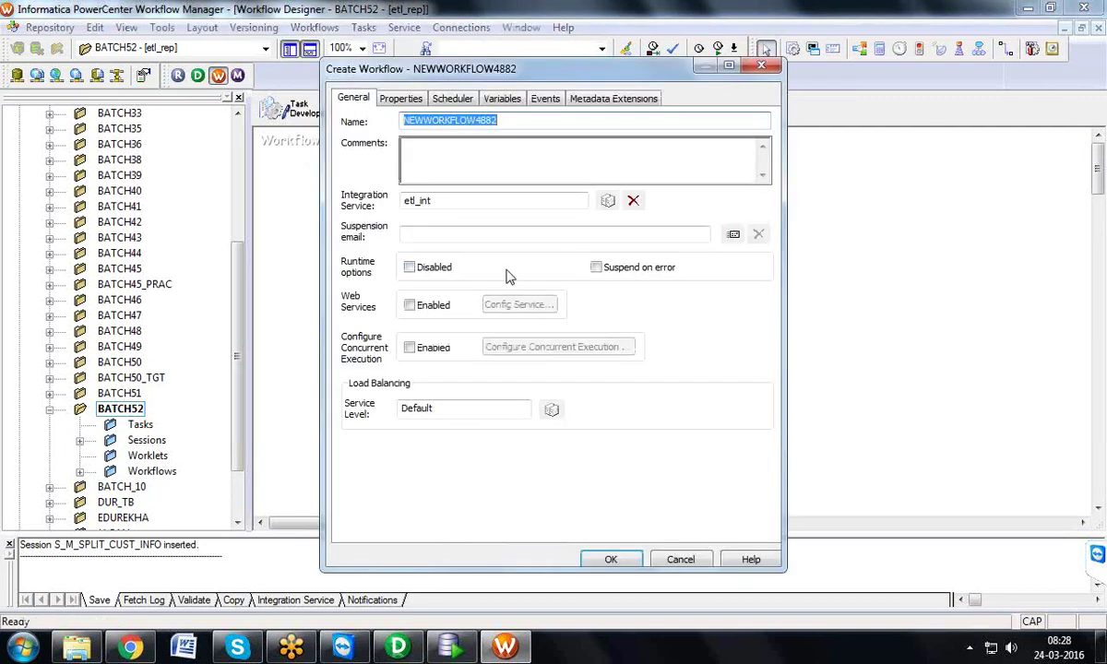
text(WF)
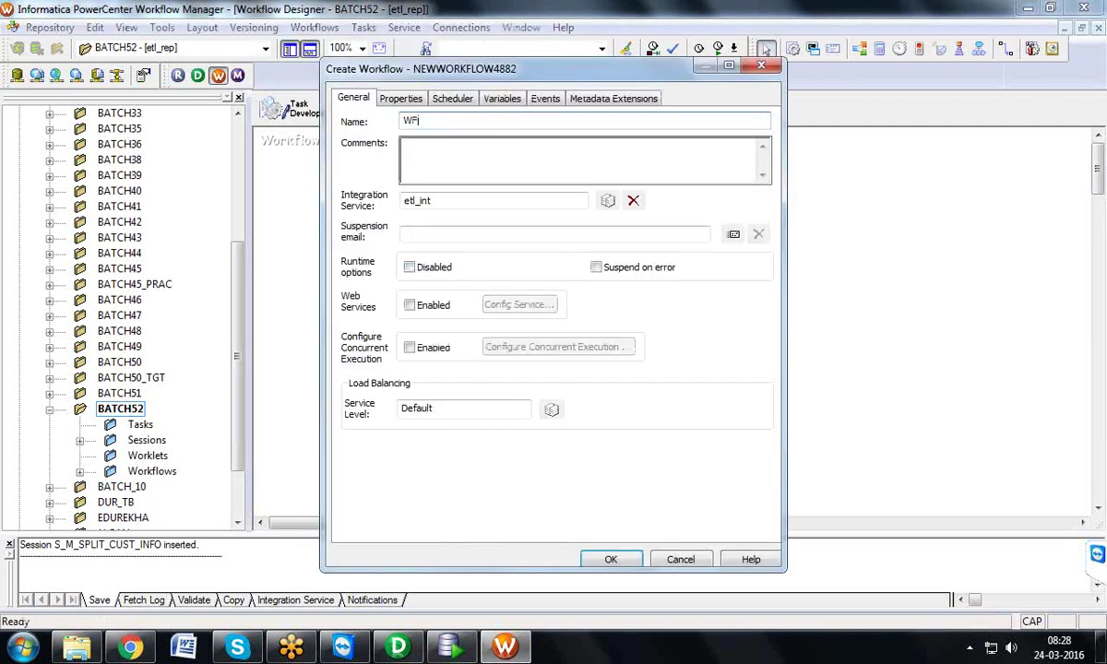
text(_S_)
text(M_)
text(FF)
text(_)
key(BackSpace)
key(BackSpace)
text(SPLIT_CUST_INFO)
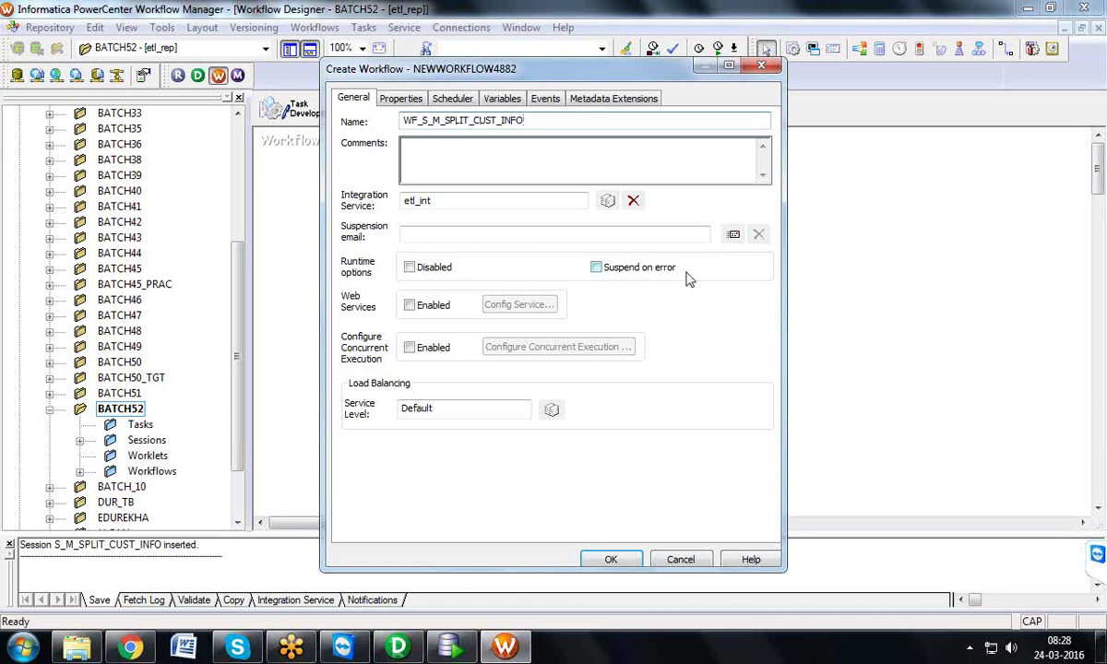
click(611, 559)
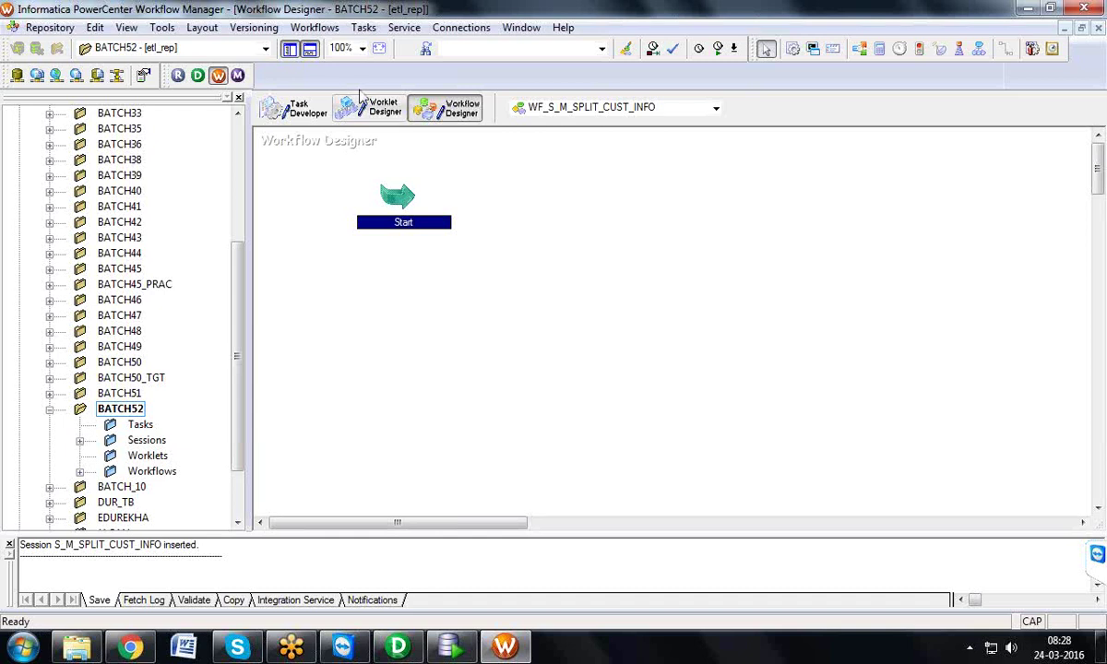
- Add the S_M_SPLIT_CUST_INFO session from the BATCH52 folder to the workflow, beside the Start task
click(310, 50)
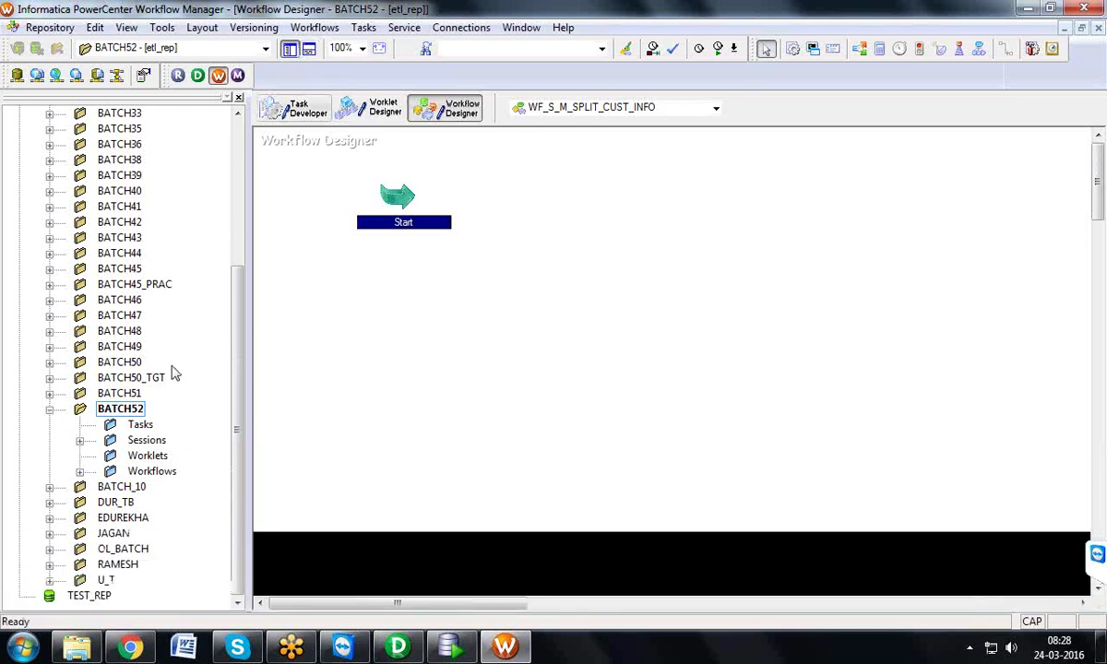
click(79, 441)
drag(96, 602, 178, 551)
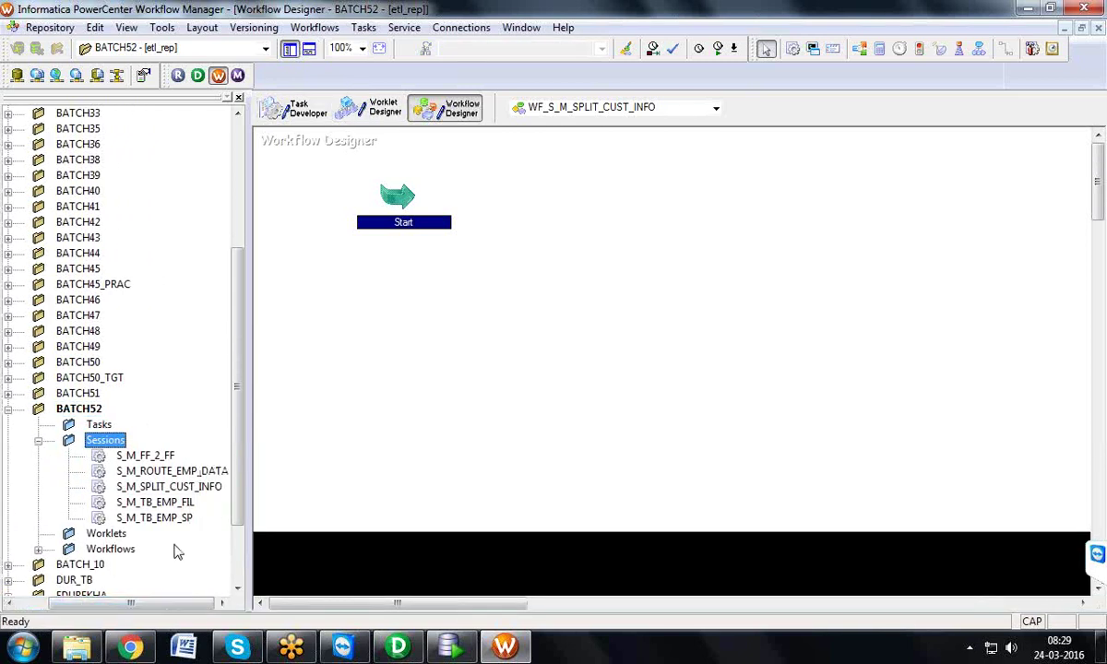
drag(166, 486, 673, 205)
- Link the Start task to the S_M_SPLIT_CUST_INFO session and save the workflow to the repository
click(364, 27)
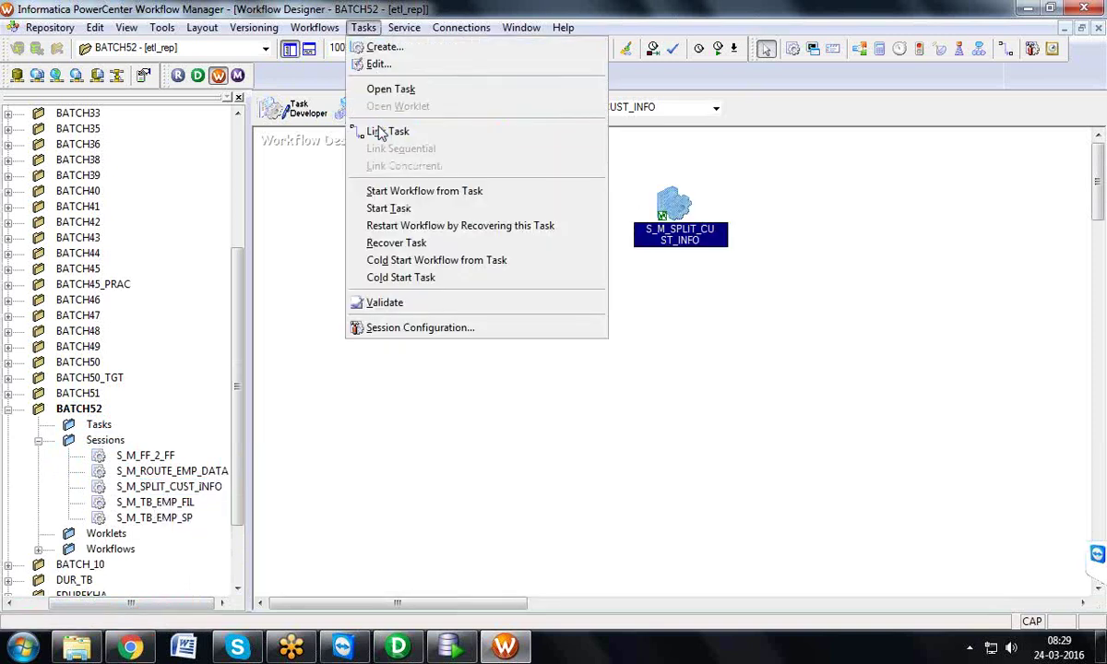
click(374, 132)
drag(392, 196, 657, 212)
click(50, 27)
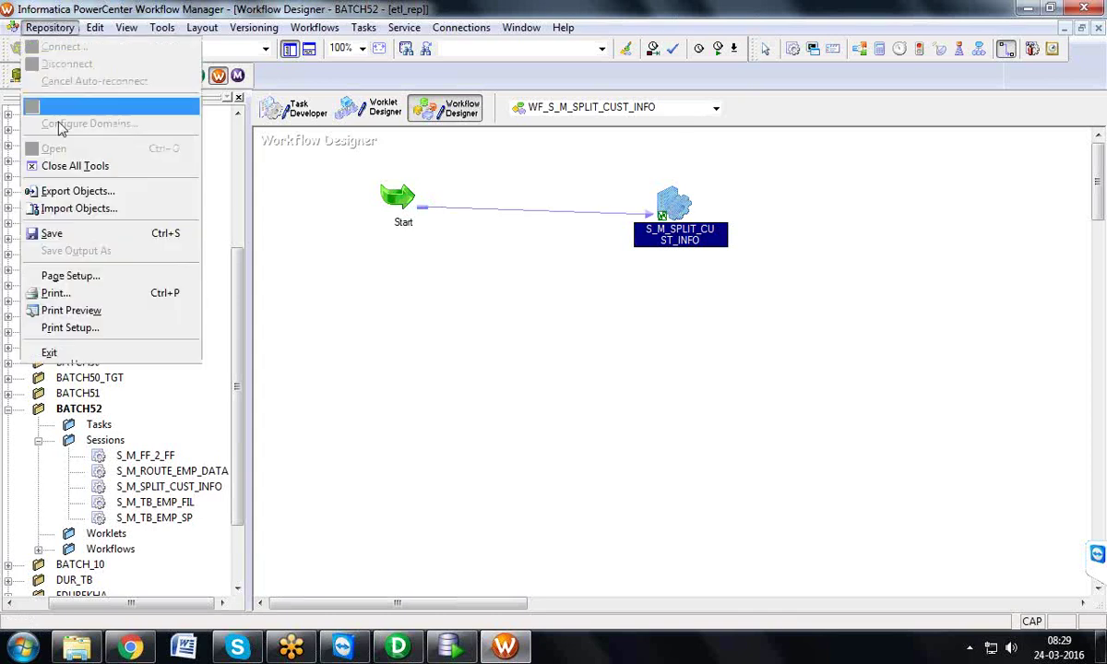
click(65, 237)
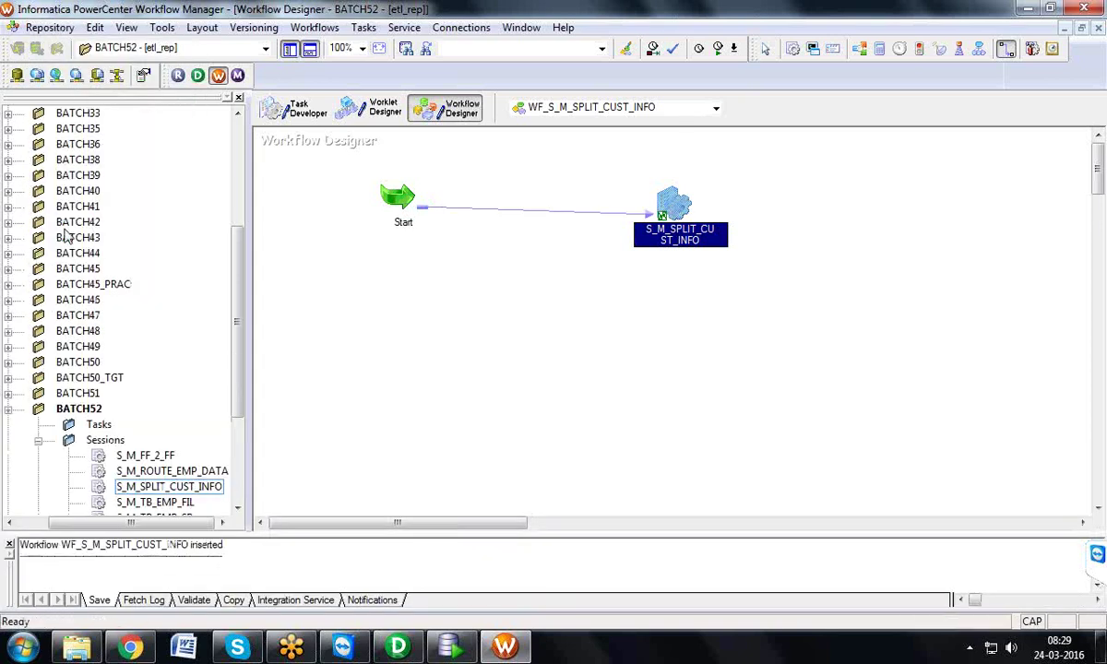
- Start workflow WF_S_M_SPLIT_CUST_INFO and close the empty properties pane in the Workflow Monitor to show the full run list
click(304, 35)
click(343, 122)
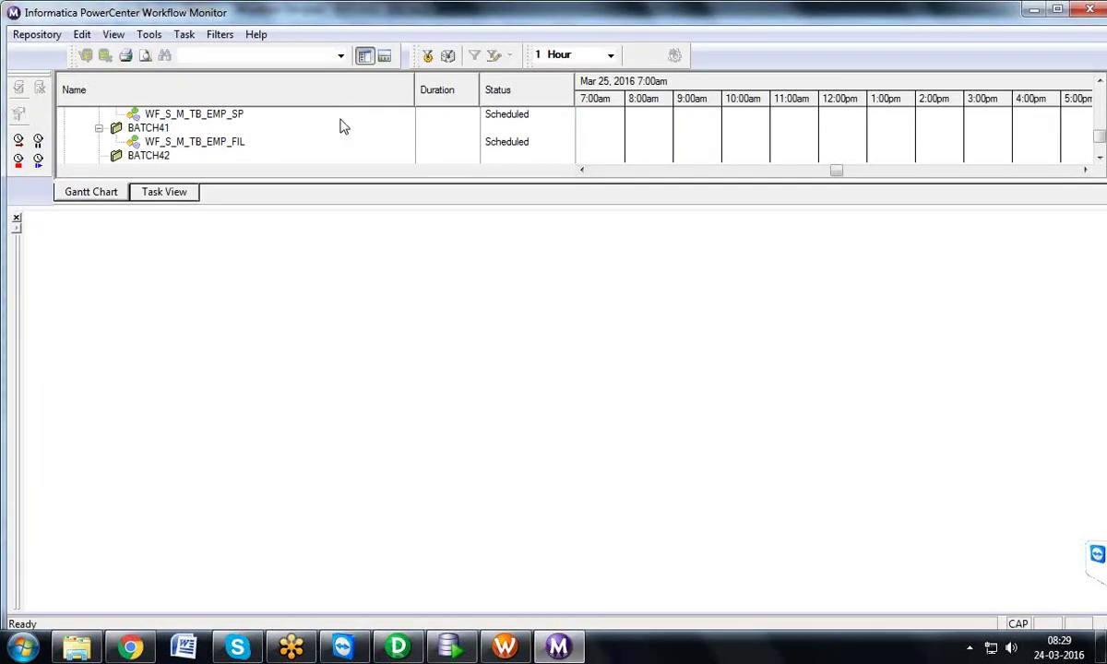
click(17, 218)
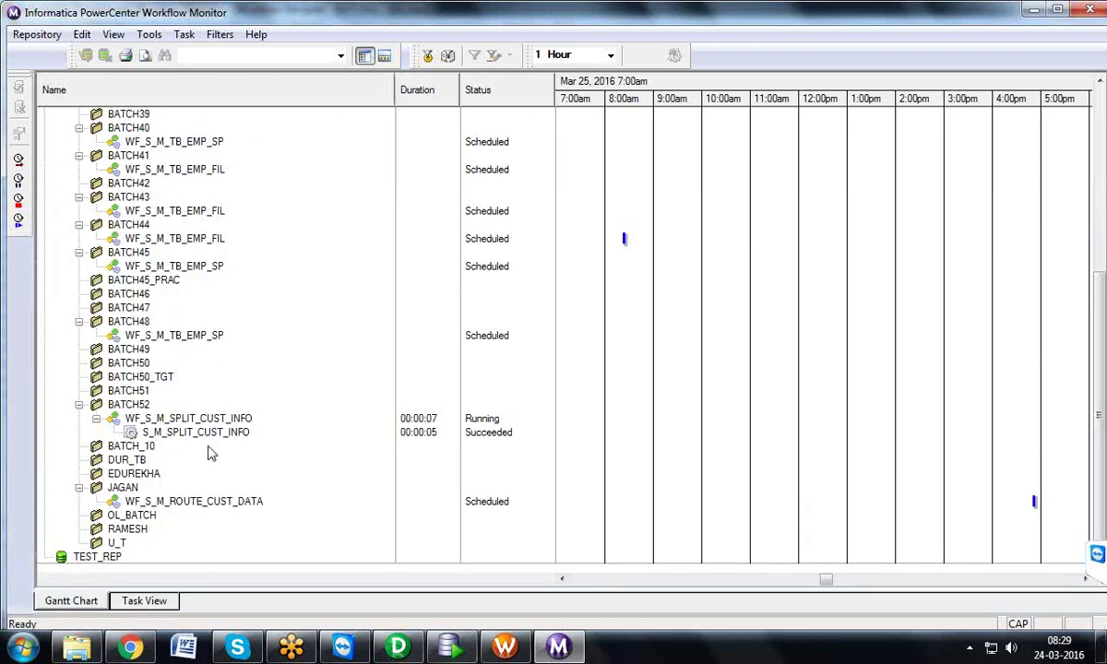
- Get the run properties of session S_M_SPLIT_CUST_INFO and examine its source and target success rows
click(202, 433)
right_click(205, 441)
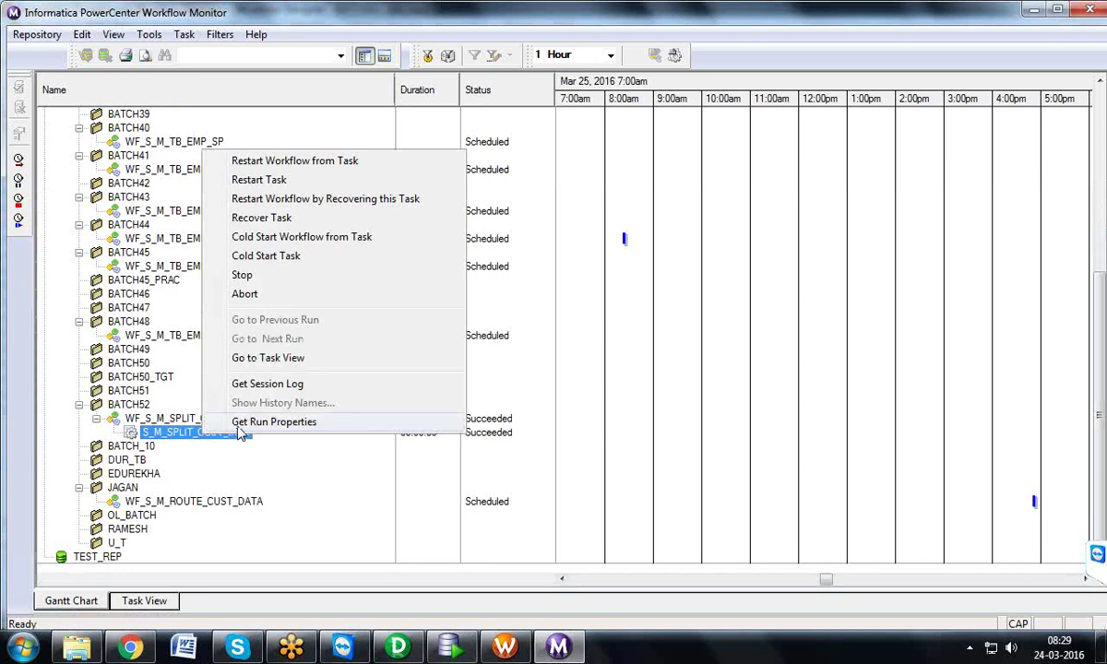
click(232, 421)
click(240, 422)
click(245, 436)
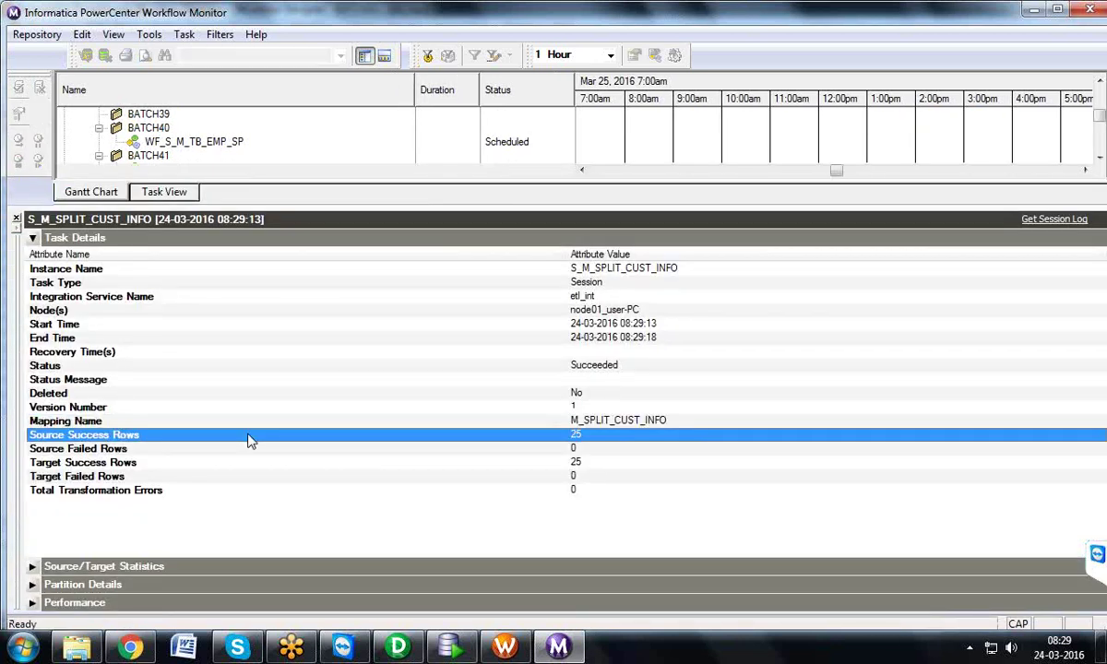
click(584, 466)
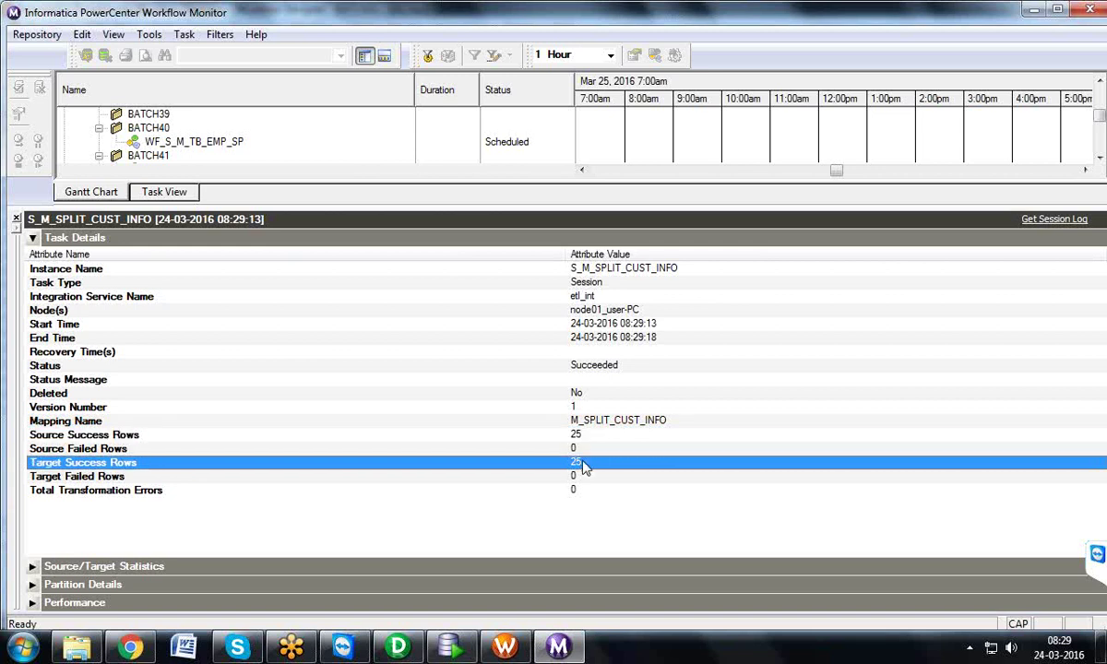
- Show the session's source/target statistics, widen the transformation name column, and compare the source's row counts with the targets'
click(32, 239)
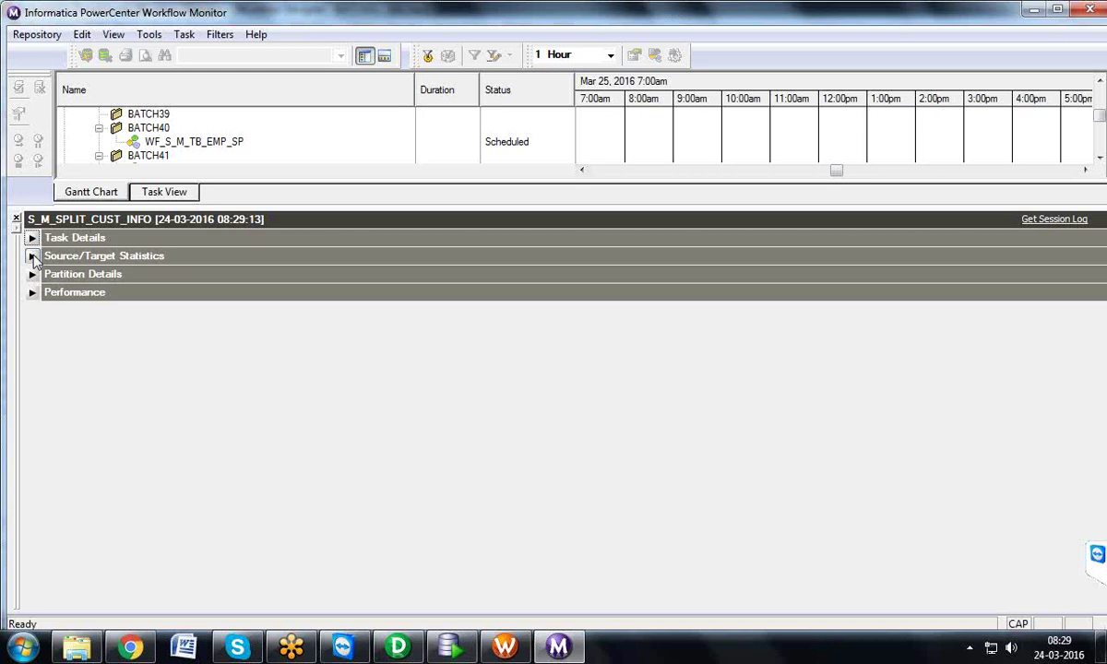
click(32, 257)
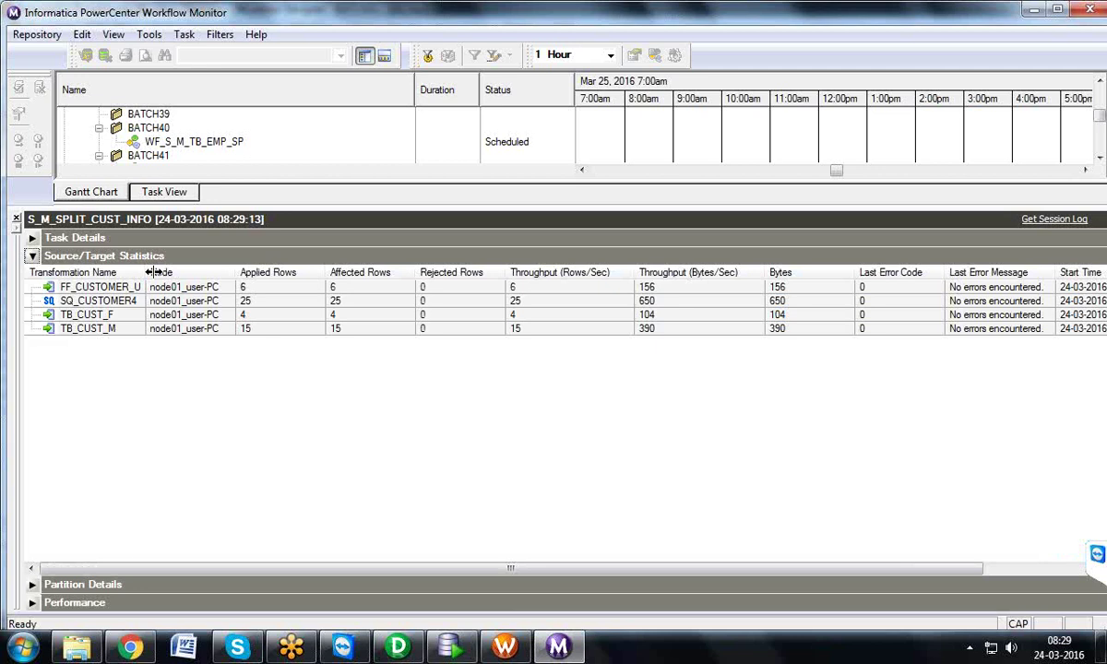
drag(152, 272, 214, 271)
click(173, 304)
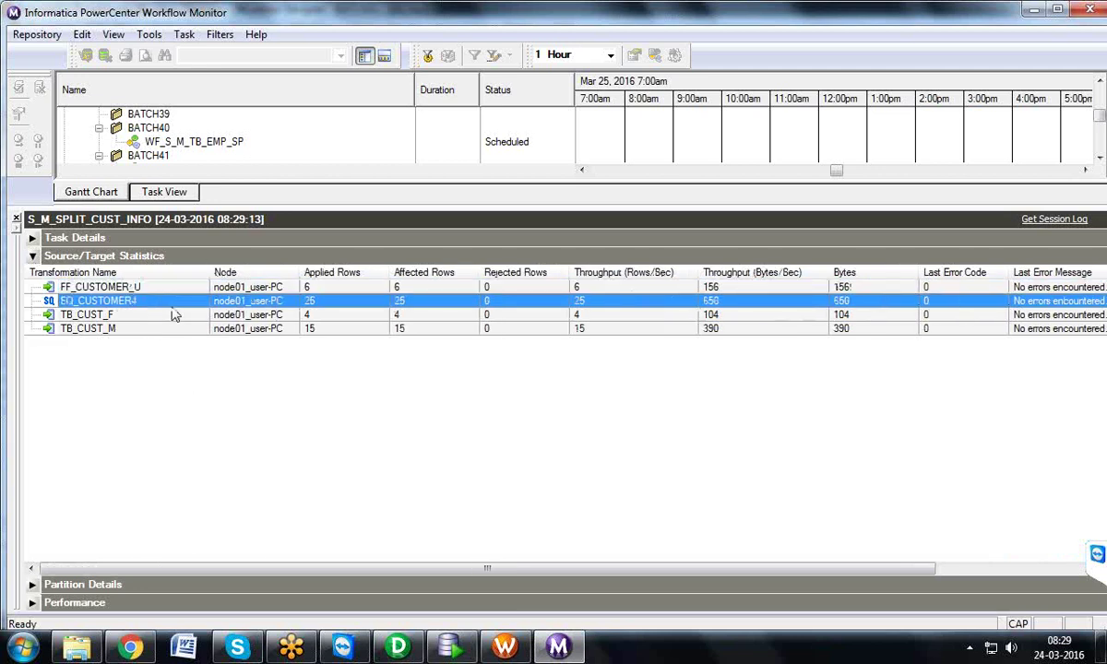
click(169, 330)
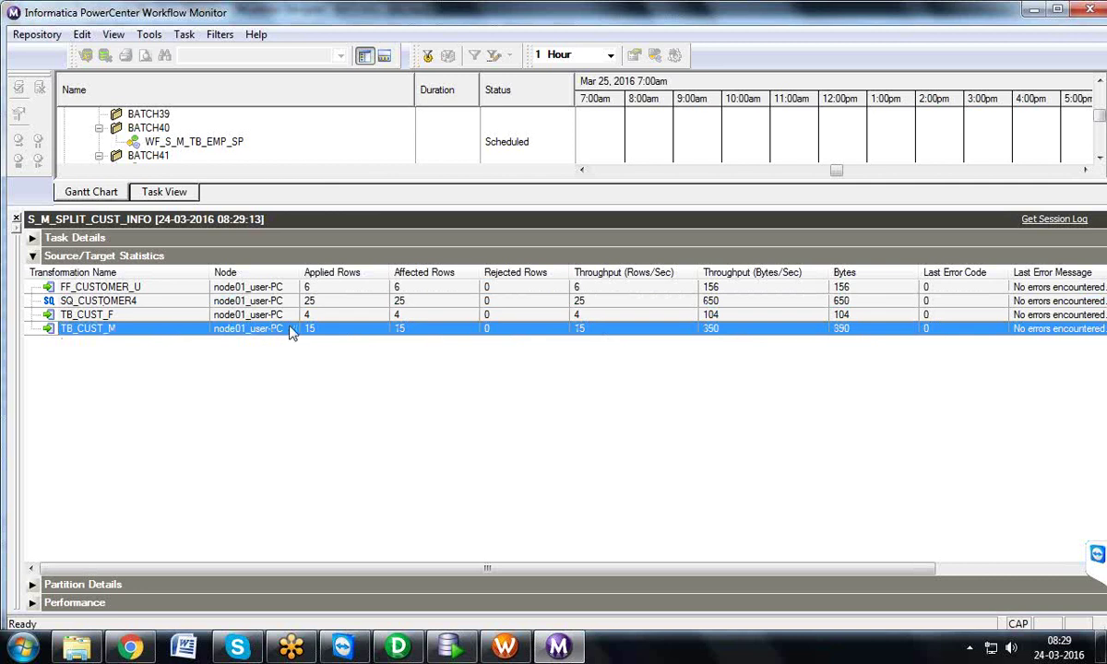
click(182, 315)
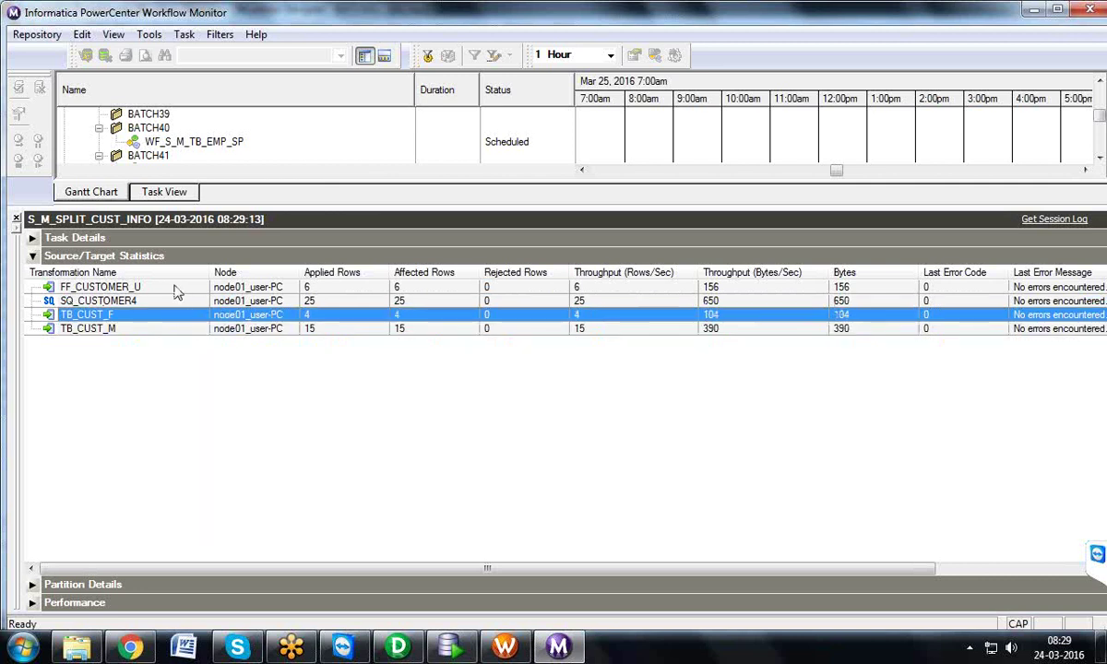
- Switch to Oracle SQL Developer, refresh the TB_CUST_M data, and compare its rows with those in TB_CUST_F
click(178, 288)
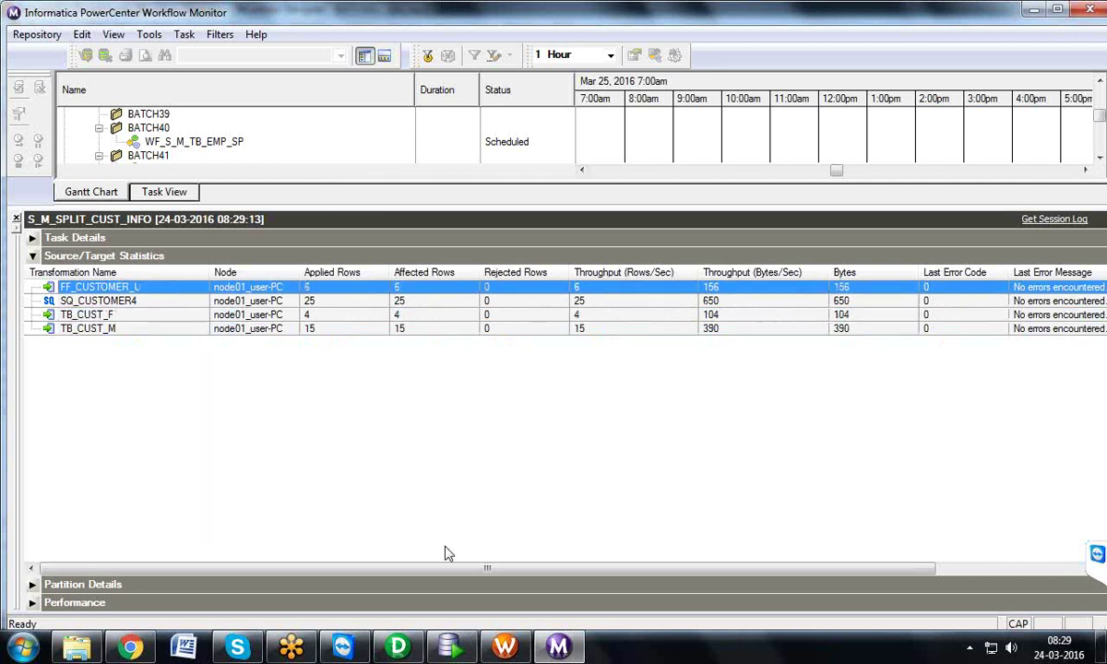
click(449, 645)
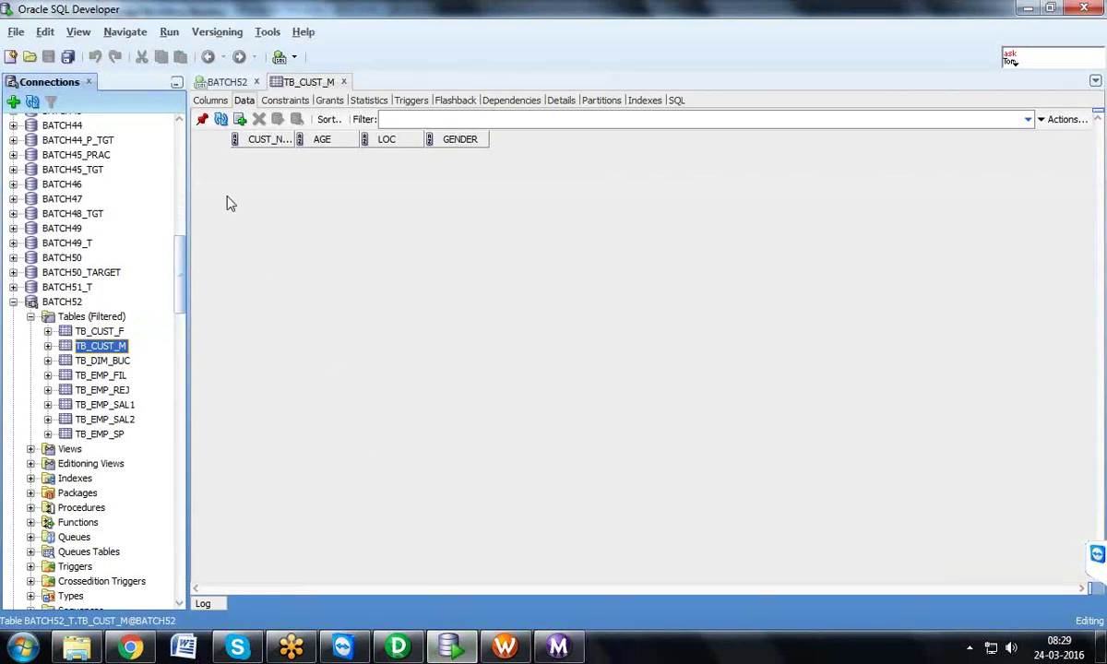
click(221, 120)
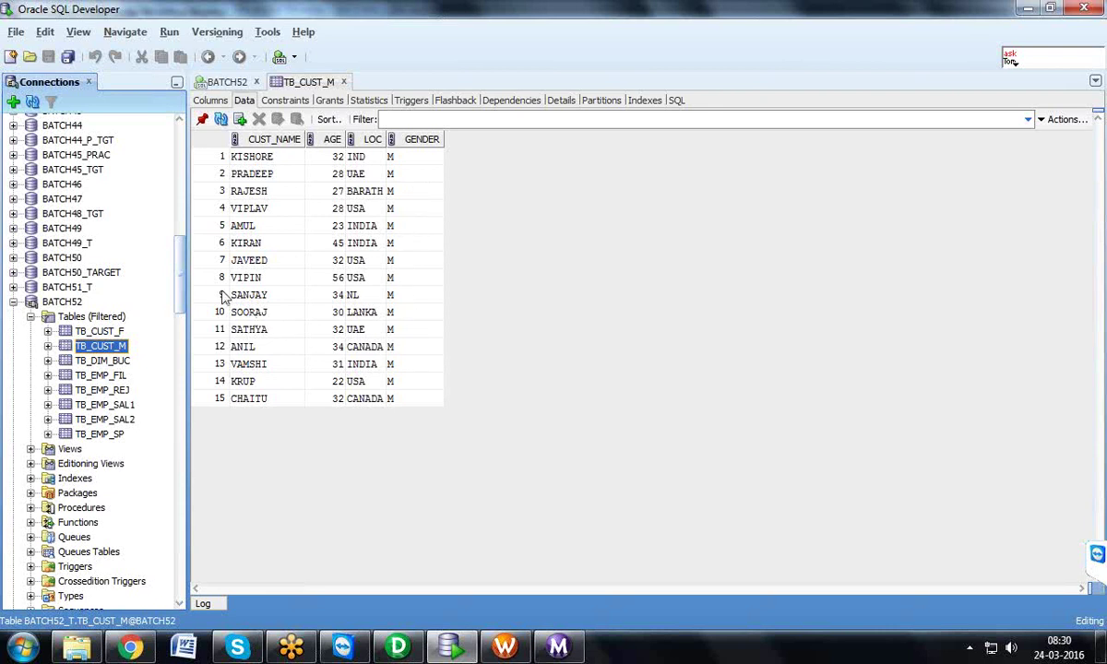
click(112, 331)
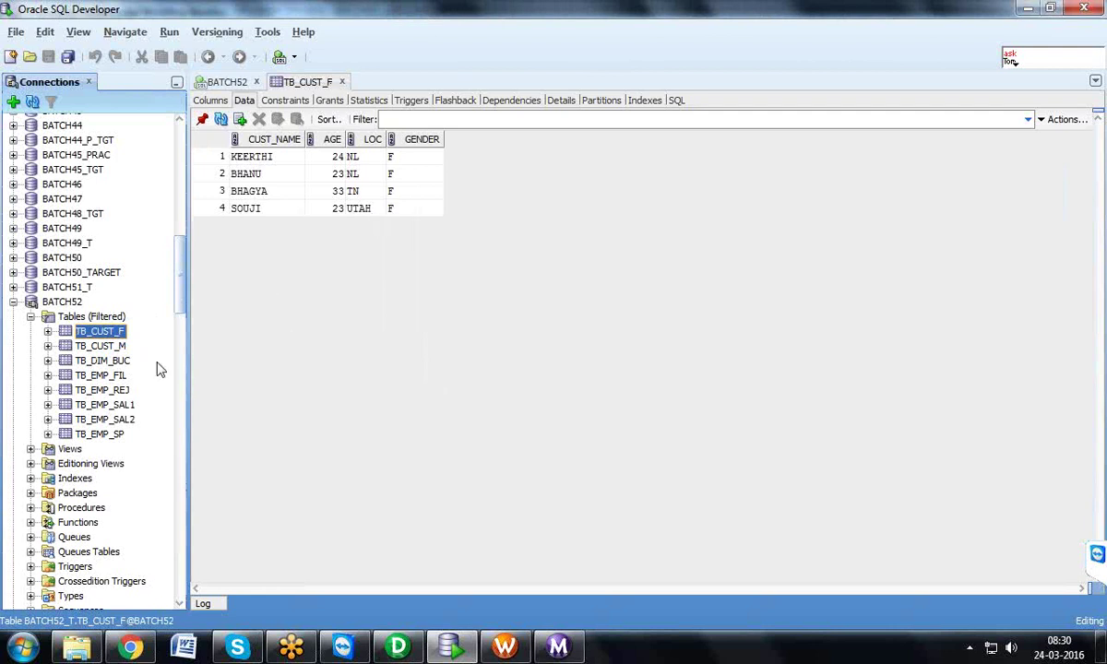
click(114, 349)
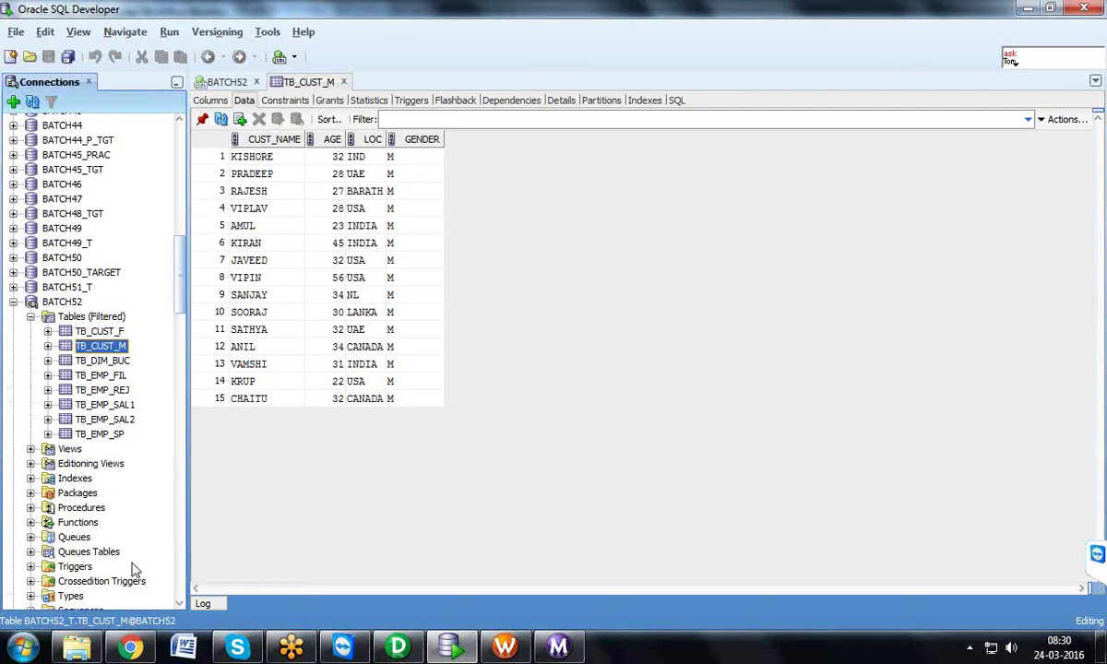
- Open ff_customer_u from the C: drive's Informatica folder in Excel and examine its records, especially those with lowercase gender values f and m
click(76, 648)
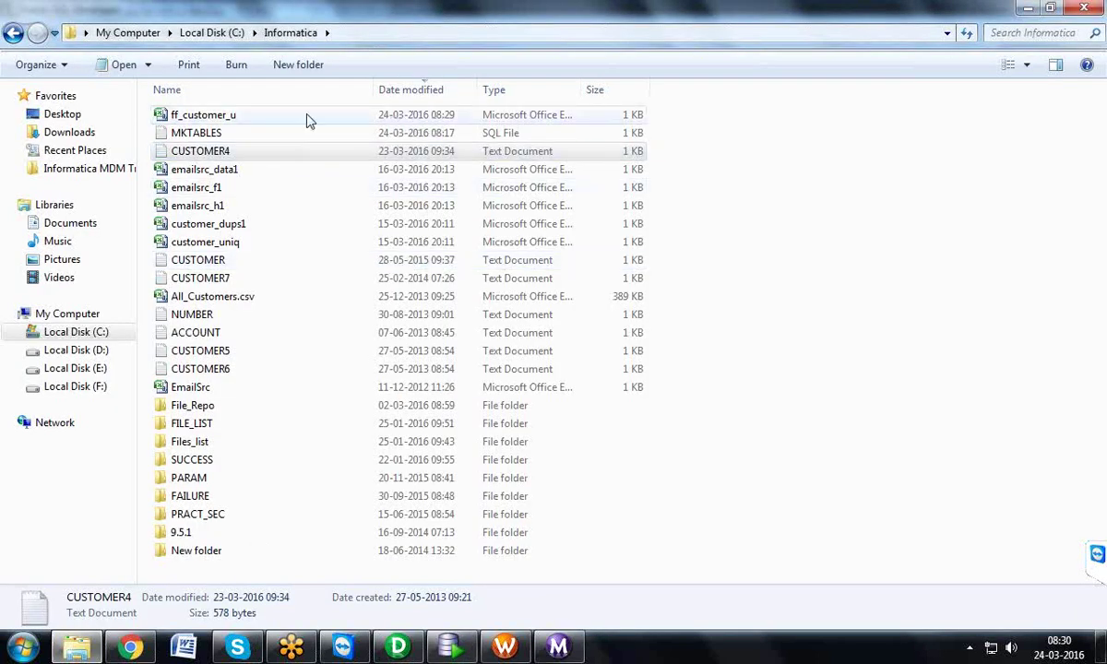
click(243, 123)
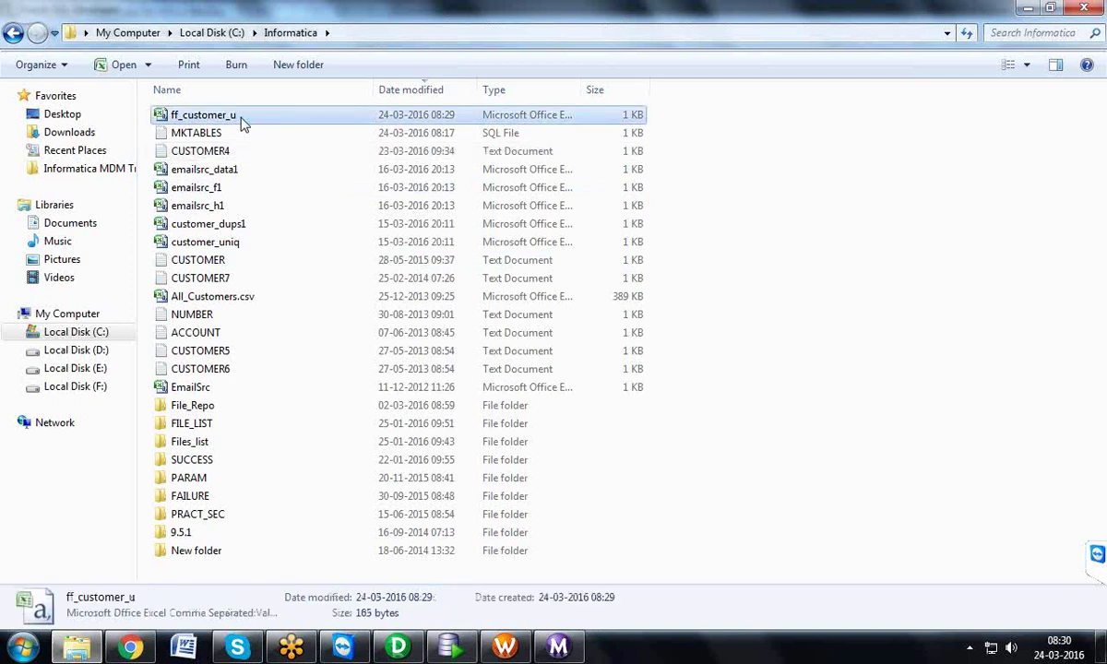
double_click(242, 124)
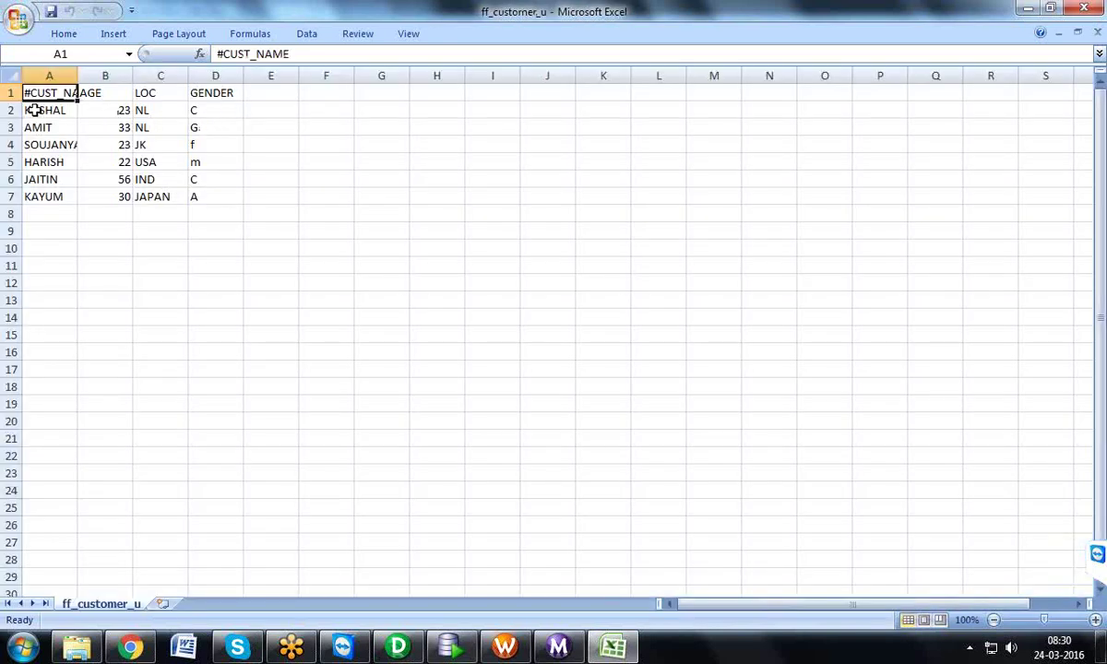
drag(29, 109, 212, 204)
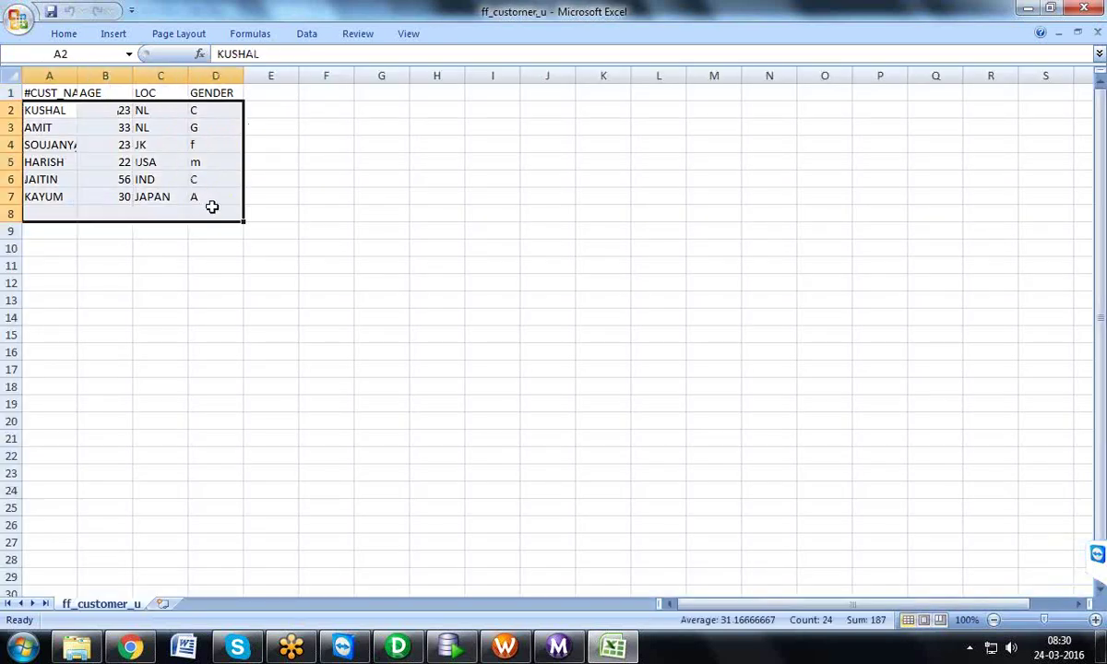
click(212, 213)
click(202, 147)
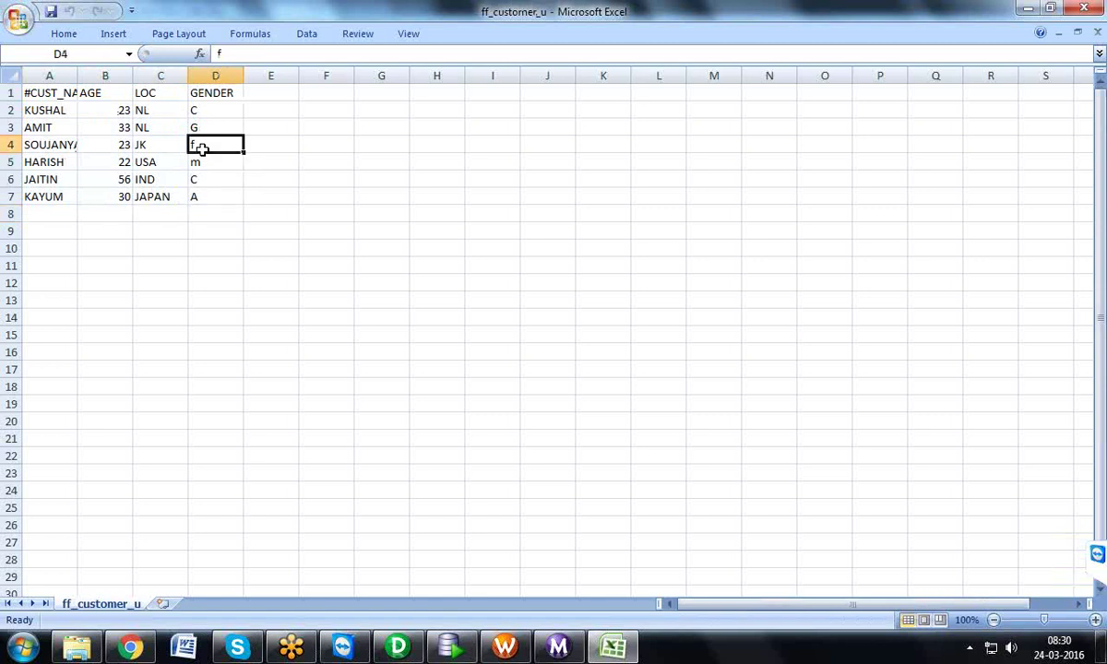
click(203, 162)
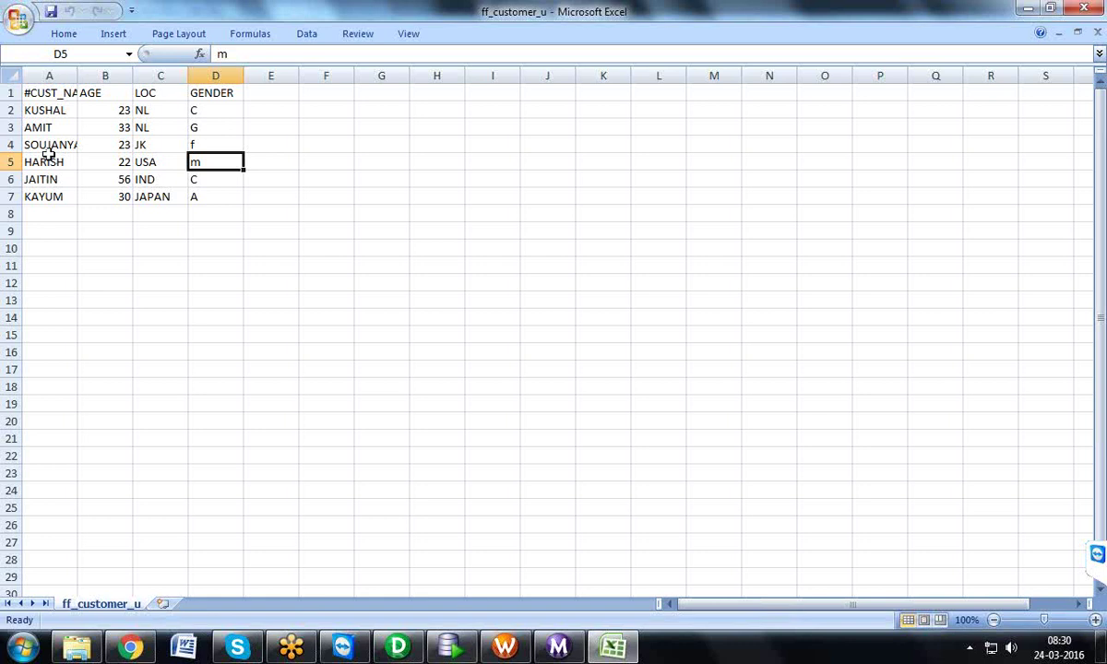
drag(44, 146, 205, 162)
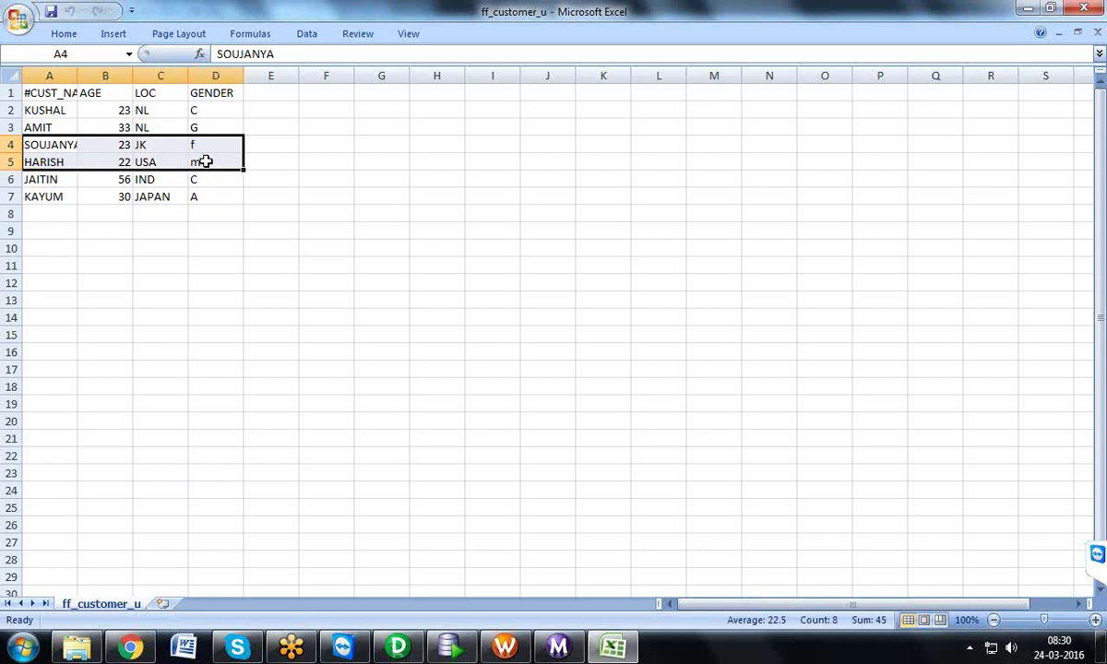
- Check the group filter conditions of router RTR_SPLIT_DATA in PowerCenter Designer, and close the ff_customer_u workbook
click(399, 649)
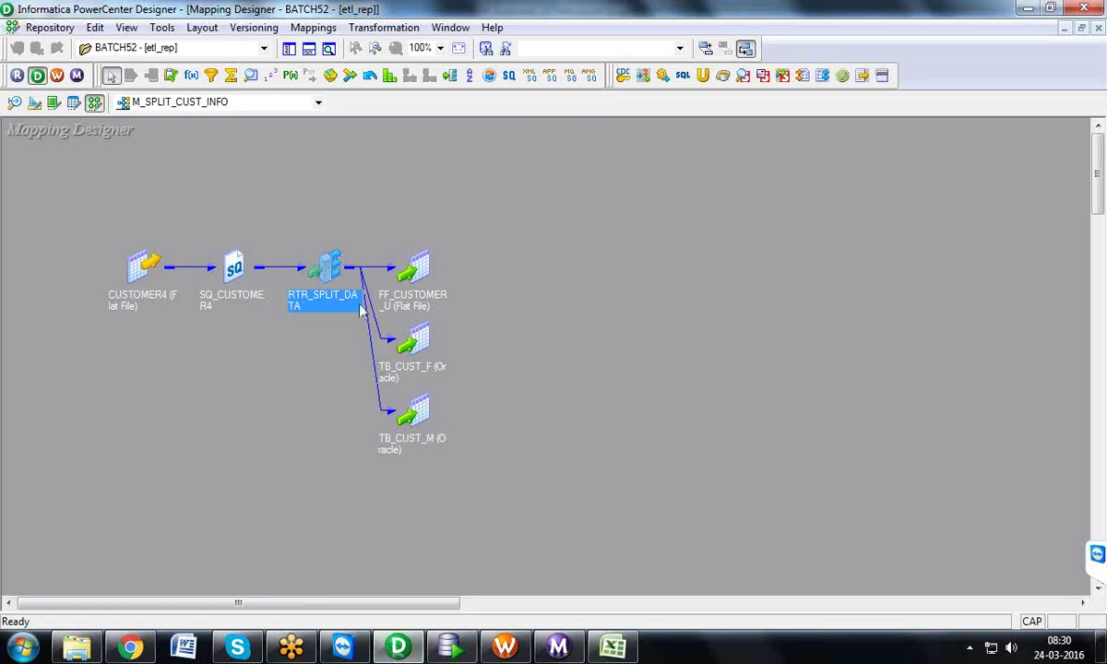
double_click(320, 259)
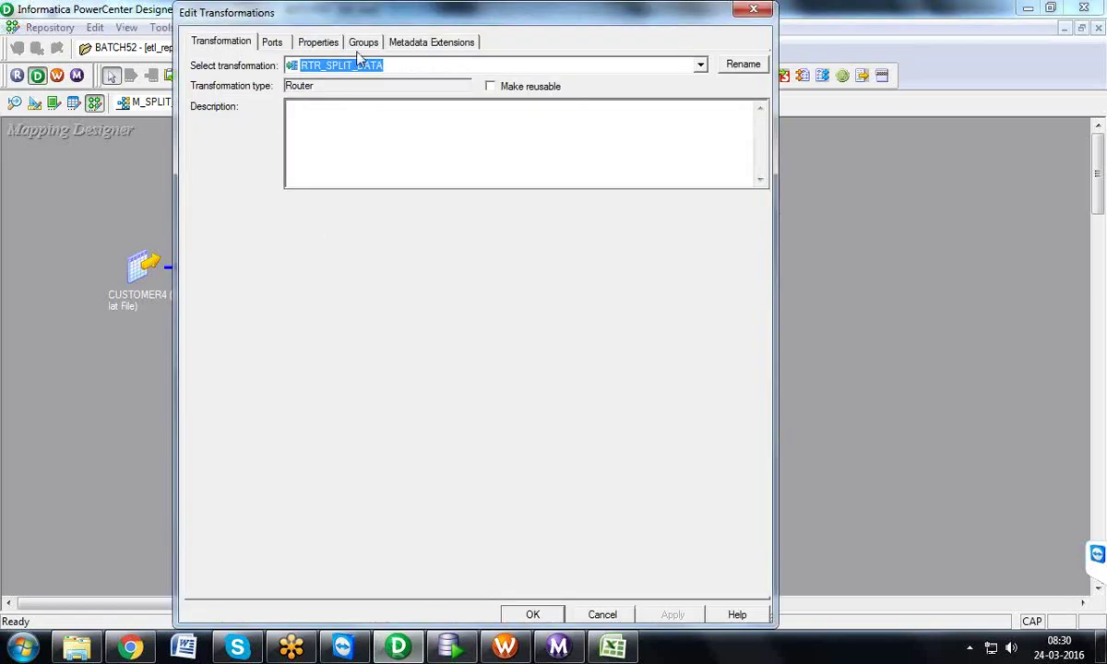
click(363, 42)
click(753, 10)
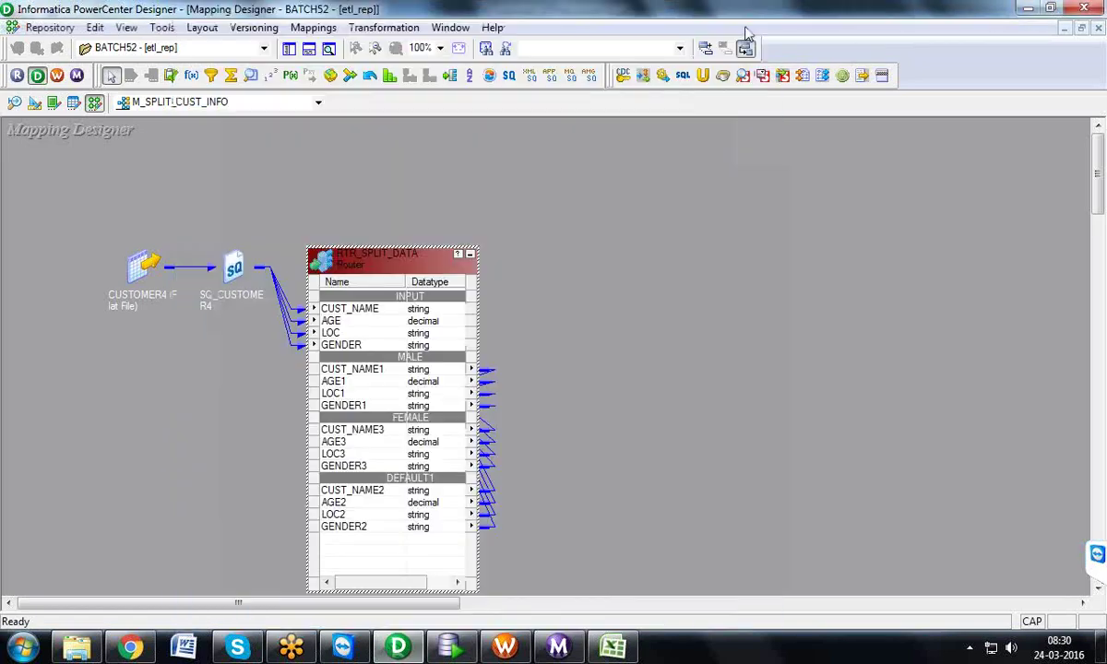
click(613, 649)
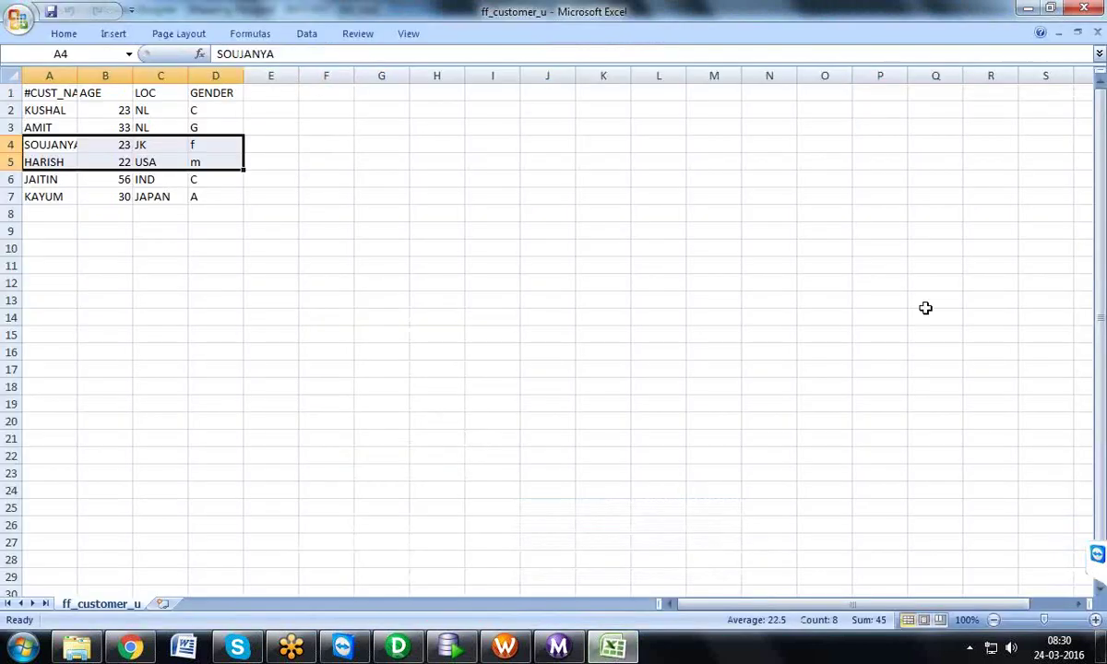
click(1093, 9)
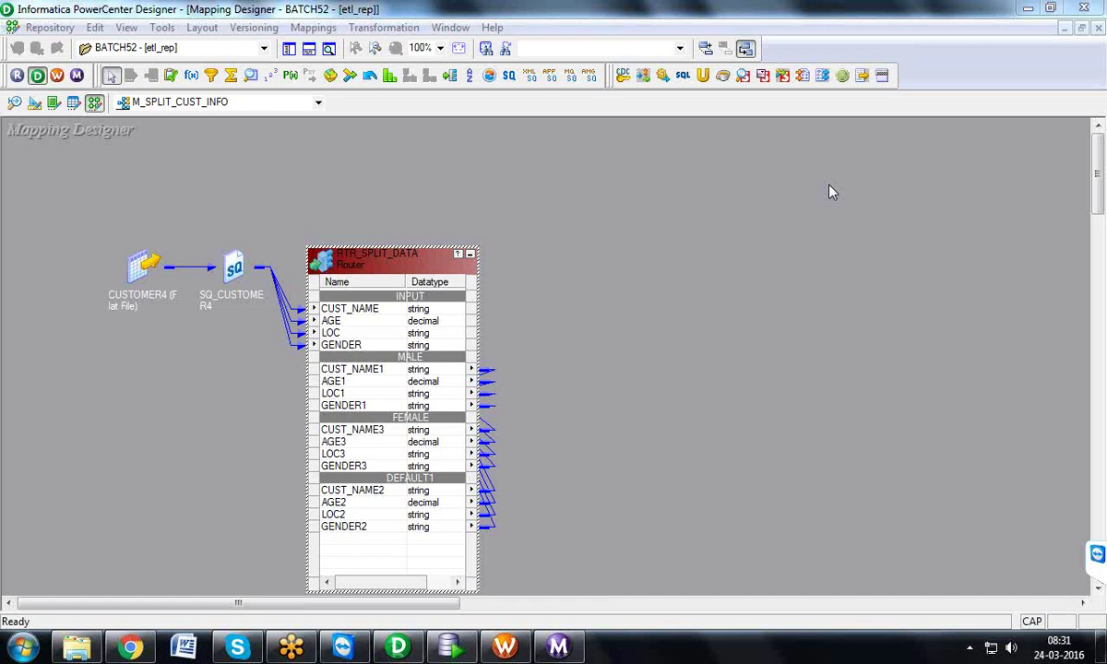
- Arrange all mapping objects as icons and open the group settings of router RTR_SPLIT_DATA
right_click(699, 230)
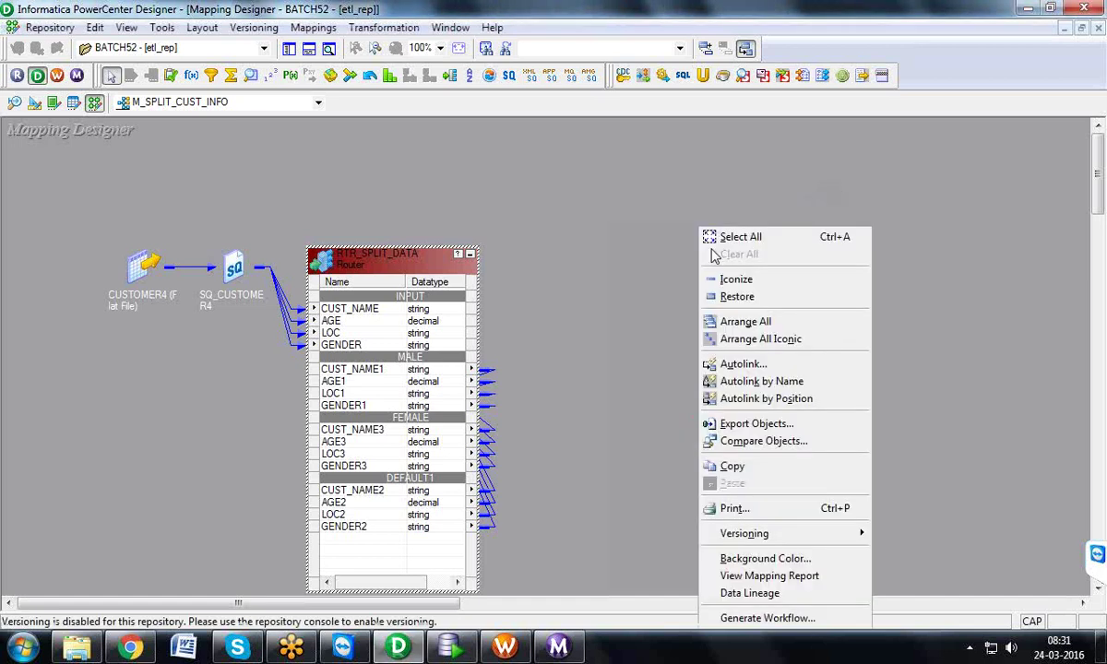
click(783, 339)
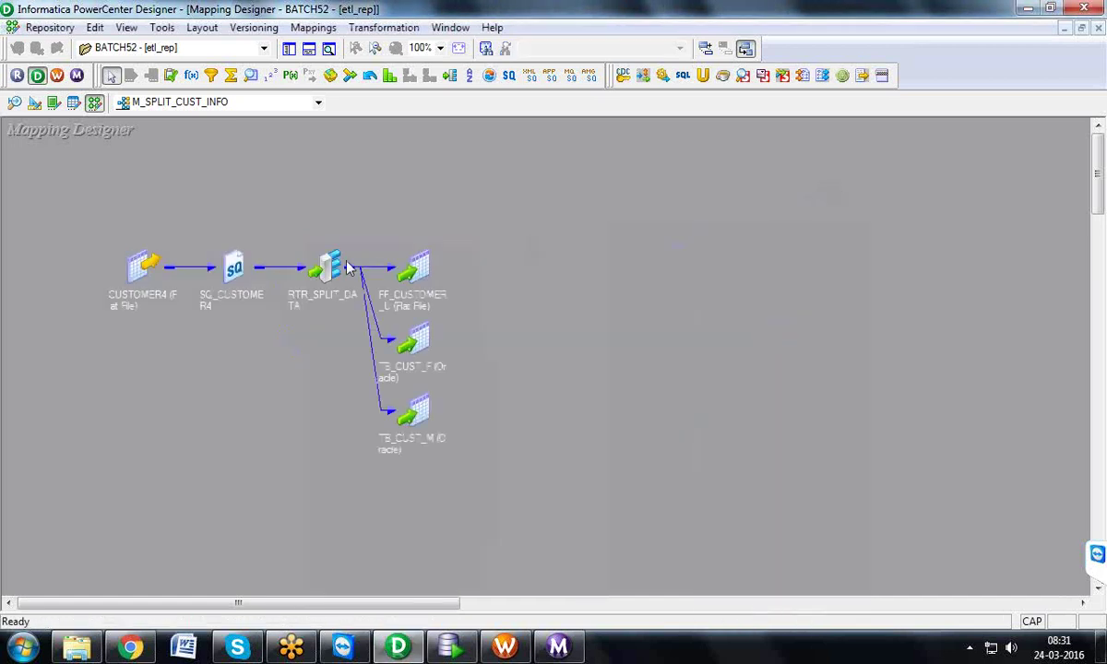
double_click(332, 267)
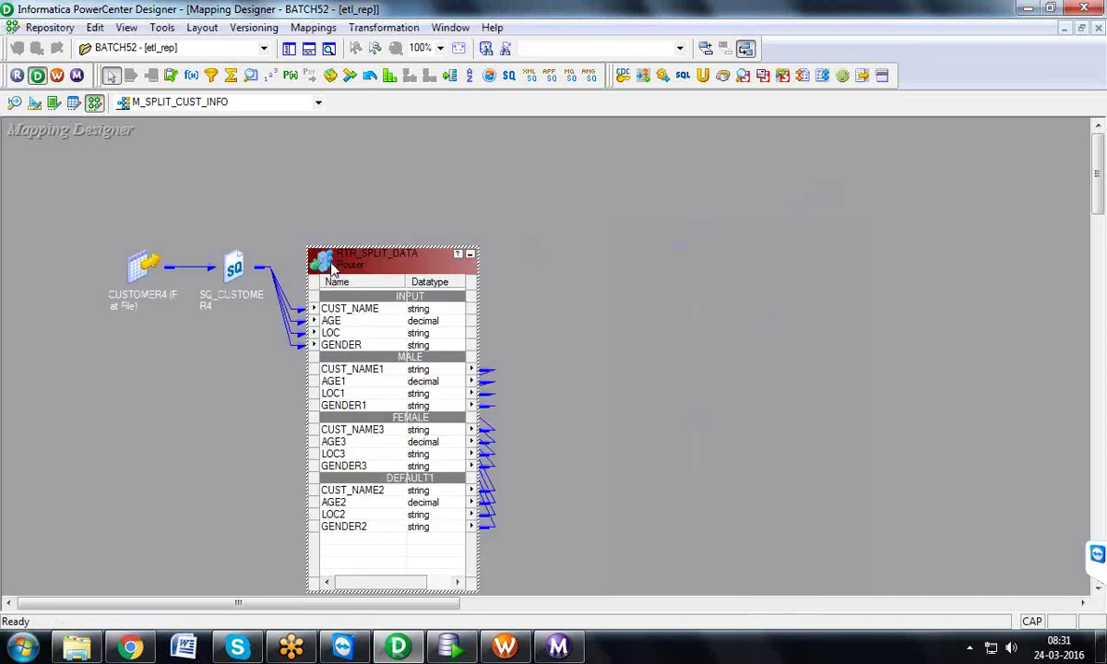
double_click(332, 267)
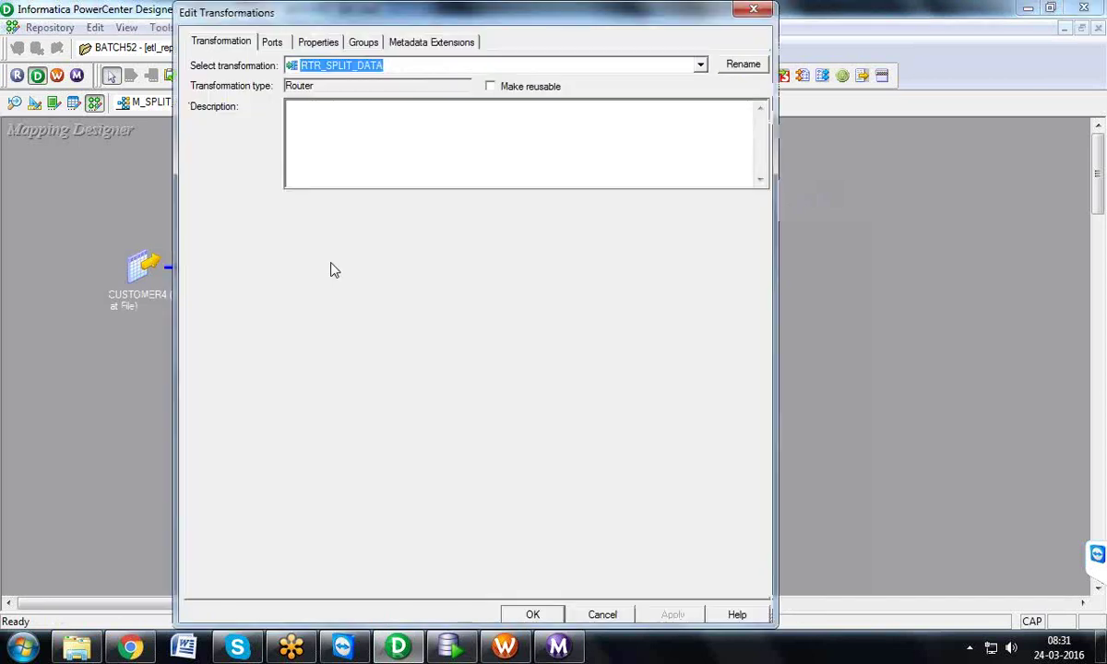
click(364, 43)
- Change the MALE group's filter condition to UPPER(GENDER)='M' and validate the expression
click(742, 126)
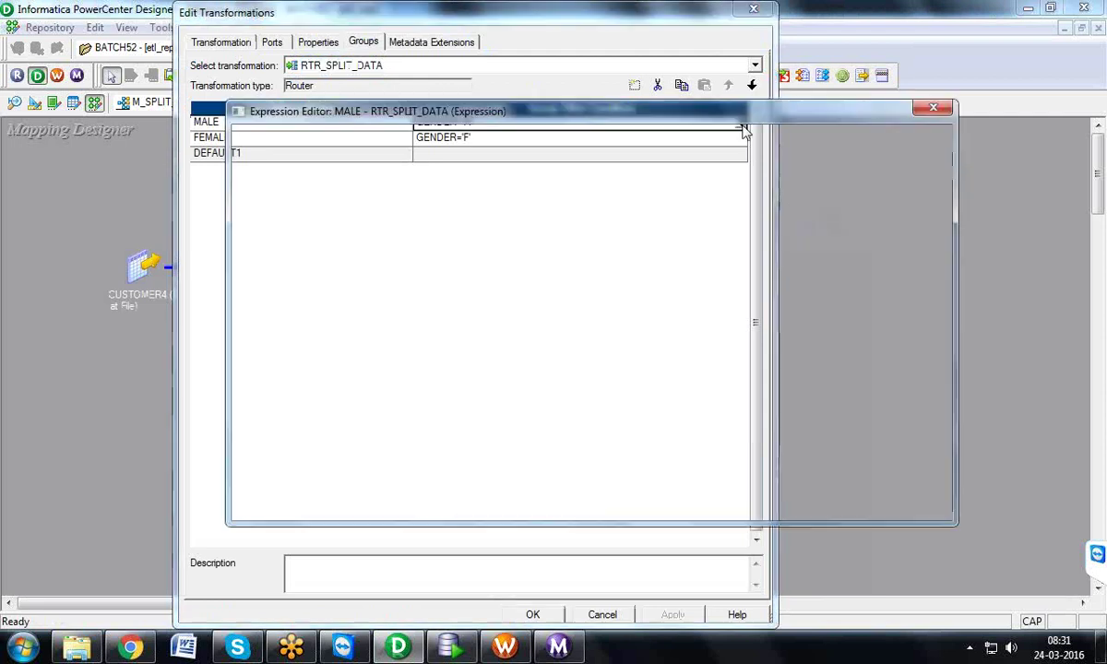
double_click(430, 159)
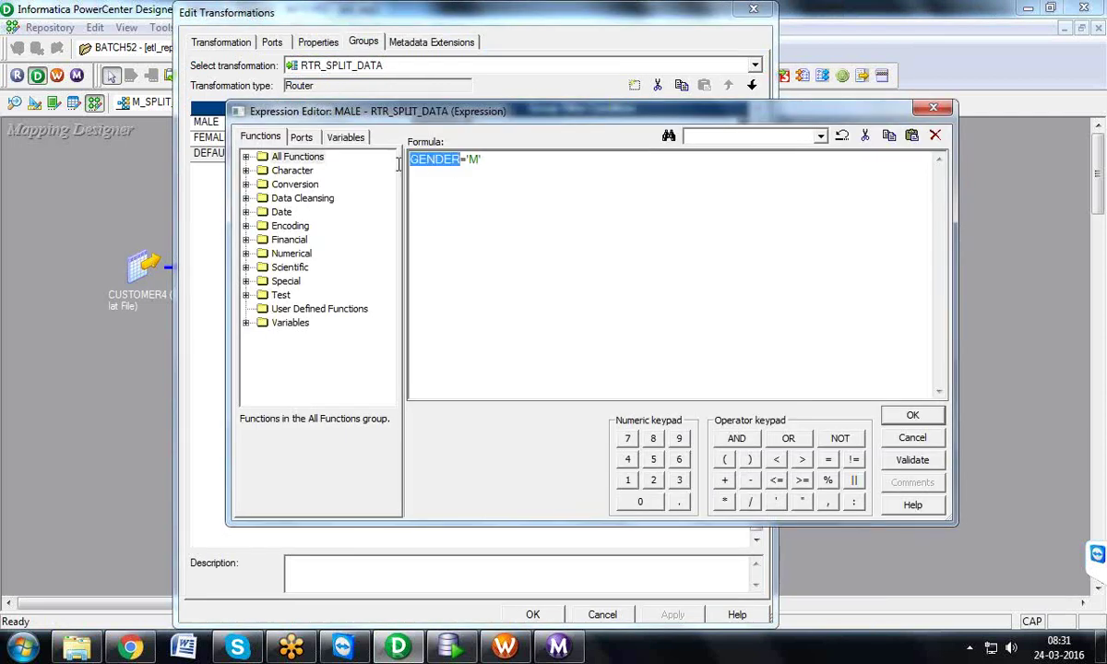
click(487, 158)
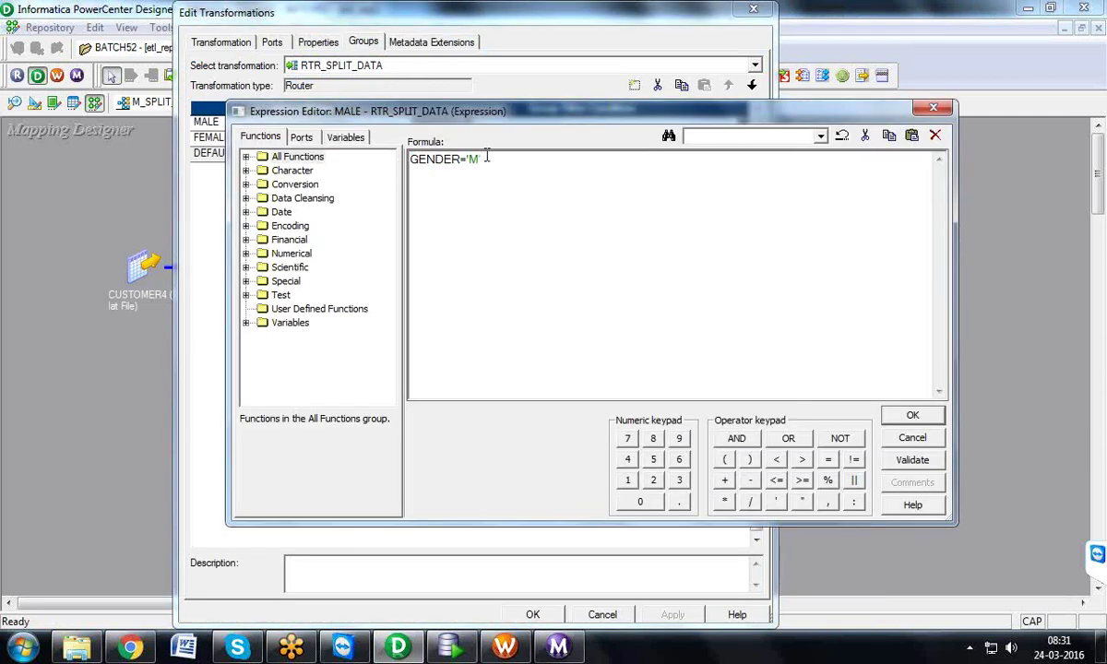
click(411, 163)
text(UPP)
text(ER)
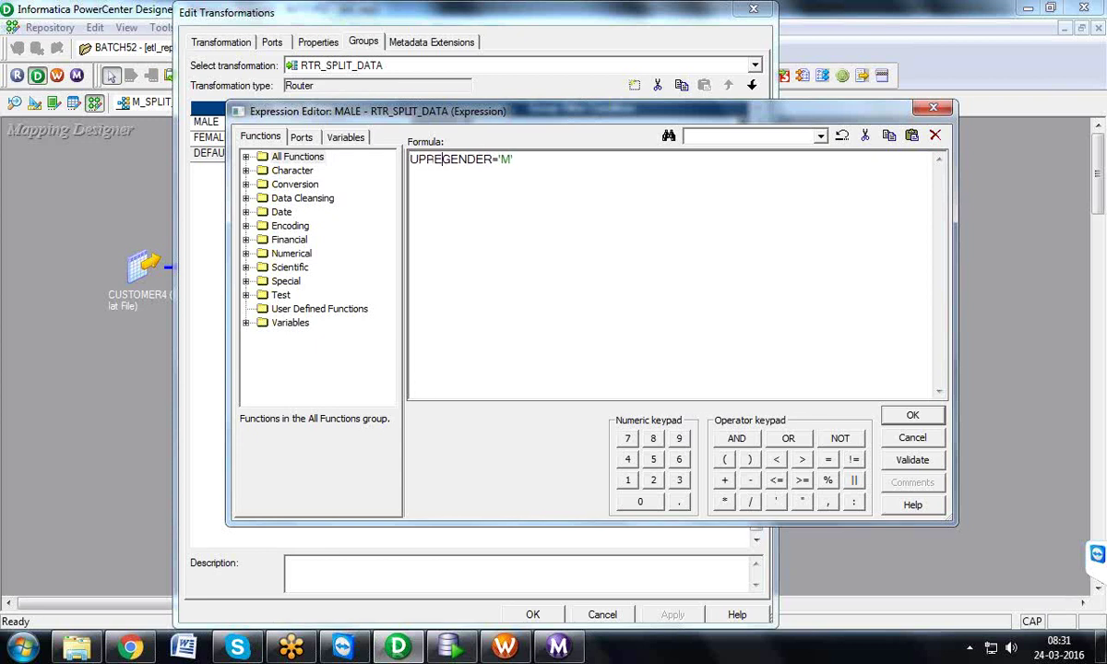
text(()
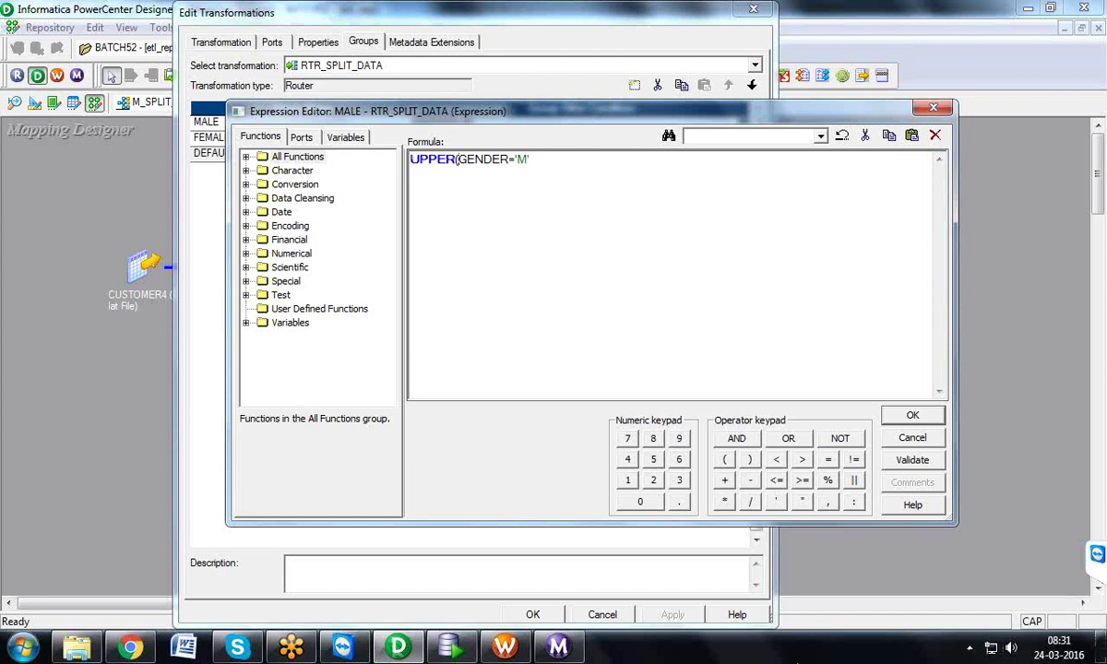
click(509, 159)
text())
click(913, 459)
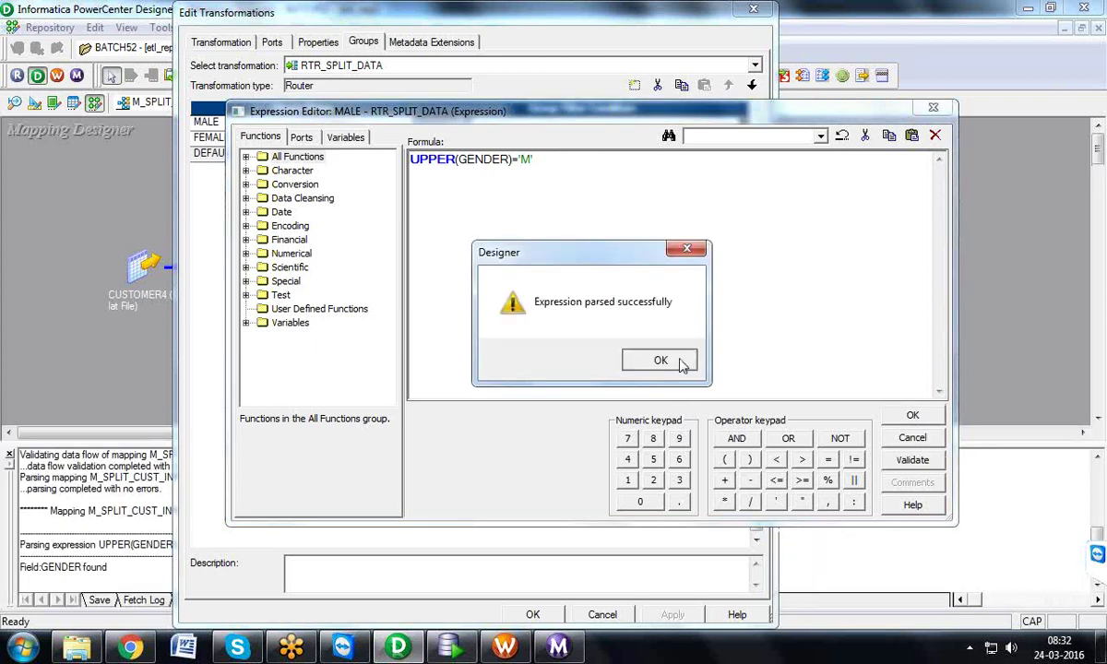
click(648, 358)
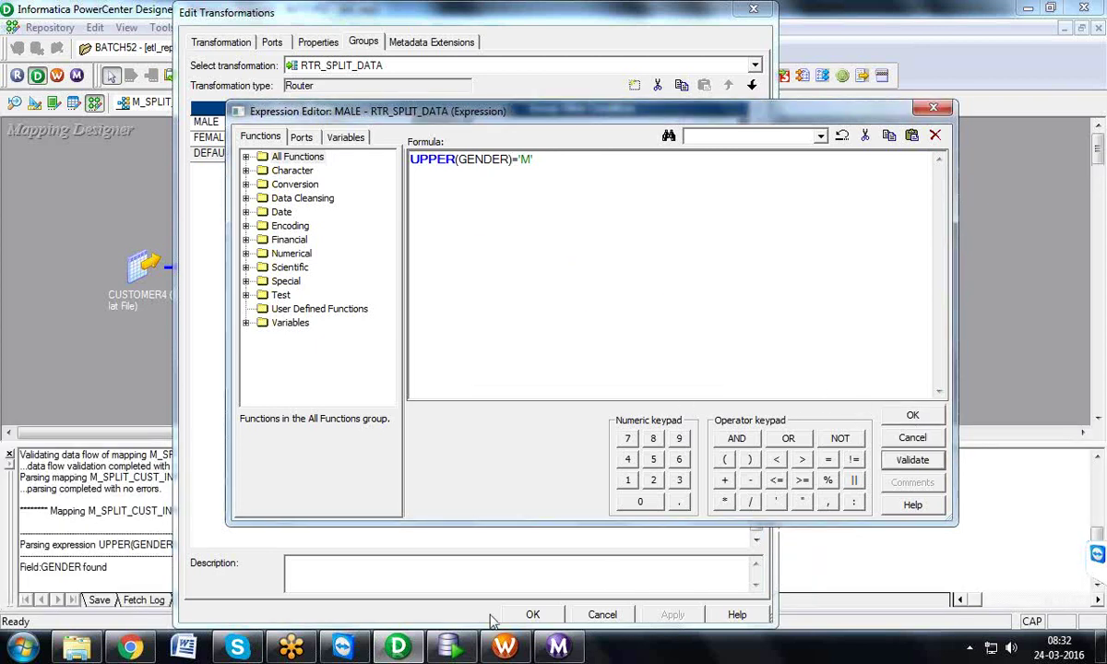
- Open the CUSTOMER4 text file in the Informatica folder, add a space before the first male customer's gender value M, and save the file
click(76, 648)
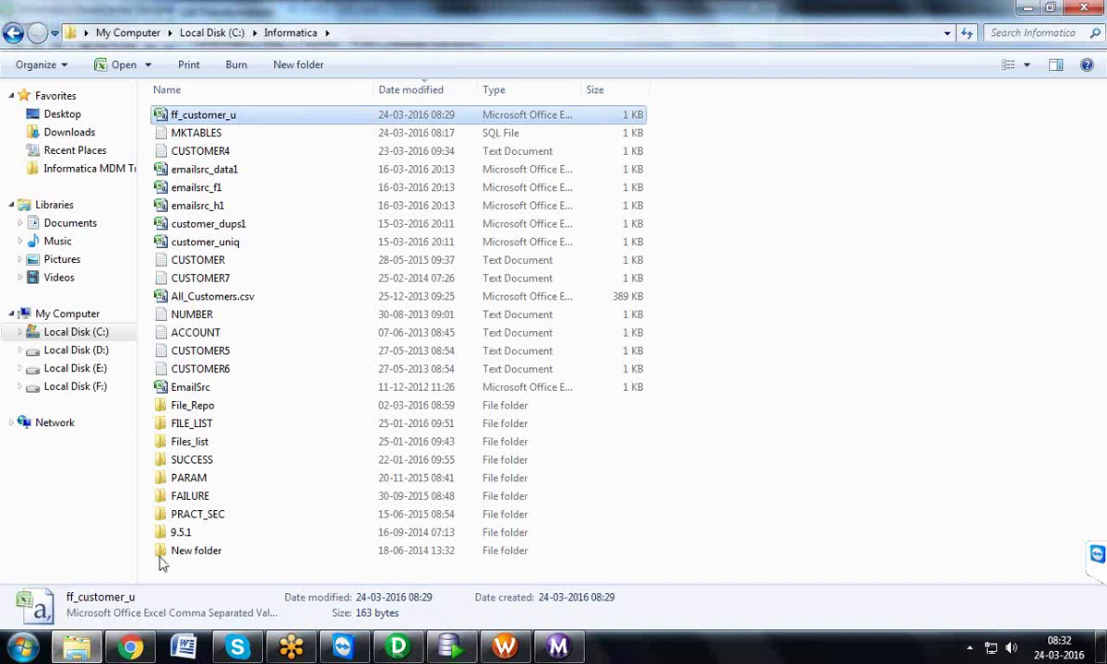
click(397, 648)
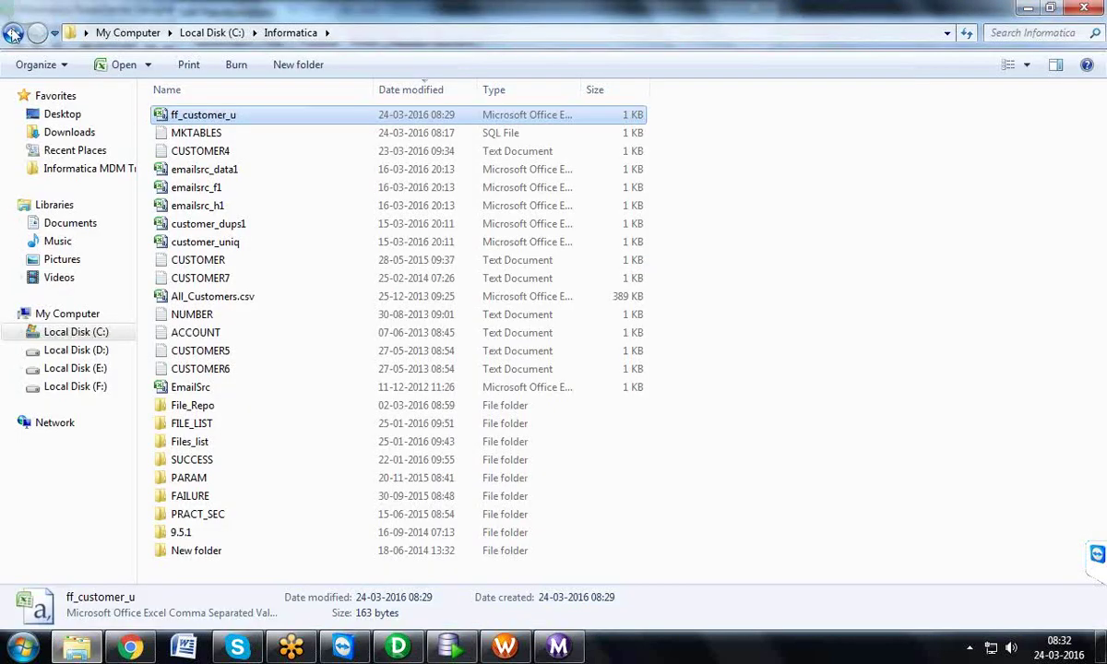
click(13, 33)
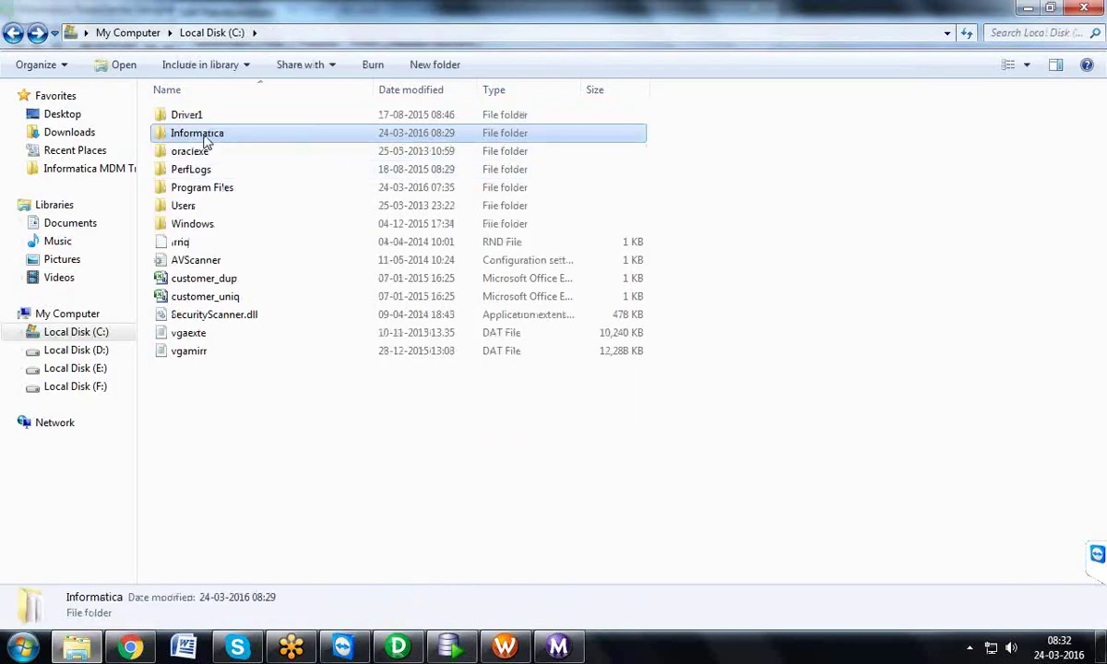
double_click(207, 138)
click(226, 152)
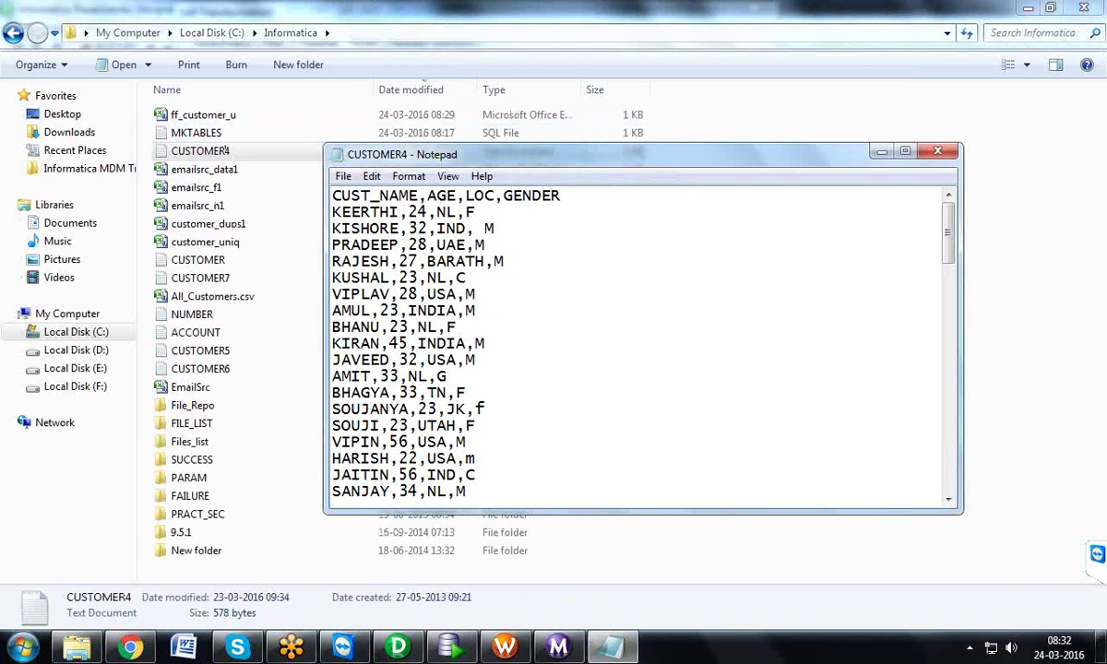
key(ctrl+s)
click(937, 151)
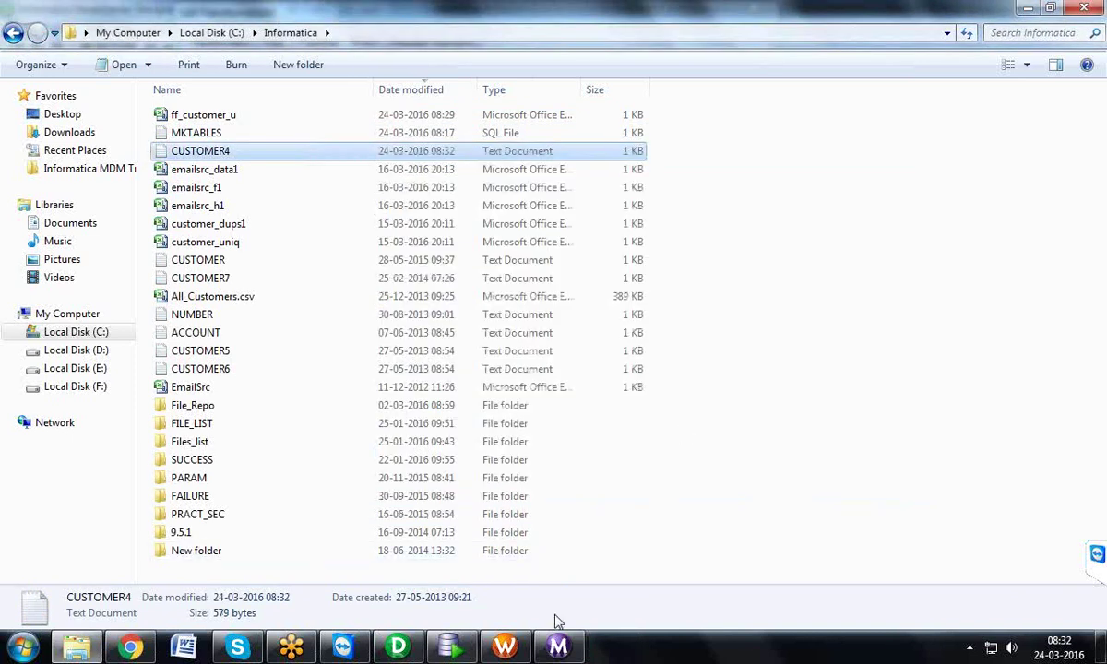
- Back in PowerCenter Designer, accept the MALE condition, set the FEMALE group's filter condition to UPPER(GENDER)='F', and validate the expression
click(398, 649)
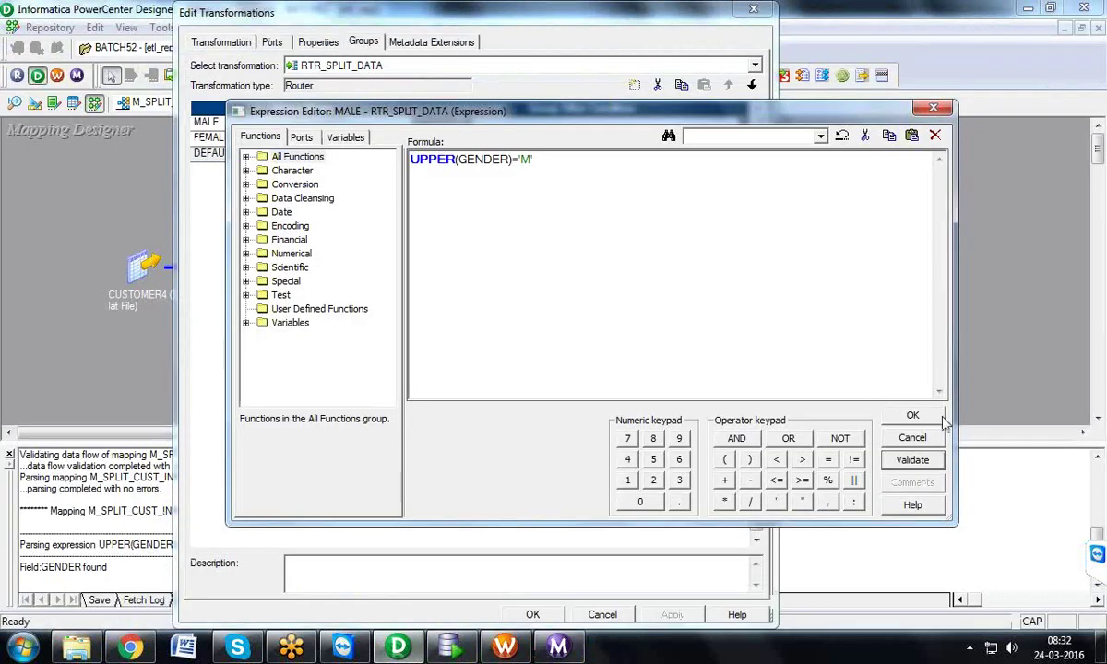
click(912, 416)
click(741, 138)
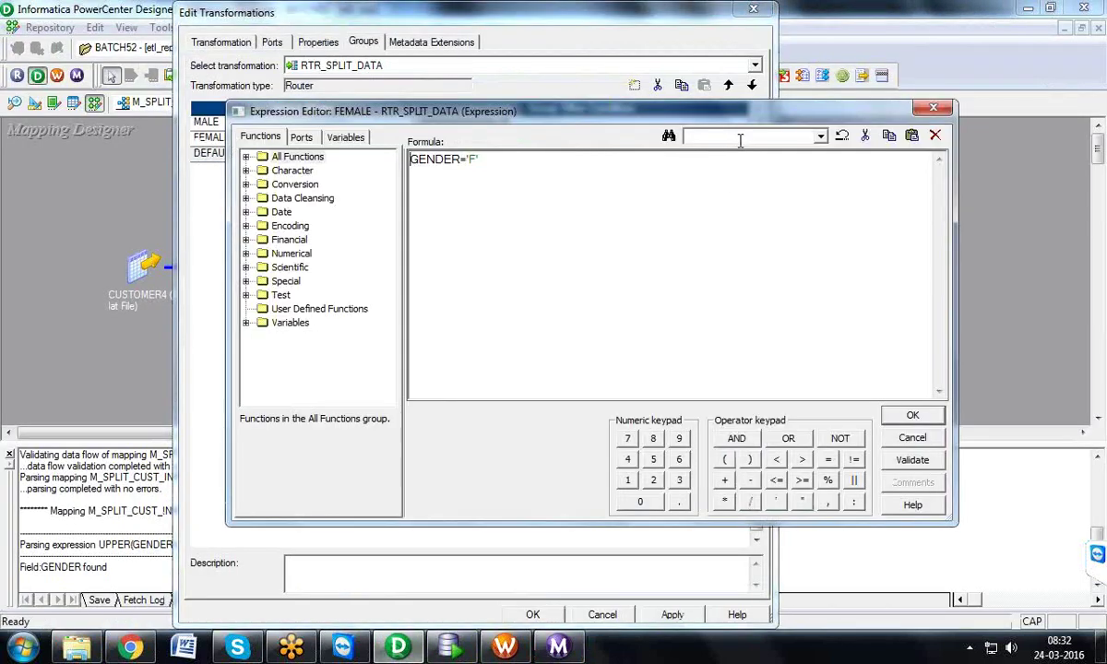
key(Home)
text(UPPER)
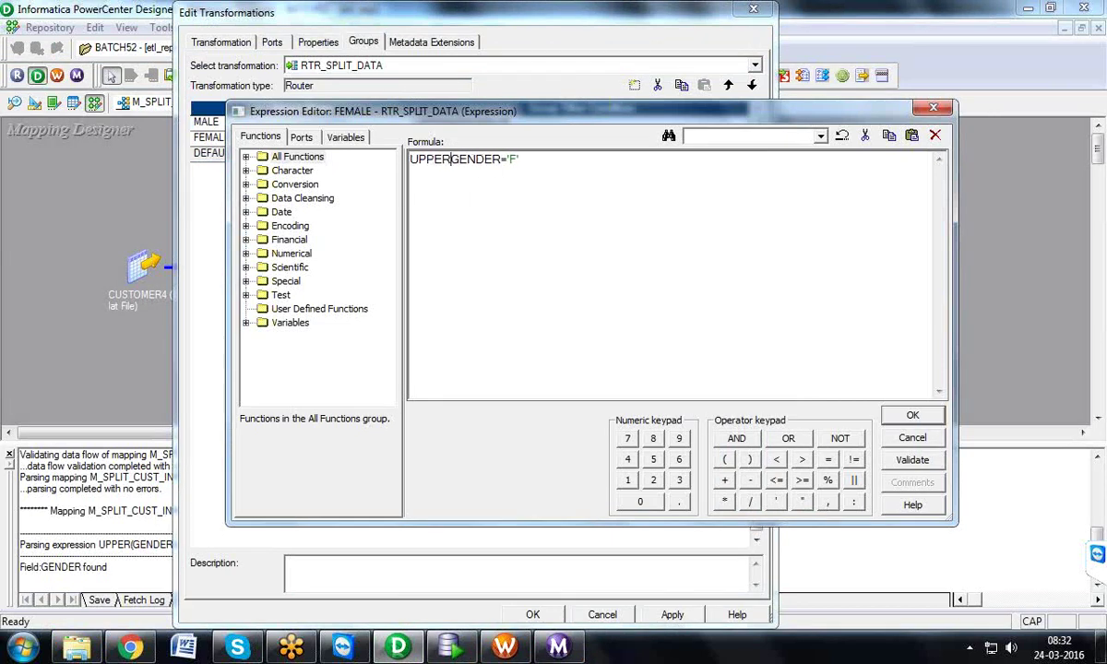
text(()
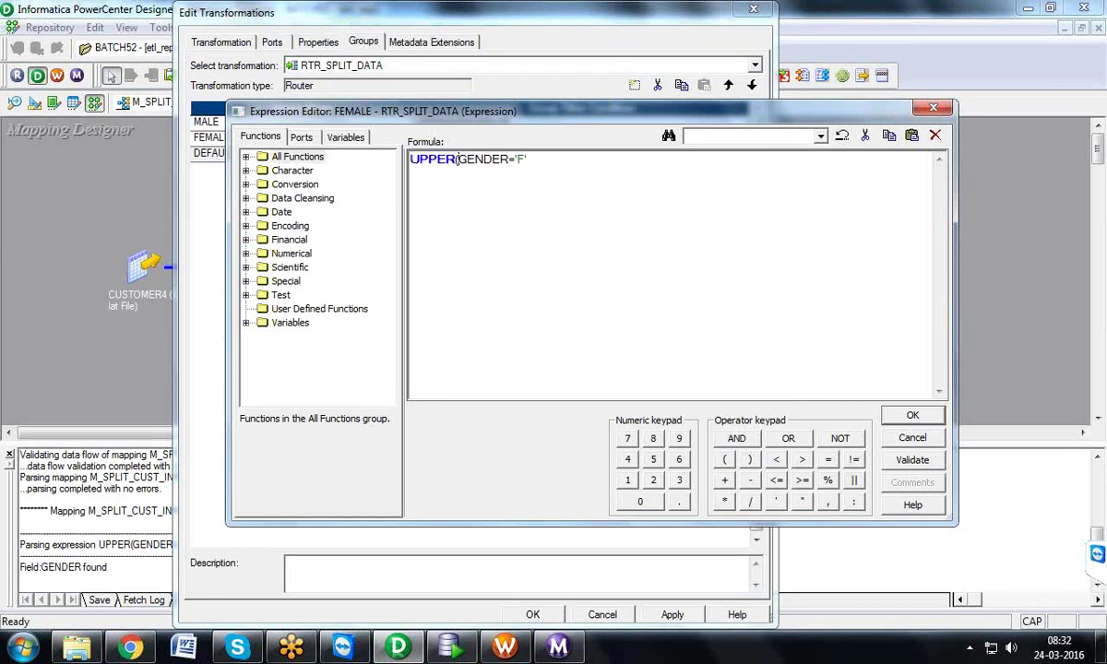
key(Right)
key(Right)
key(Right)
key(Right)
key(Right)
key(Right)
text())
click(927, 465)
click(646, 358)
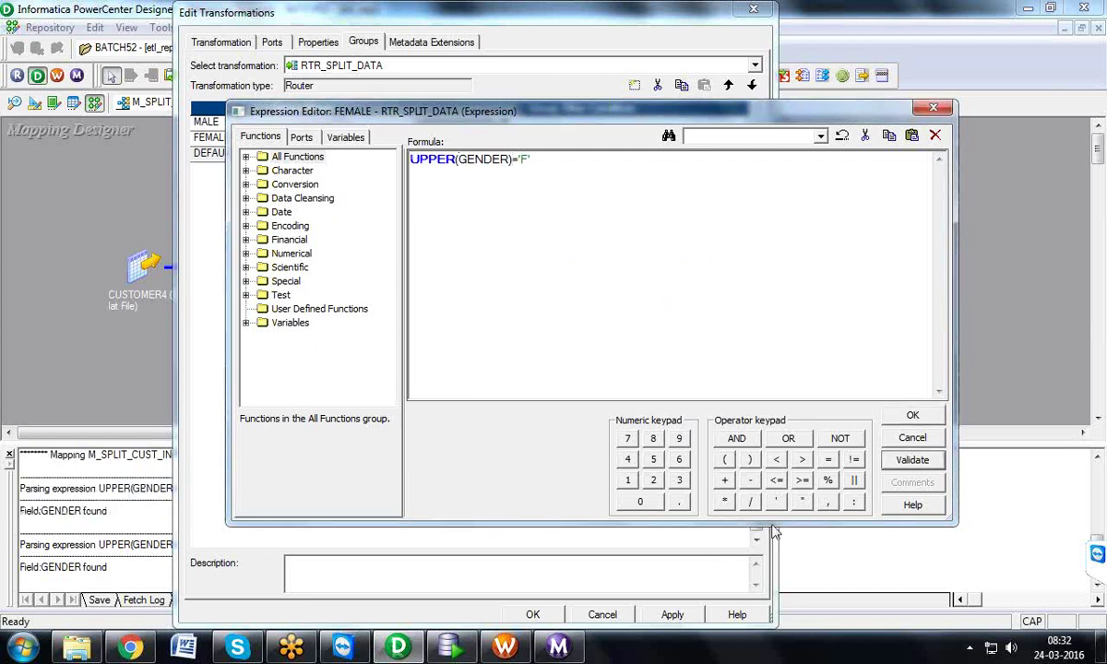
- Apply the group filter changes to router RTR_SPLIT_DATA and save mapping M_SPLIT_CUST_INFO to the repository
click(913, 417)
click(672, 614)
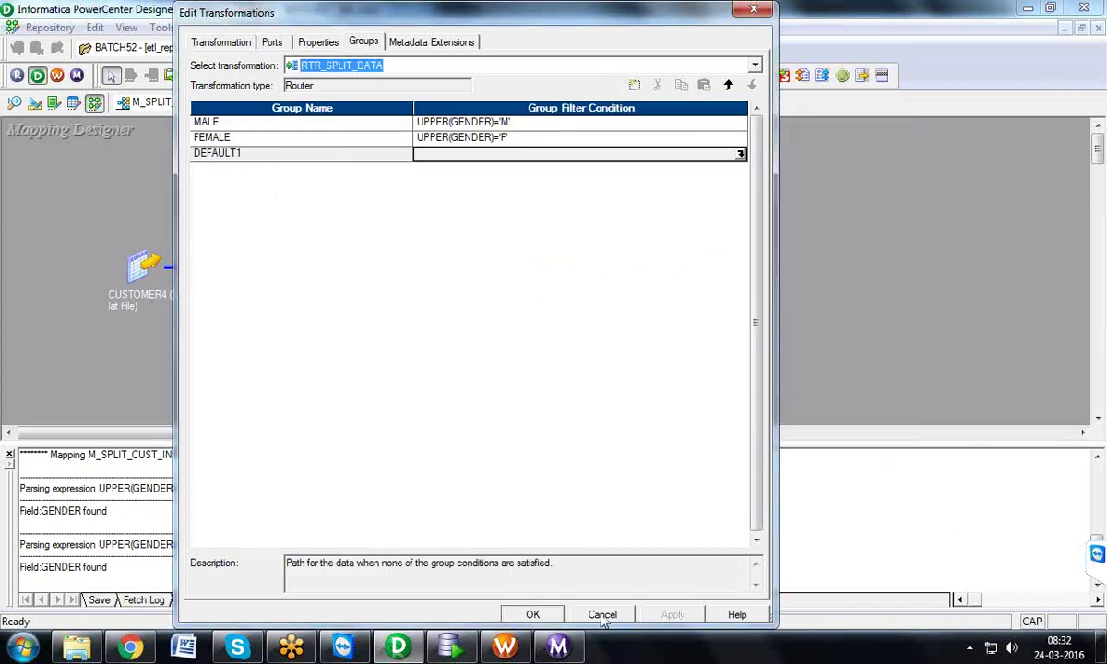
click(533, 614)
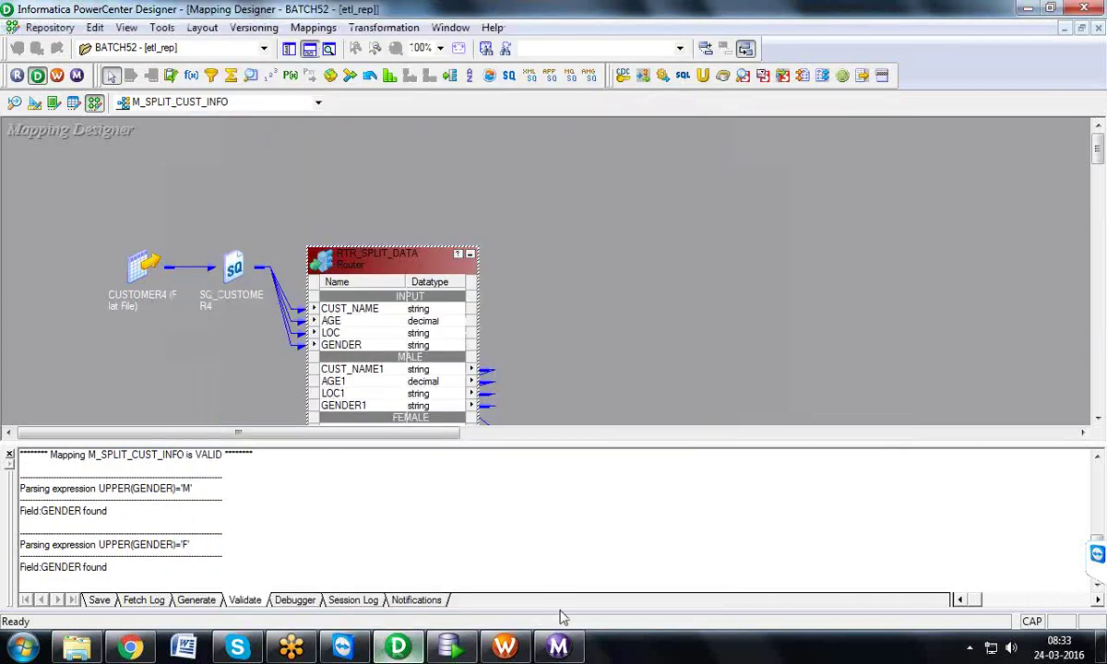
click(49, 28)
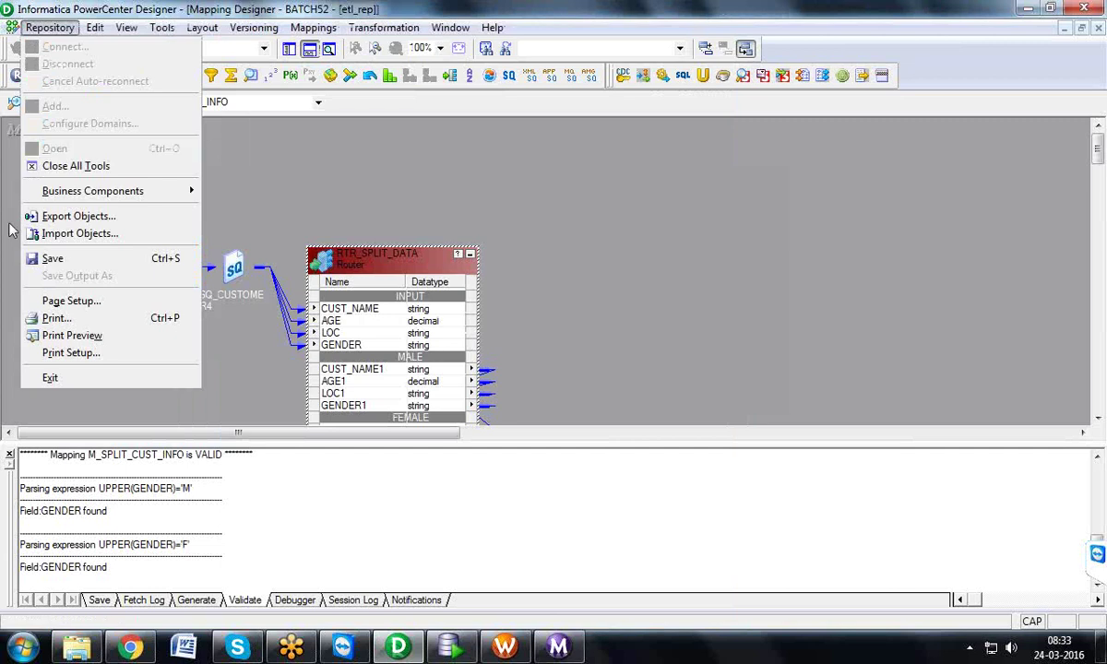
click(22, 259)
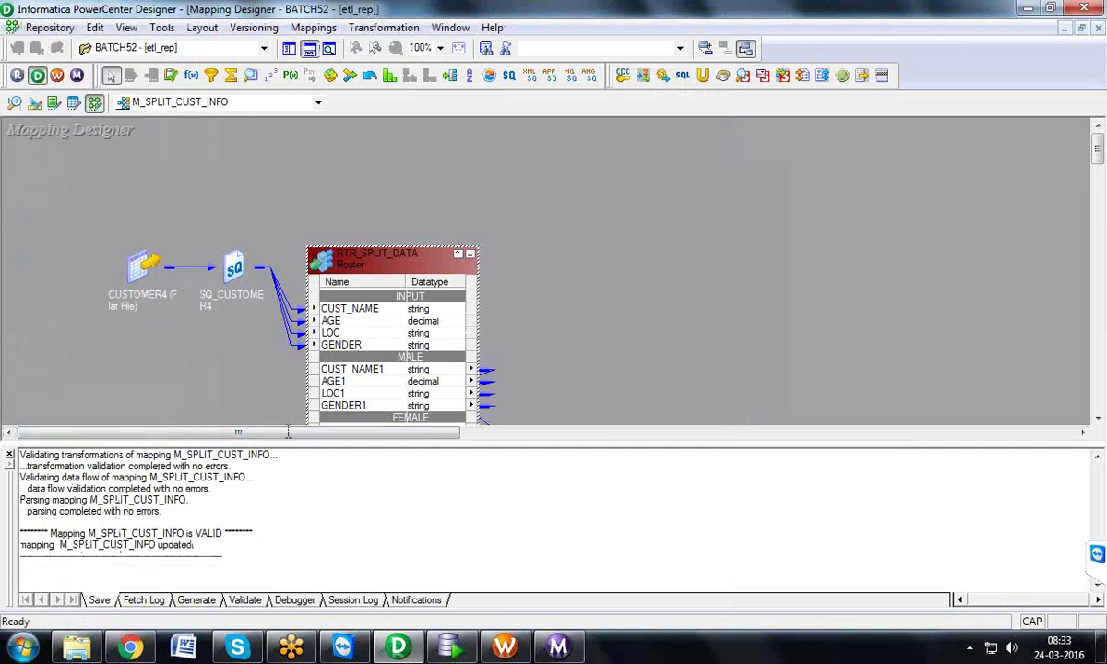
- In Workflow Manager's Task Developer, refresh the mapping of session S_M_SPLIT_CUST_INFO and save it to the repository
click(508, 649)
click(295, 109)
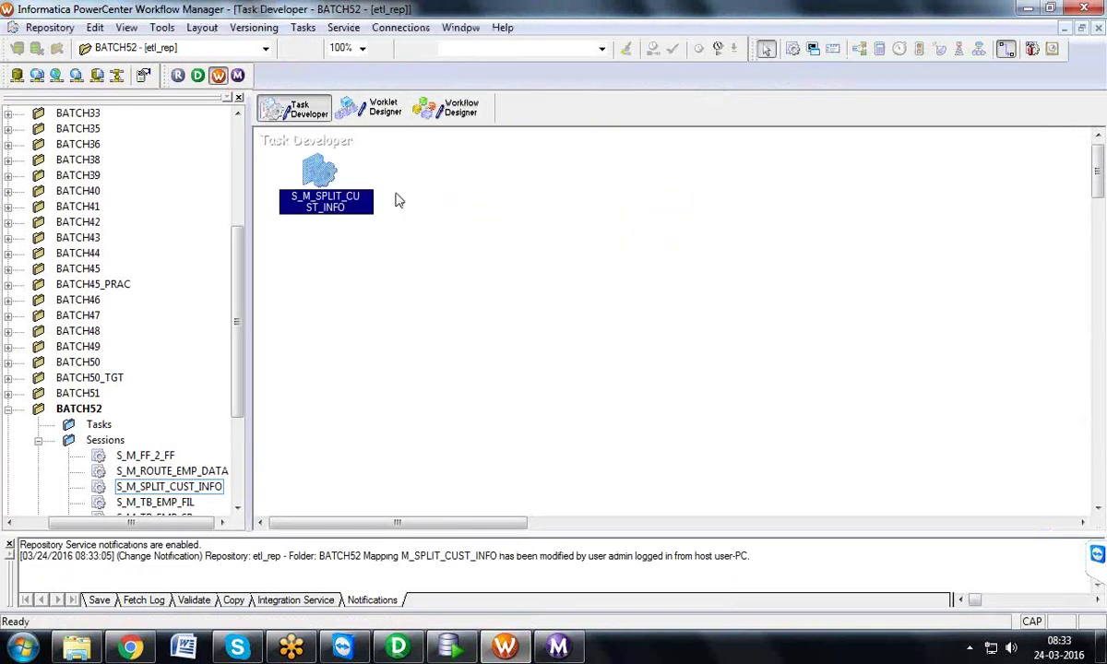
right_click(308, 155)
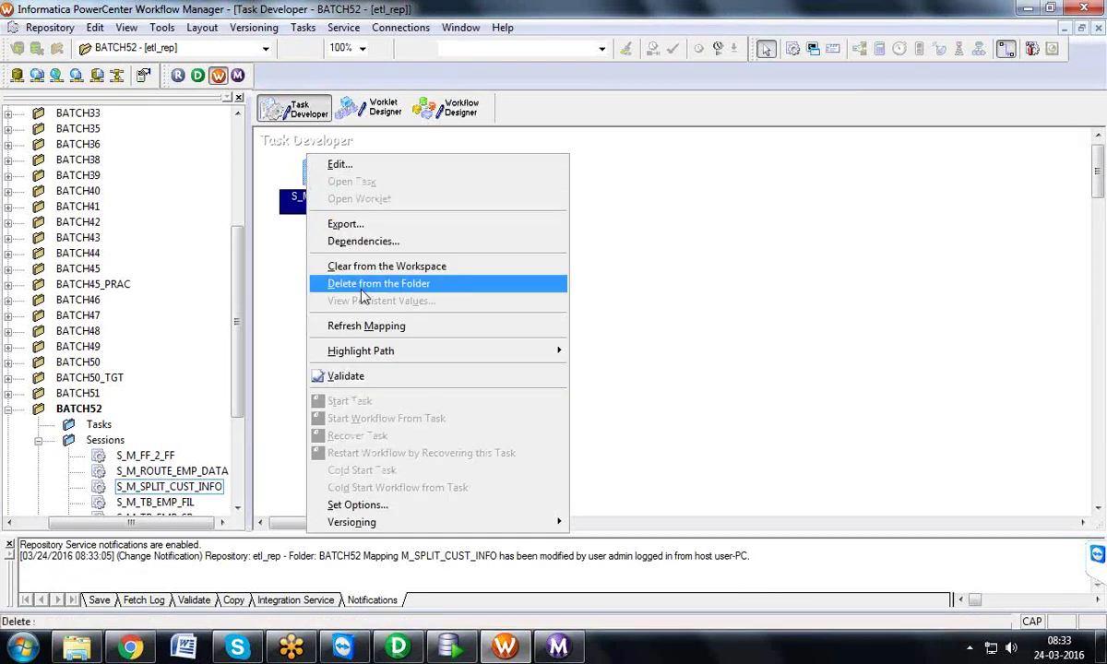
click(378, 327)
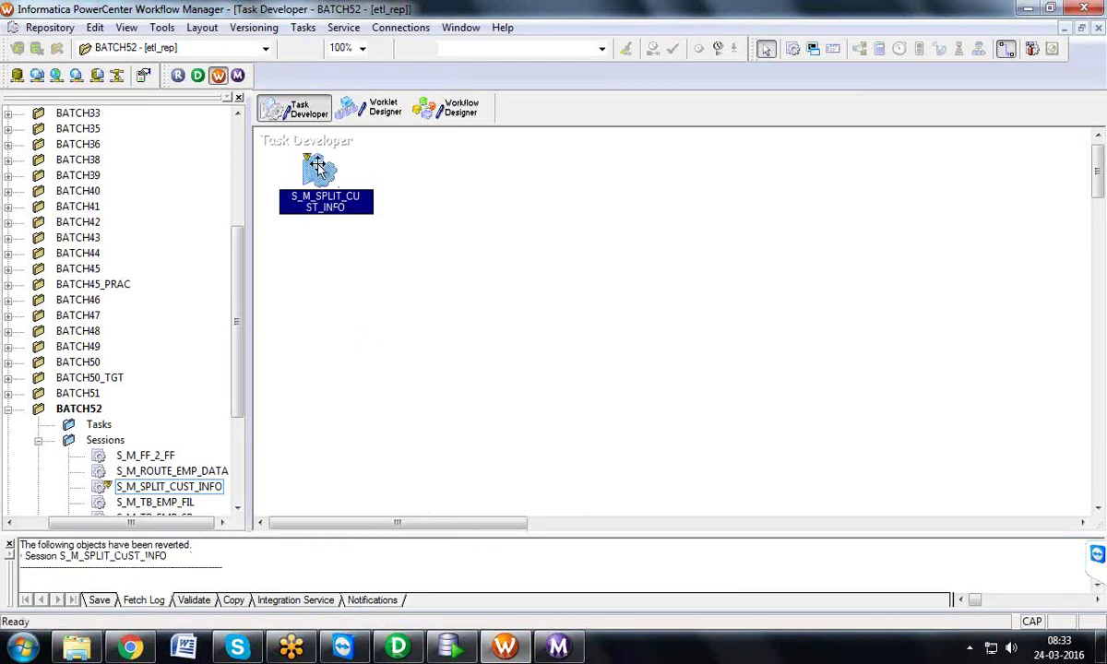
click(56, 28)
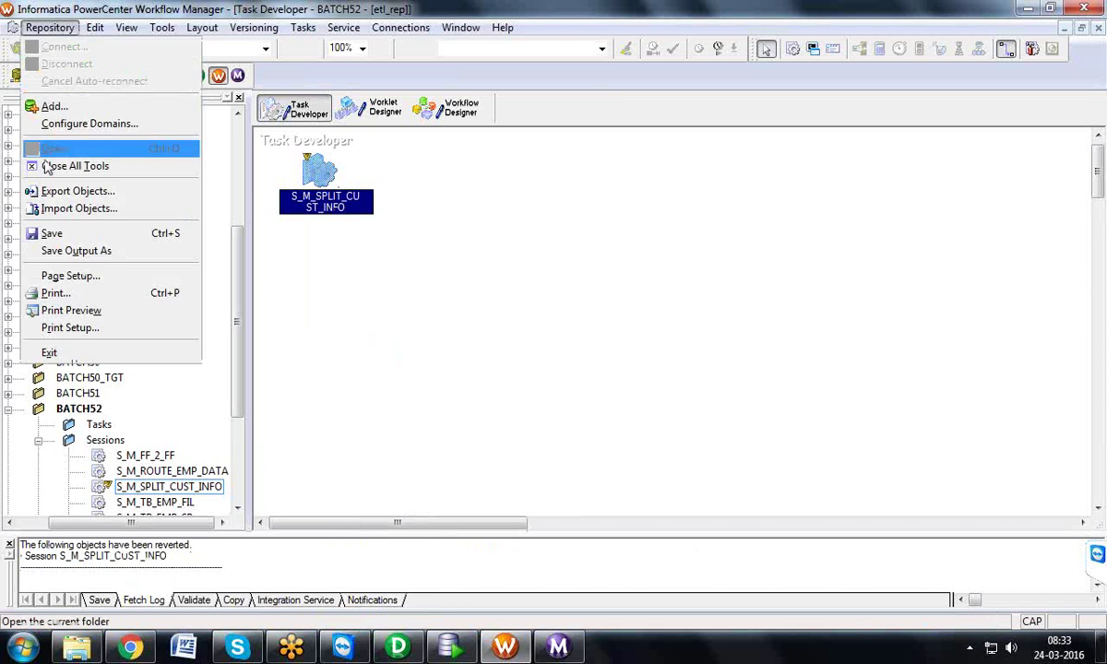
click(51, 234)
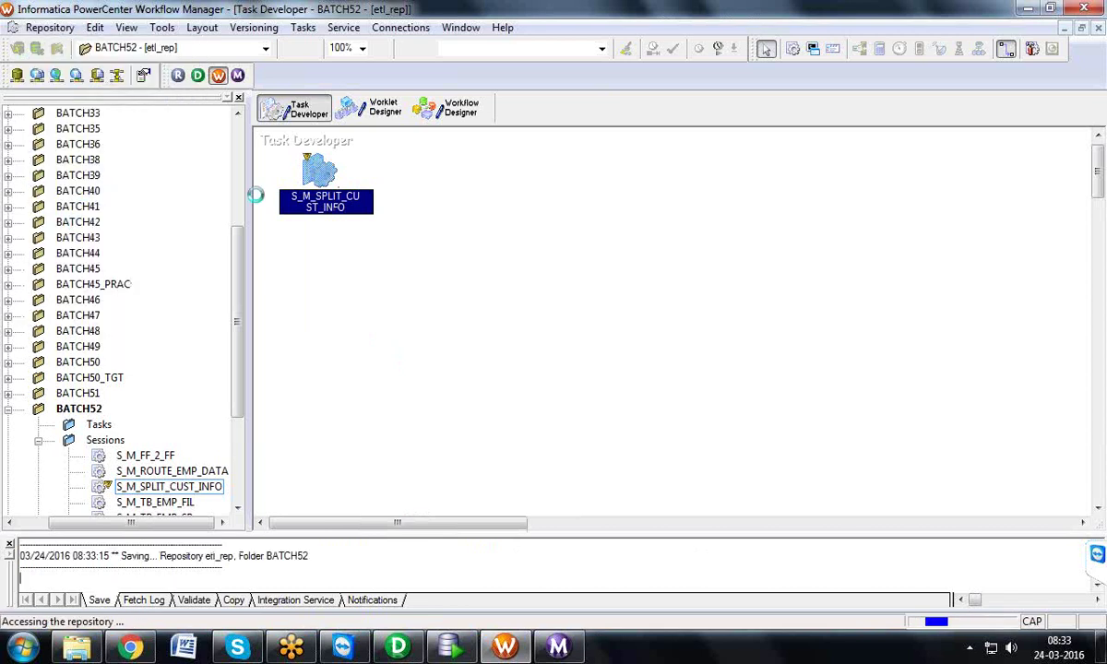
- Start workflow WF_S_M_SPLIT_CUST_INFO and check the session's source and target statistics for FF_CUSTOMER_U in Workflow Monitor
click(450, 110)
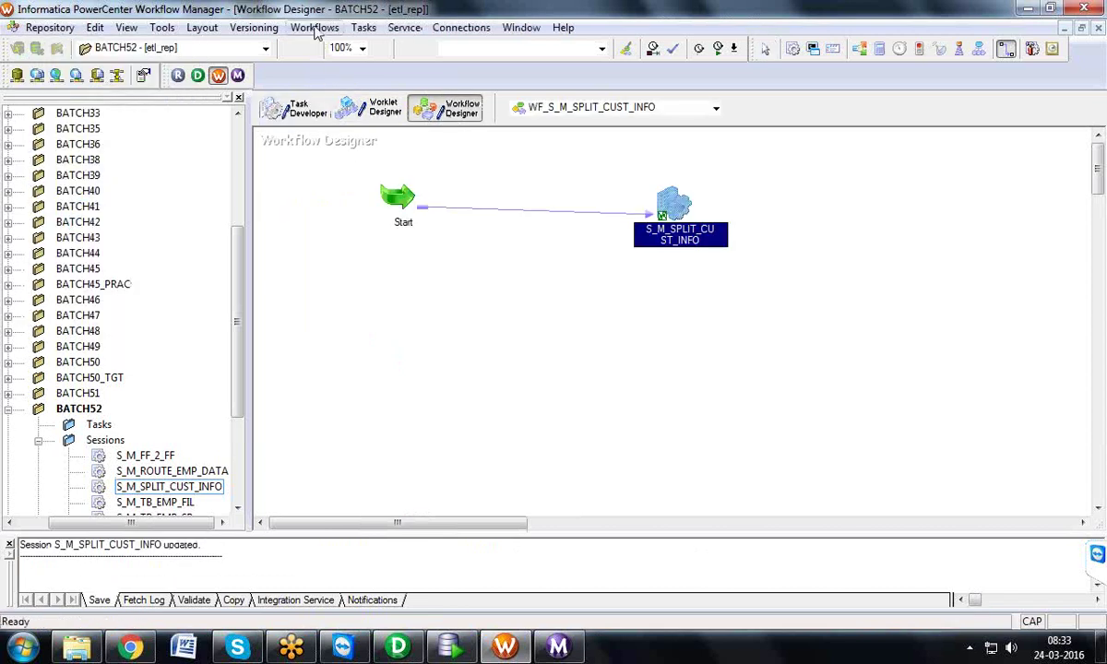
click(314, 28)
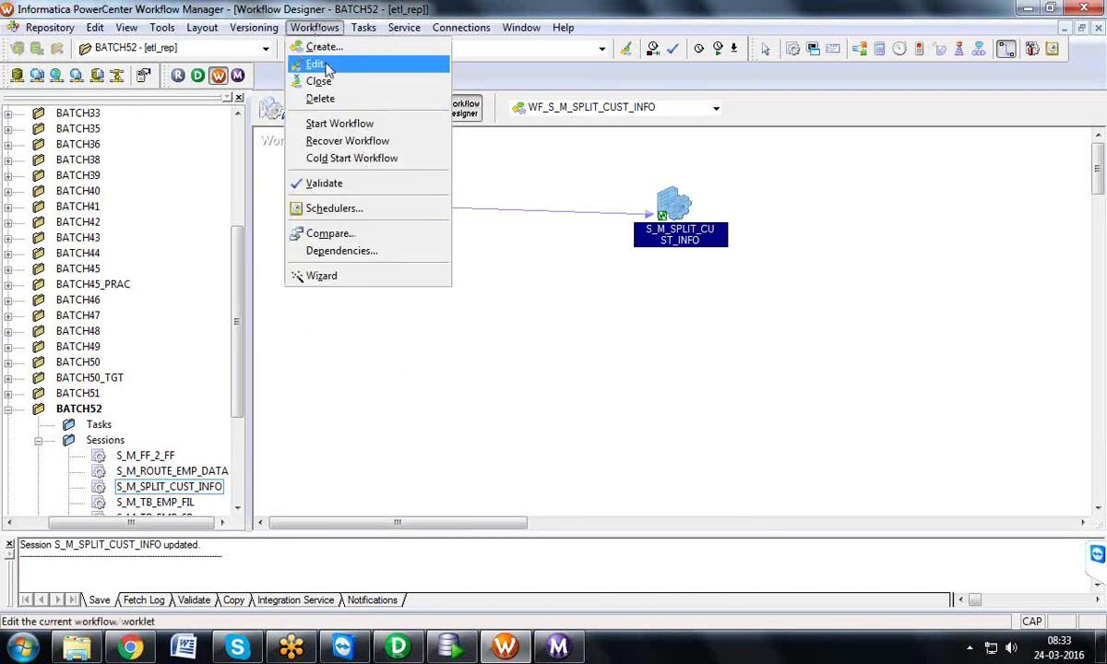
click(339, 124)
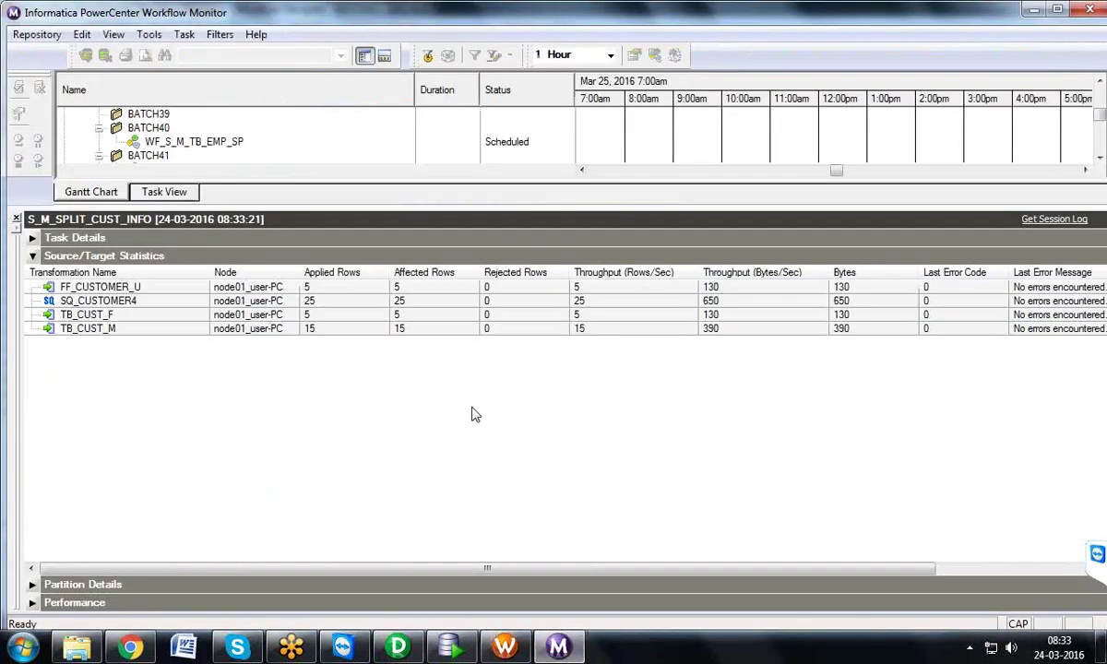
click(175, 291)
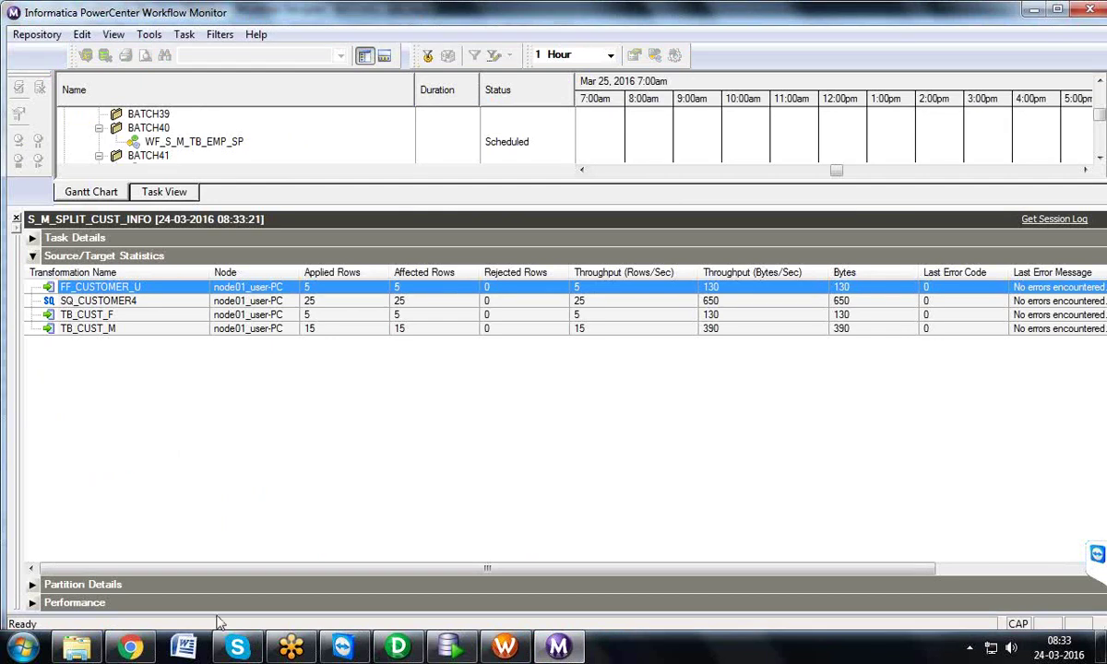
- In SQL Developer, refresh the TB_CUST_M data, open TB_CUST_F, and check the lowercase gender values in both tables
click(450, 647)
click(221, 120)
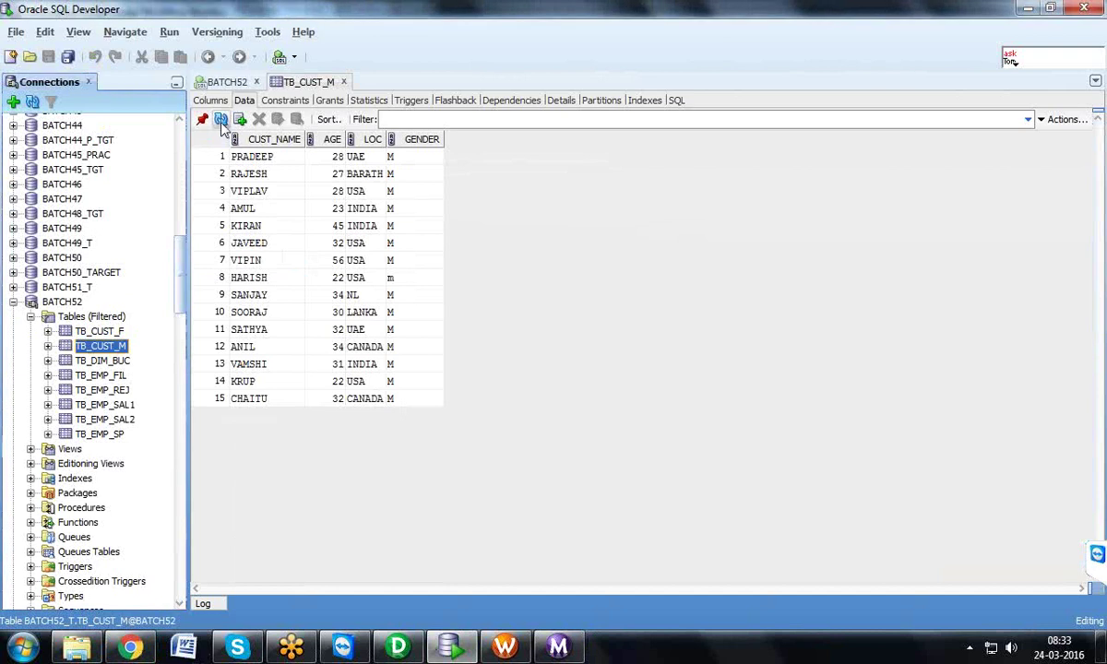
click(391, 277)
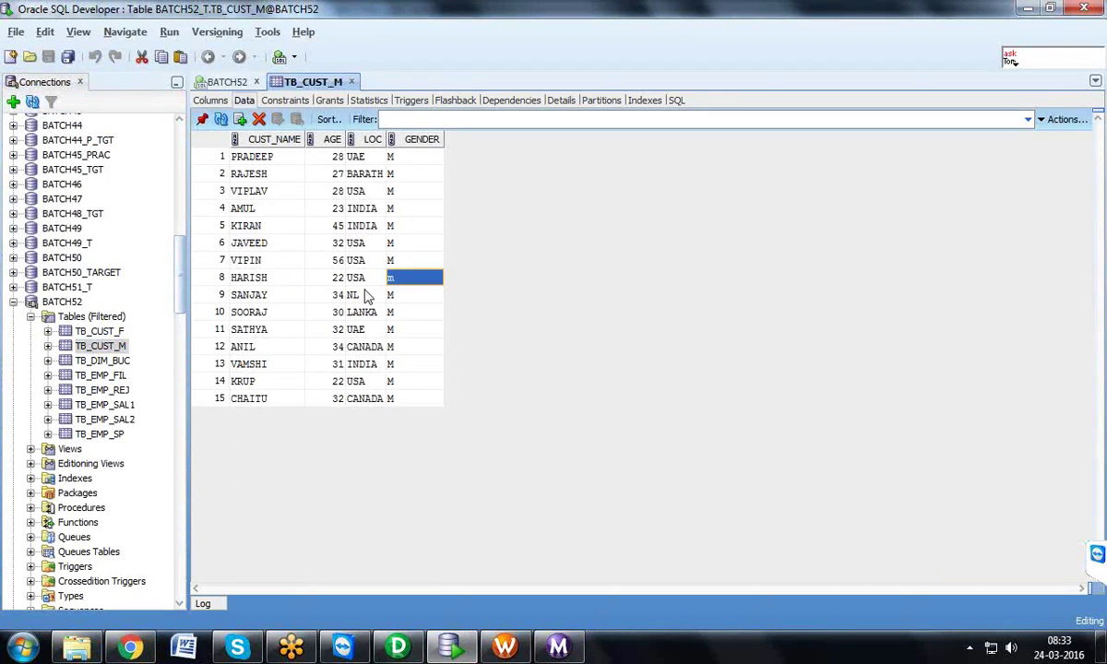
click(93, 331)
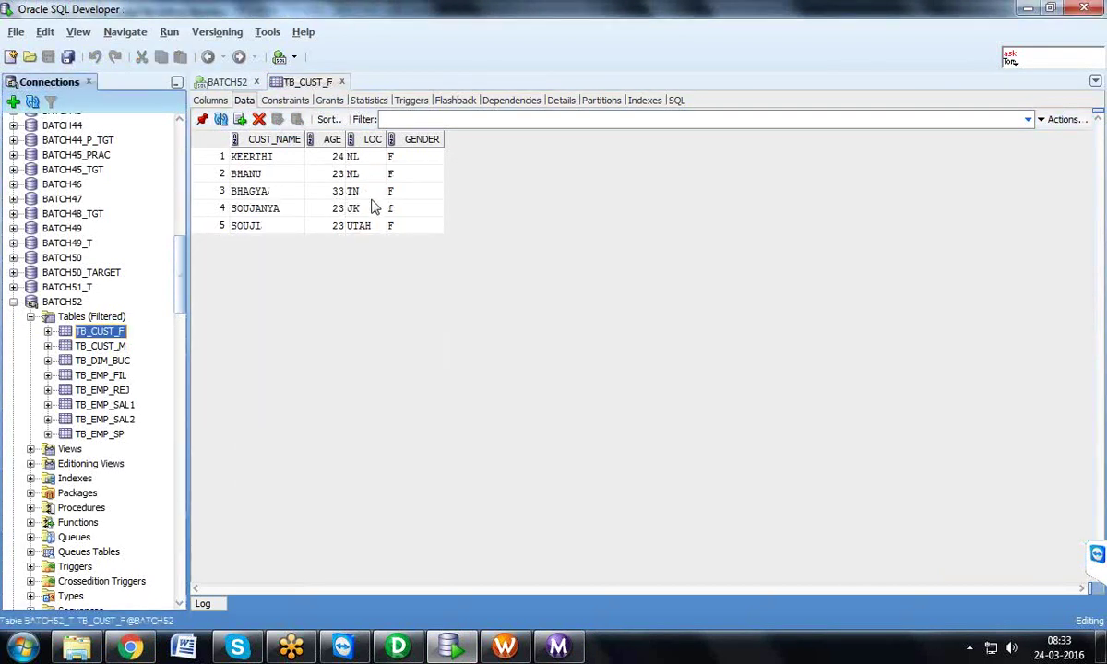
click(400, 214)
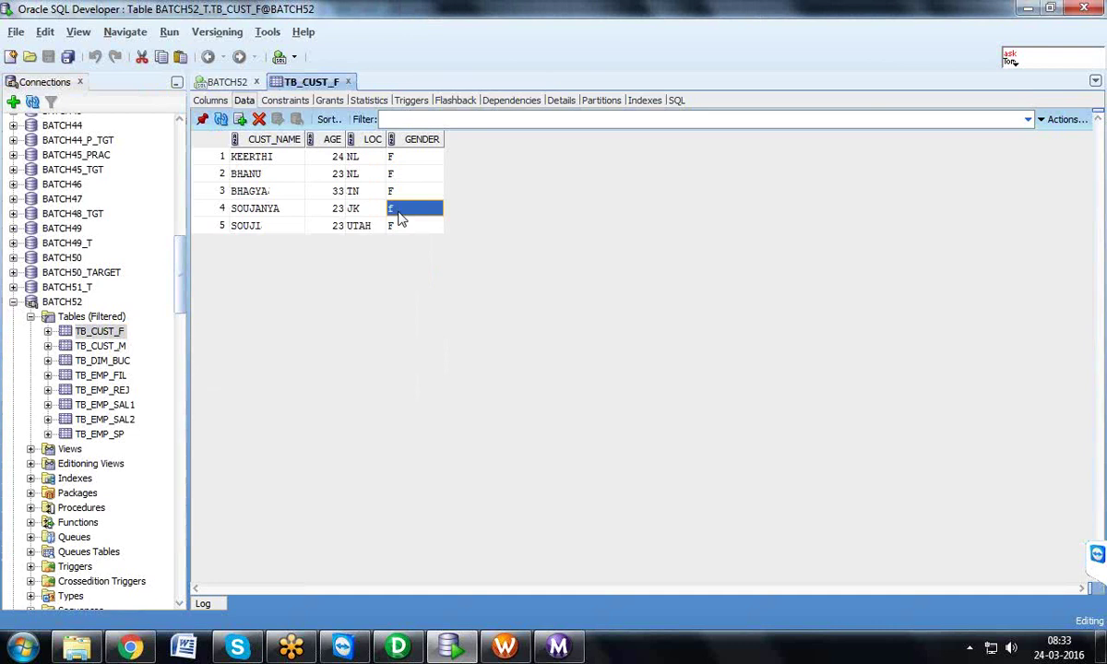
- Open ff_customer_u from the Informatica folder, examine the gender values of the customers in it, and close the workbook
click(77, 646)
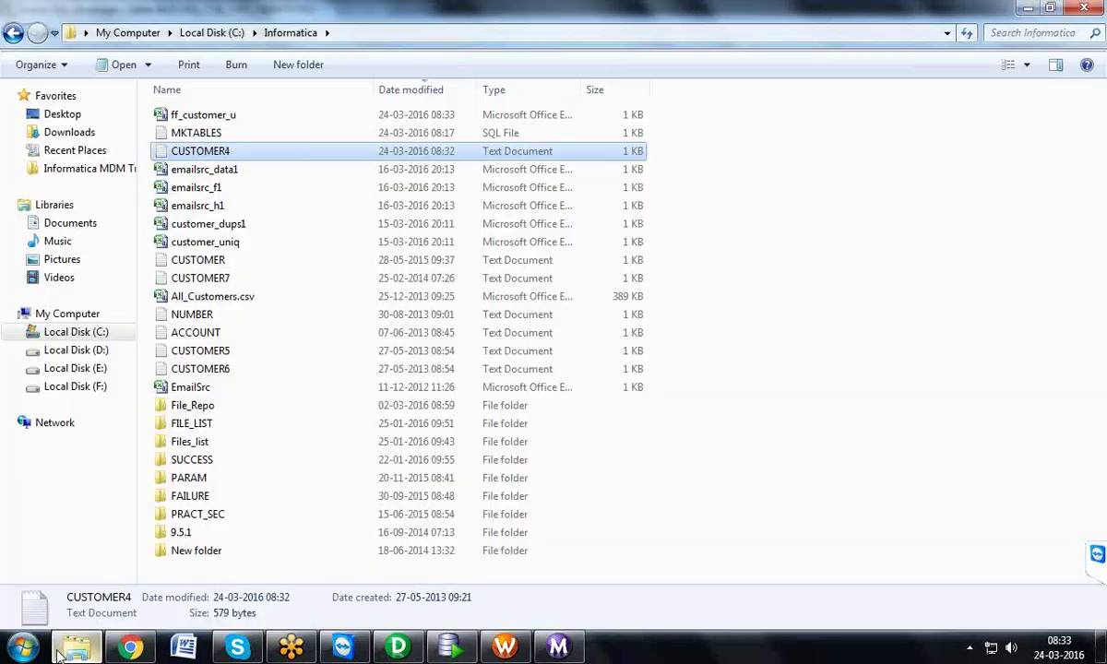
double_click(189, 115)
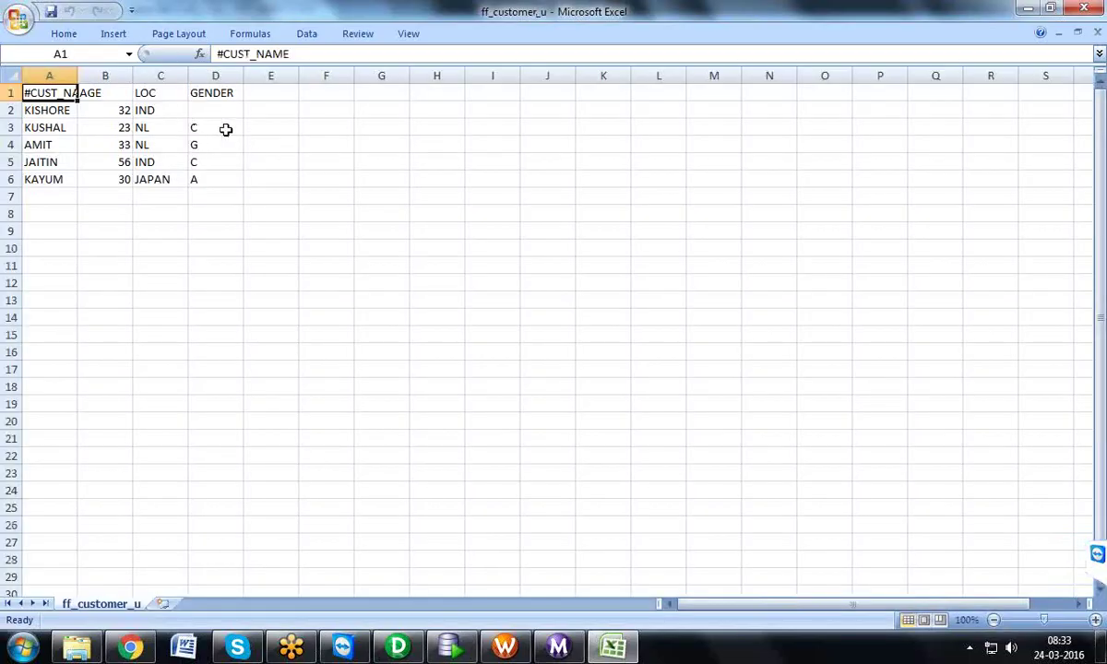
click(212, 112)
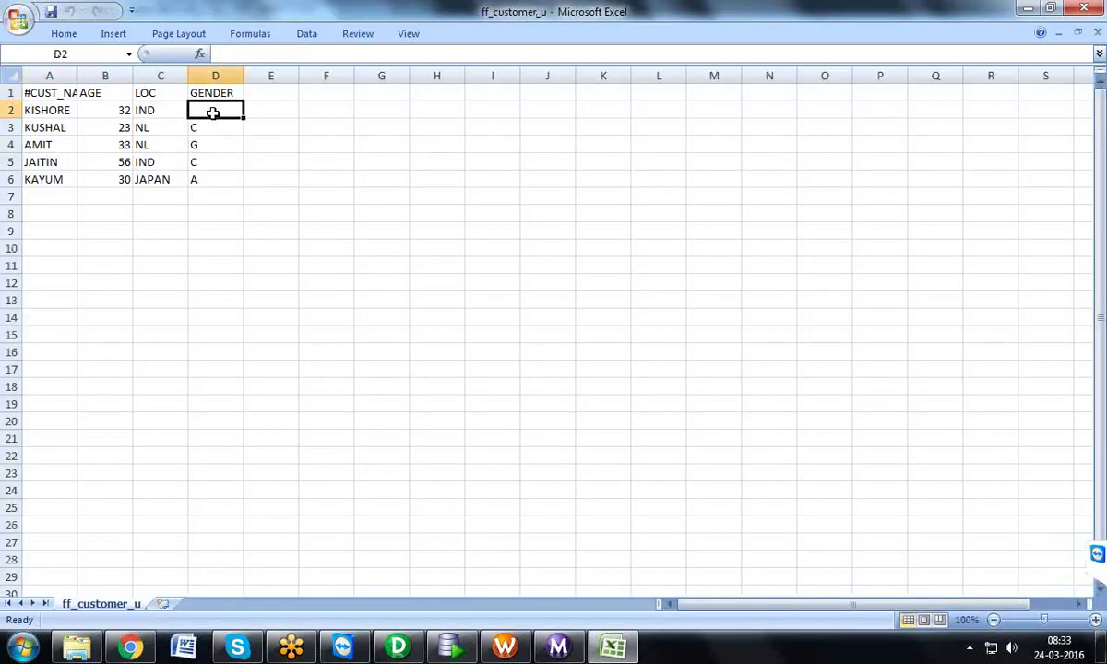
click(215, 144)
key(Up)
key(Up)
click(216, 145)
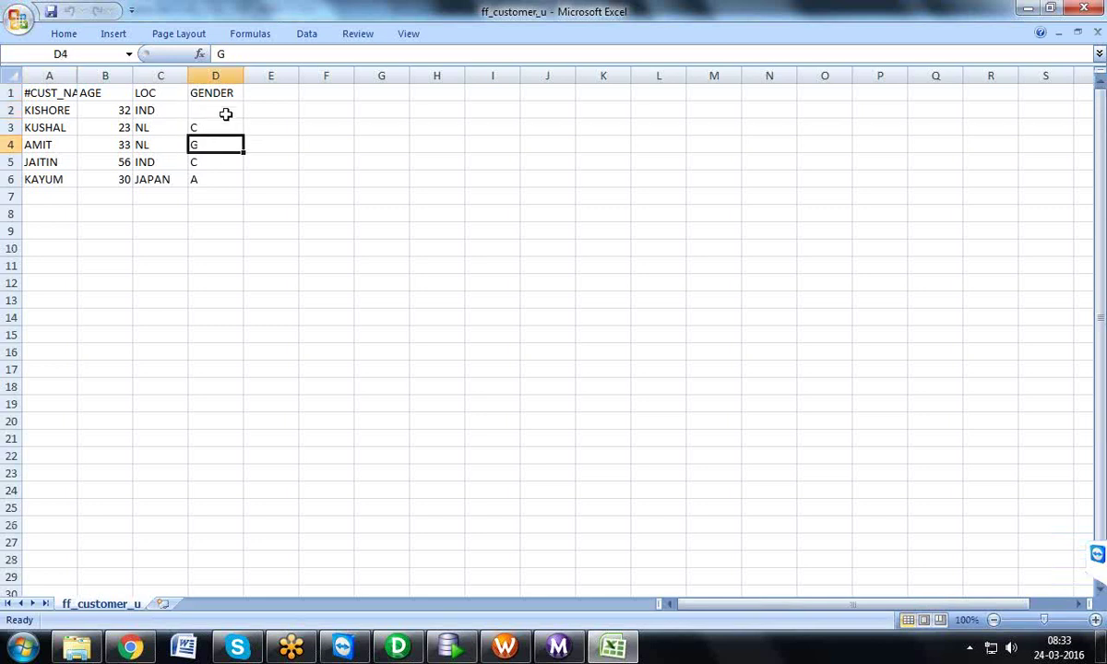
click(225, 112)
click(223, 141)
click(220, 126)
click(218, 115)
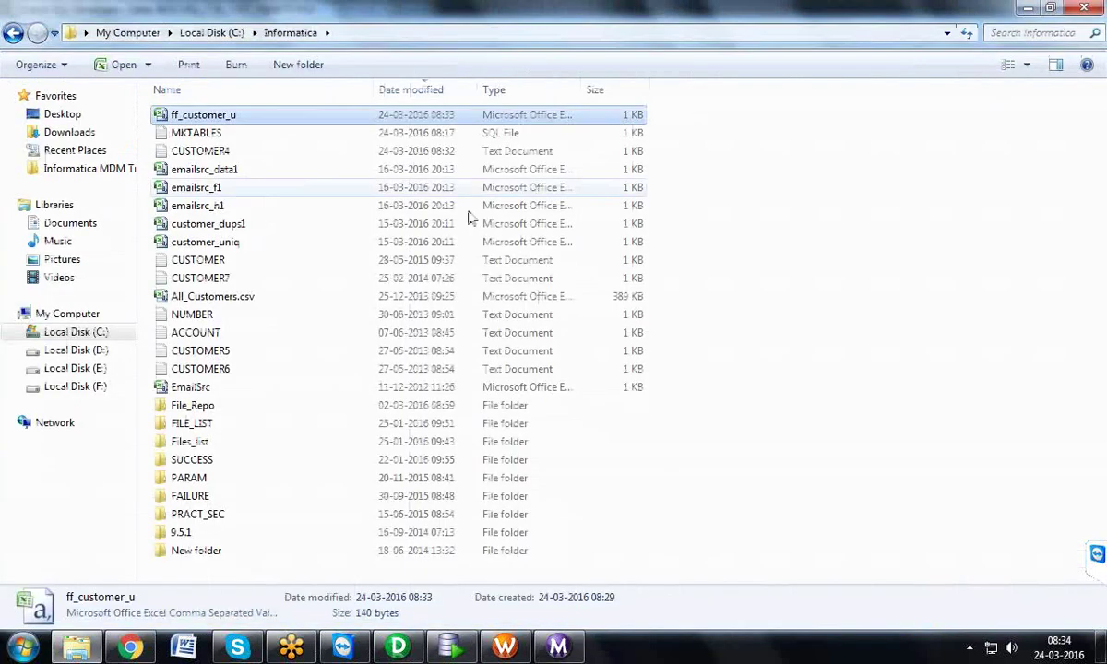
click(1084, 8)
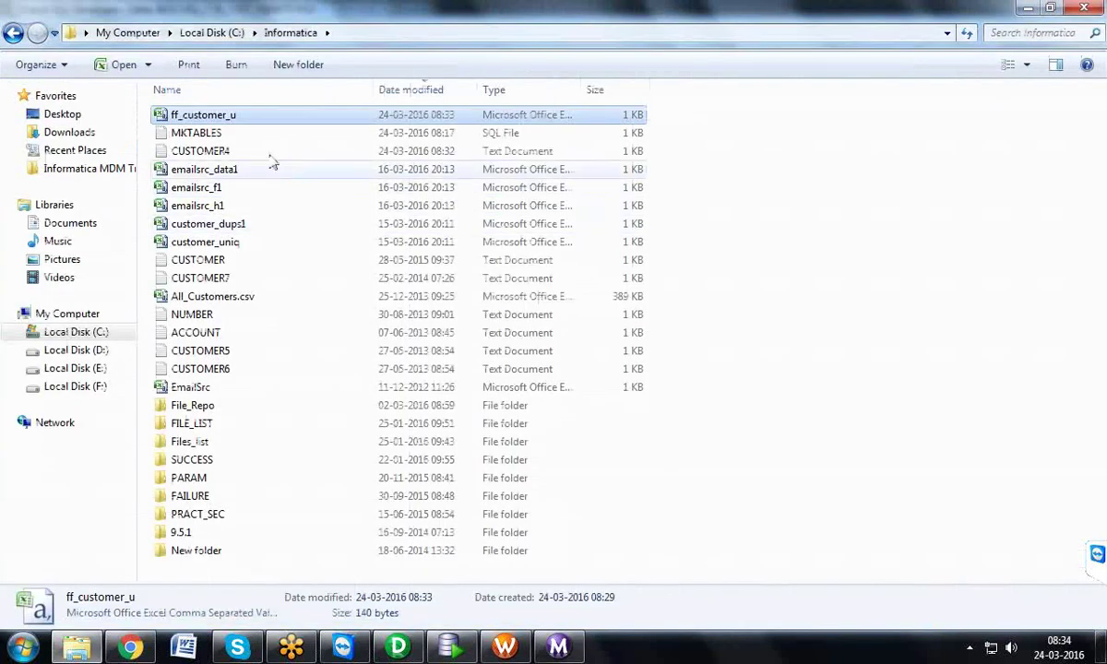
- Open the CUSTOMER4 text file, inspect the space before the first male customer's gender value, and close the file
double_click(212, 153)
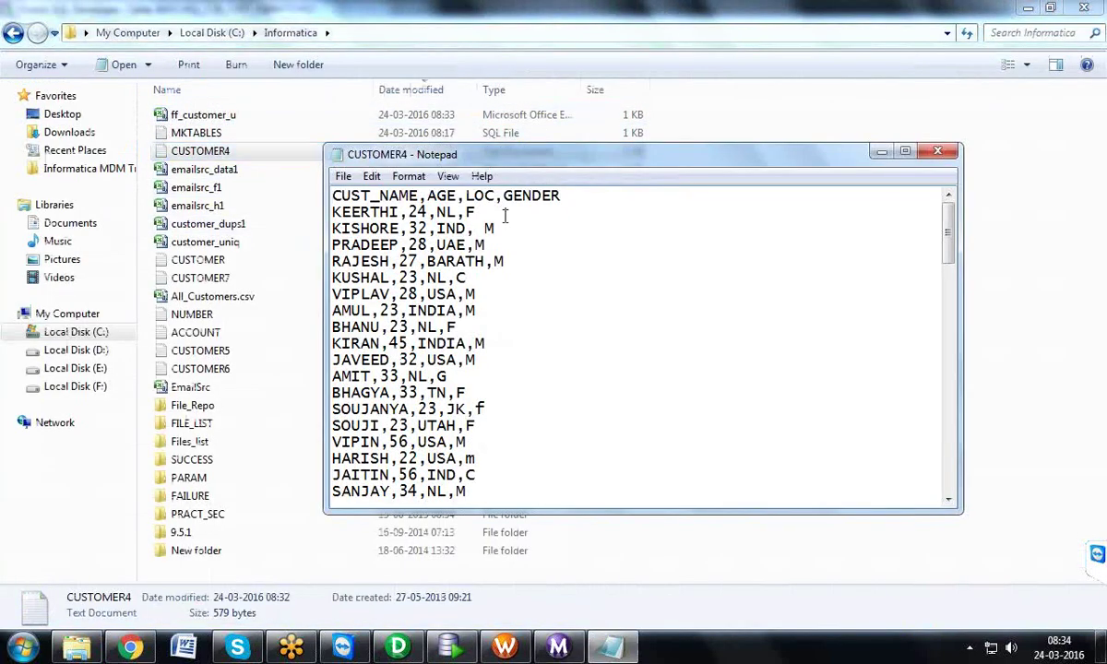
drag(483, 229, 474, 228)
click(939, 152)
- Reopen the ff_customer_u workbook, check gender cell D2 of the first customer, and close it
double_click(244, 116)
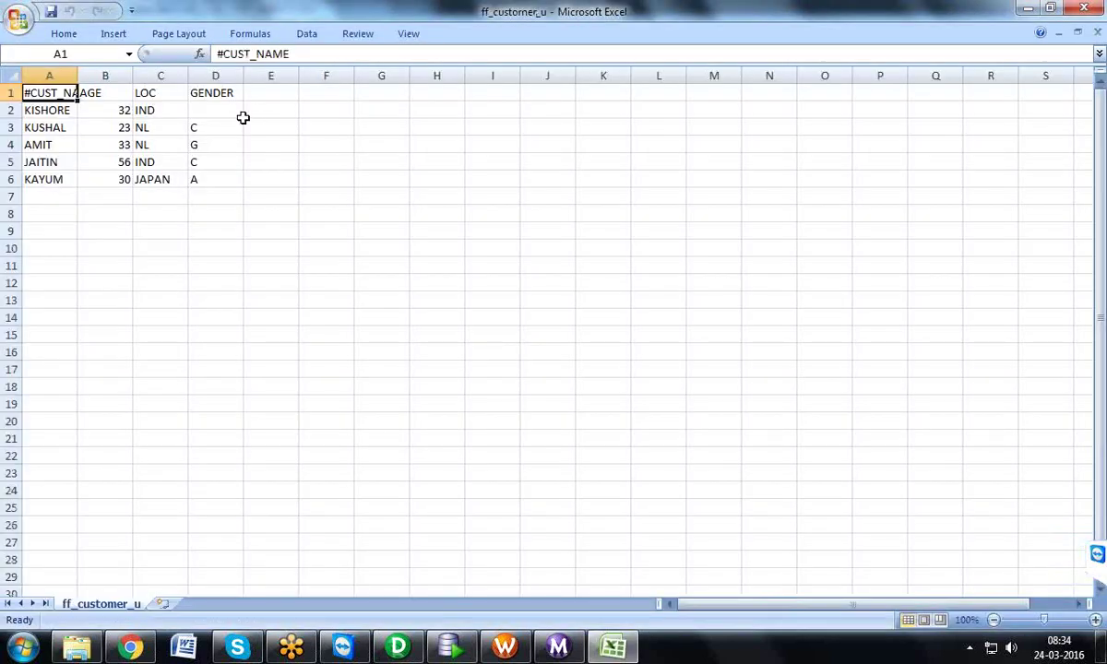
click(231, 114)
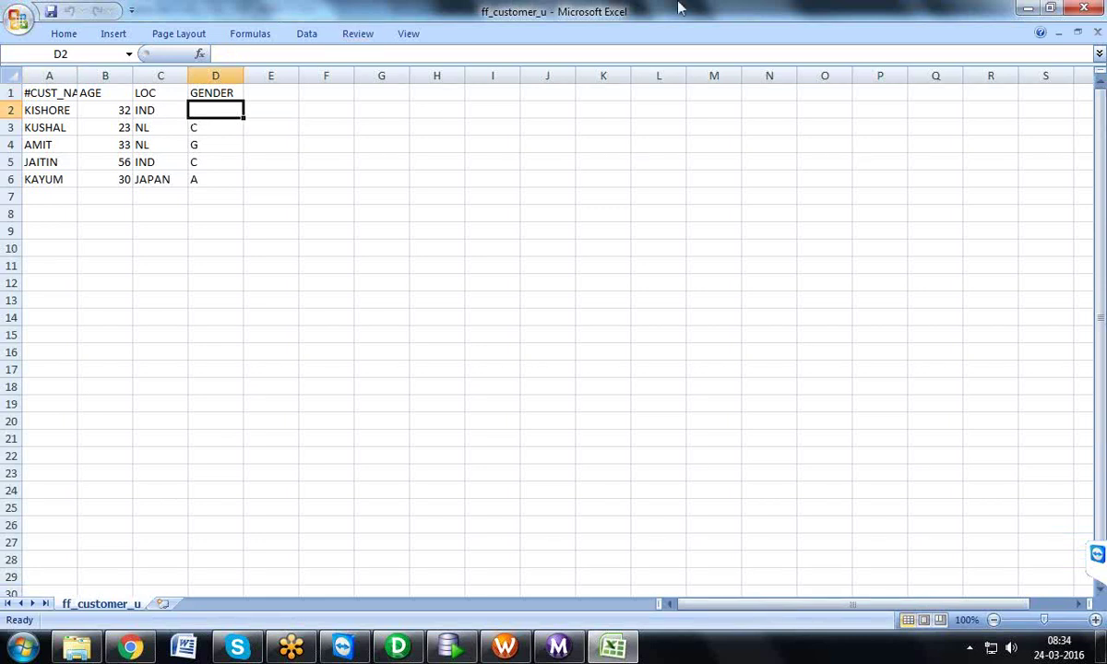
click(1084, 11)
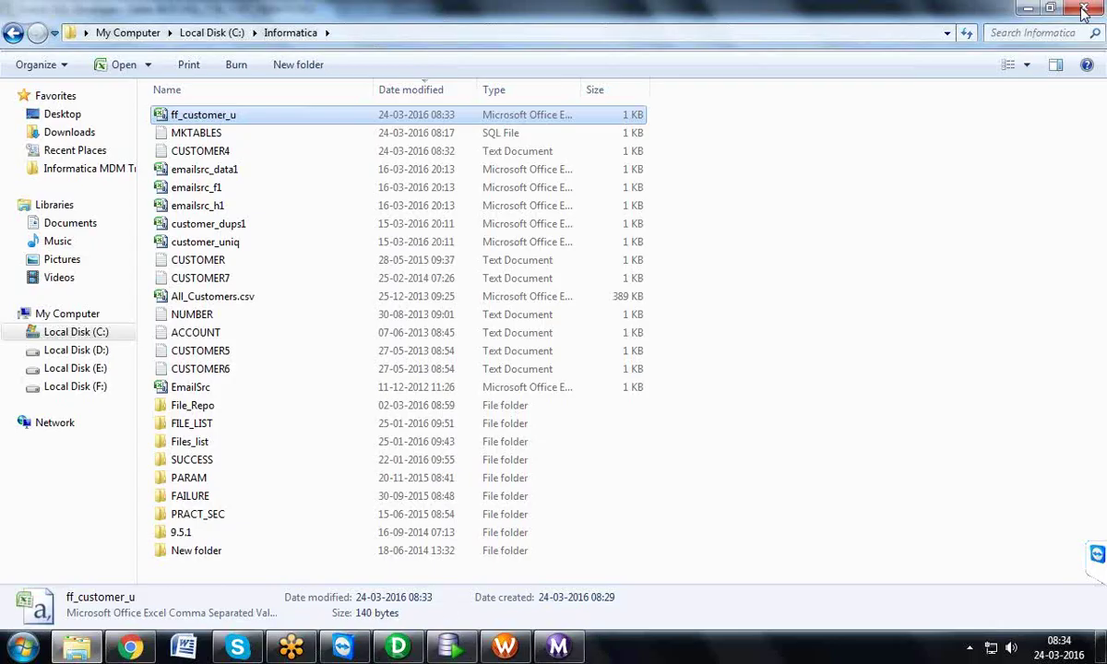
- Return to PowerCenter Designer and arrange all objects of mapping M_SPLIT_CUST_INFO in expanded form
click(398, 647)
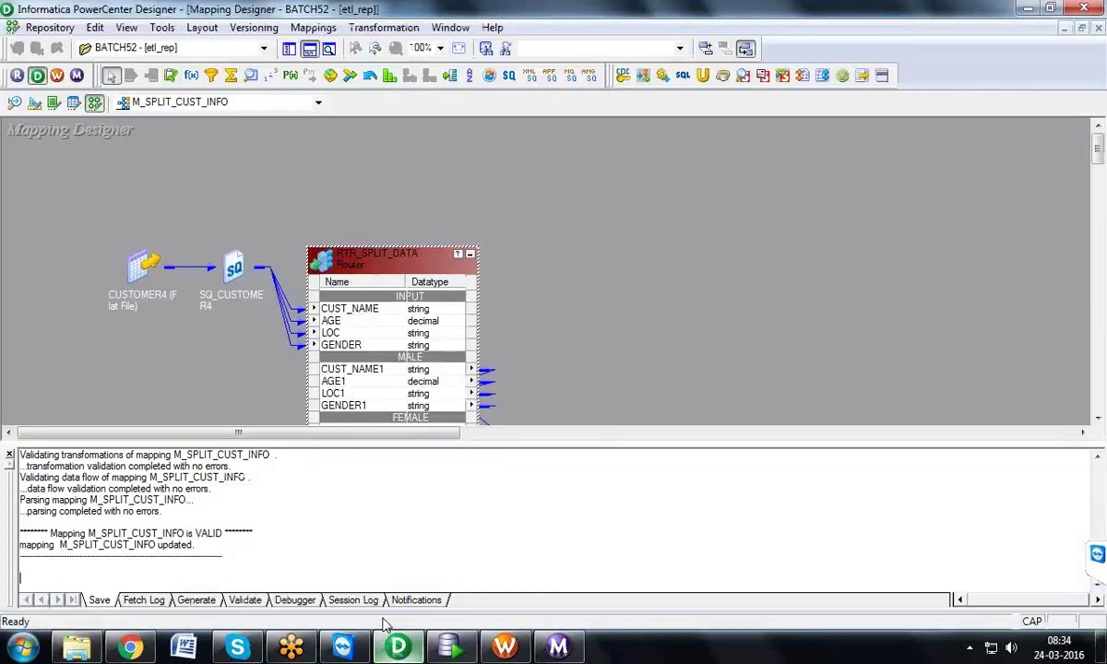
click(34, 104)
click(94, 104)
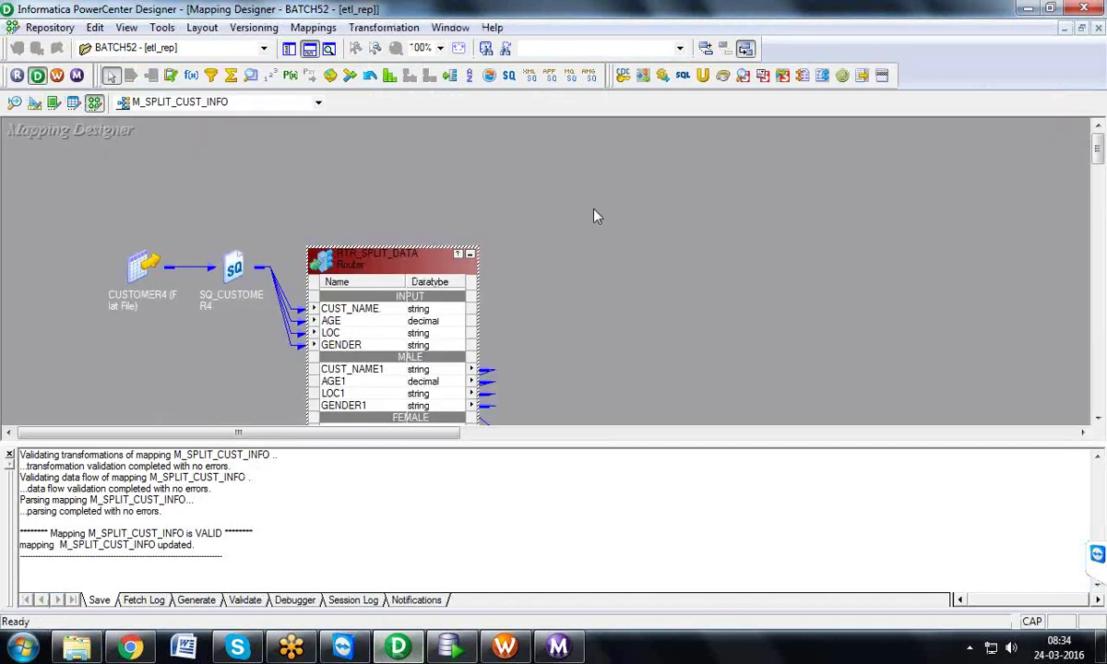
right_click(595, 216)
click(627, 306)
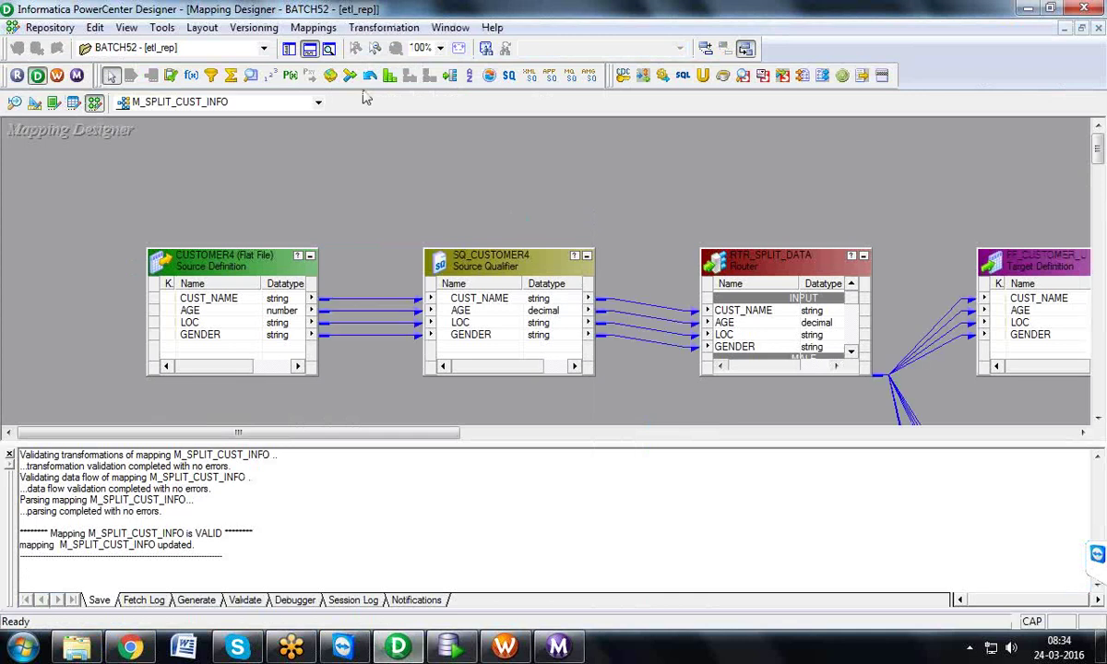
- Hide the output window and check the GENDER column's length in the mapping's CUSTOMER4 source definition
click(309, 48)
click(219, 363)
drag(219, 363, 274, 369)
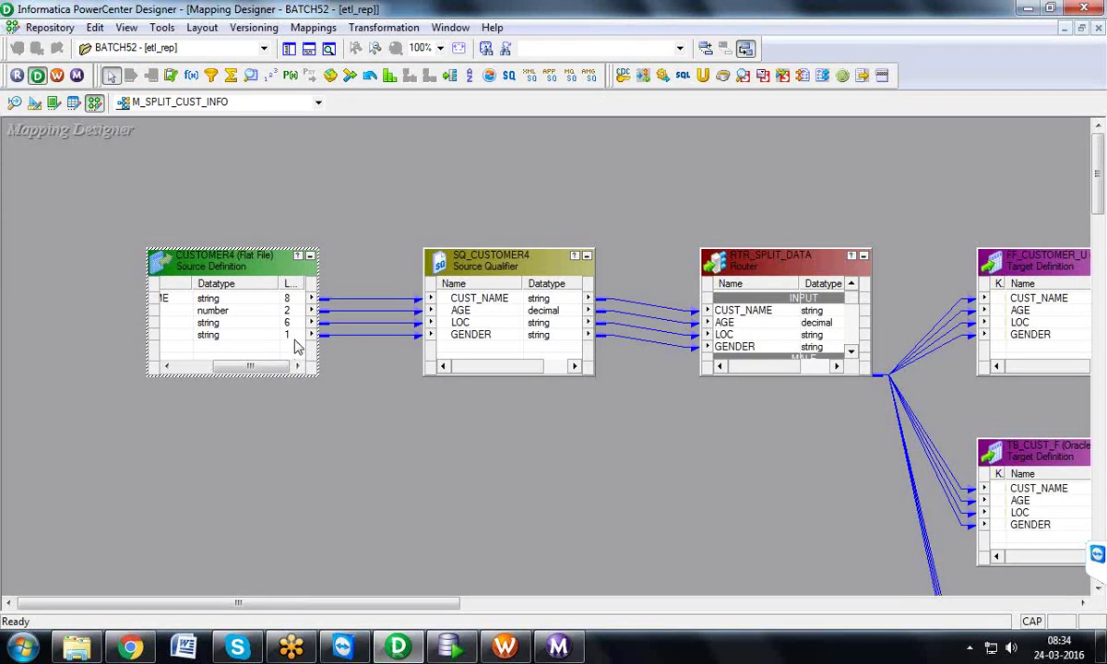
click(297, 341)
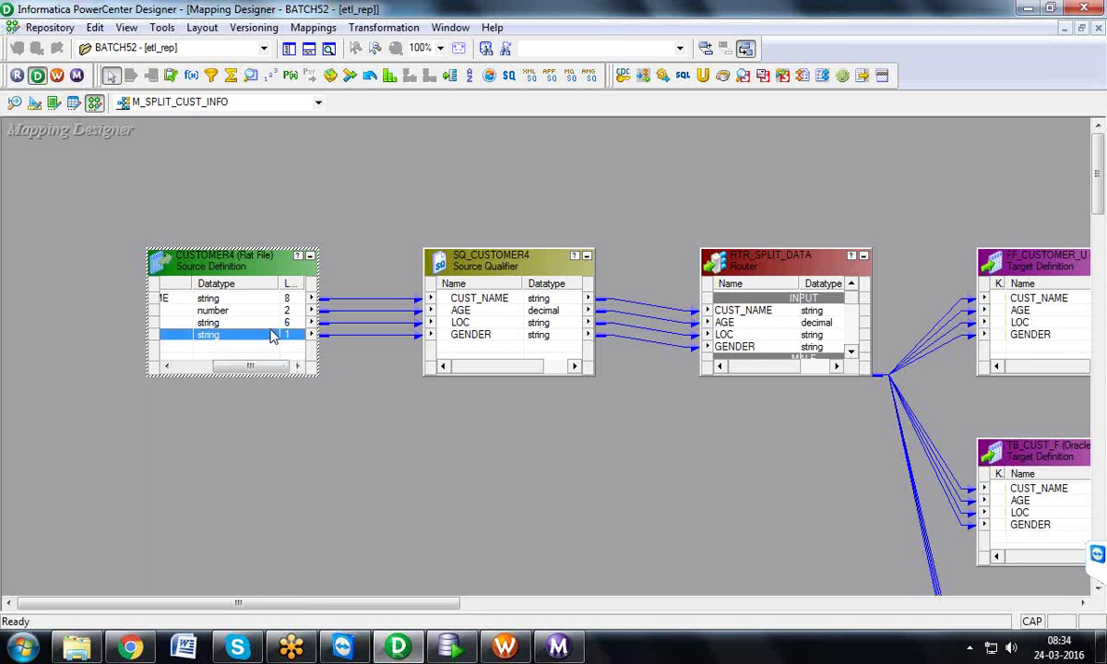
drag(242, 366, 201, 366)
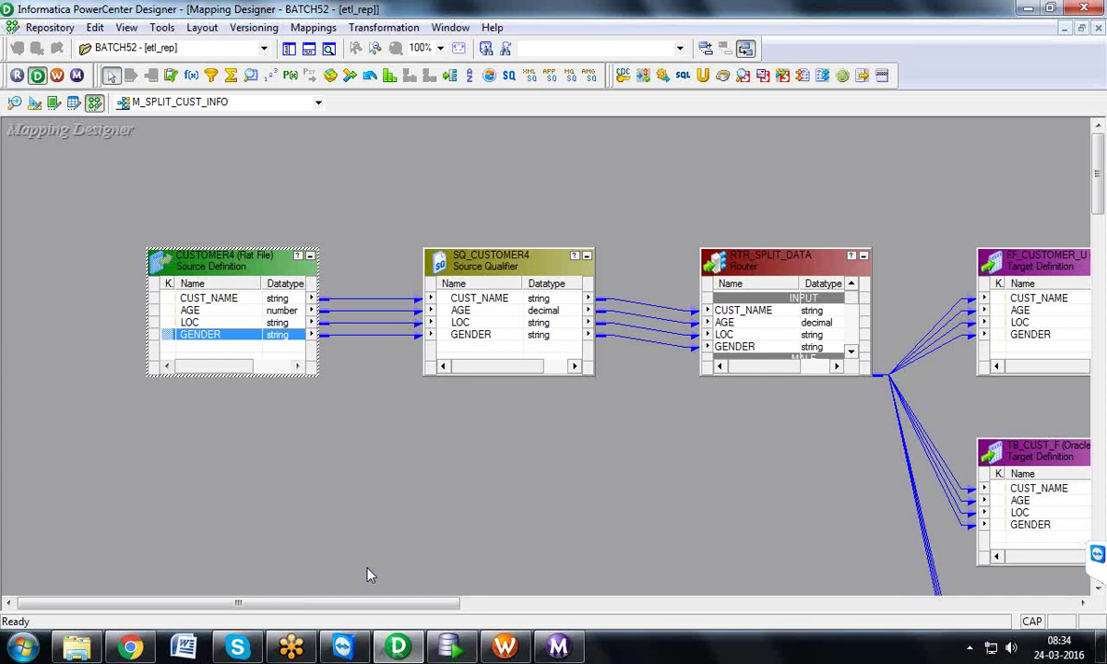
- Set the GENDER column's precision to 3 in the CUSTOMER7 flat file source in the Source Analyzer, and save the repository
click(17, 103)
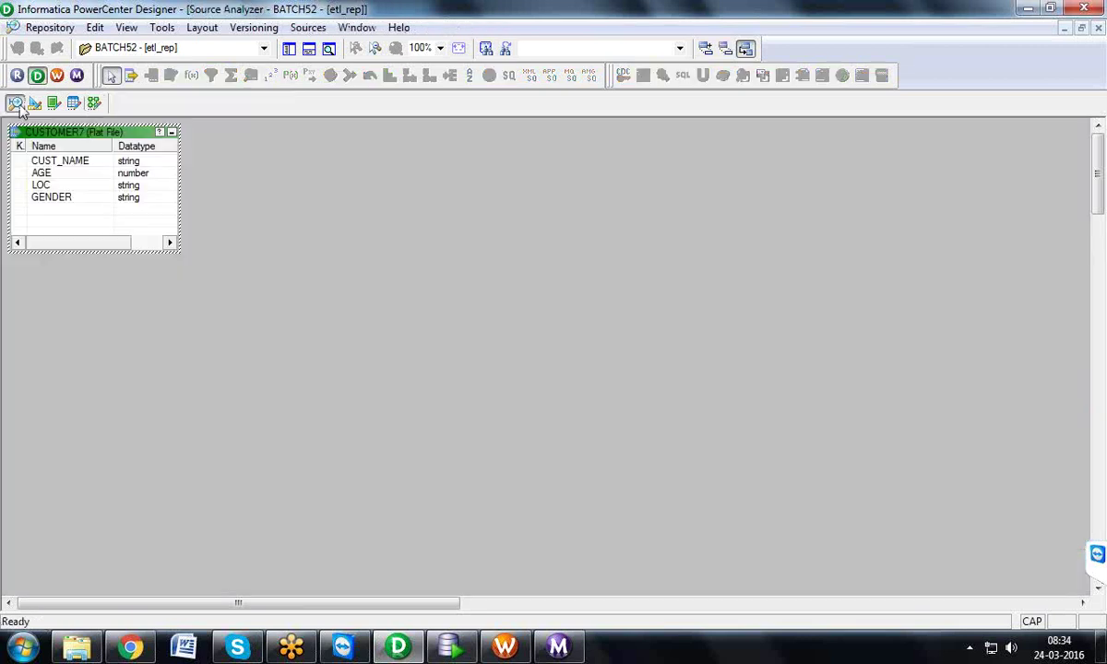
double_click(100, 198)
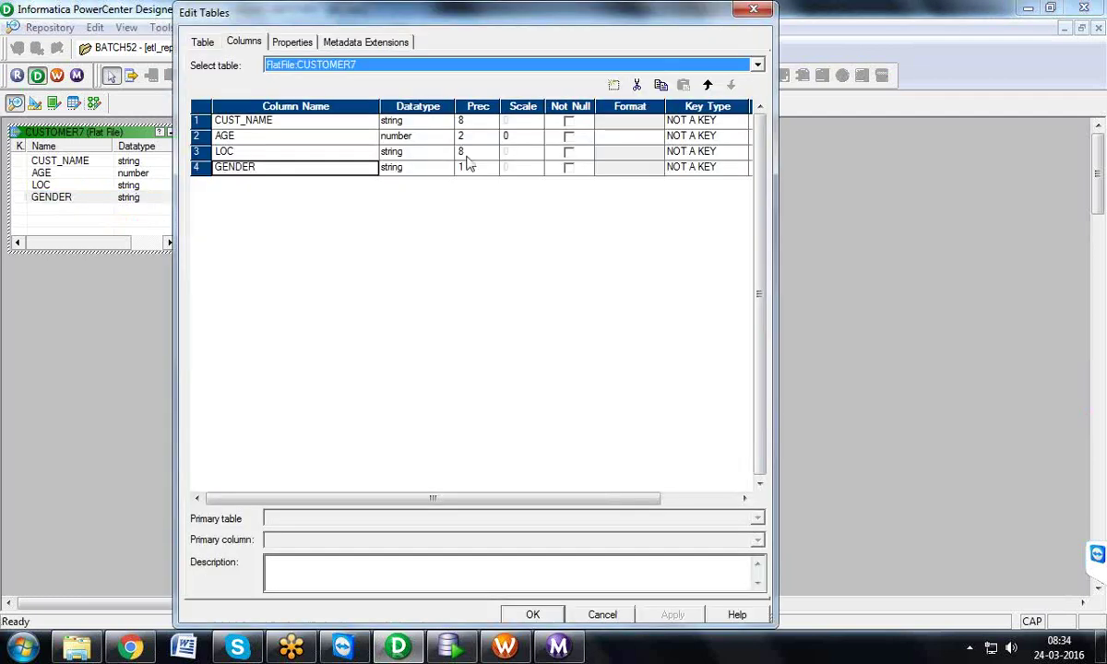
click(468, 167)
click(491, 166)
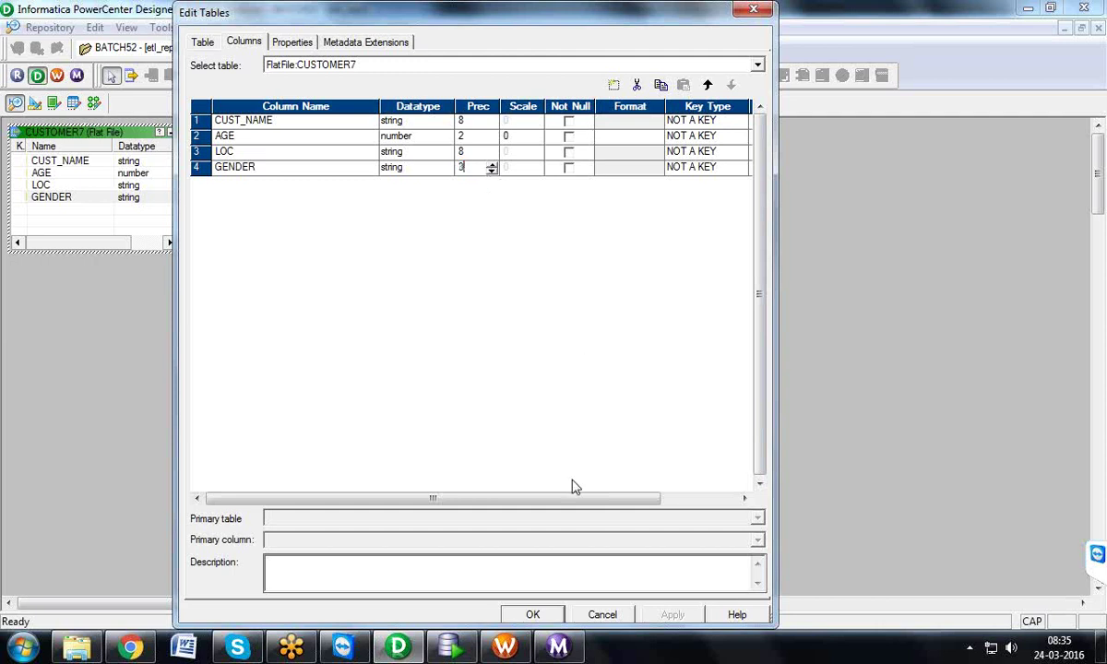
click(532, 614)
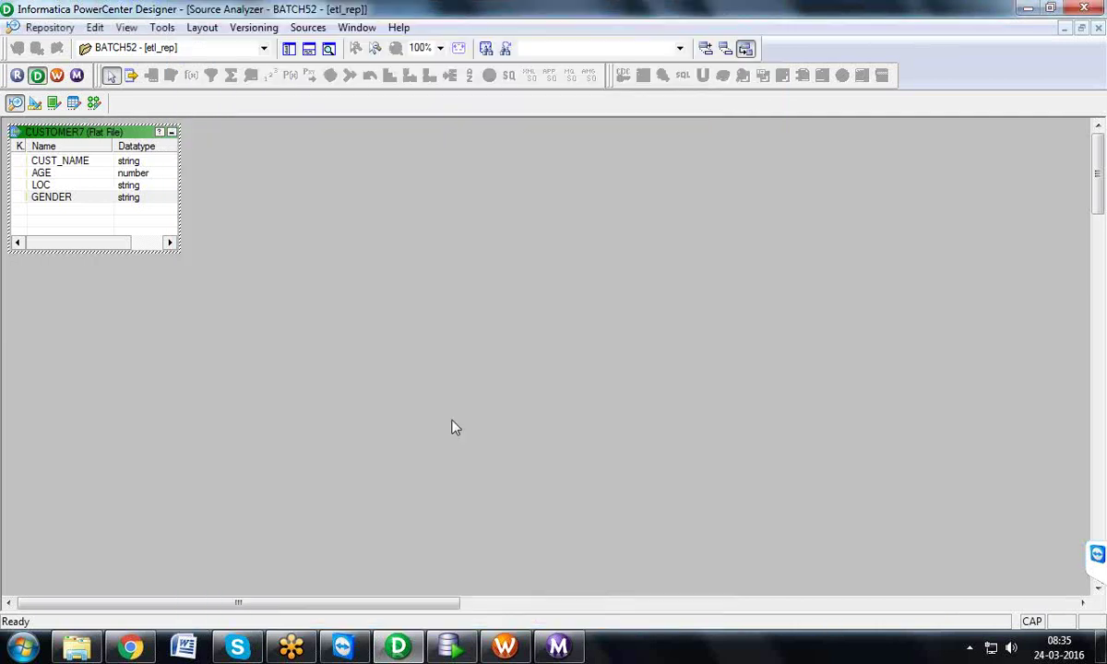
click(50, 27)
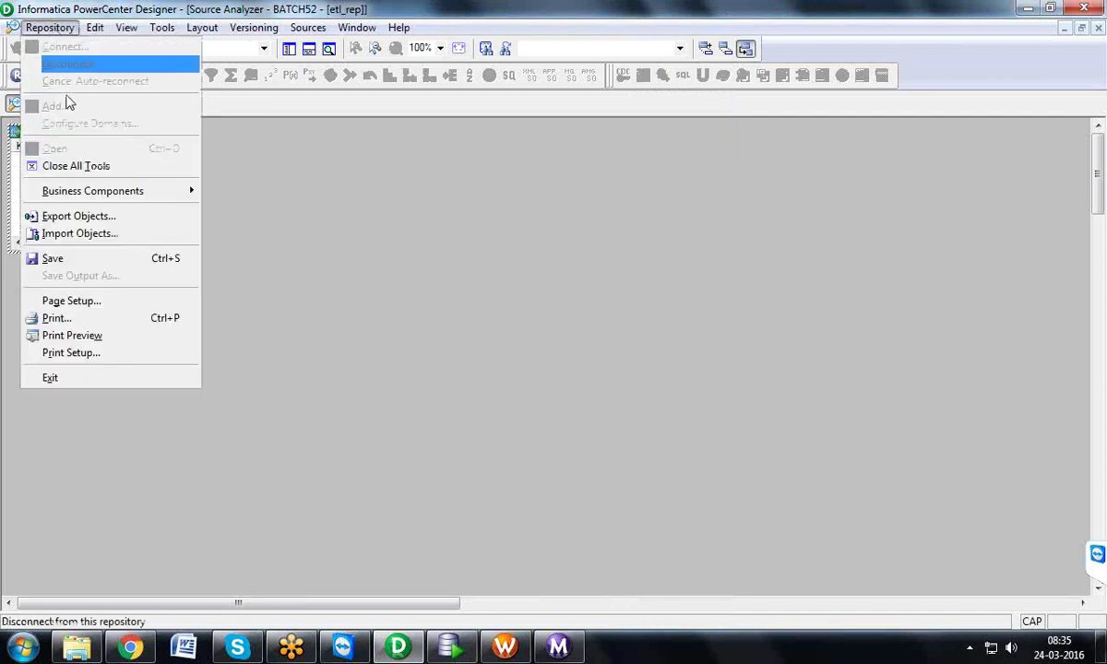
click(72, 258)
click(309, 48)
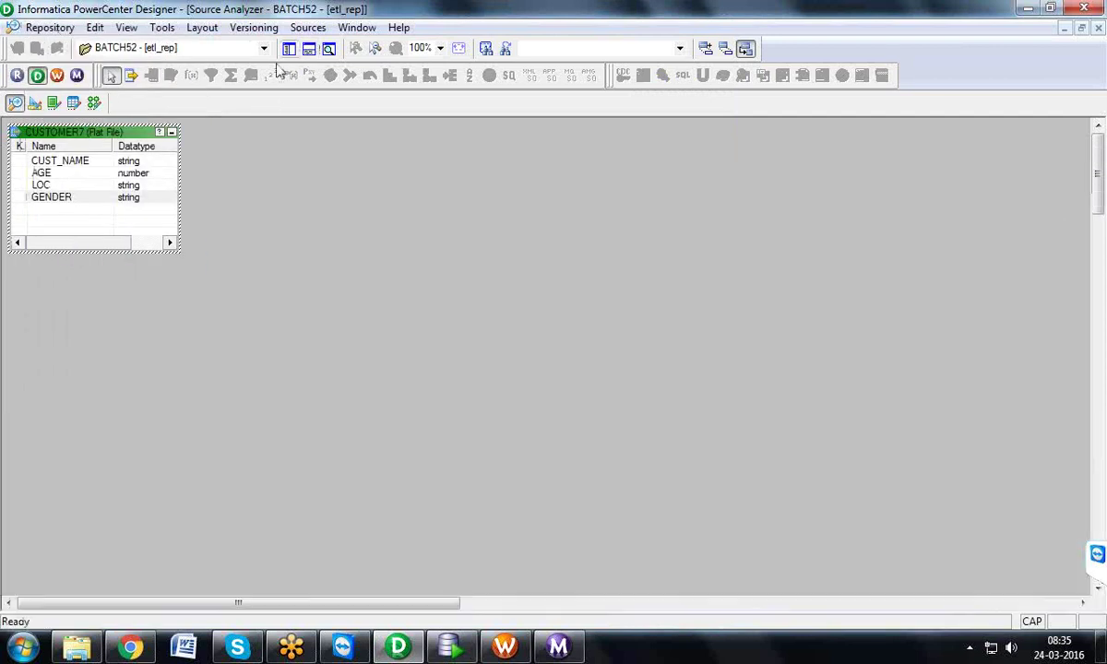
- In the Target Designer, set the GENDER column's precision to 3 for the Oracle target TB_CUST_M
click(35, 102)
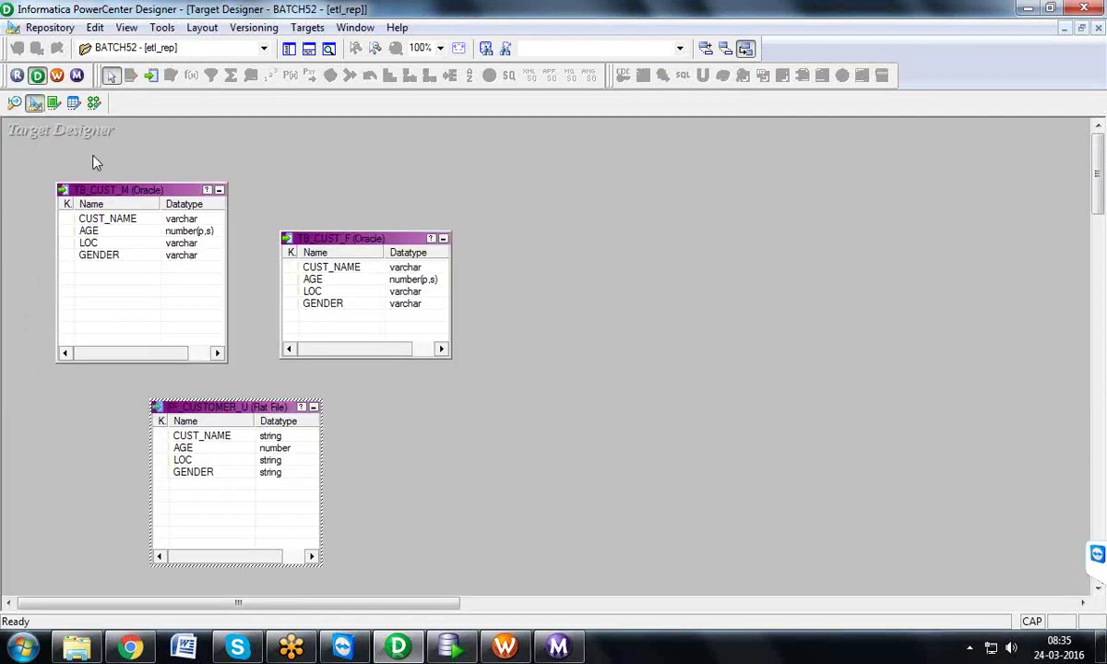
double_click(118, 257)
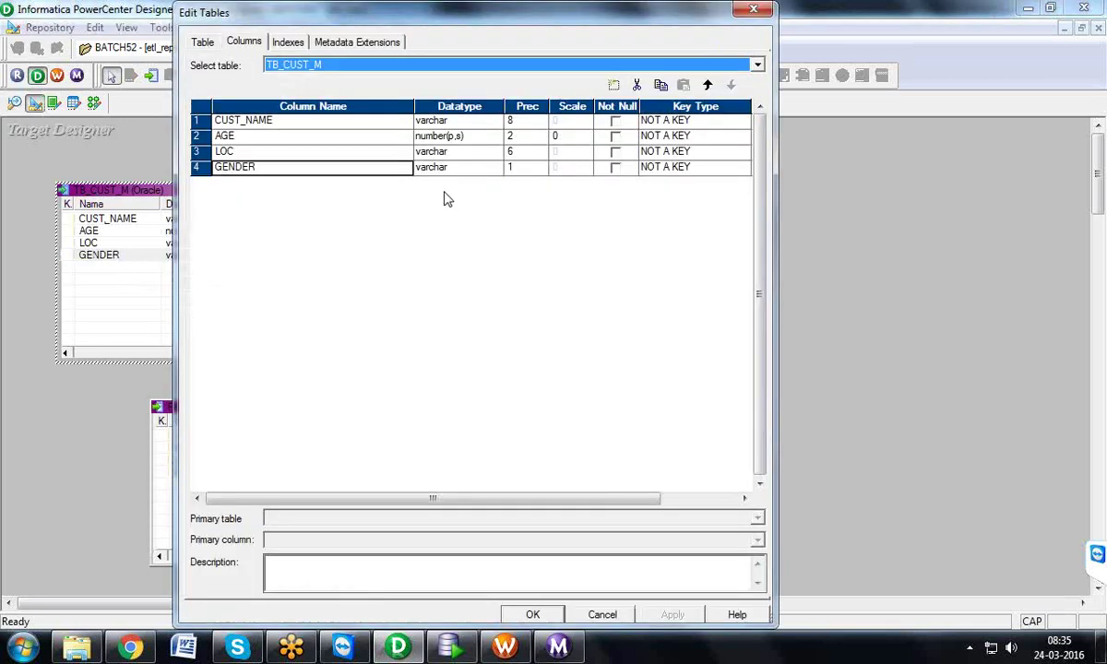
click(514, 169)
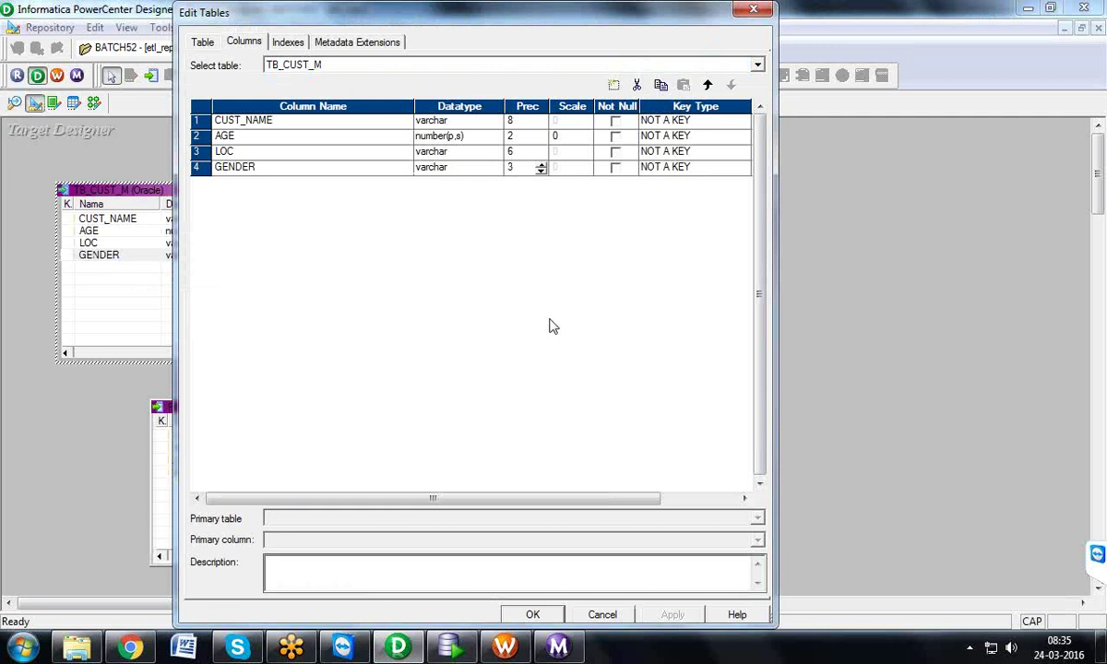
click(534, 615)
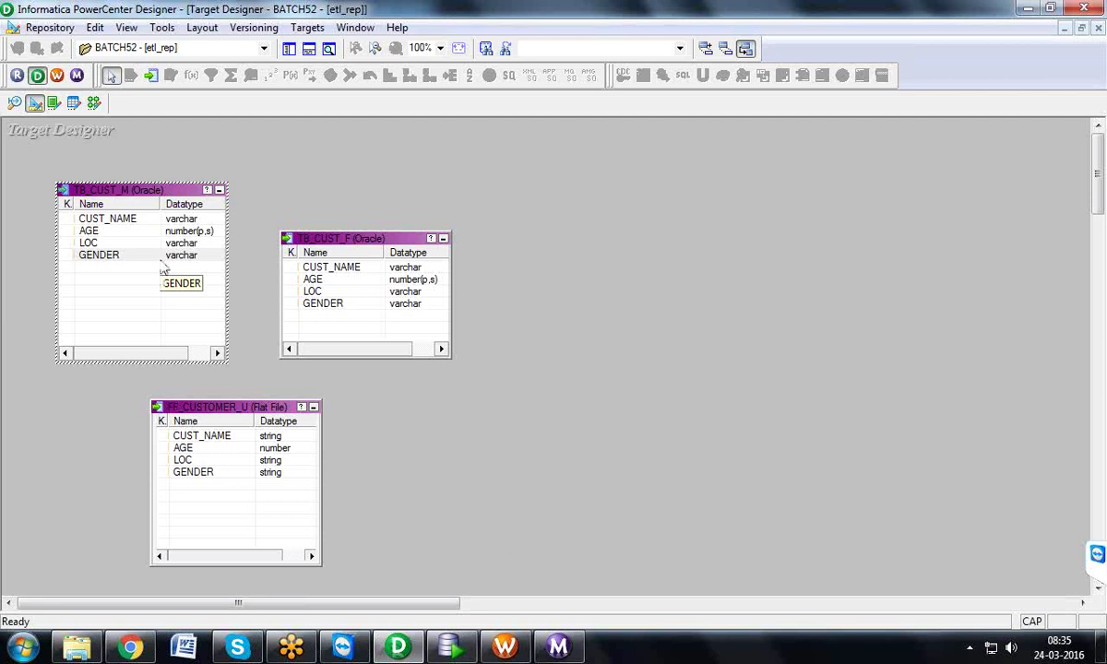
- Set the GENDER column's precision to 3 for the Oracle target TB_CUST_F
double_click(311, 304)
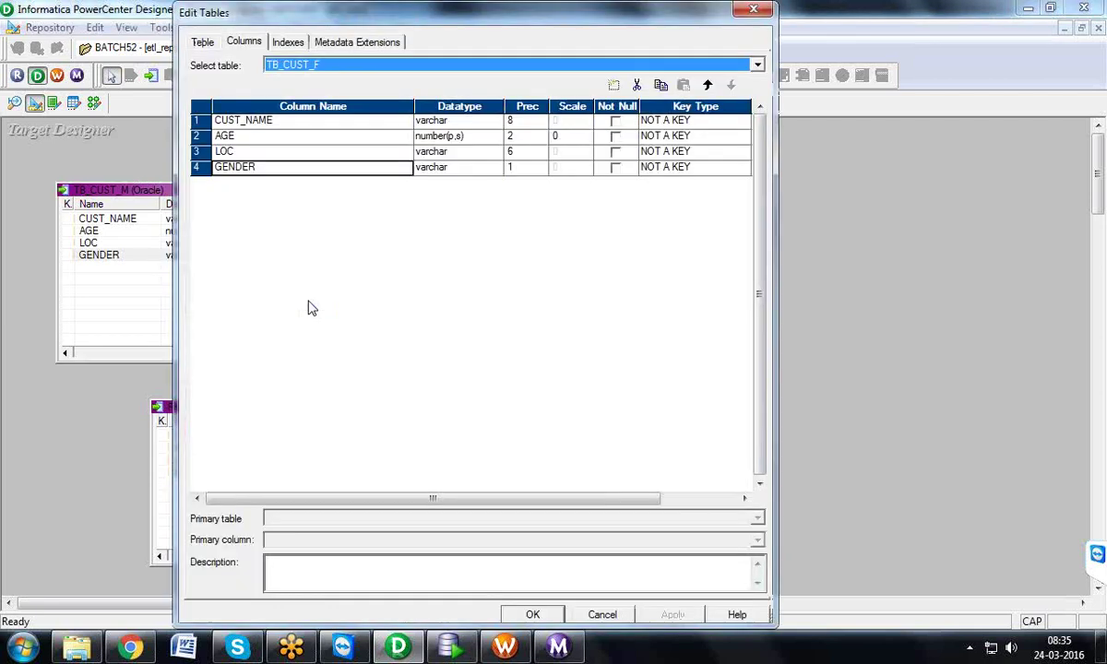
click(514, 168)
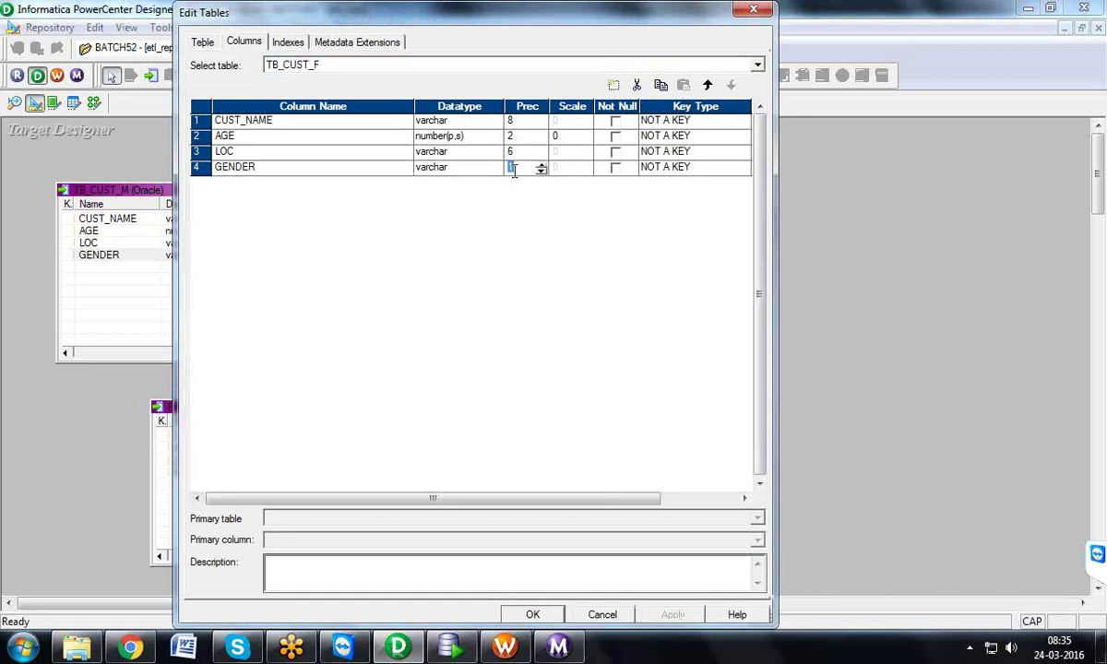
text(3)
click(532, 614)
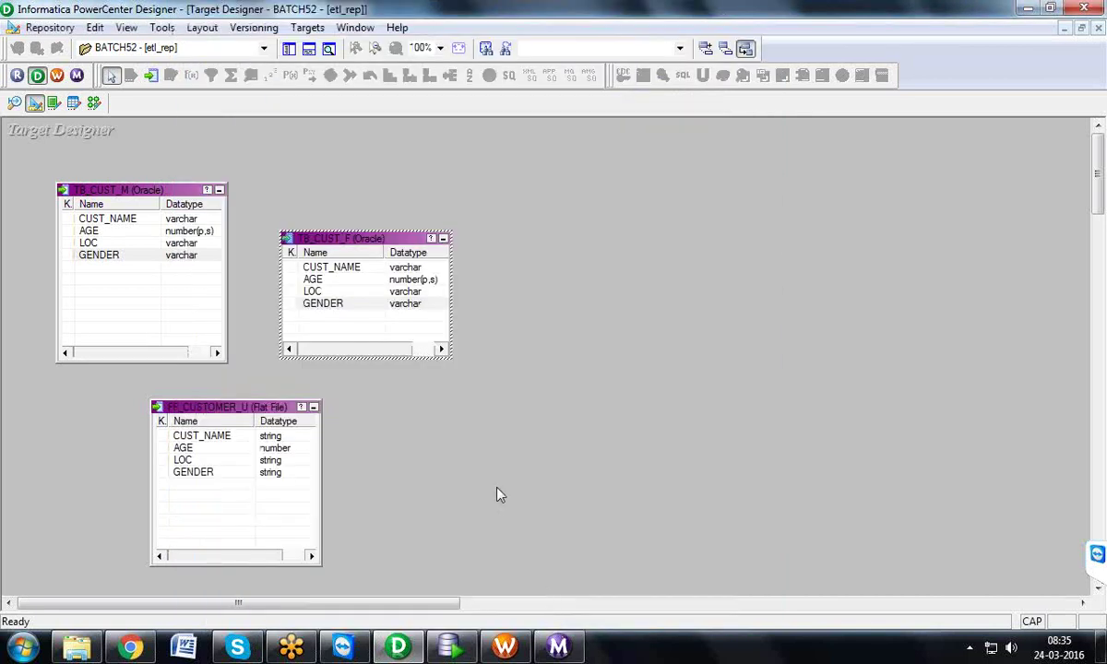
- Set the GENDER column's precision to 3 for the flat file target FF_CUSTOMER_U and save the target changes
double_click(277, 415)
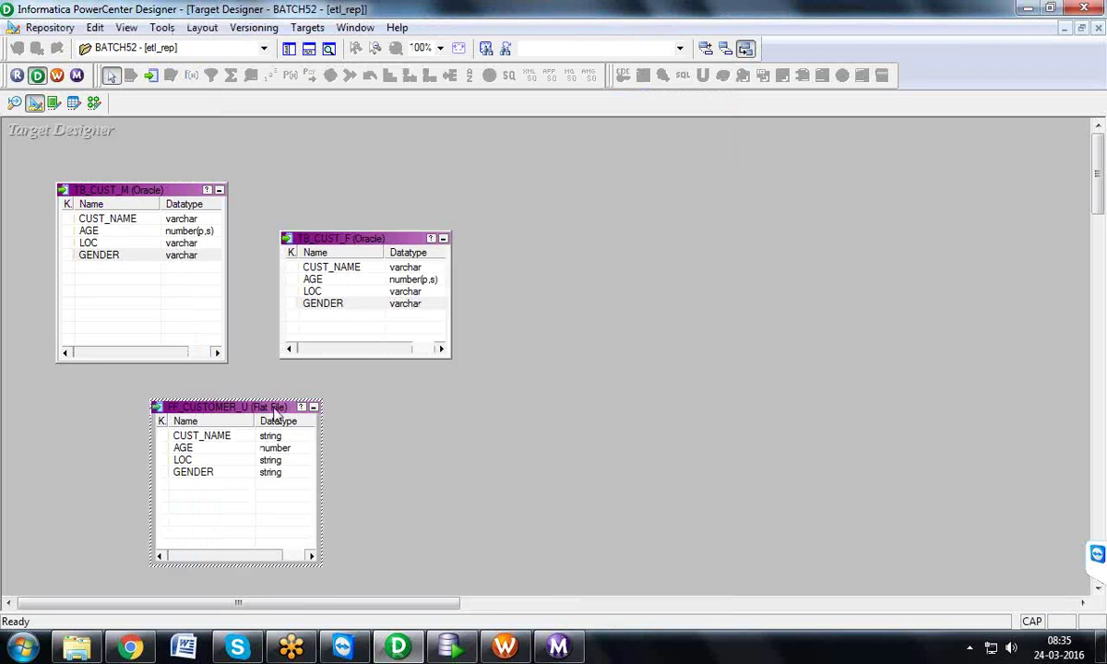
click(233, 45)
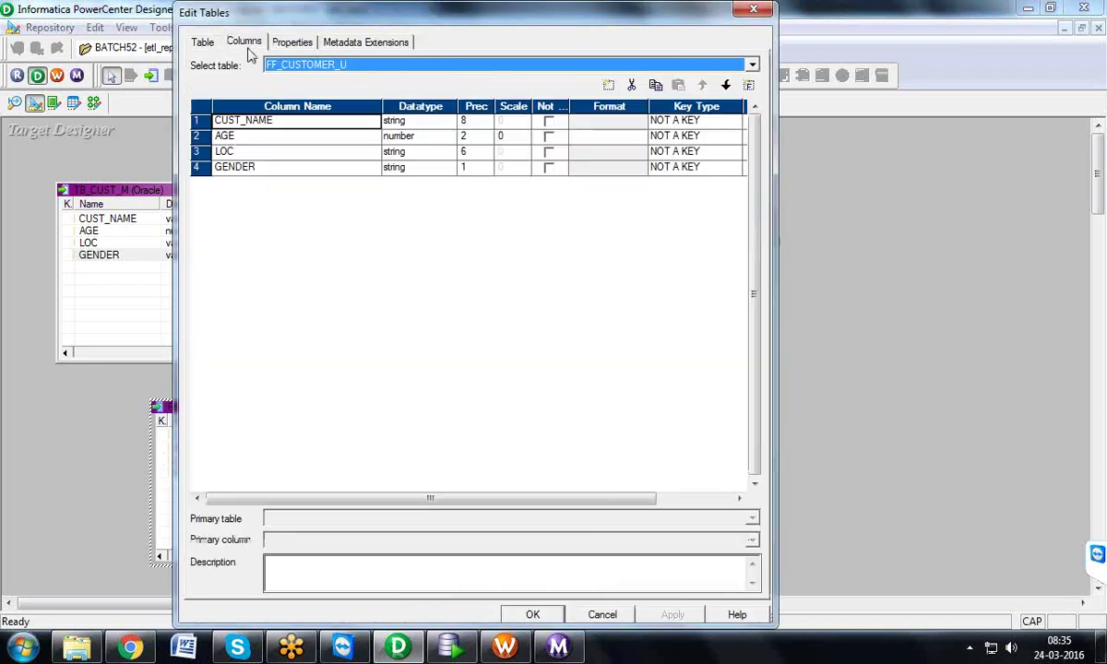
click(466, 167)
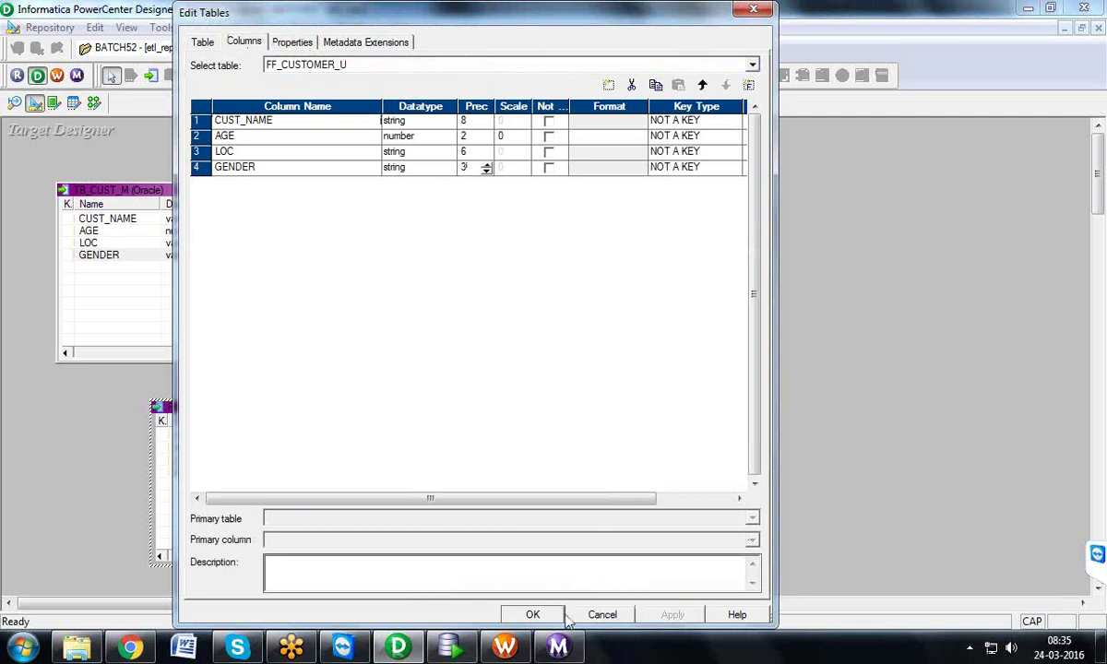
click(532, 615)
click(516, 569)
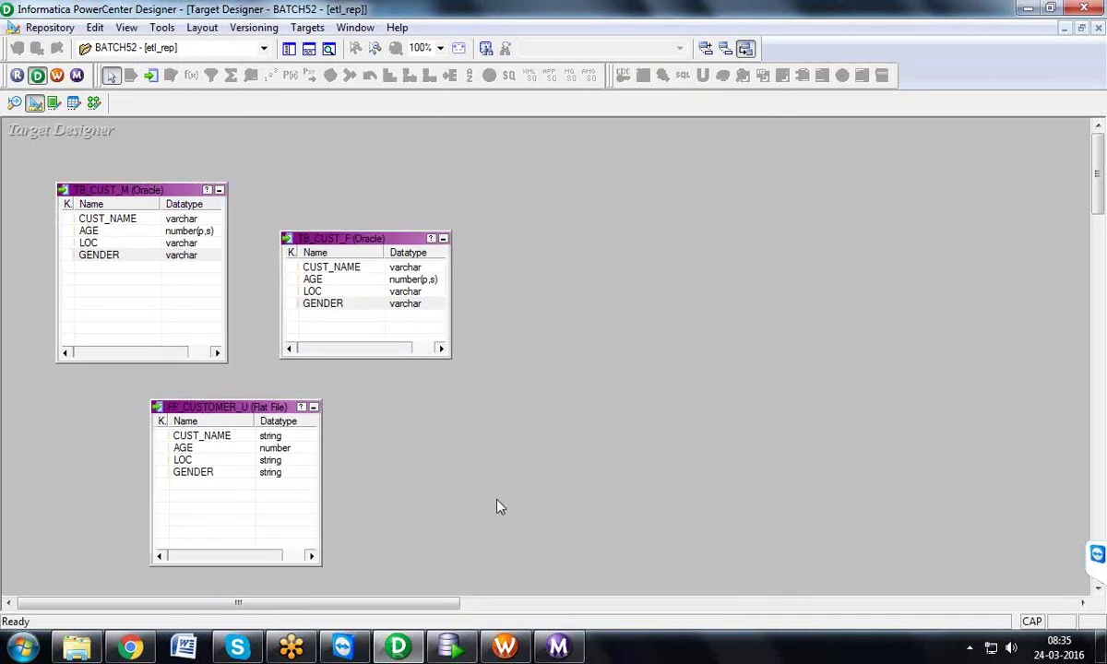
key(ctrl+s)
- Generate and execute SQL that drops and recreates the TB_CUST_M and TB_CUST_F target tables, overwriting MKTABLES.SQL
click(146, 192)
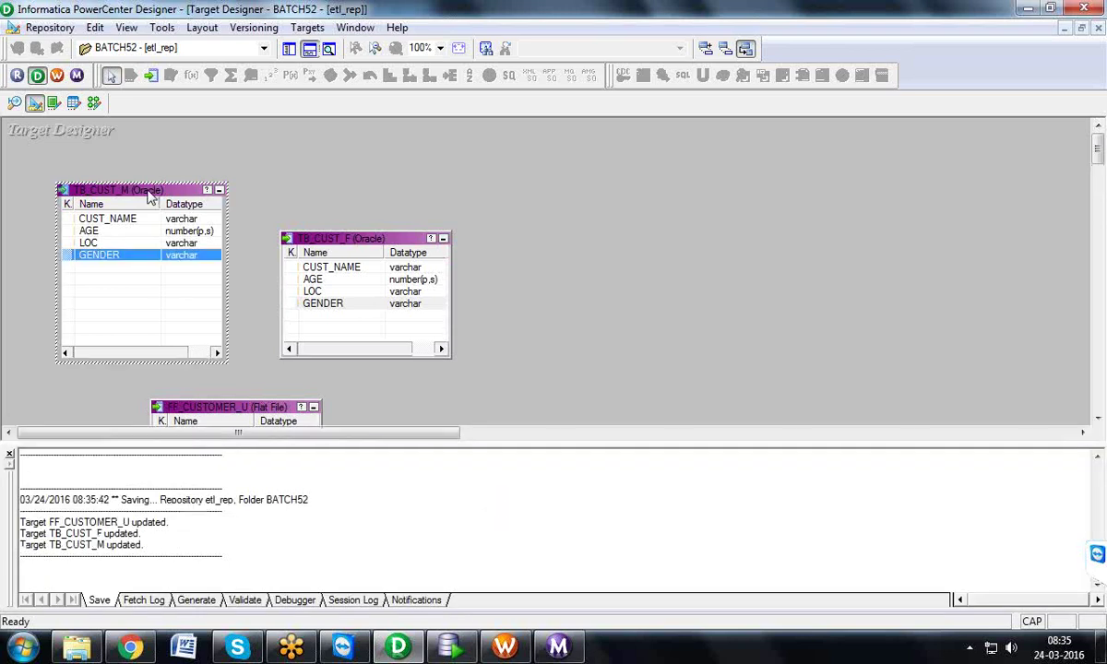
click(315, 237)
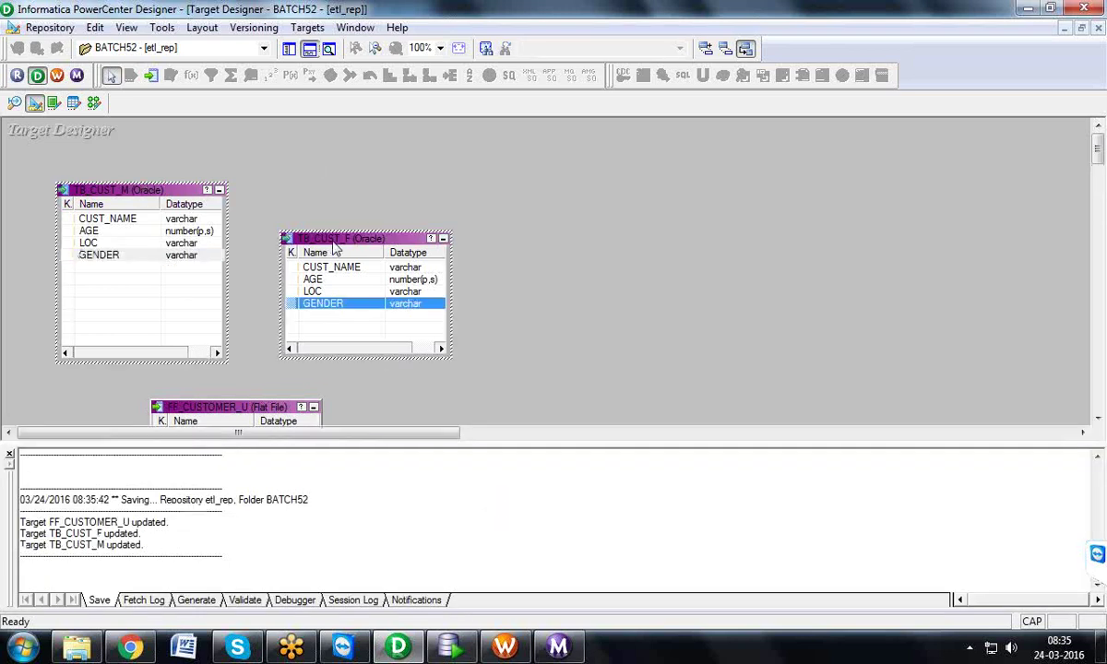
click(305, 29)
click(396, 423)
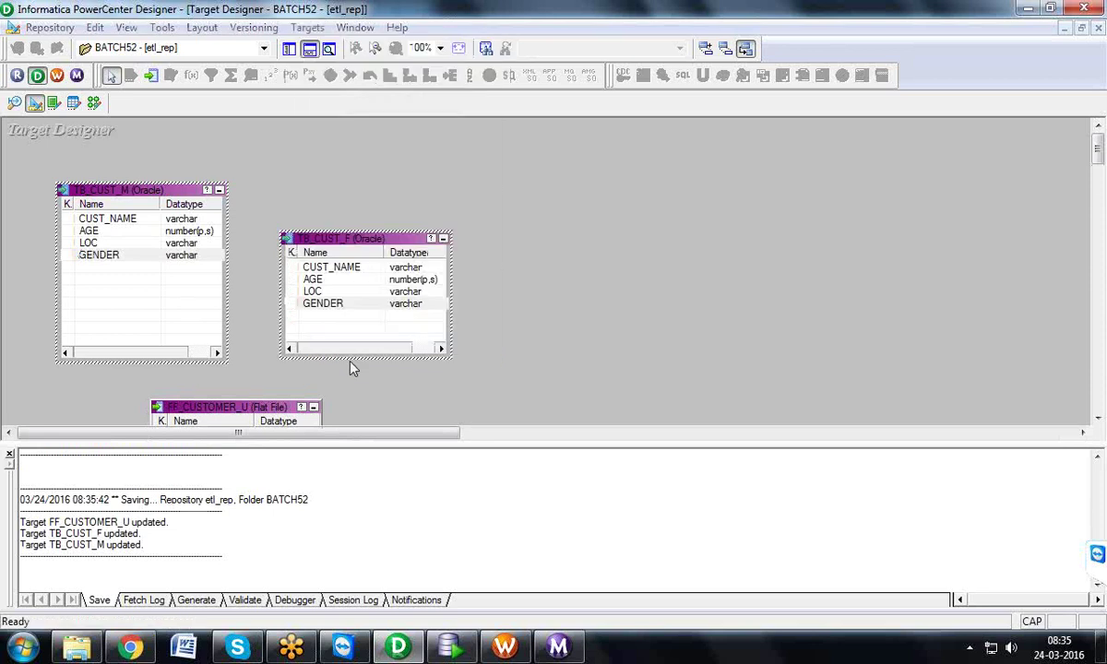
click(513, 307)
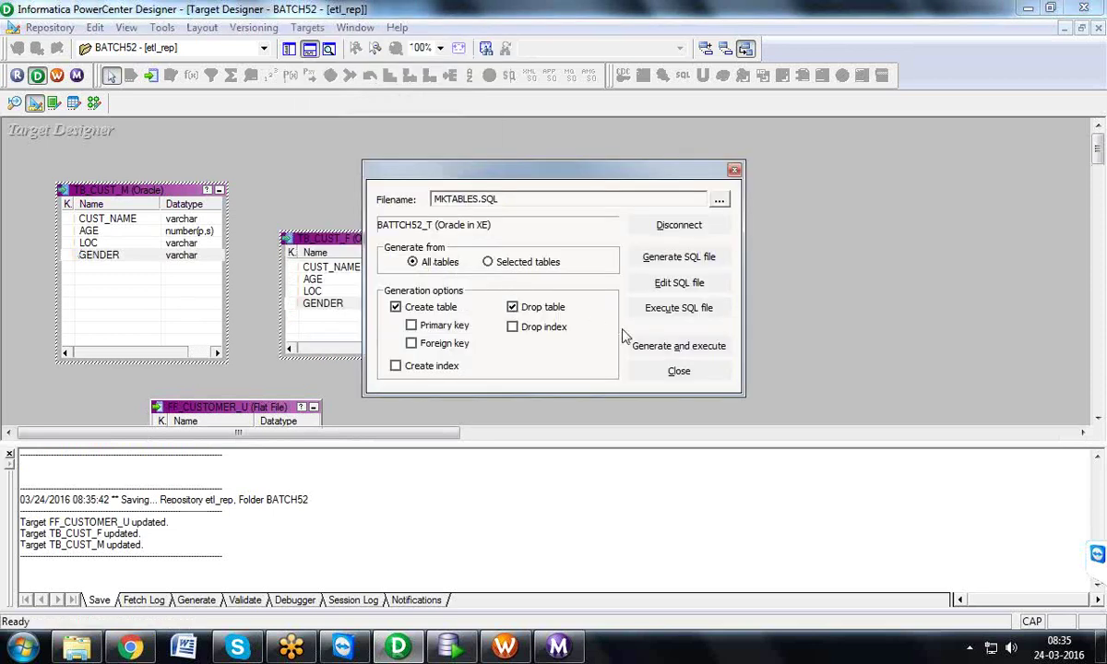
click(642, 346)
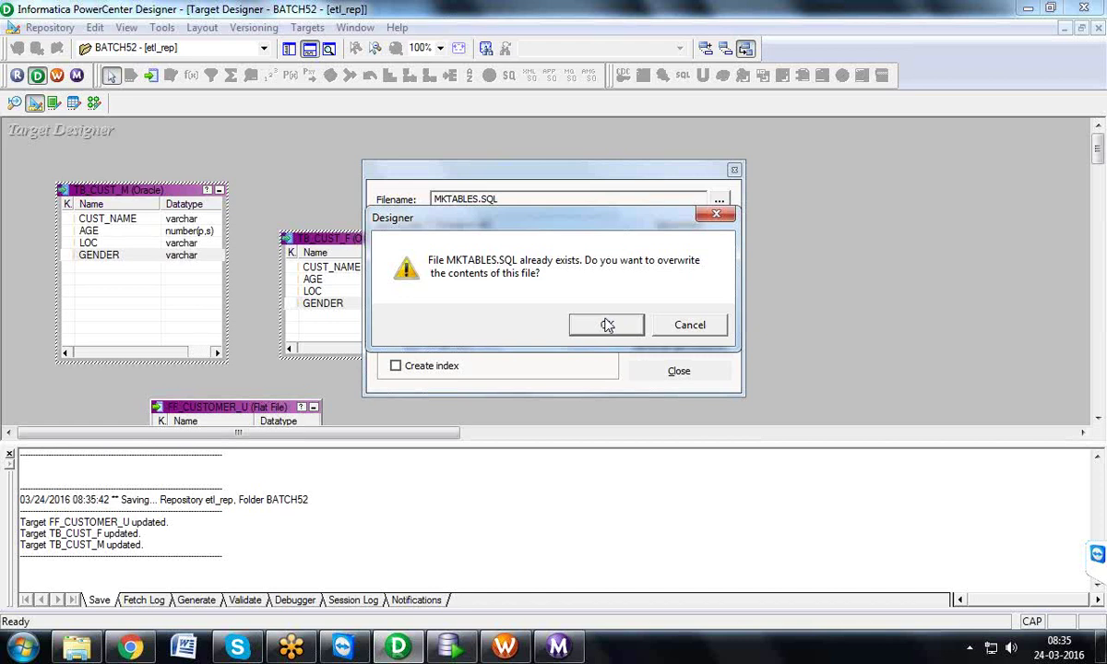
click(607, 324)
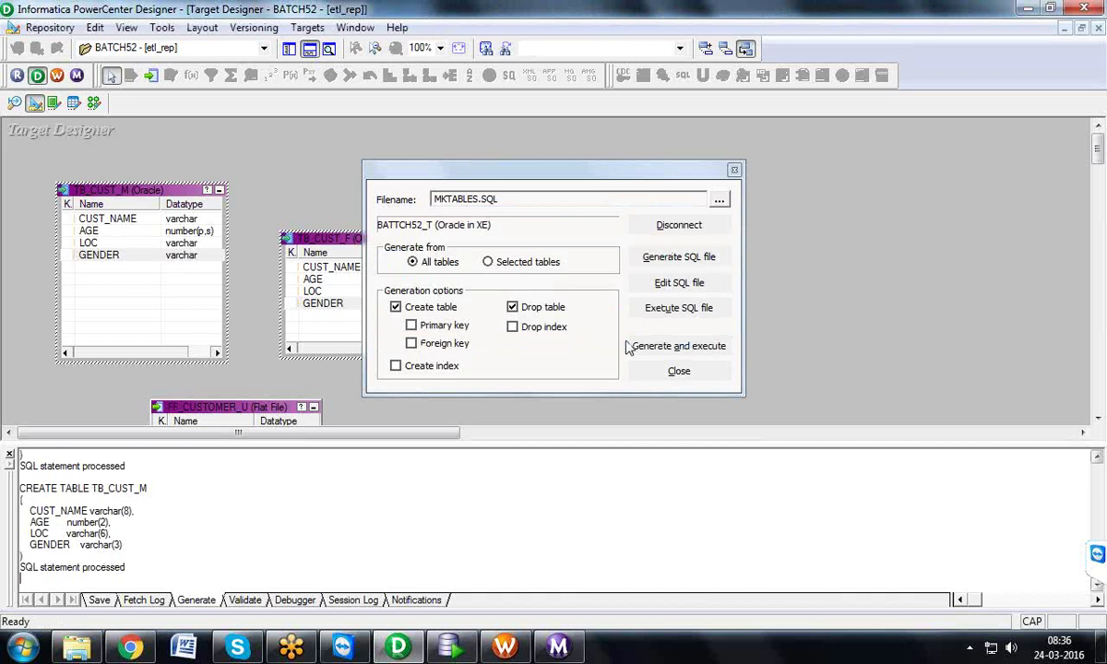
key(Escape)
- Return to the Mapping Designer, check the GENDER port's precision in router RTR_SPLIT_DATA, and close its properties
click(95, 103)
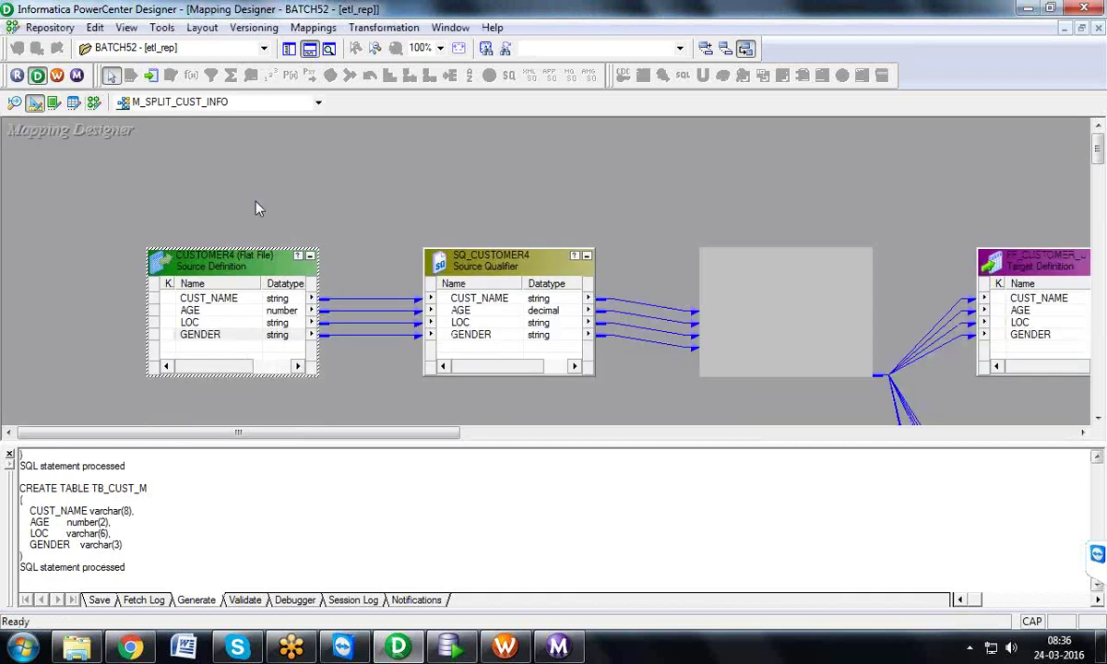
click(531, 269)
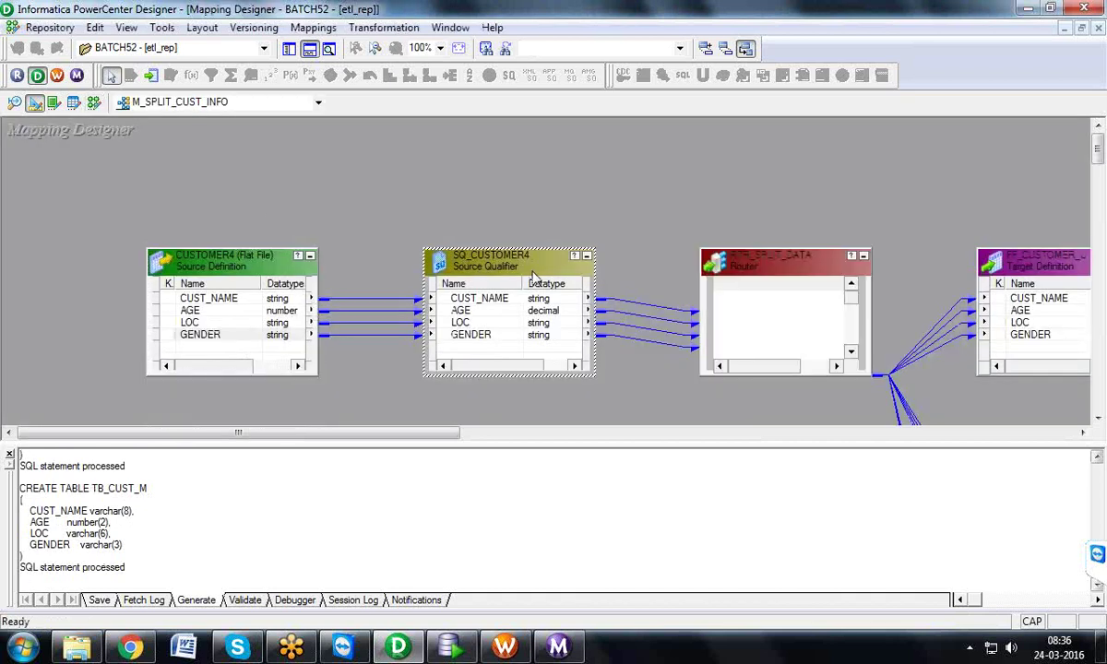
double_click(774, 265)
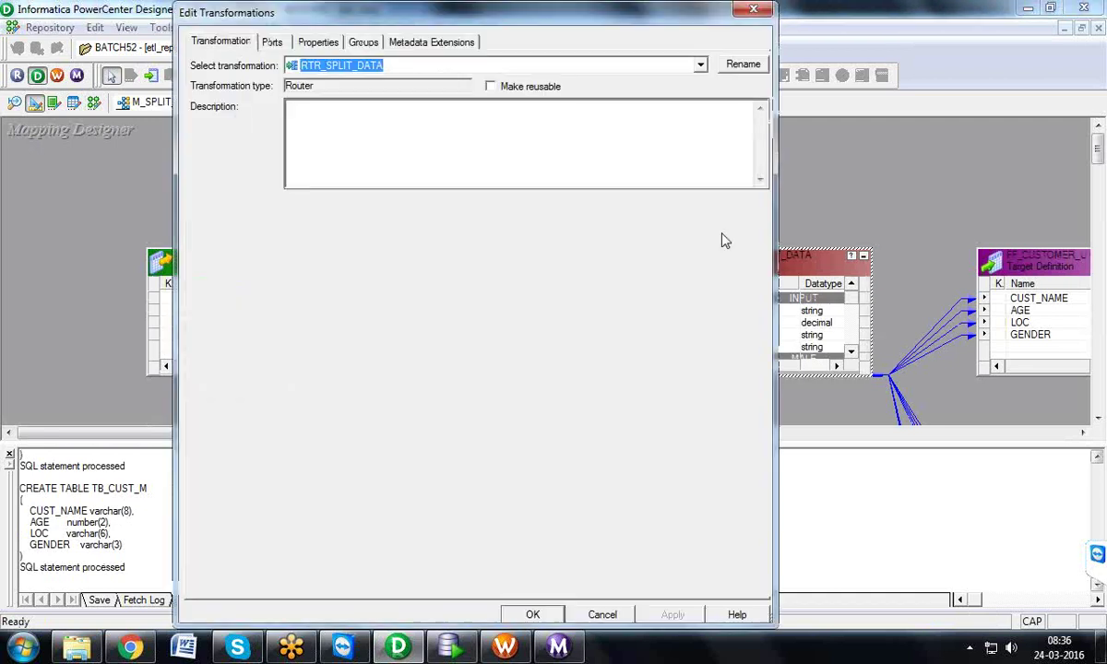
click(272, 43)
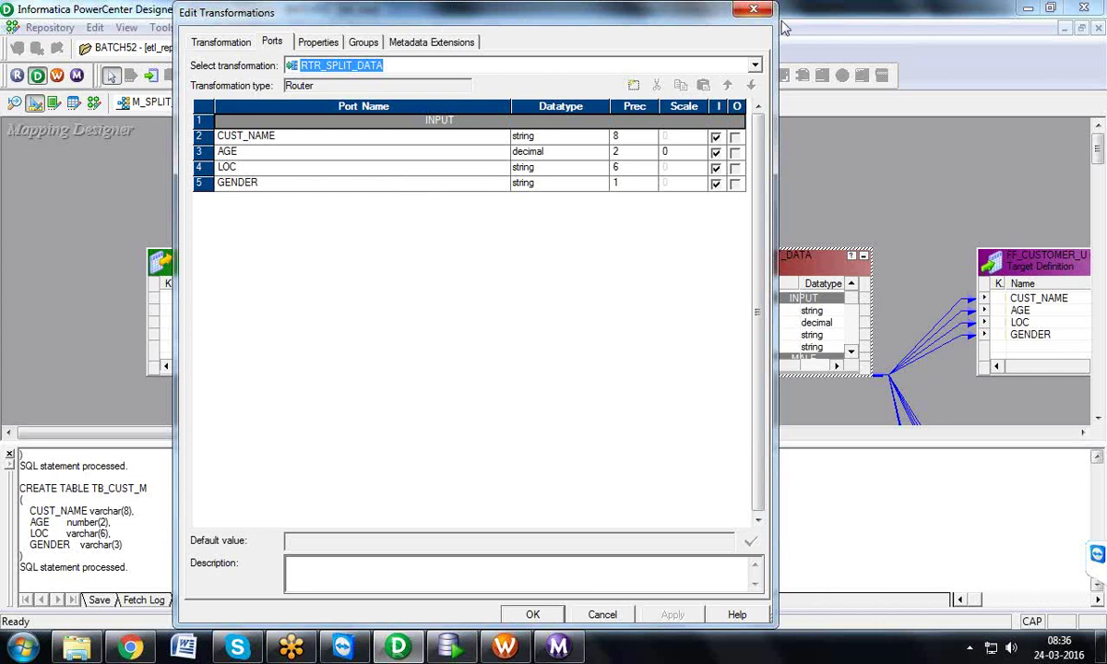
click(751, 11)
- Recheck the GENDER column in the mapping's CUSTOMER4 source definition with the output window hidden
click(292, 50)
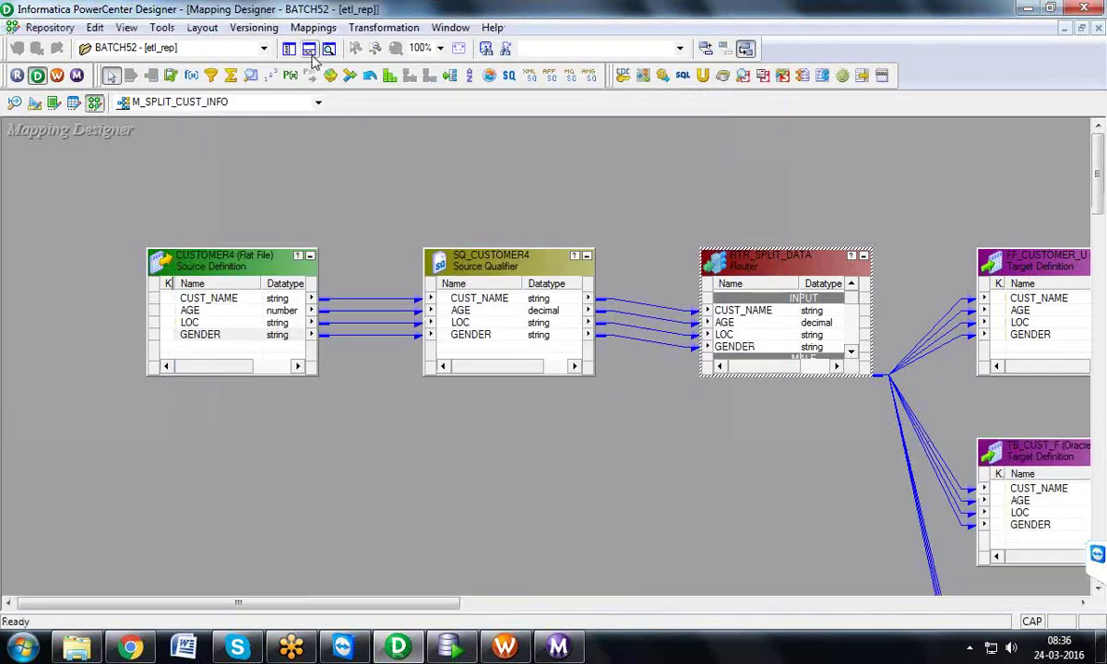
click(218, 336)
drag(212, 365, 290, 382)
mouse_move(234, 361)
mouse_down()
mouse_move(213, 361)
mouse_move(228, 360)
mouse_up()
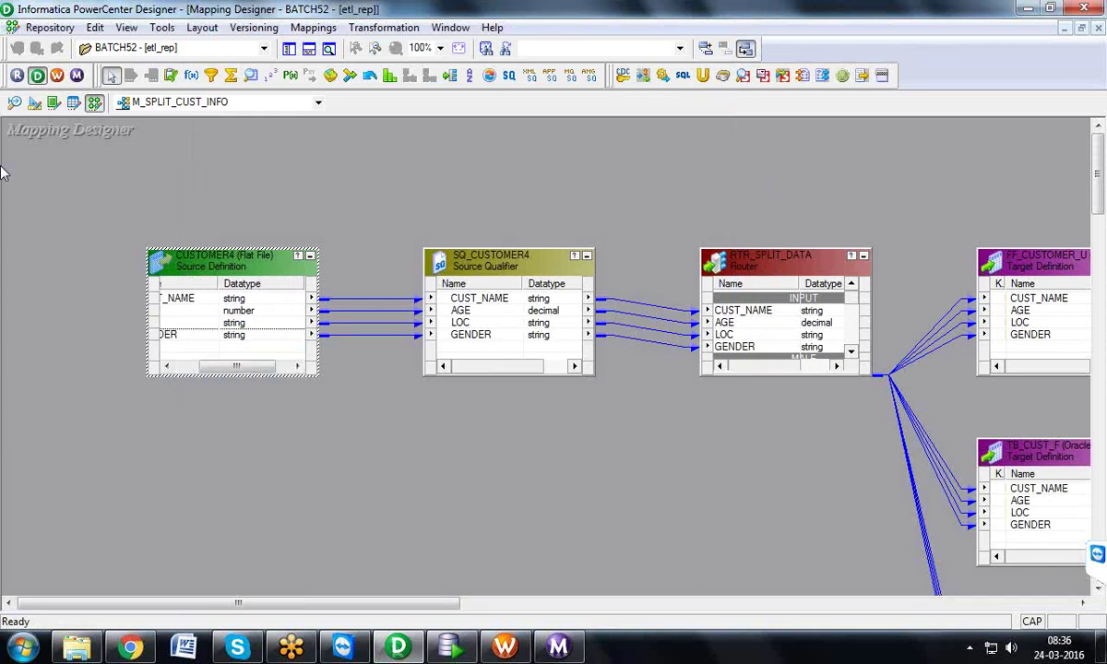
- Check the CUSTOMER7 source's name and GENDER precision in the Source Analyzer, and return to mapping M_SPLIT_CUST_INFO
click(15, 103)
click(96, 199)
double_click(99, 210)
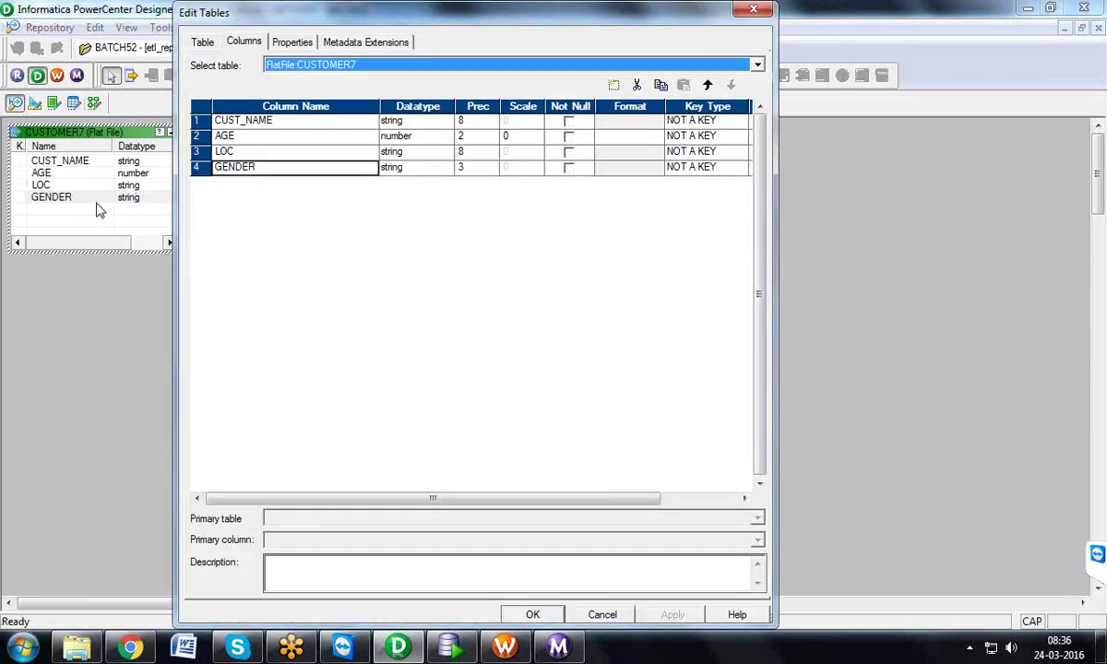
click(600, 614)
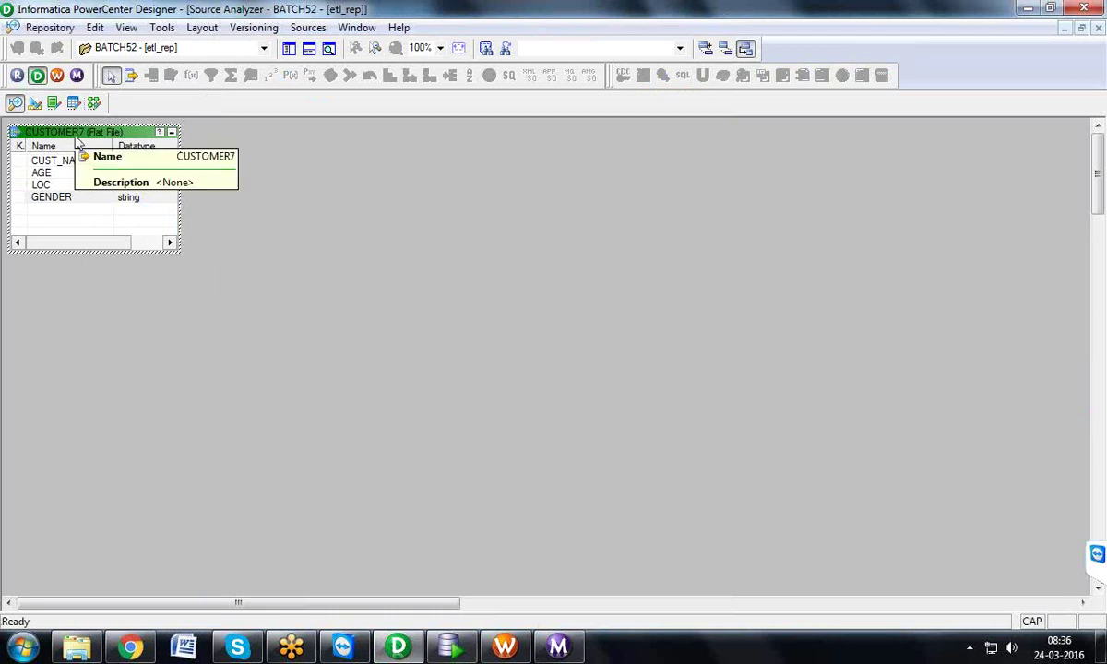
click(94, 102)
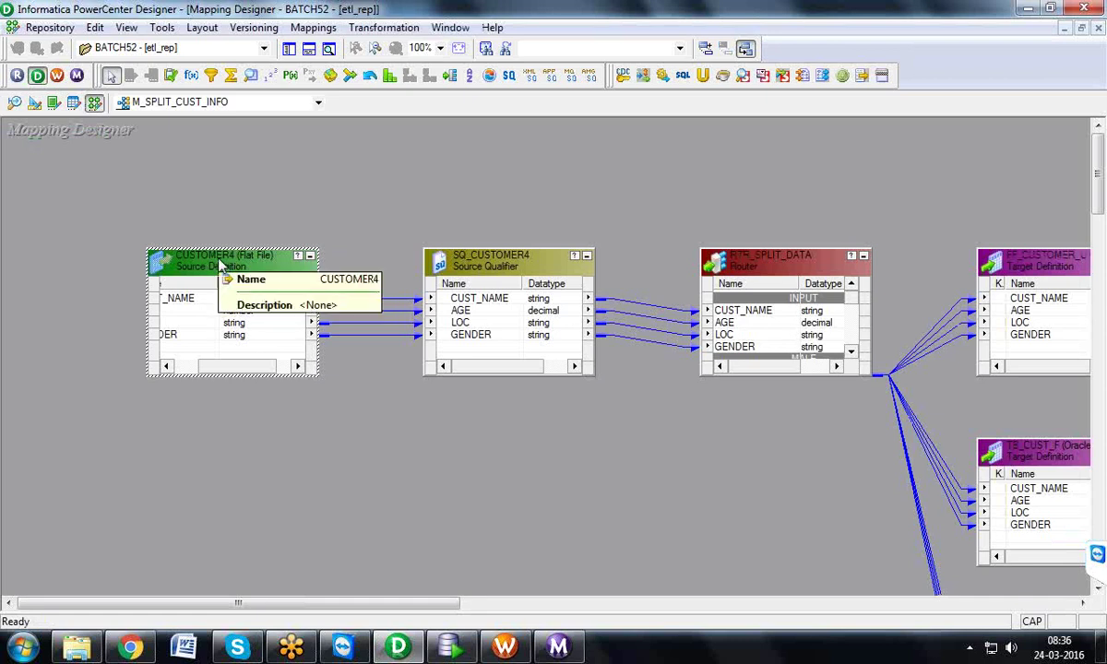
- Clear the Source Analyzer workspace and load the CUSTOMER4 flat file source from the BATCH52 folder
click(14, 103)
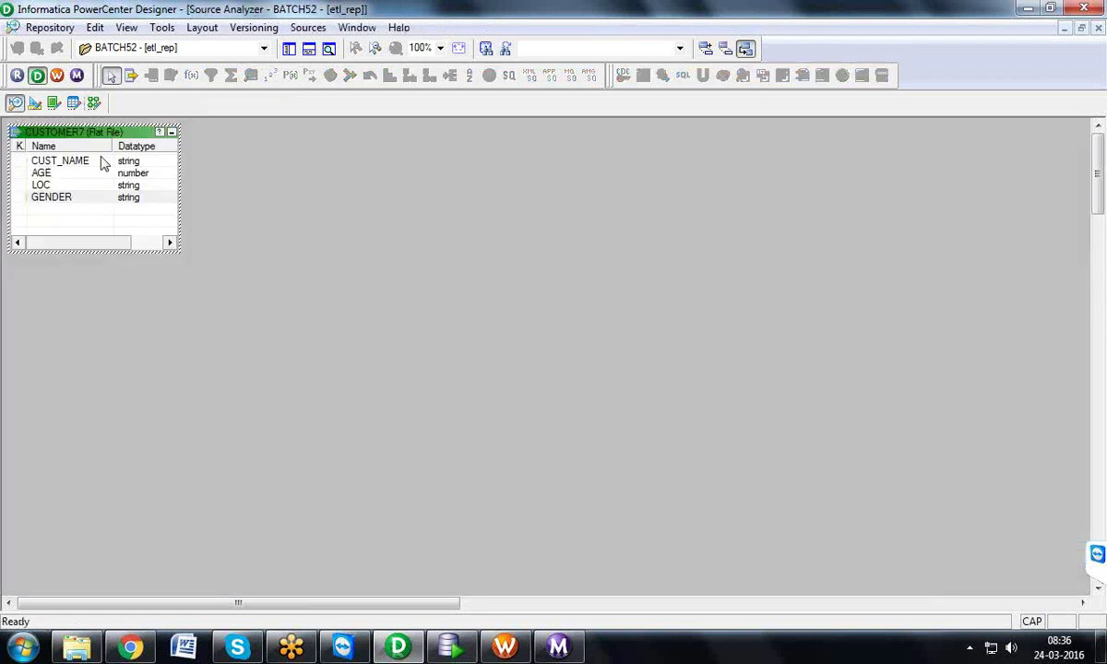
click(289, 48)
right_click(662, 203)
click(694, 223)
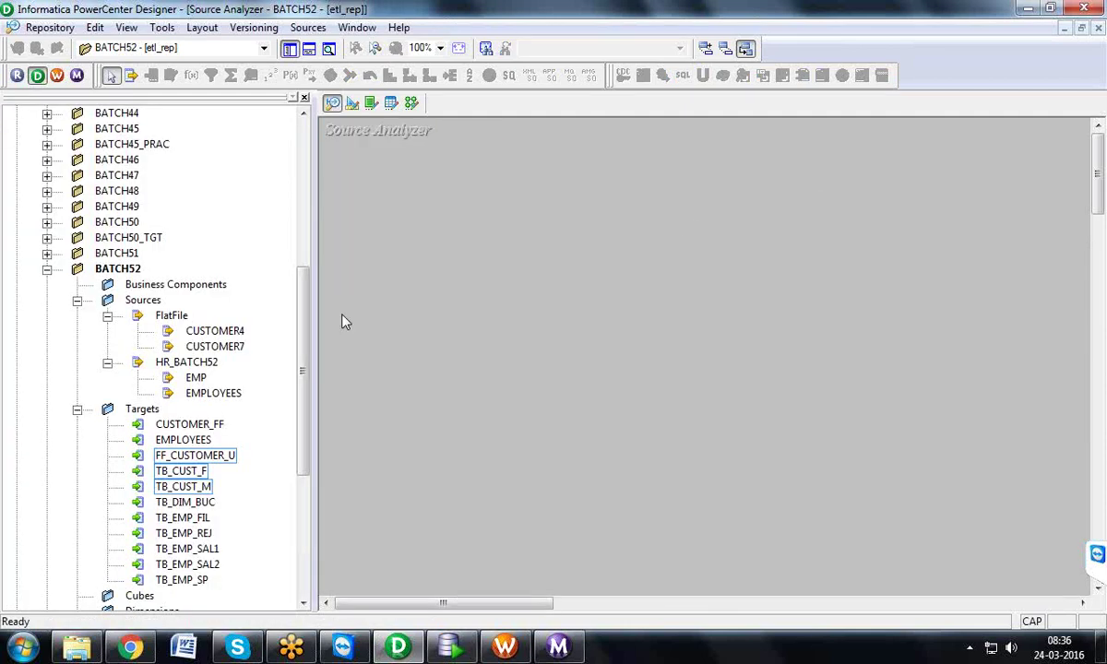
drag(219, 334, 356, 282)
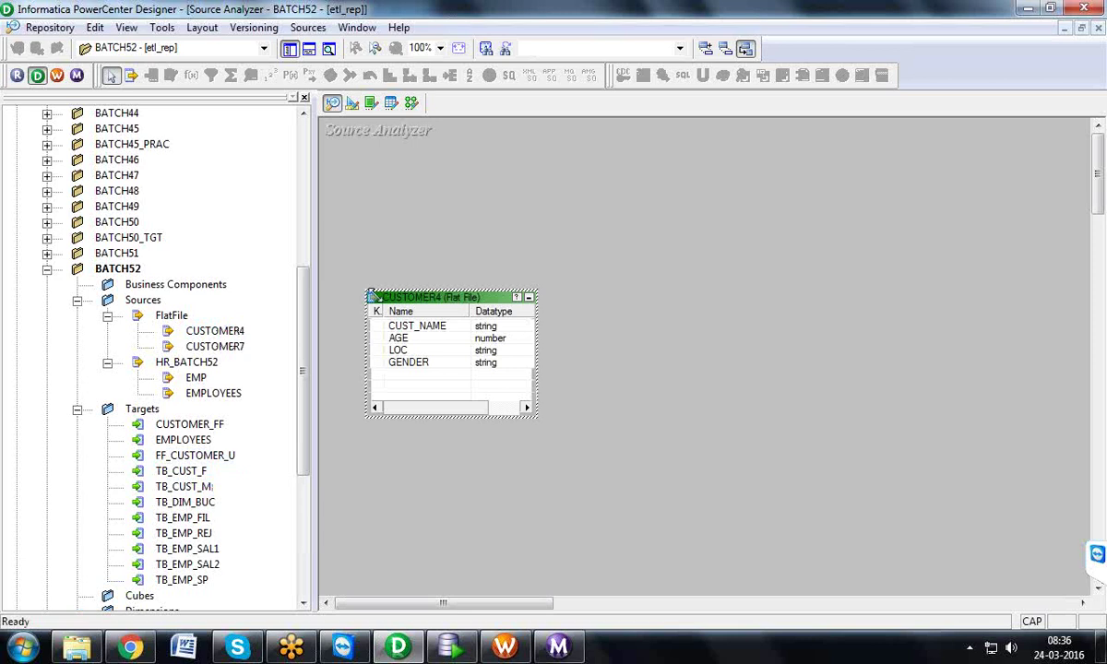
- Set the GENDER column's precision to 3 in the CUSTOMER4 source, save it, and hide the output window and repository navigator
double_click(377, 302)
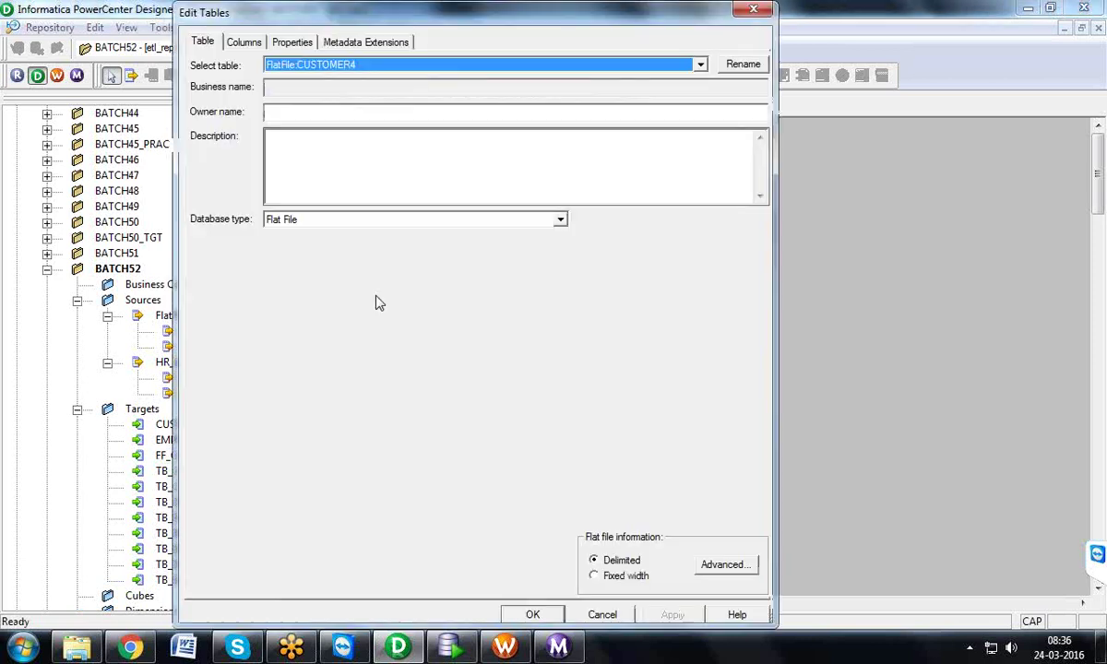
click(243, 41)
click(462, 167)
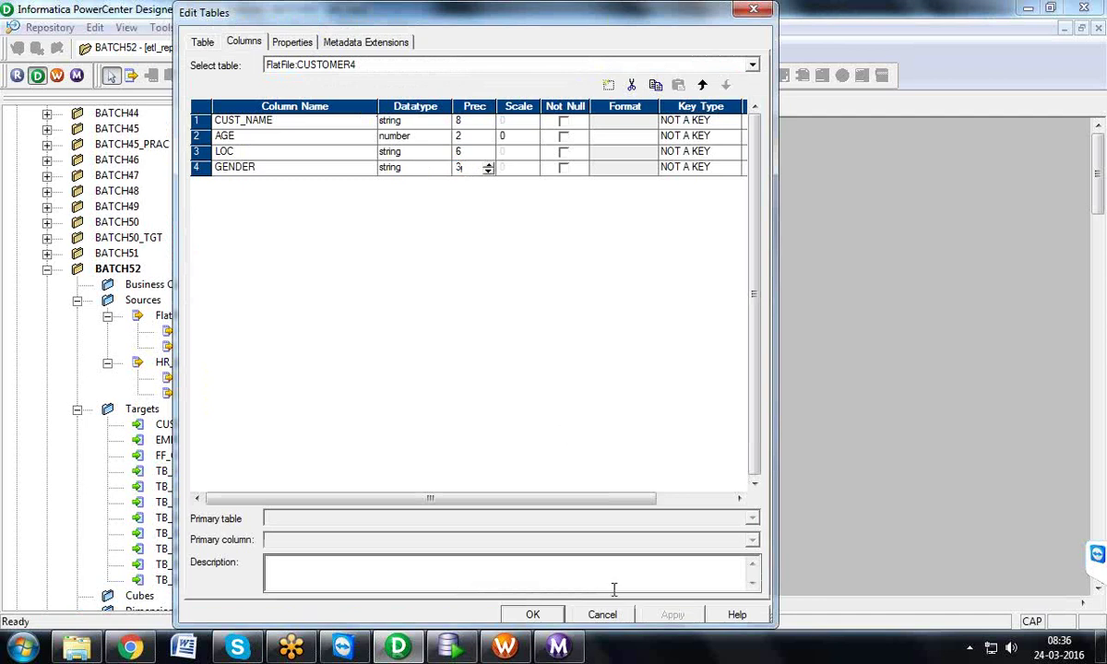
click(533, 613)
key(ctrl+s)
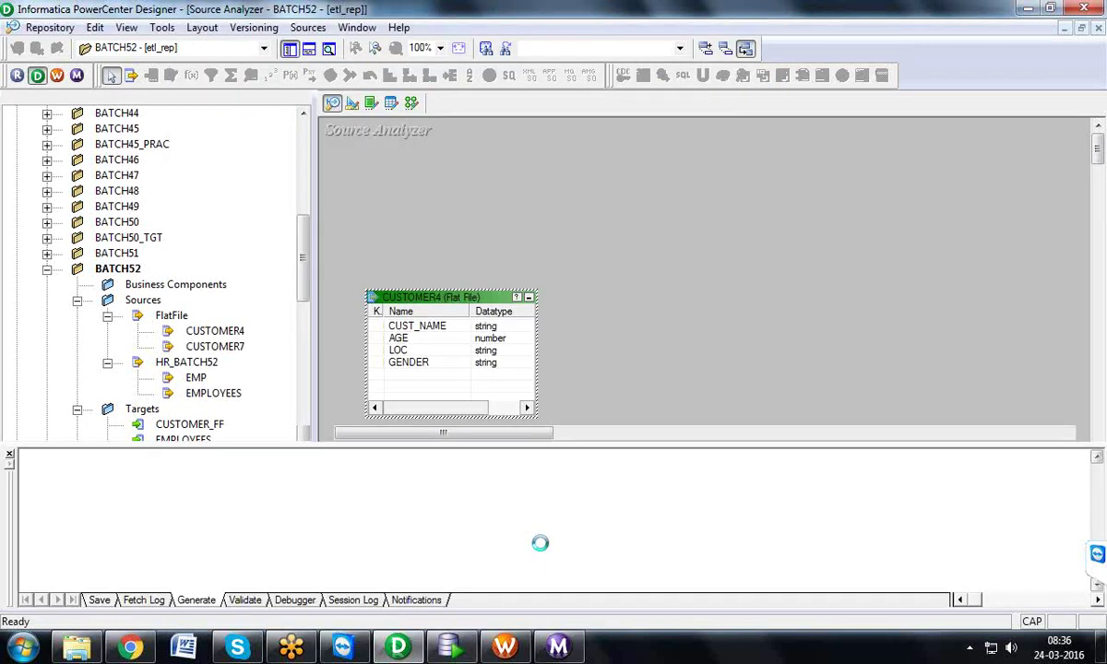
click(310, 50)
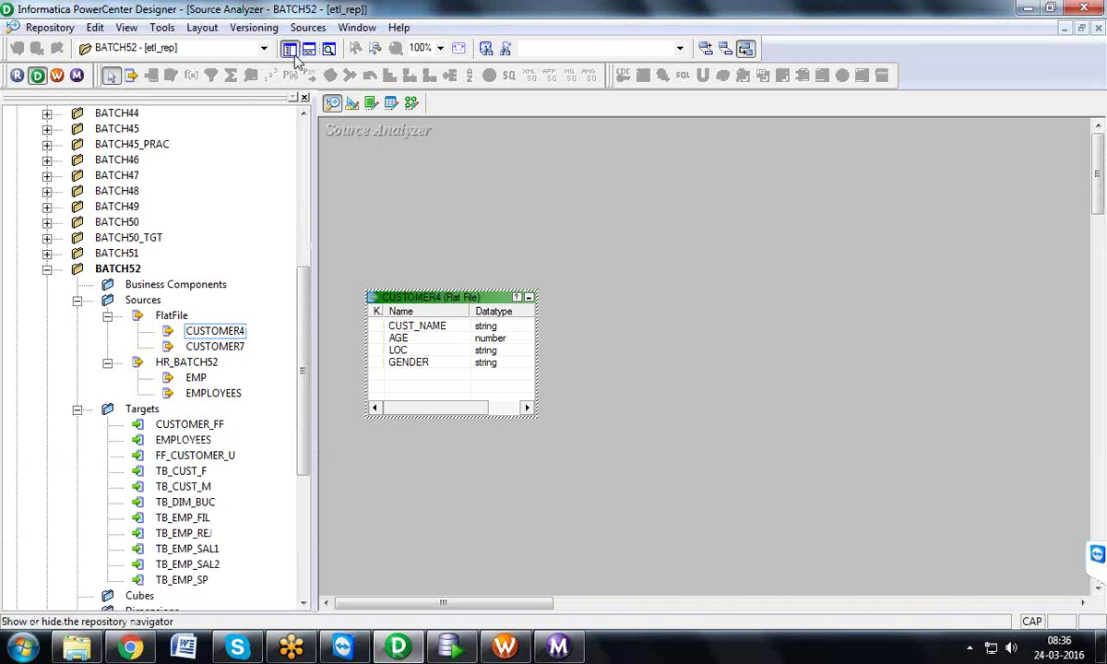
click(290, 50)
- Return to mapping M_SPLIT_CUST_INFO and compare GENDER's length in CUSTOMER4 with router RTR_SPLIT_DATA, enlarging the router to show its lengths
click(96, 105)
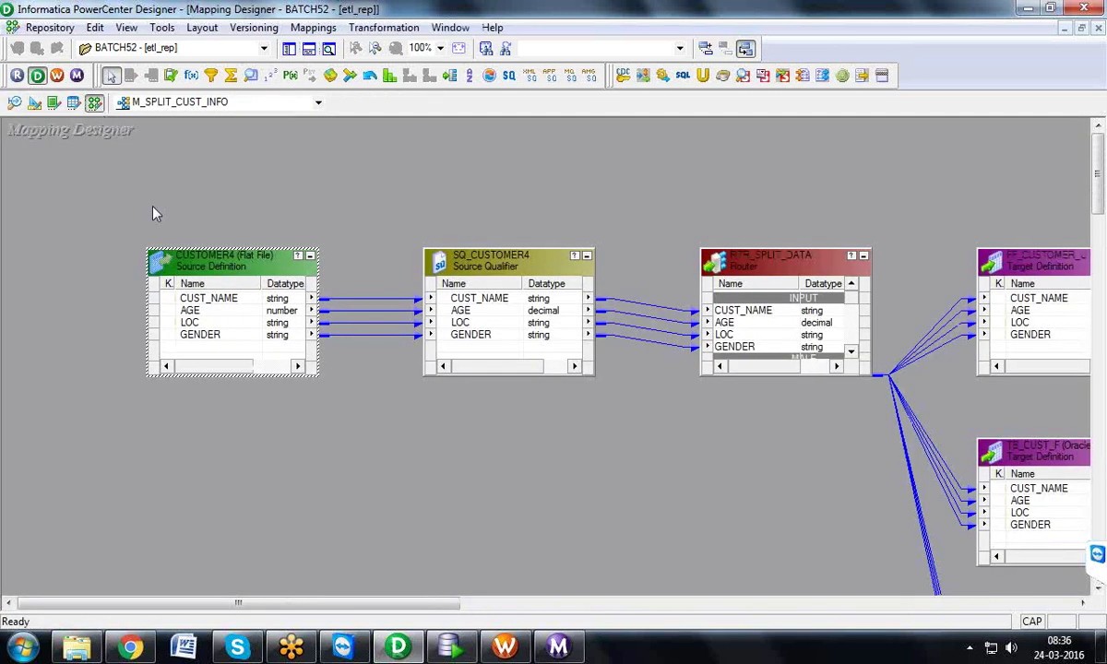
click(235, 323)
click(246, 337)
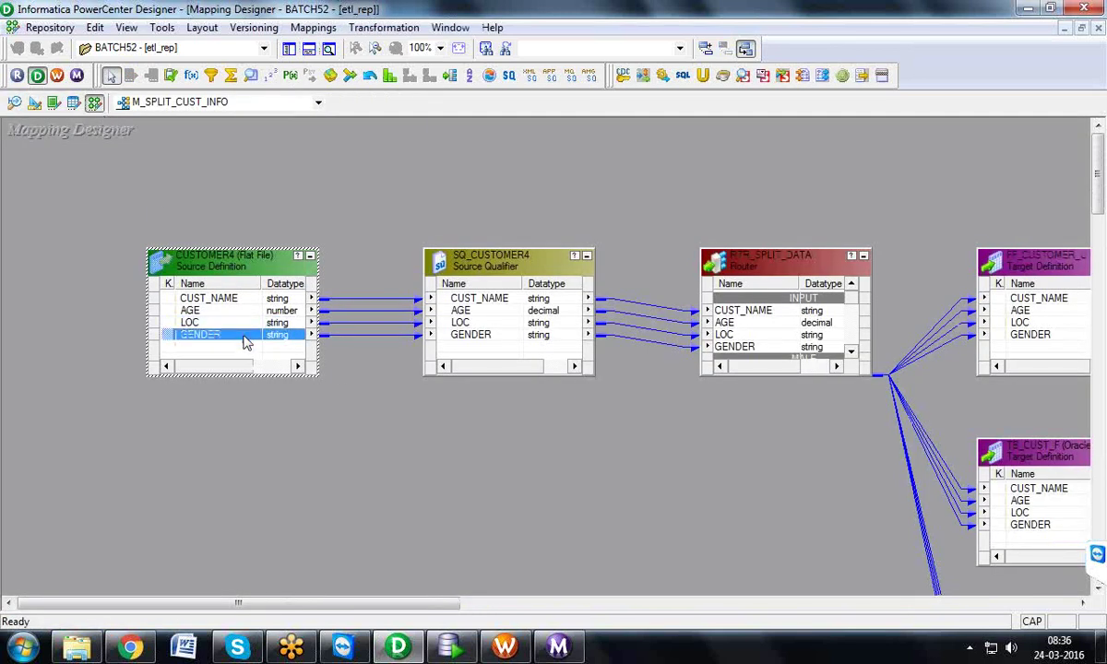
mouse_move(462, 366)
mouse_down()
mouse_move(539, 383)
mouse_move(483, 393)
mouse_move(470, 378)
mouse_up()
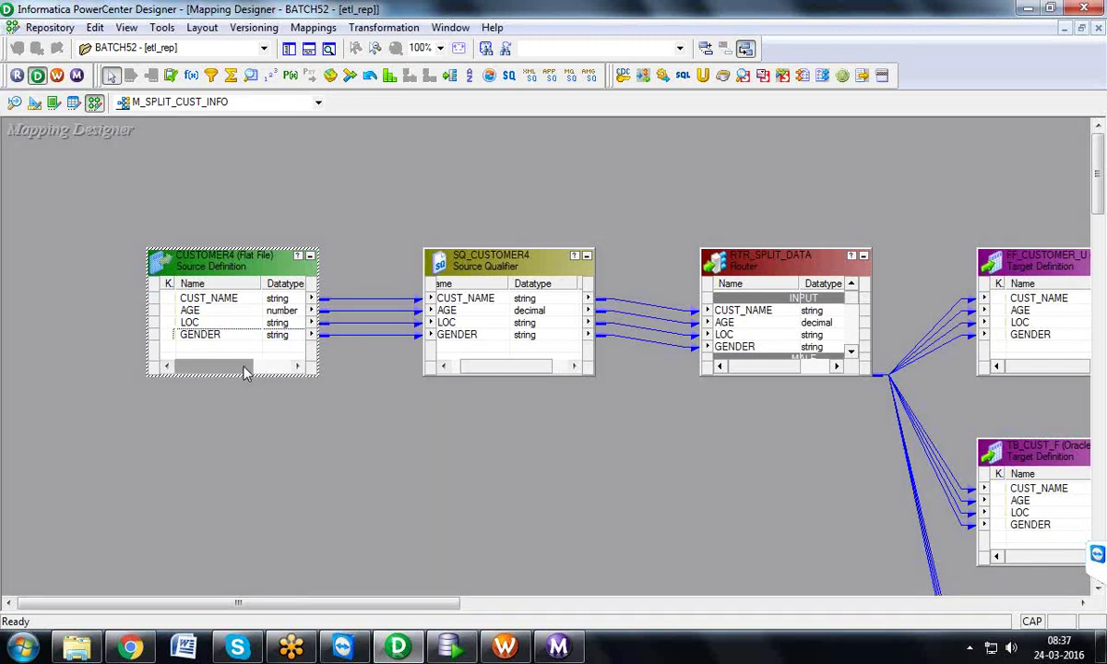
drag(268, 368, 383, 374)
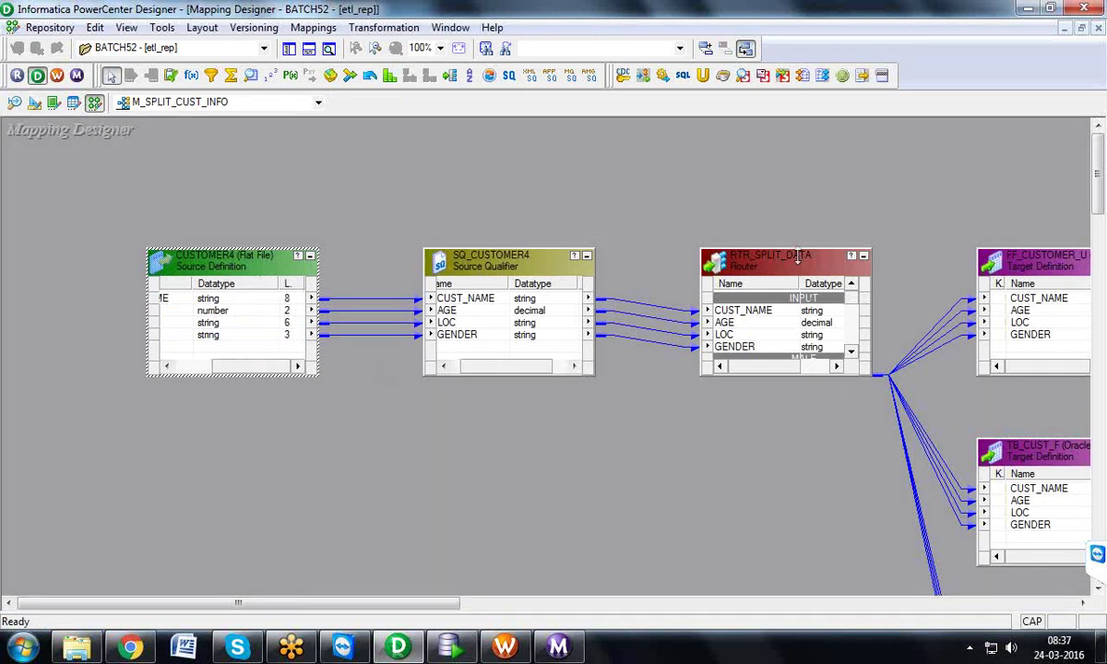
drag(793, 250, 789, 121)
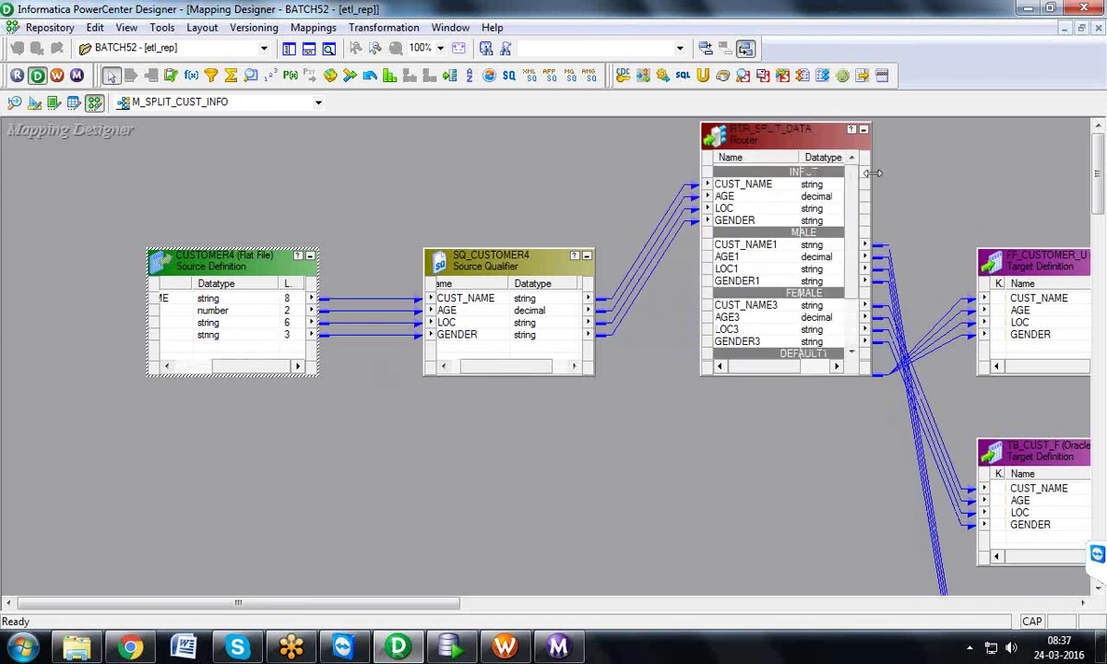
drag(871, 152, 939, 152)
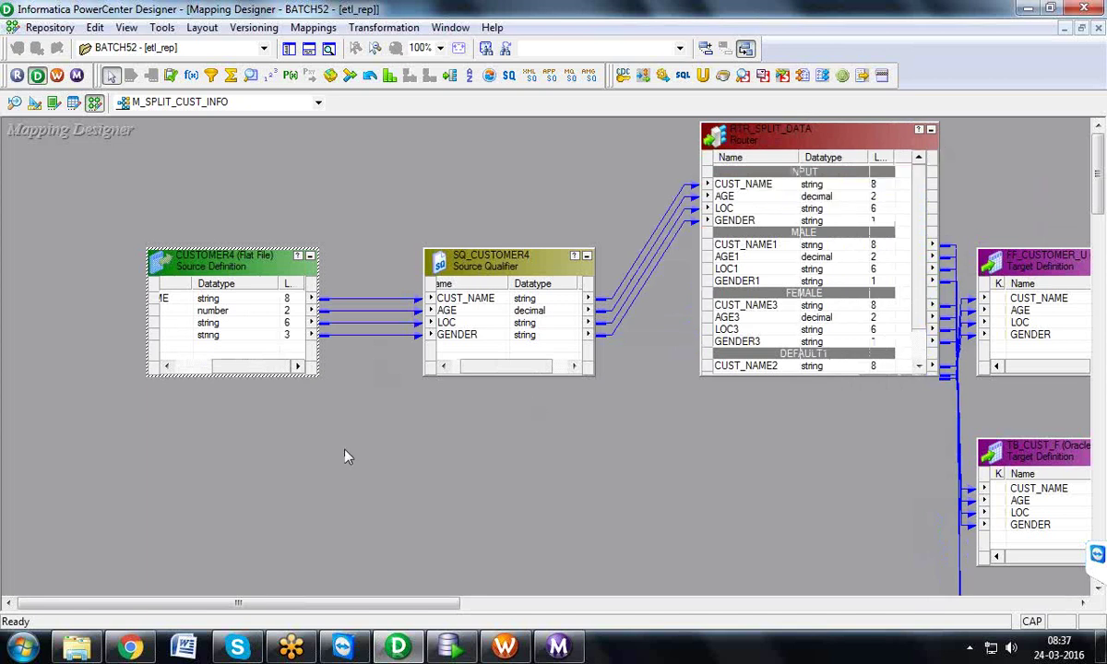
drag(246, 367, 210, 374)
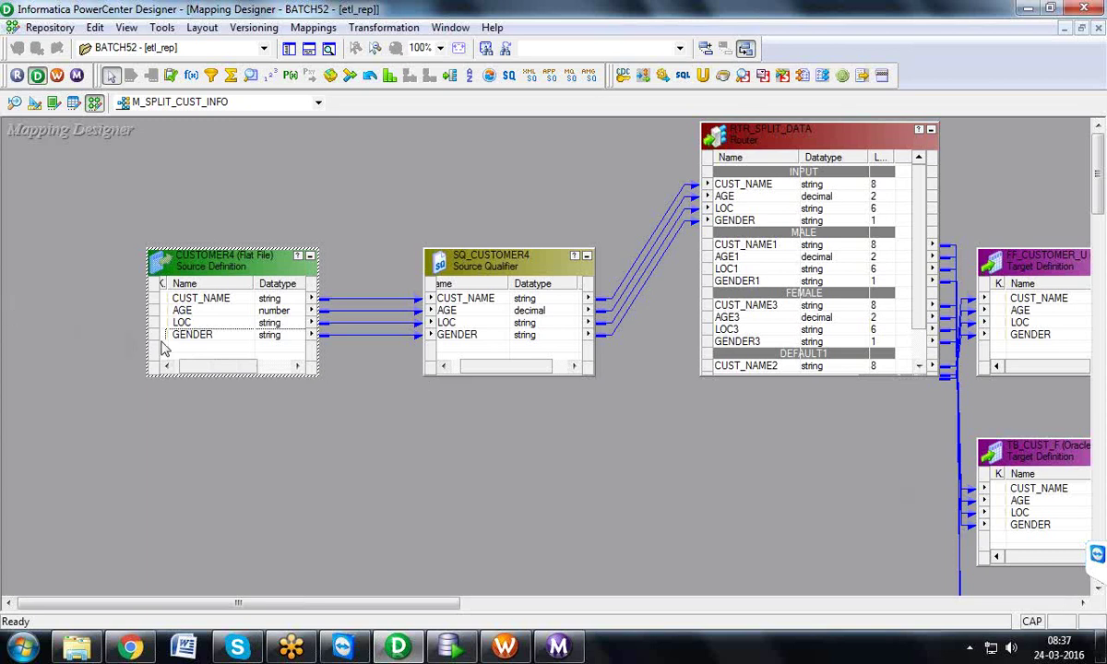
click(179, 337)
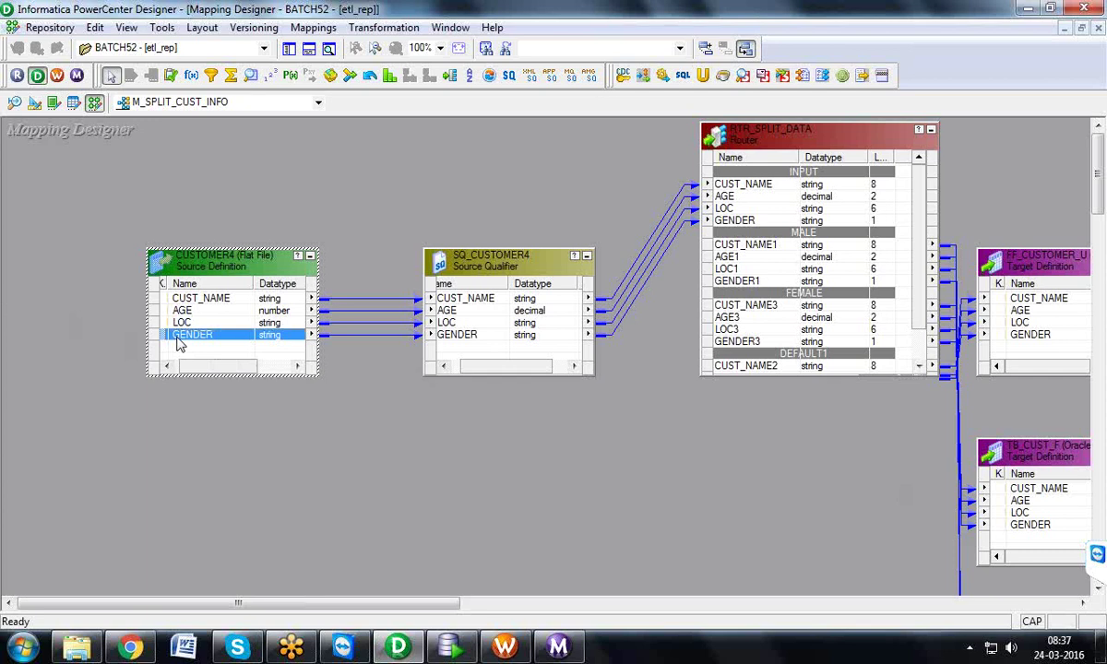
right_click(180, 343)
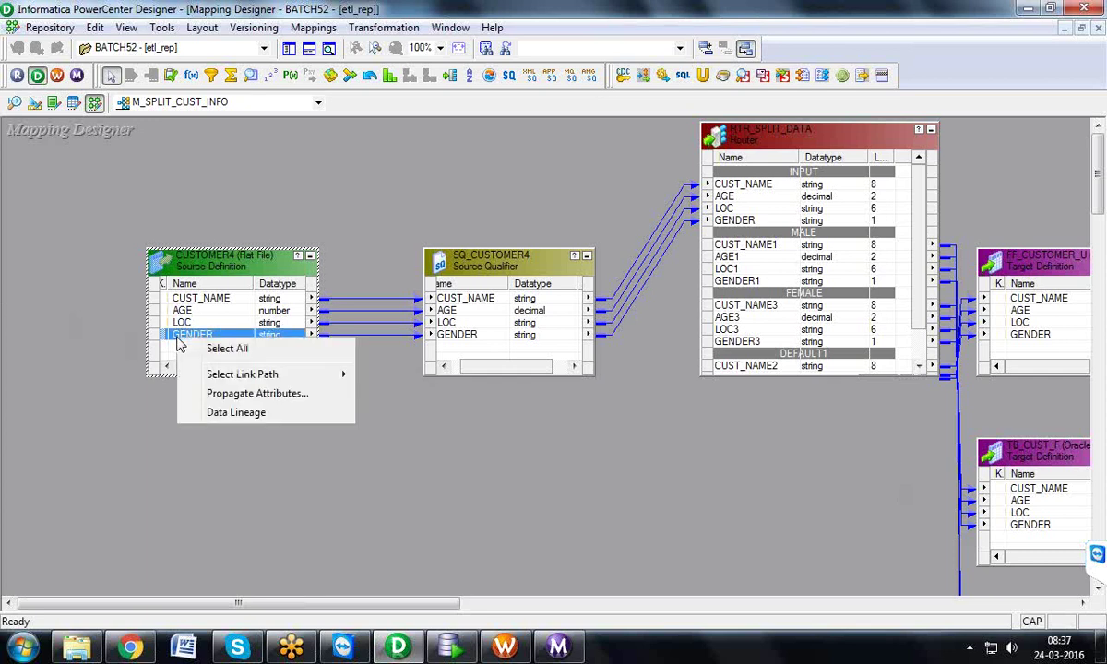
click(210, 395)
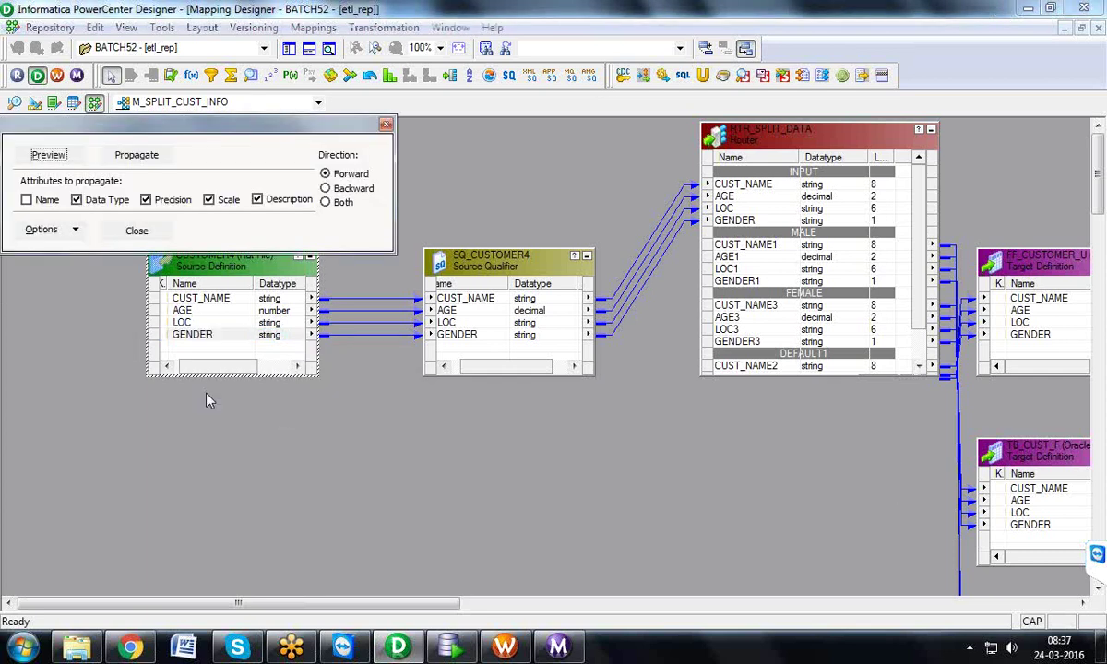
click(386, 124)
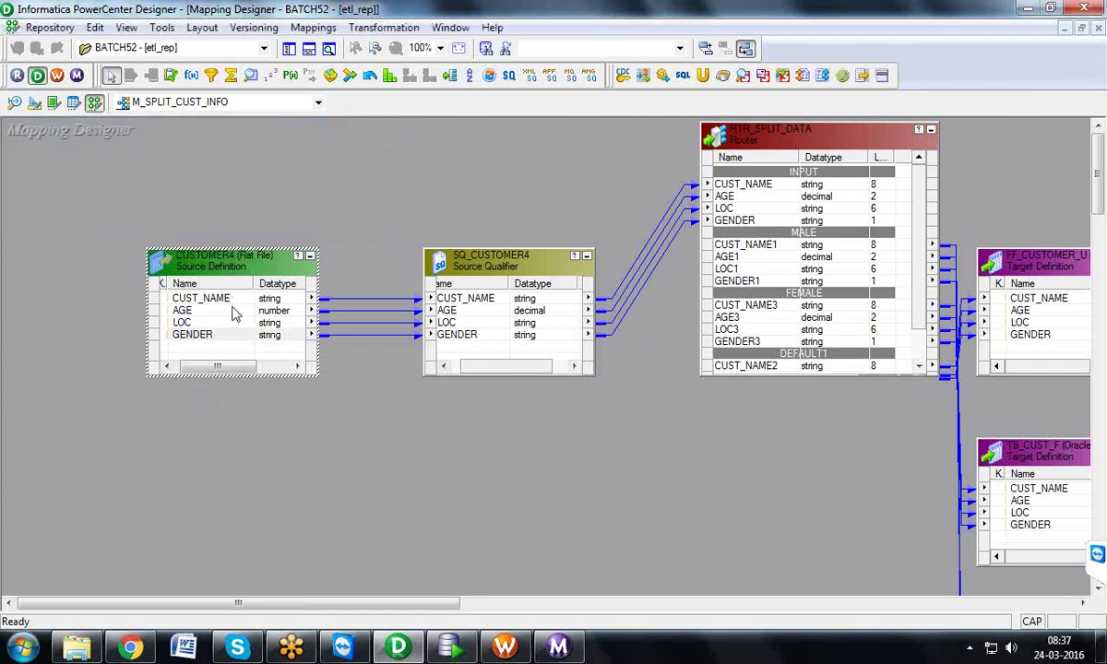
- Propagate the data type, precision, scale and description of CUSTOMER4's GENDER port forward through the mapping
click(221, 335)
right_click(223, 338)
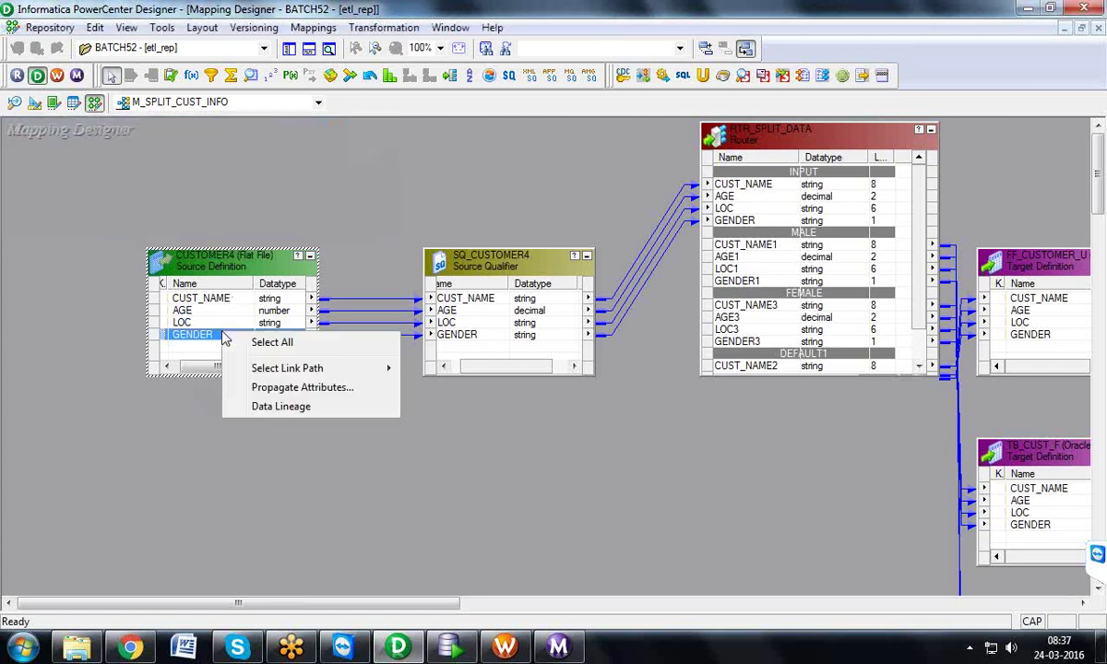
click(267, 394)
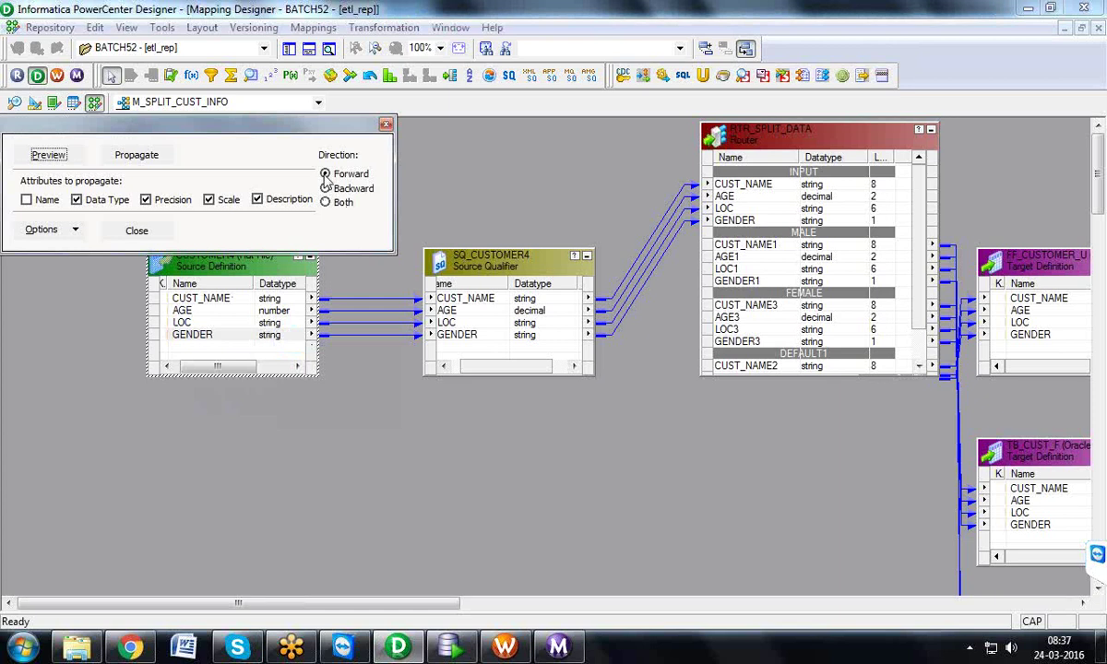
click(328, 202)
click(123, 157)
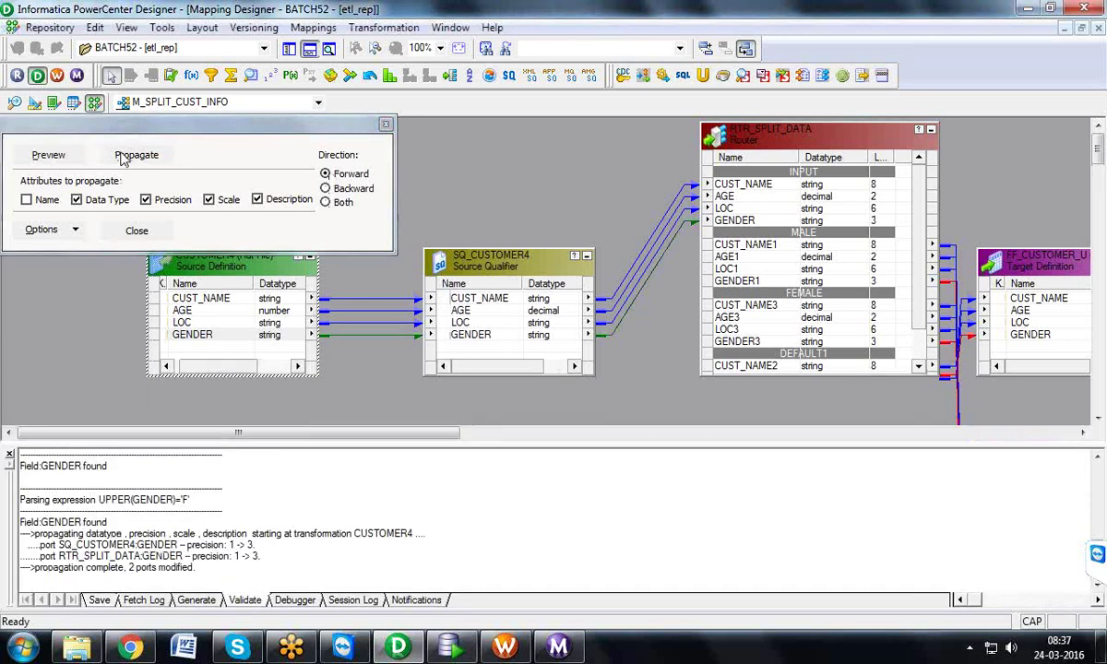
click(388, 126)
- Check the GENDER port lengths in source qualifier SQ_CUSTOMER4 and router RTR_SPLIT_DATA
drag(469, 367, 549, 358)
click(524, 334)
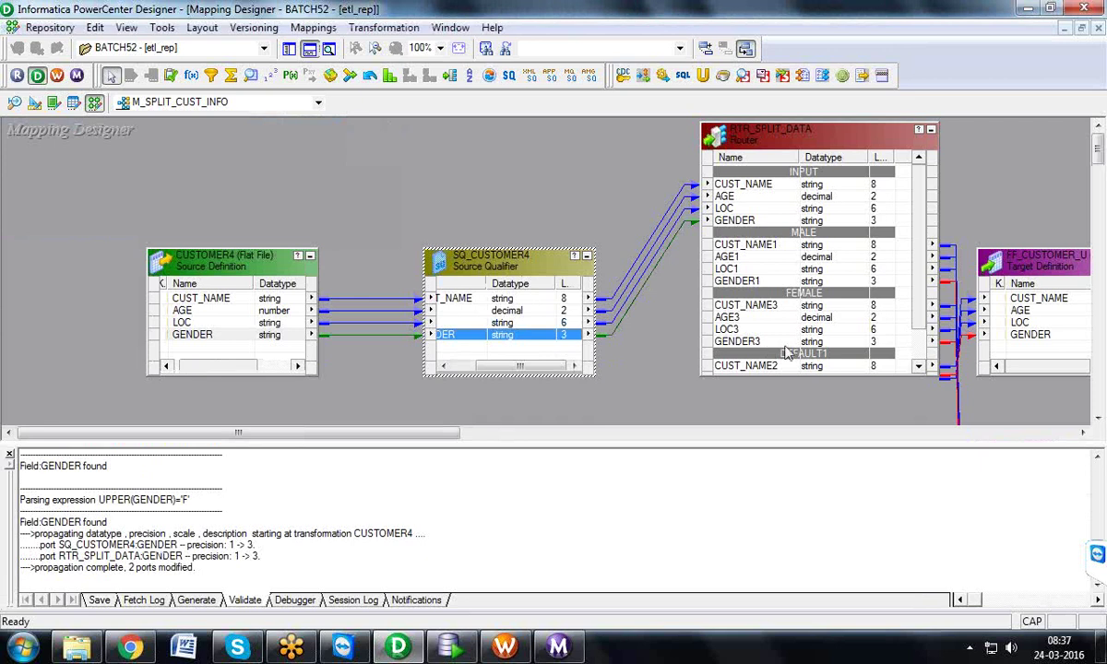
click(825, 220)
click(830, 267)
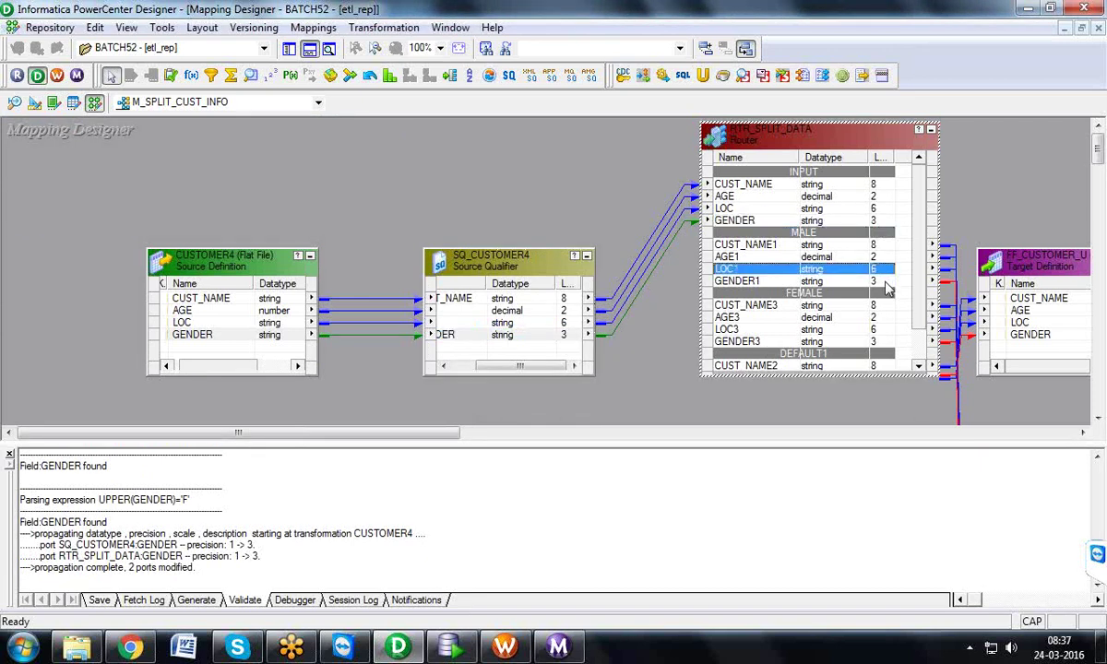
click(835, 280)
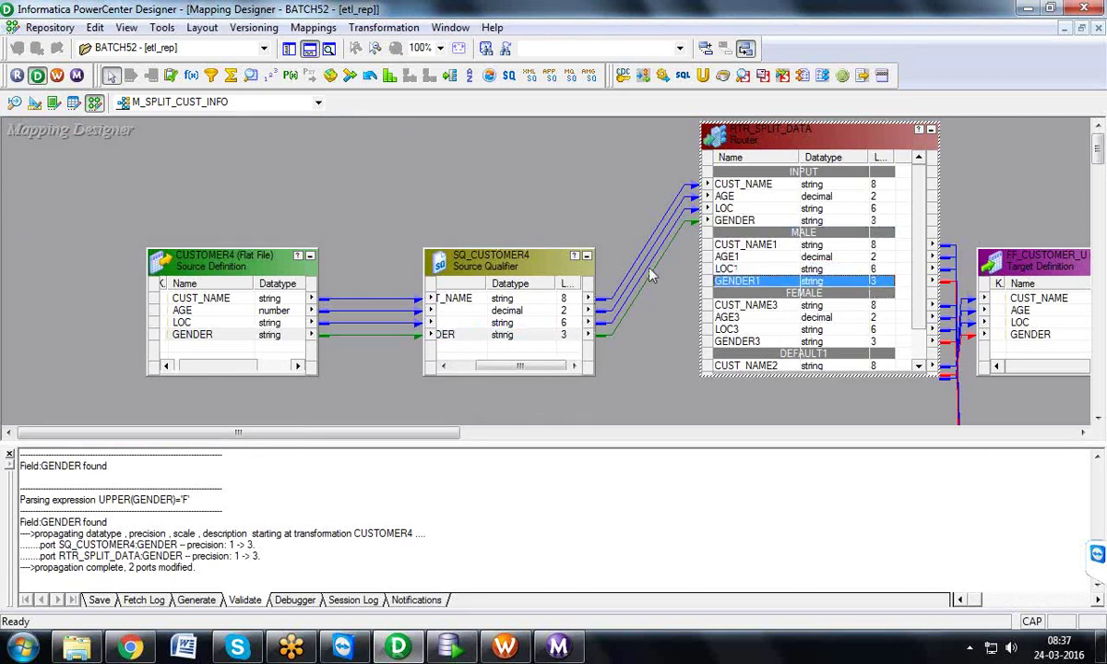
right_click(204, 339)
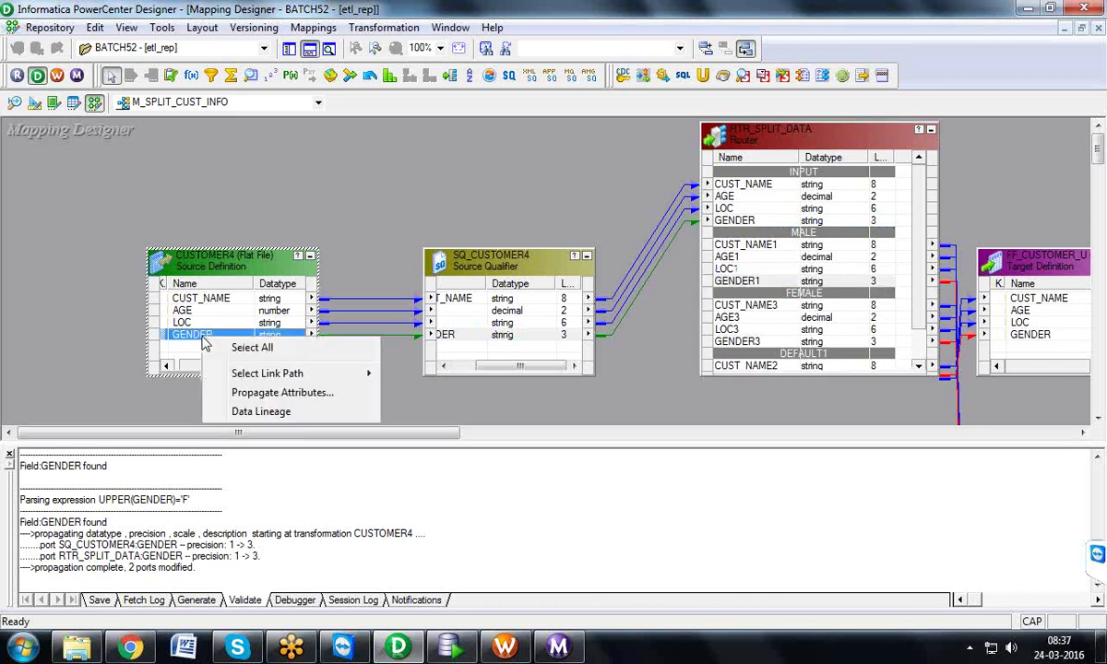
click(249, 395)
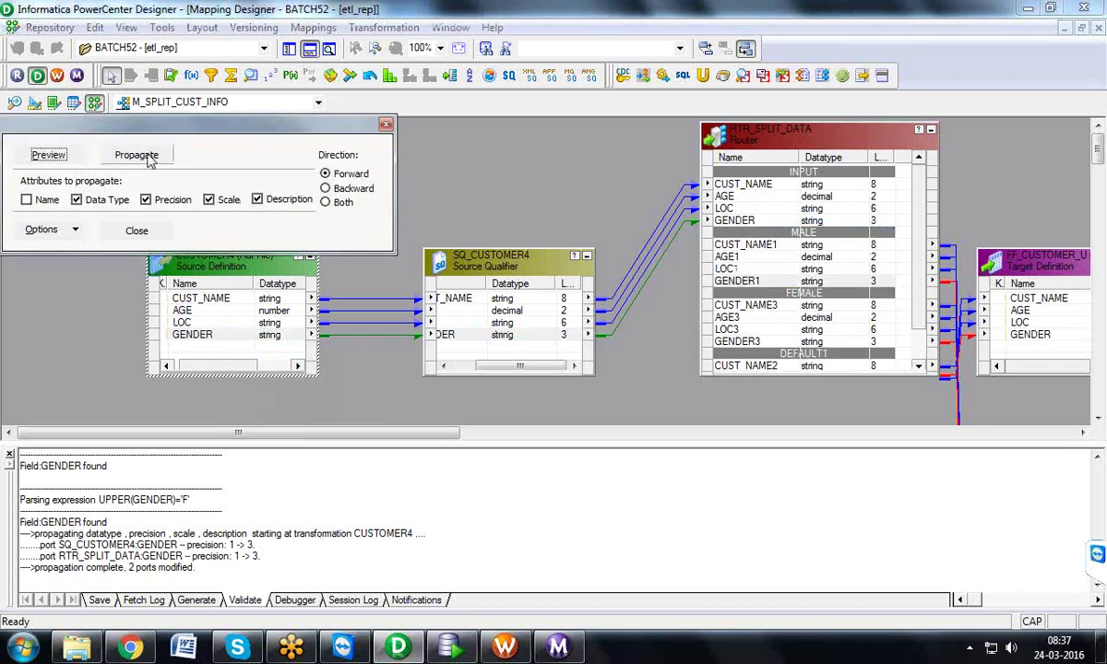
click(386, 126)
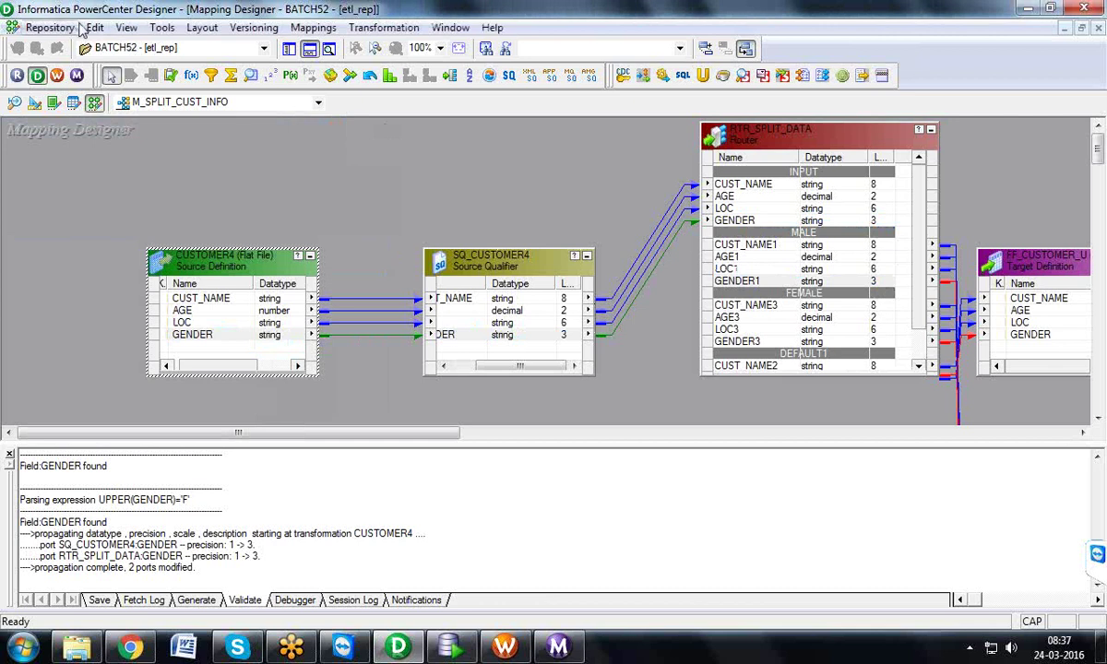
- Save mapping M_SPLIT_CUST_INFO to the repository and hide the output window
click(50, 27)
click(53, 258)
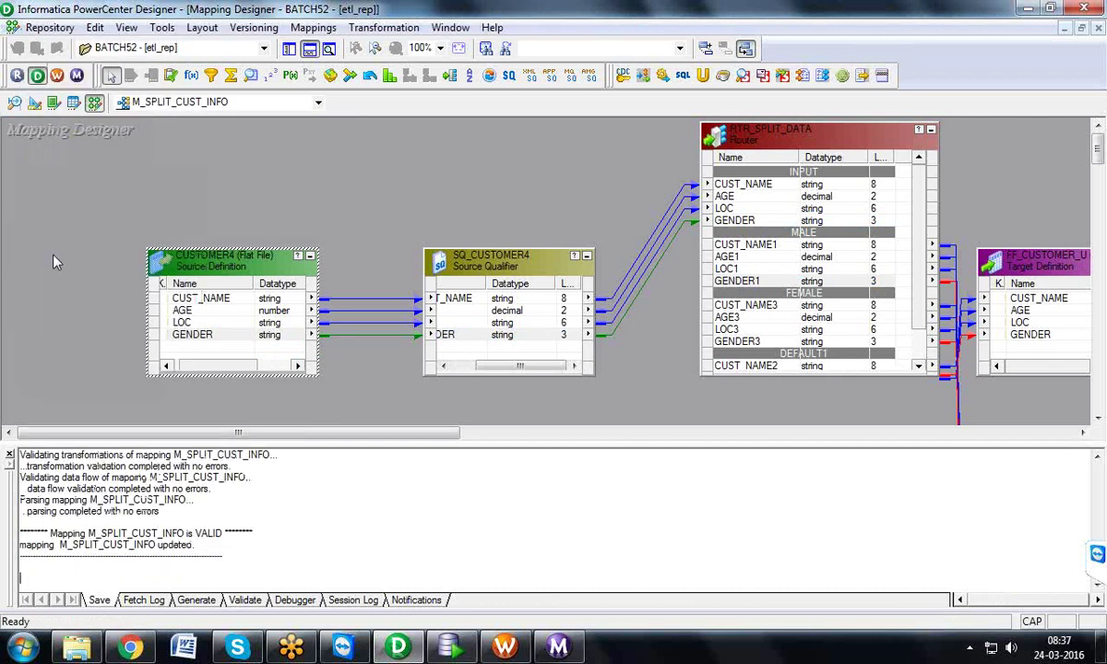
click(308, 51)
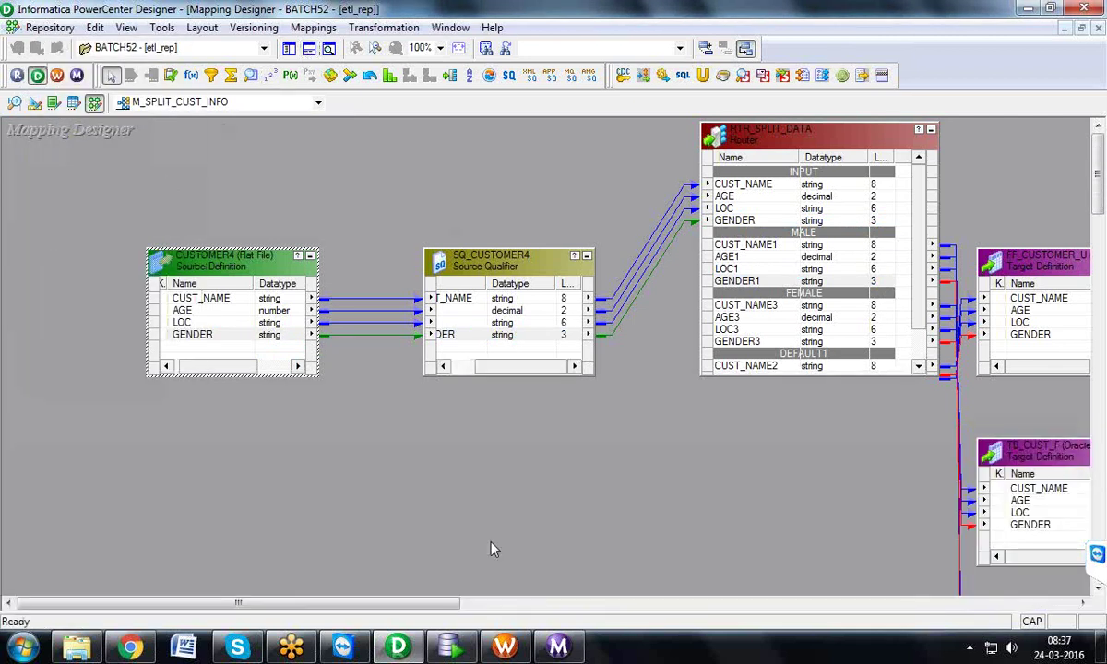
- Switch to Workflow Manager, refresh the mapping of session S_M_SPLIT_CUST_INFO in the Task Developer, and save the session
click(503, 650)
click(293, 108)
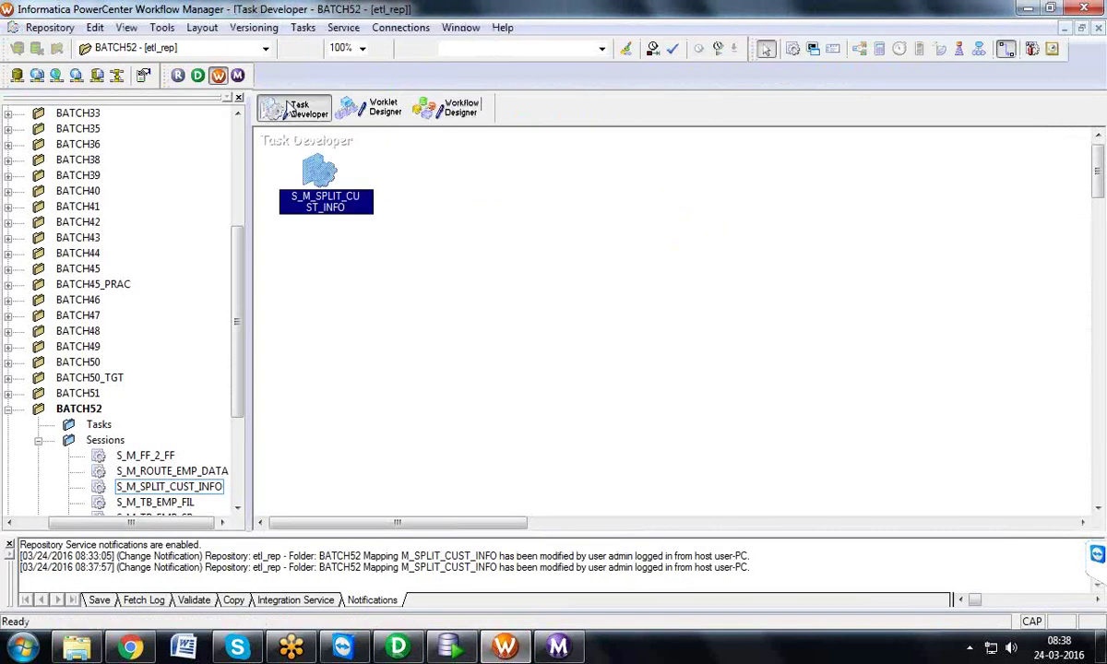
right_click(319, 170)
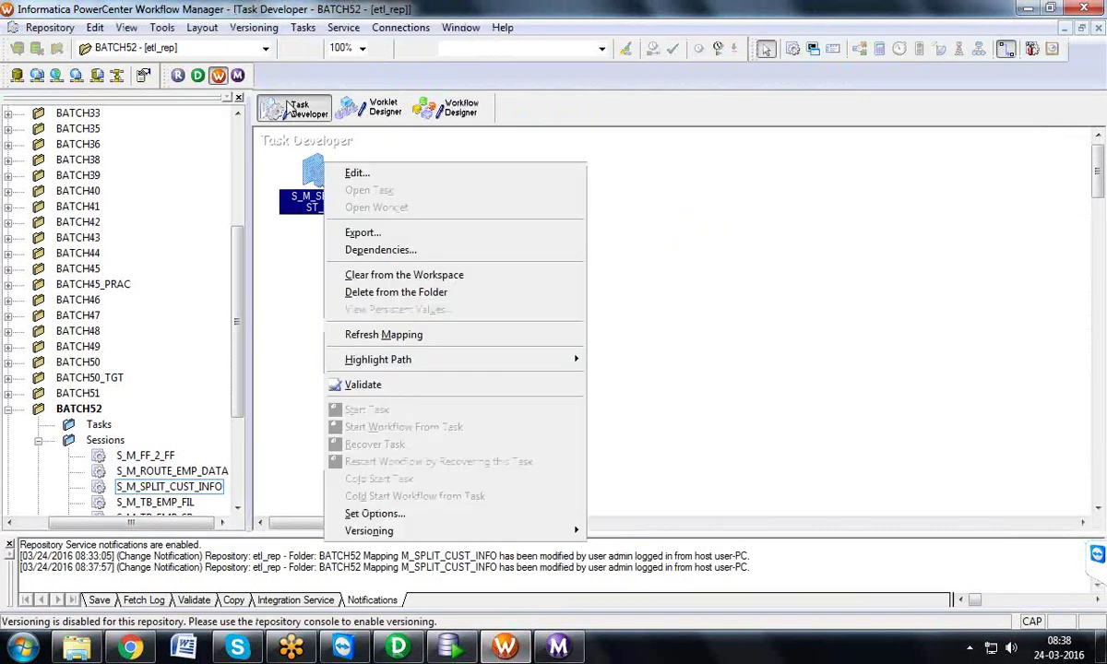
click(355, 334)
click(50, 26)
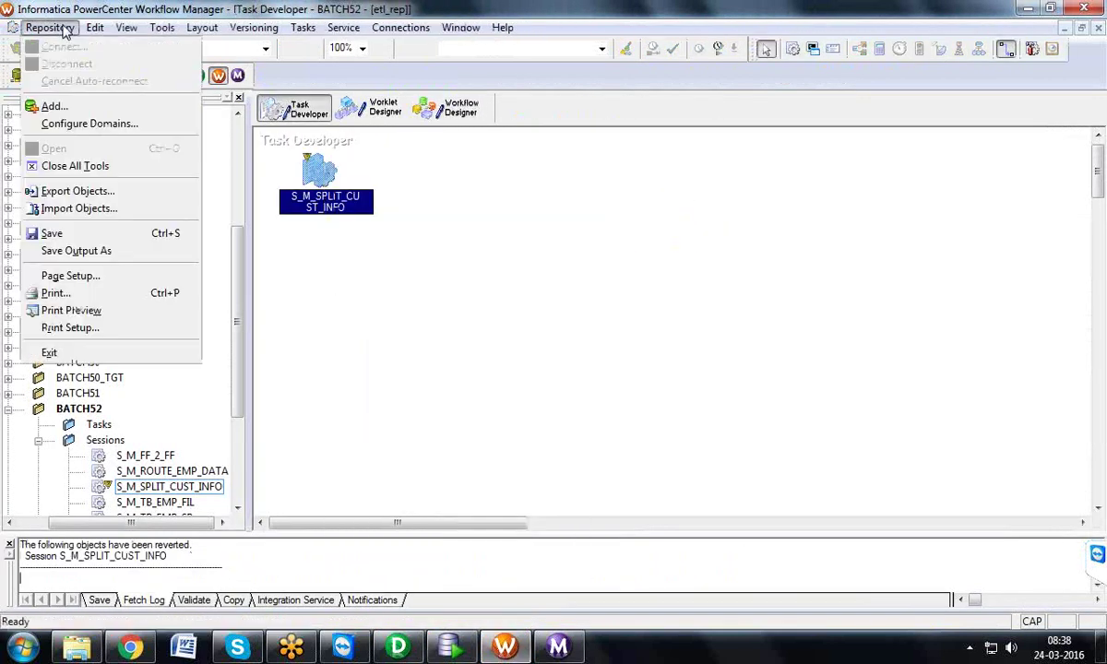
click(55, 230)
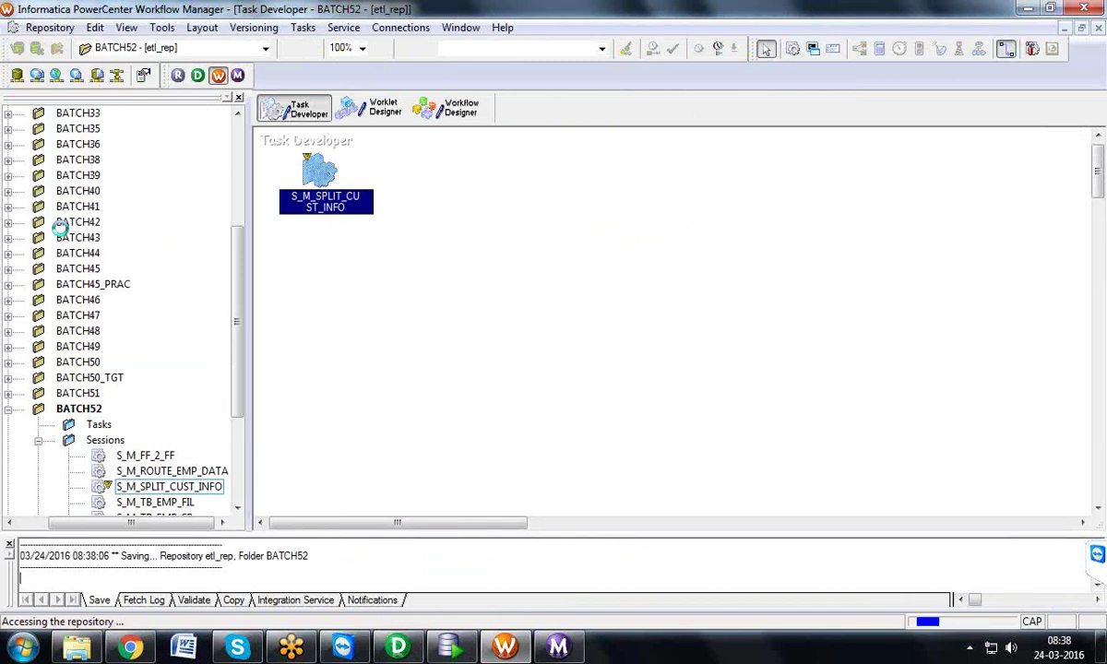
- Open workflow WF_S_M_SPLIT_CUST_INFO in the Workflow Designer and start it
click(461, 108)
click(315, 26)
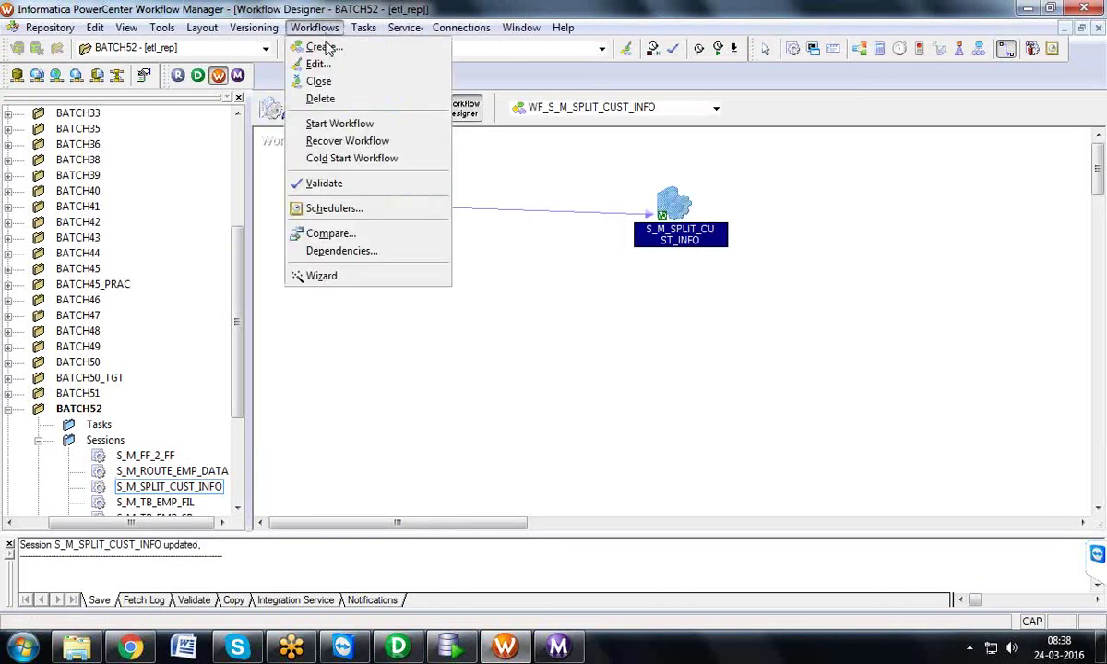
click(324, 122)
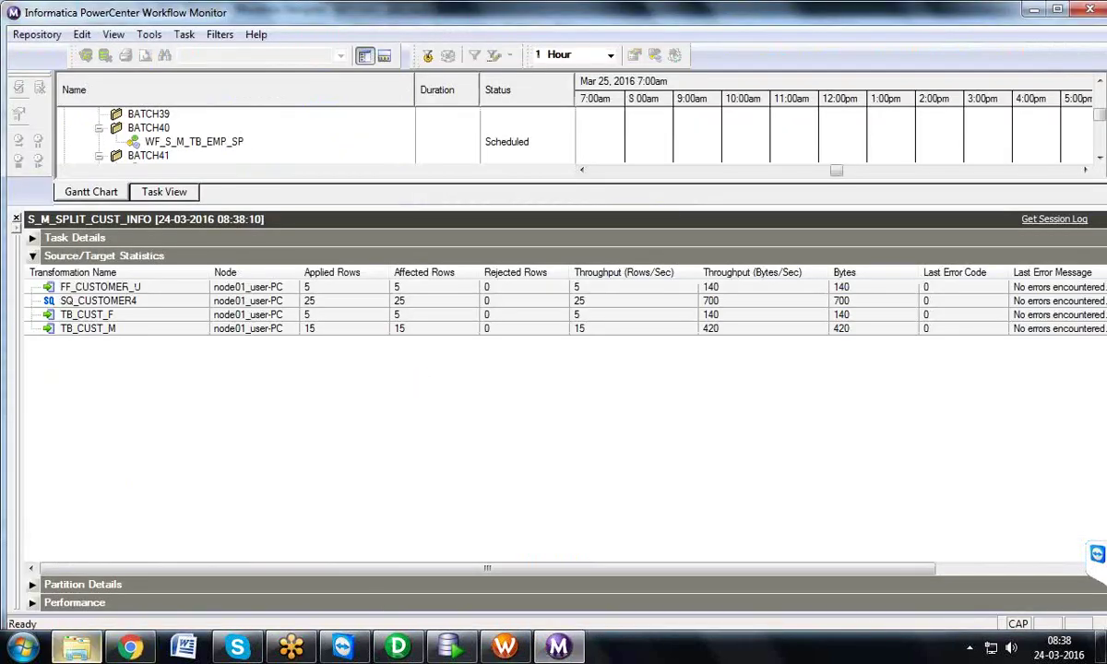
- Open the output file ff_customer_u from C:\Informatica, check the GENDER value in cell D2, and close it
click(81, 649)
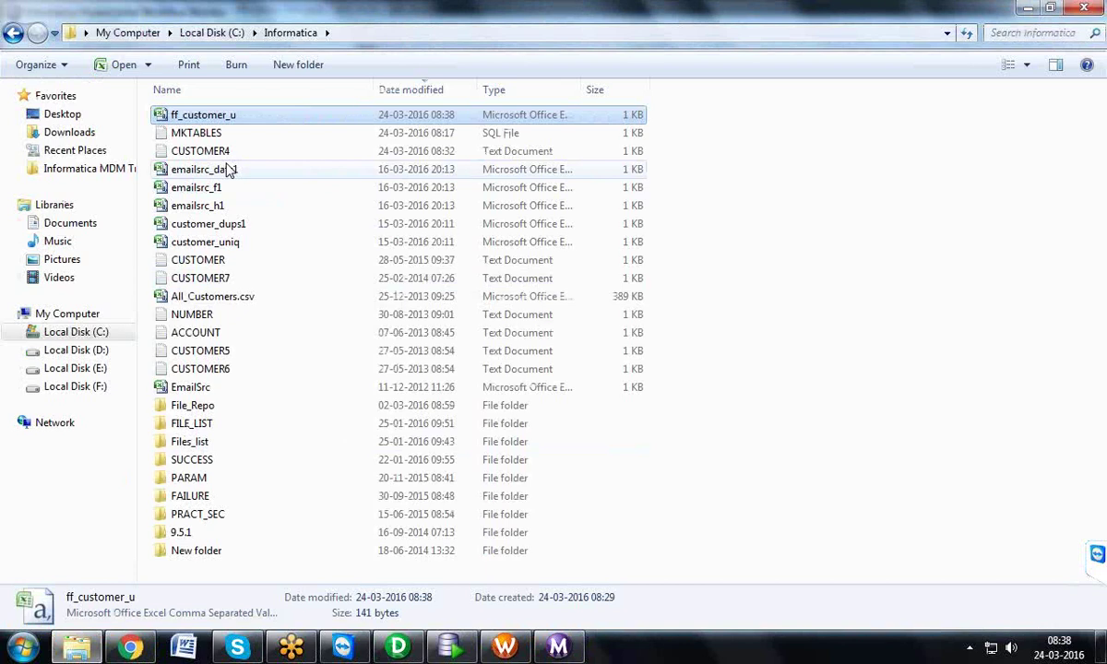
double_click(219, 121)
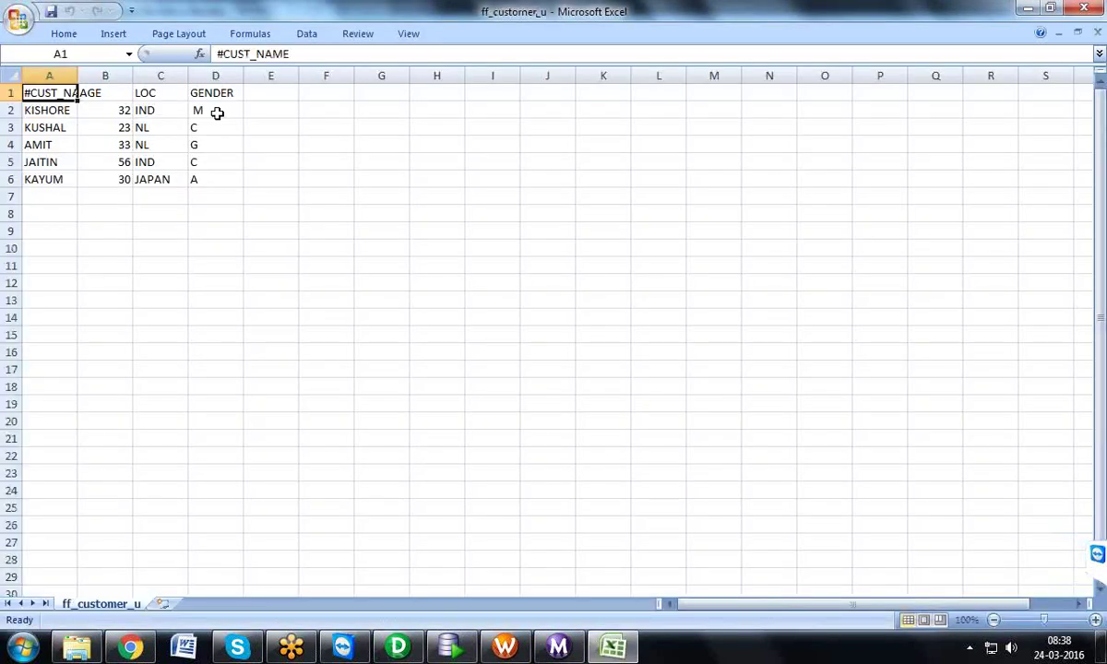
click(218, 113)
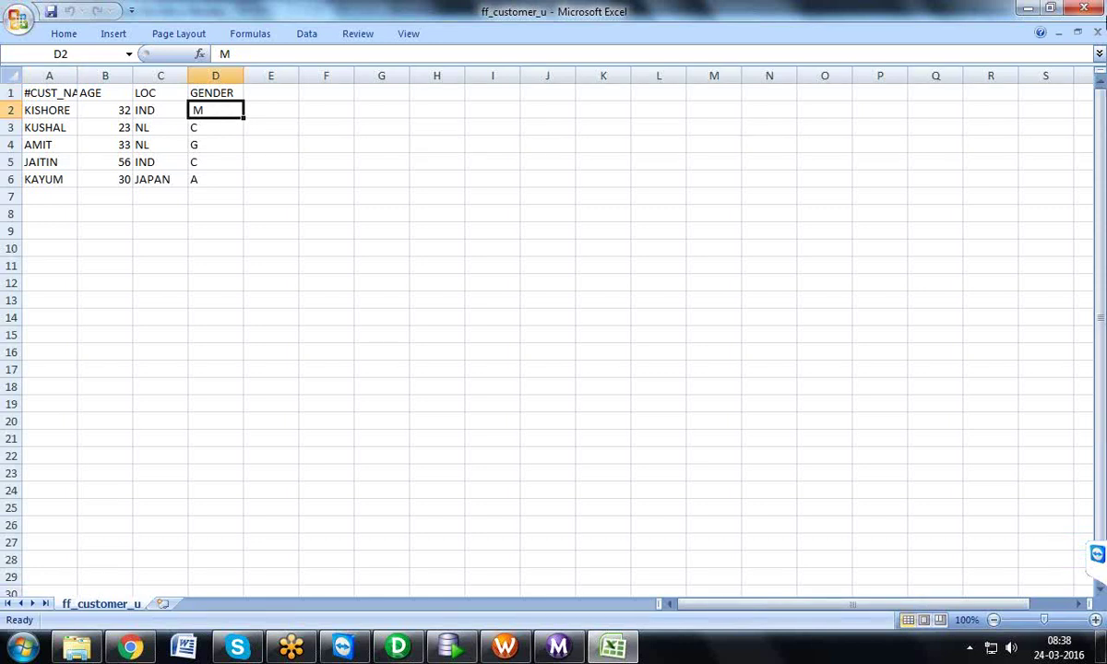
click(1094, 11)
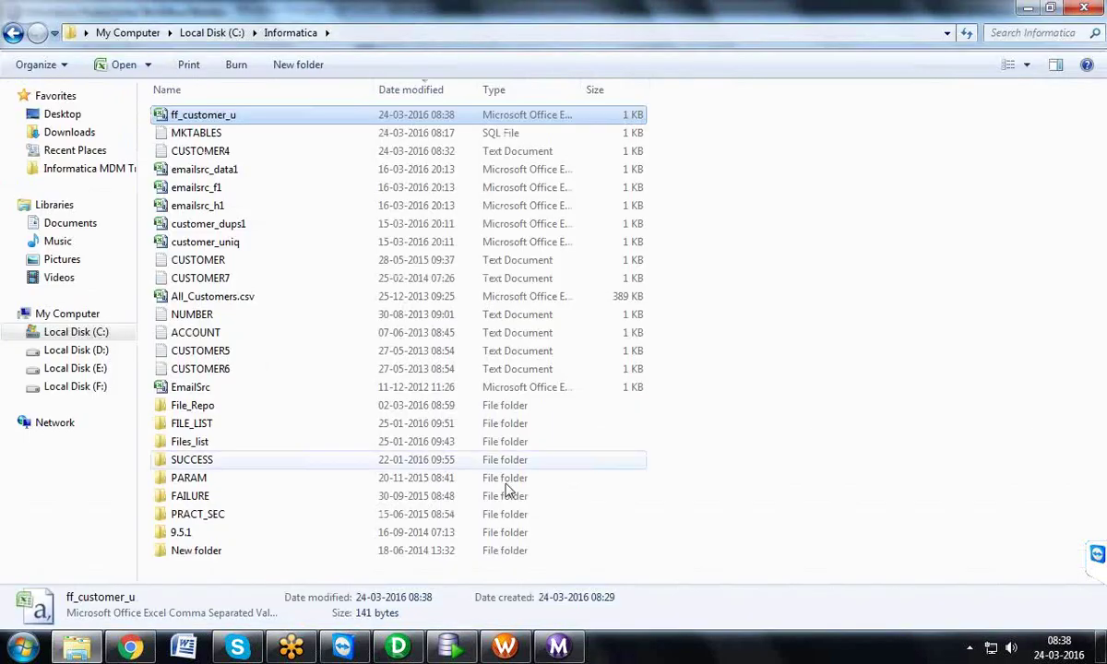
- In Designer, set router RTR_SPLIT_DATA's MALE group filter condition to LTRIM(RTRIM(UPPER(GENDER)))='M' and validate the expression
click(399, 646)
double_click(741, 166)
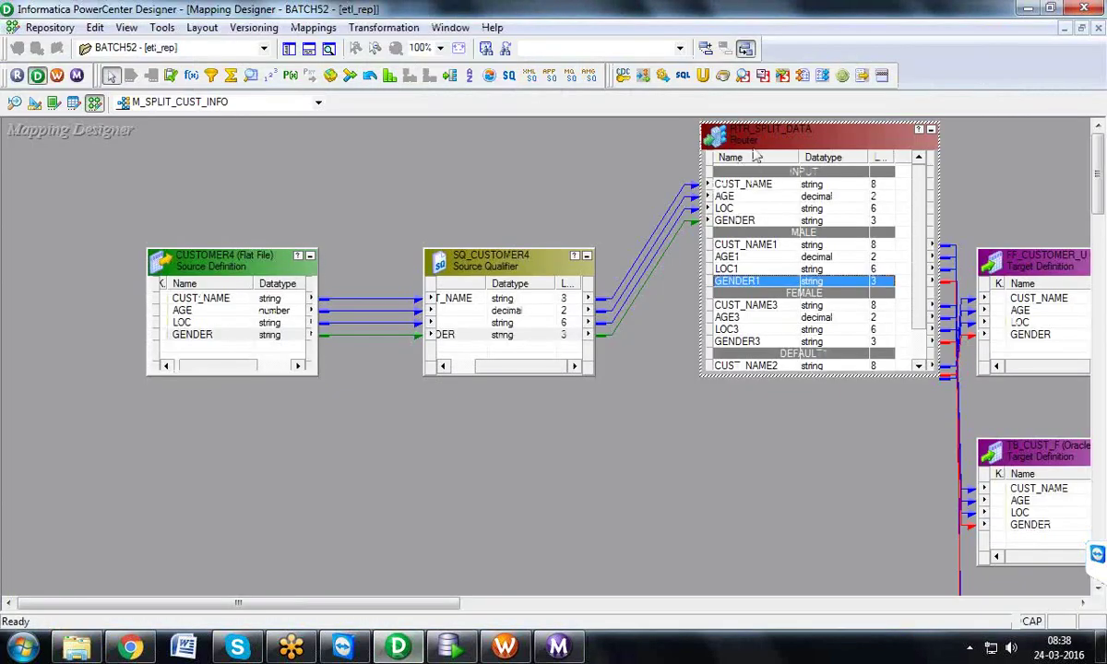
click(357, 43)
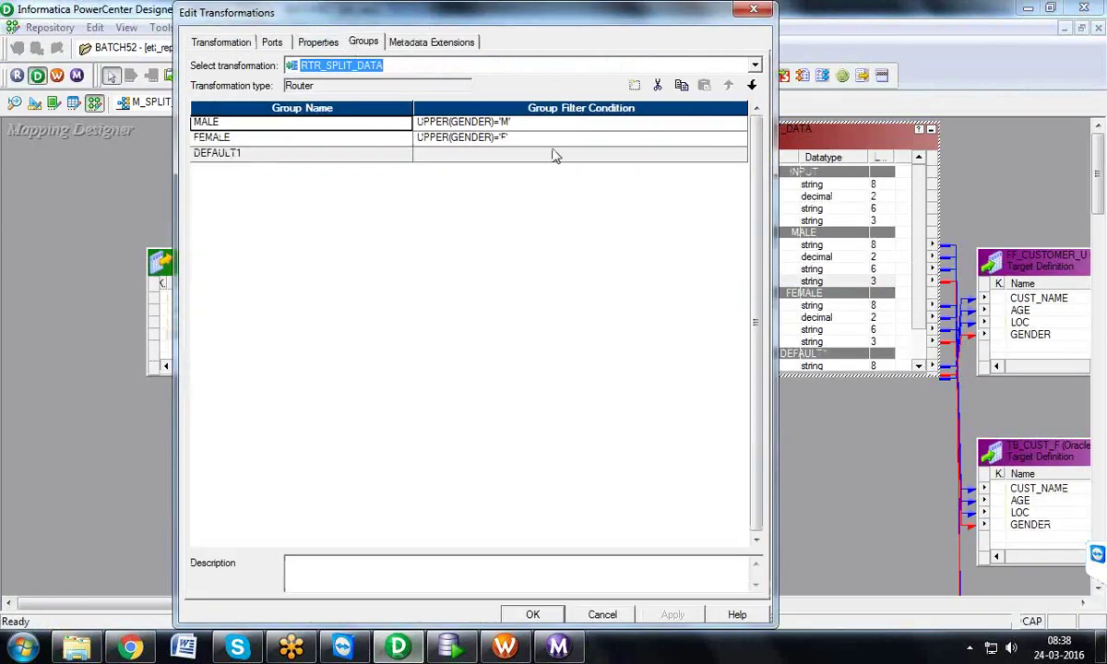
double_click(695, 123)
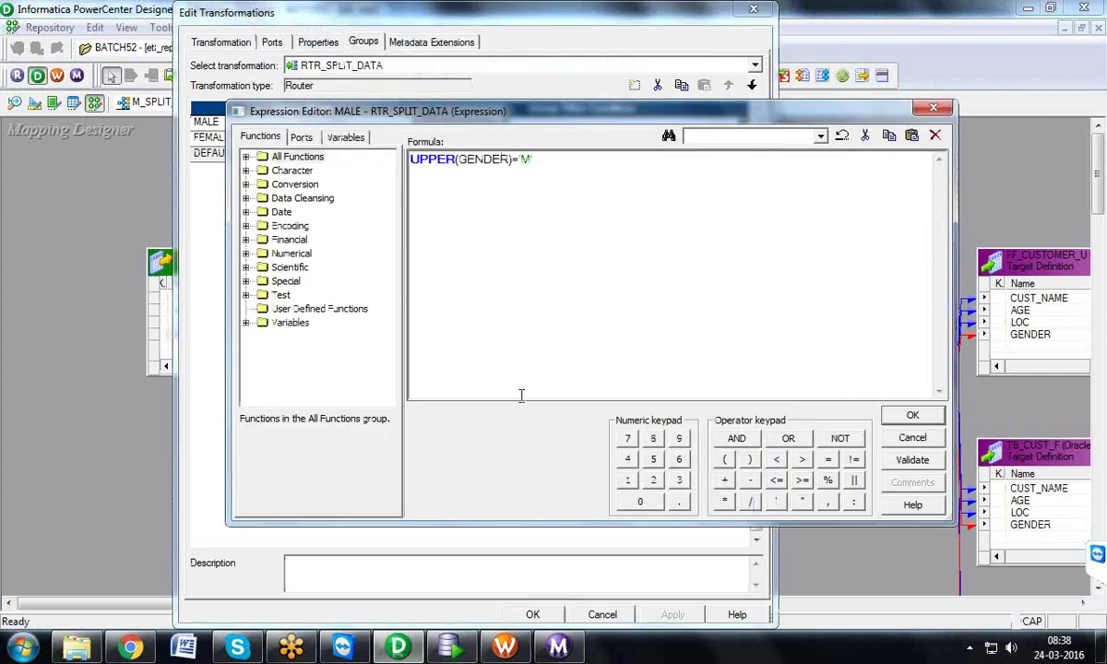
text(TR)
key(BackSpace)
key(BackSpace)
text(LTRIM)
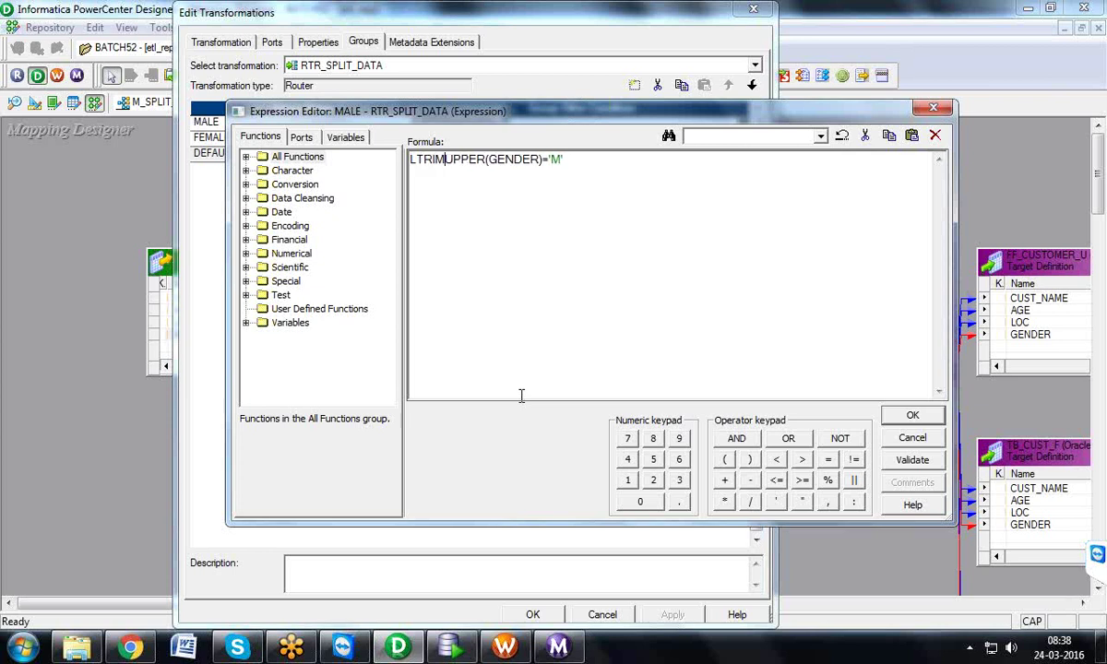
text((RTRIM)
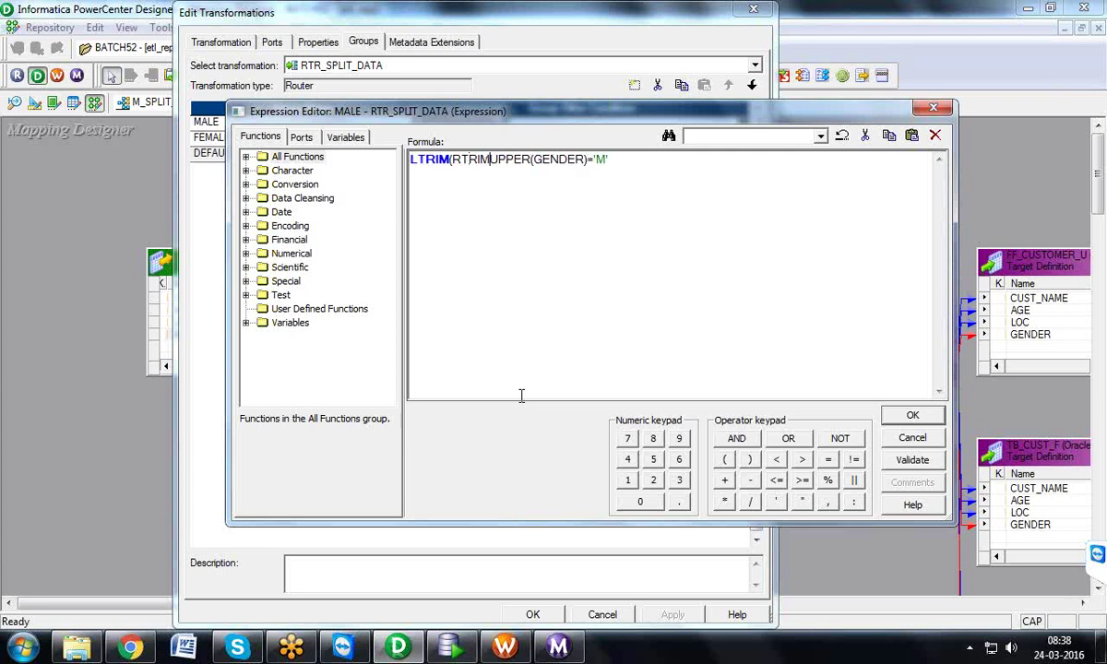
text((UPPER(GENDER)
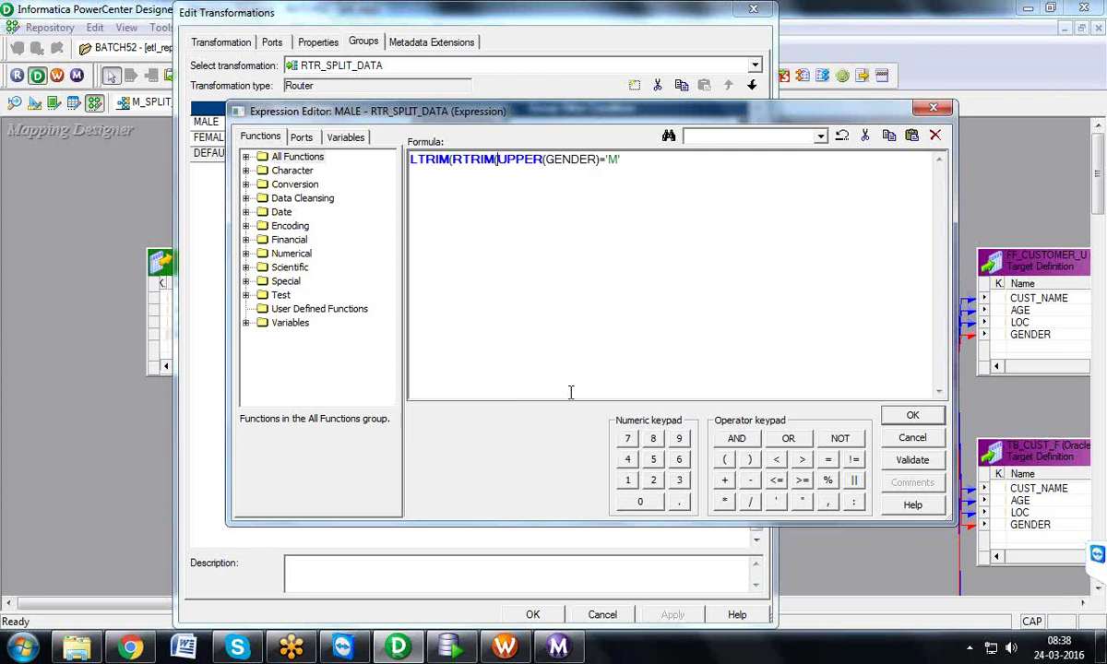
text()))
click(912, 460)
click(651, 362)
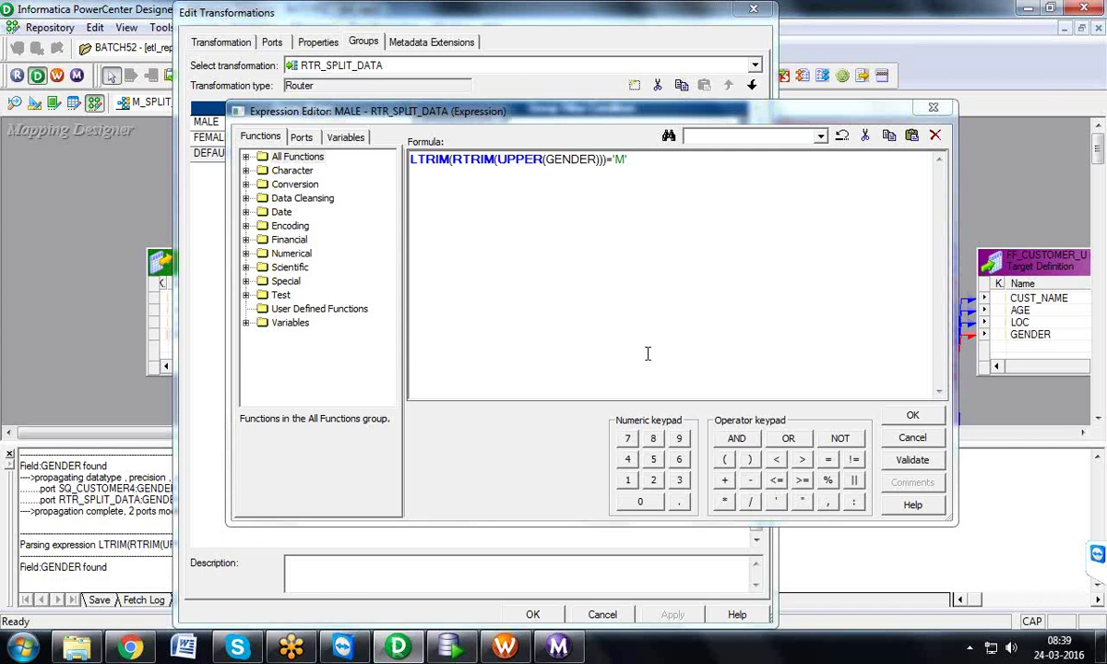
click(912, 415)
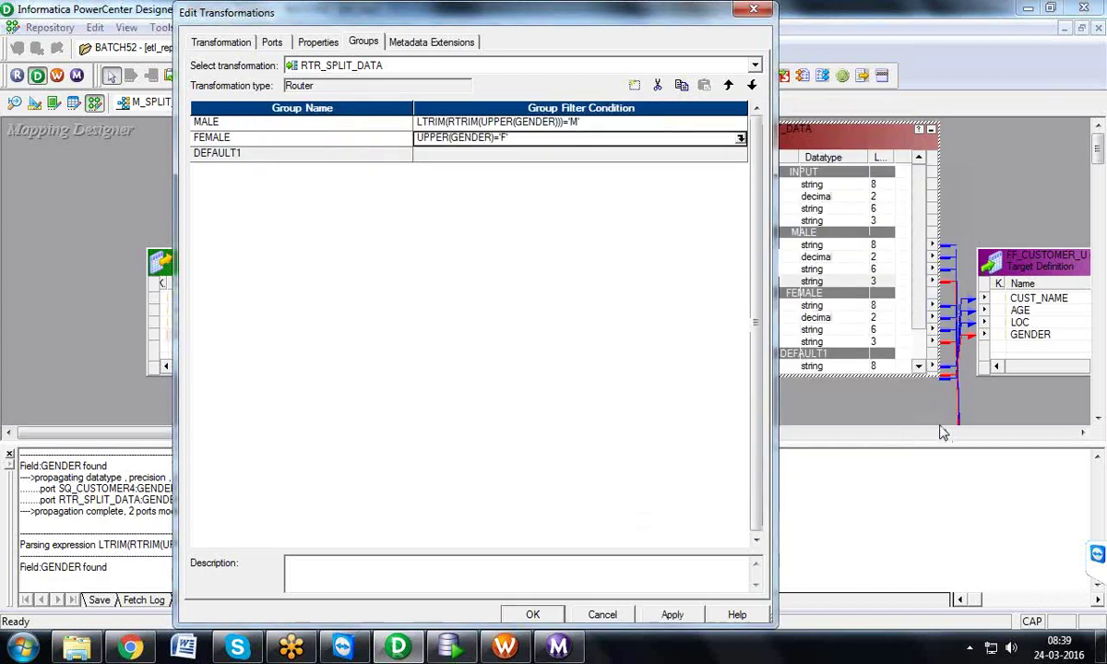
- Apply the router's group changes and save mapping M_SPLIT_CUST_INFO to the repository
click(672, 614)
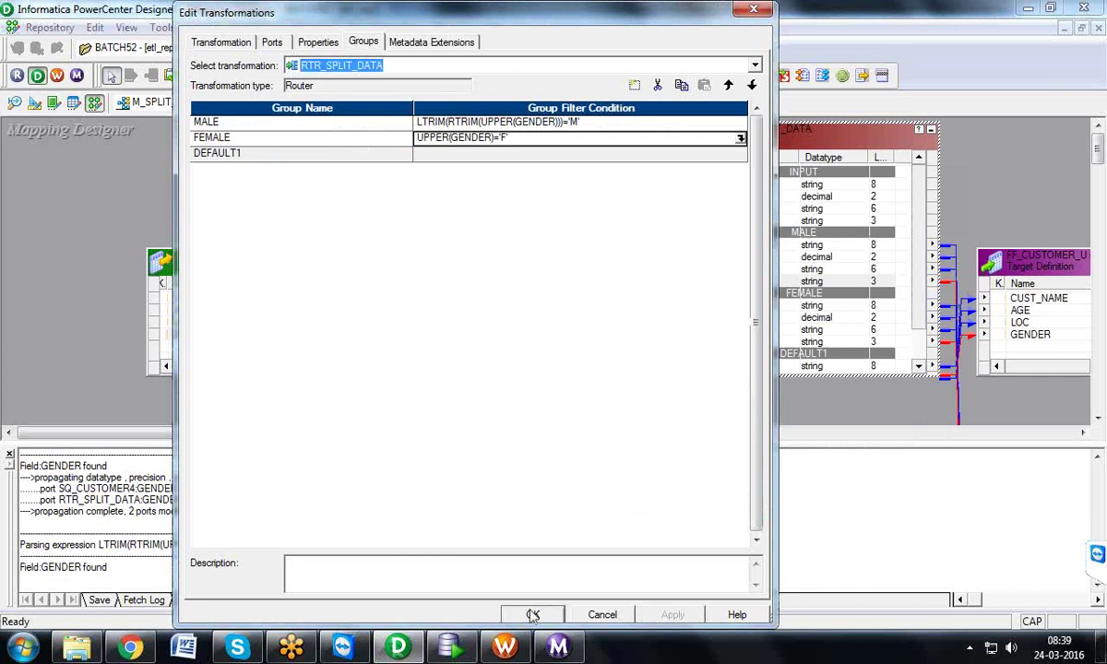
click(532, 614)
key(ctrl+s)
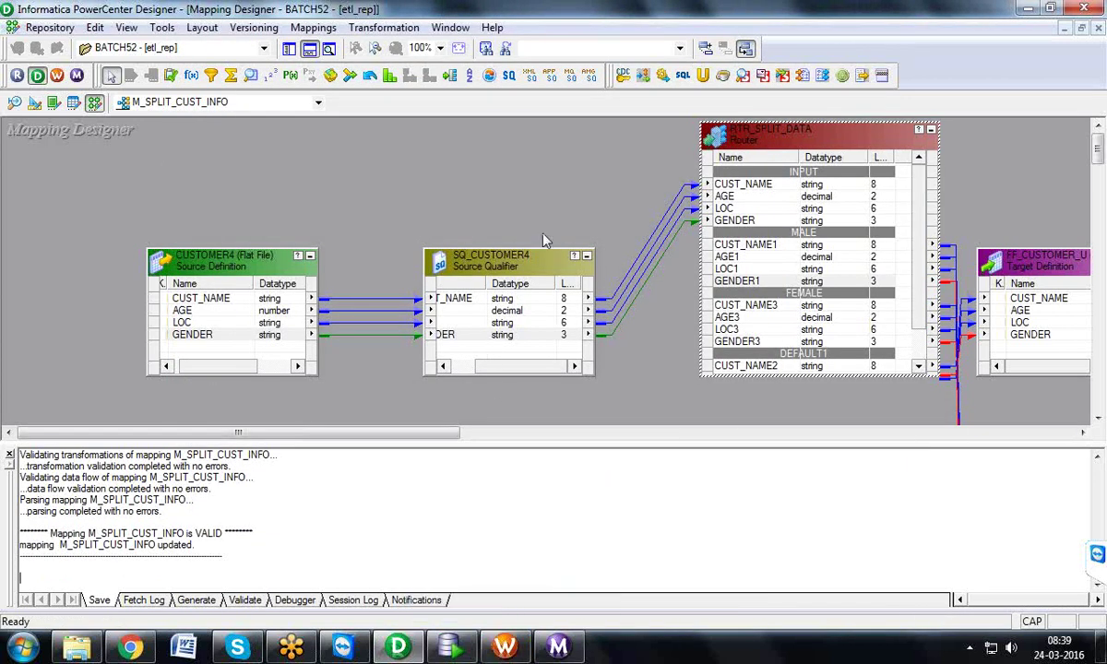
- Reopen the filter condition of router RTR_SPLIT_DATA's MALE group in the Expression Editor
drag(764, 145, 764, 147)
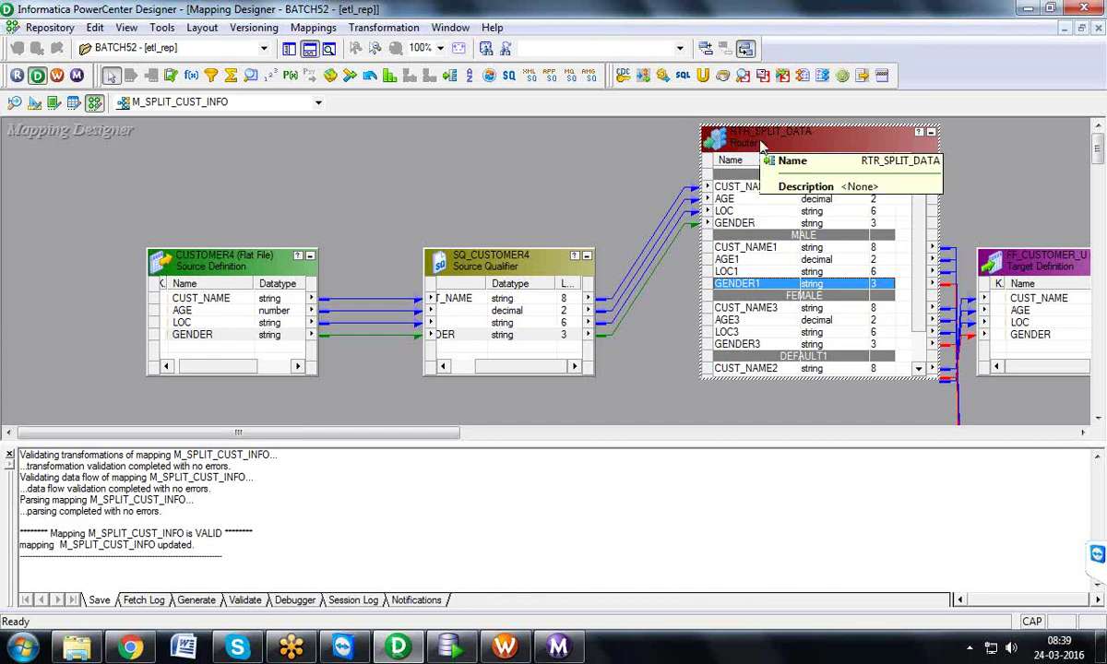
double_click(761, 146)
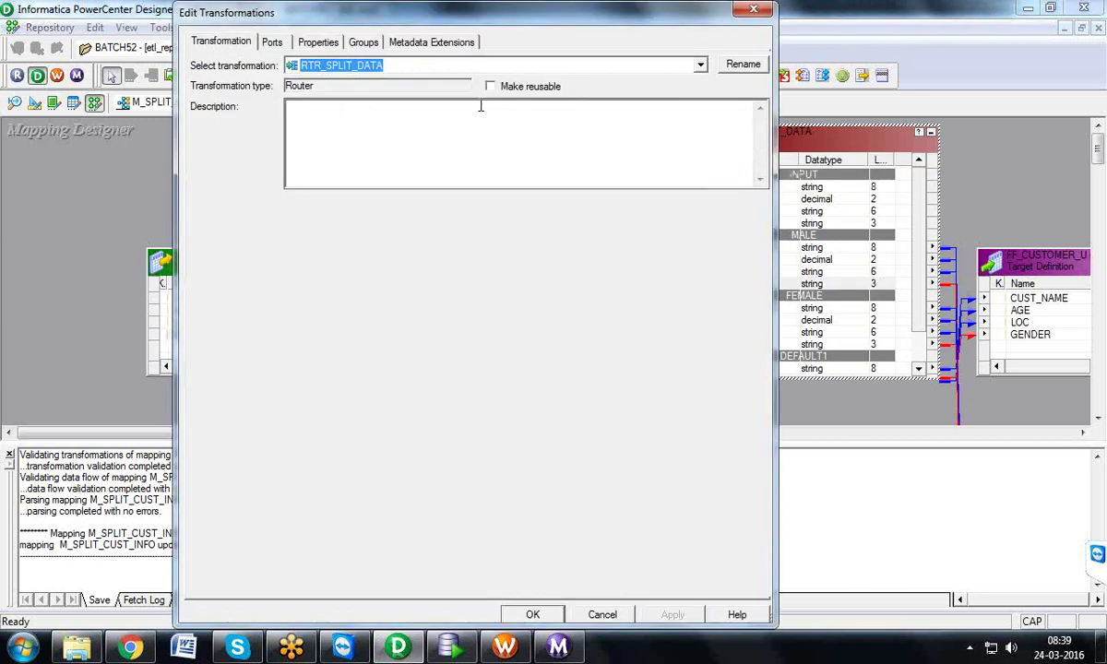
click(358, 43)
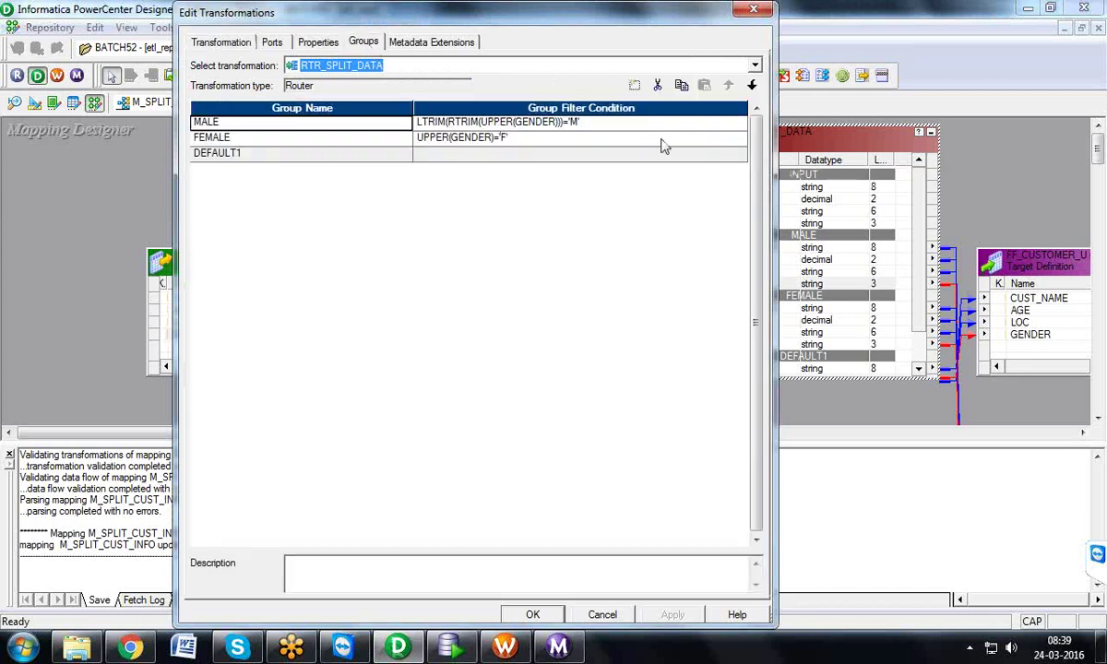
click(732, 125)
click(736, 120)
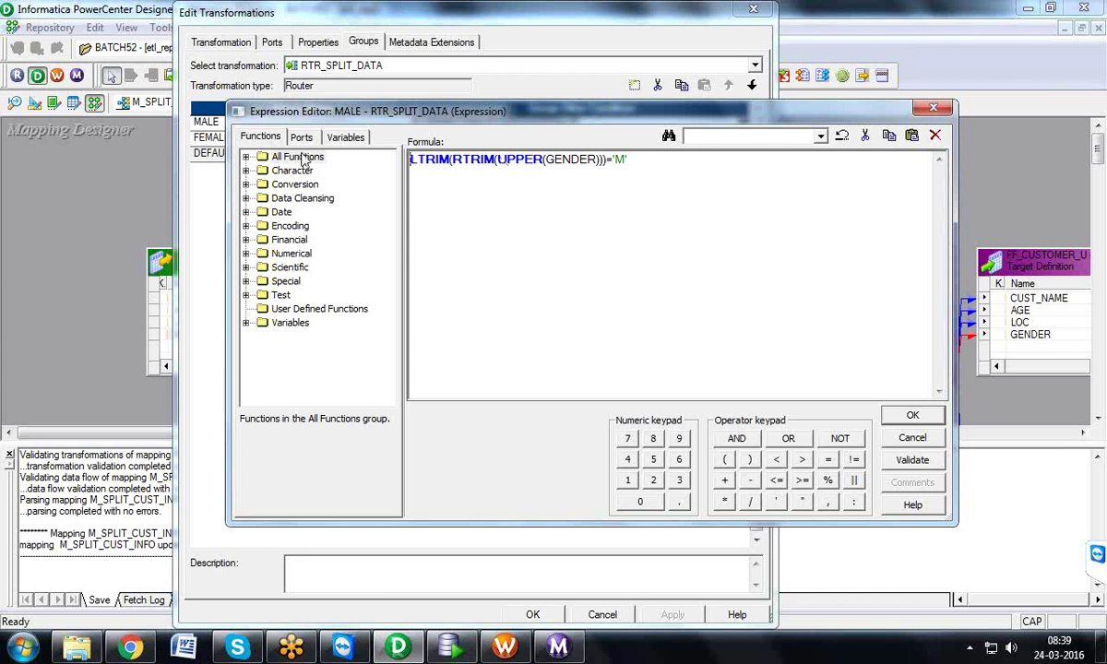
- Browse the All Functions and Character function lists and view the description of the Length function
click(246, 157)
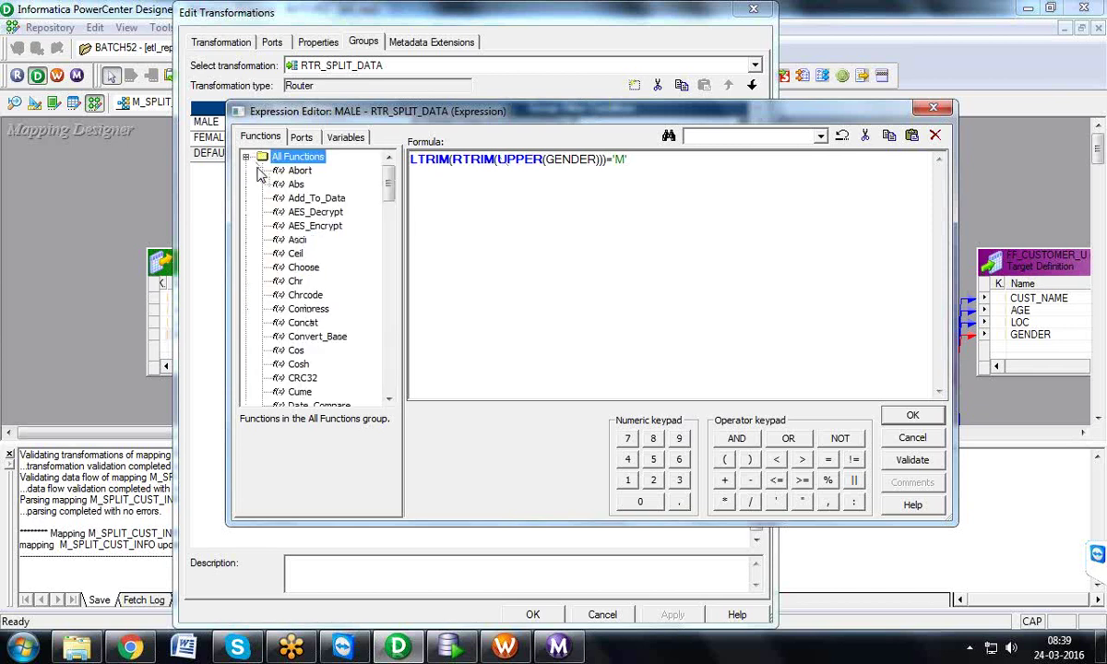
mouse_move(387, 184)
mouse_down()
mouse_move(391, 378)
mouse_move(389, 163)
mouse_up()
click(246, 157)
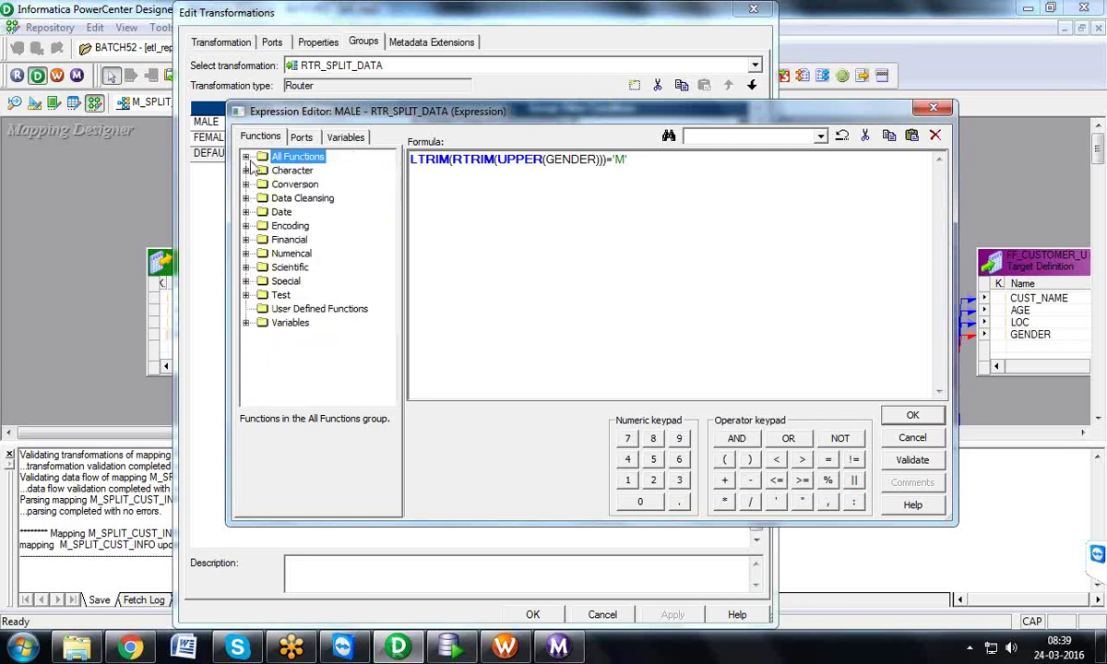
click(247, 171)
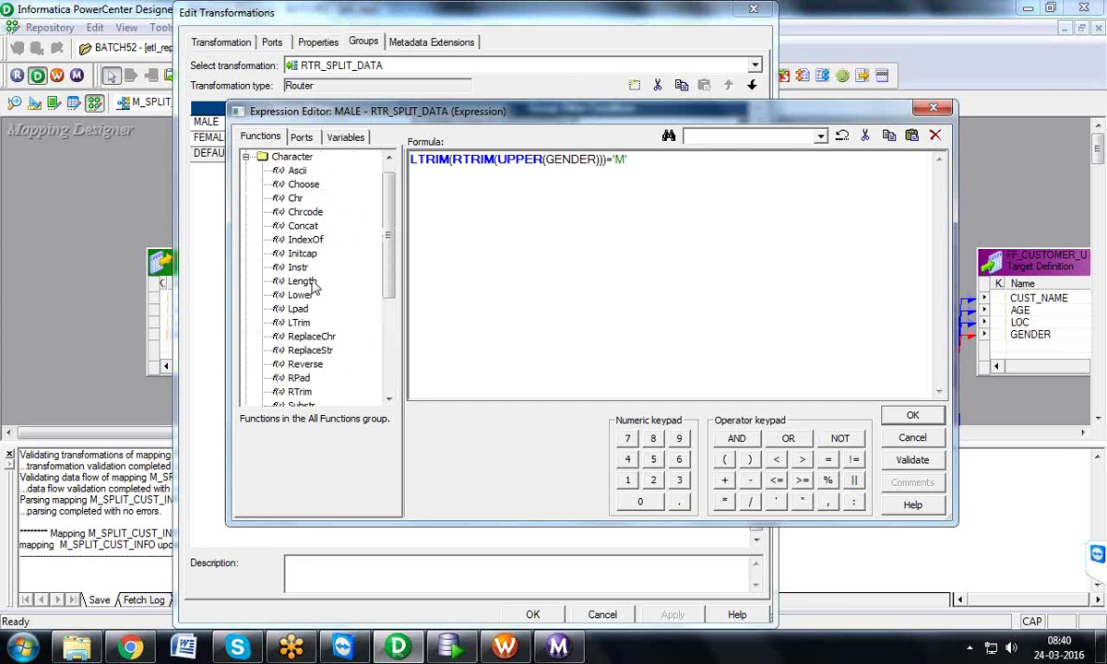
click(303, 282)
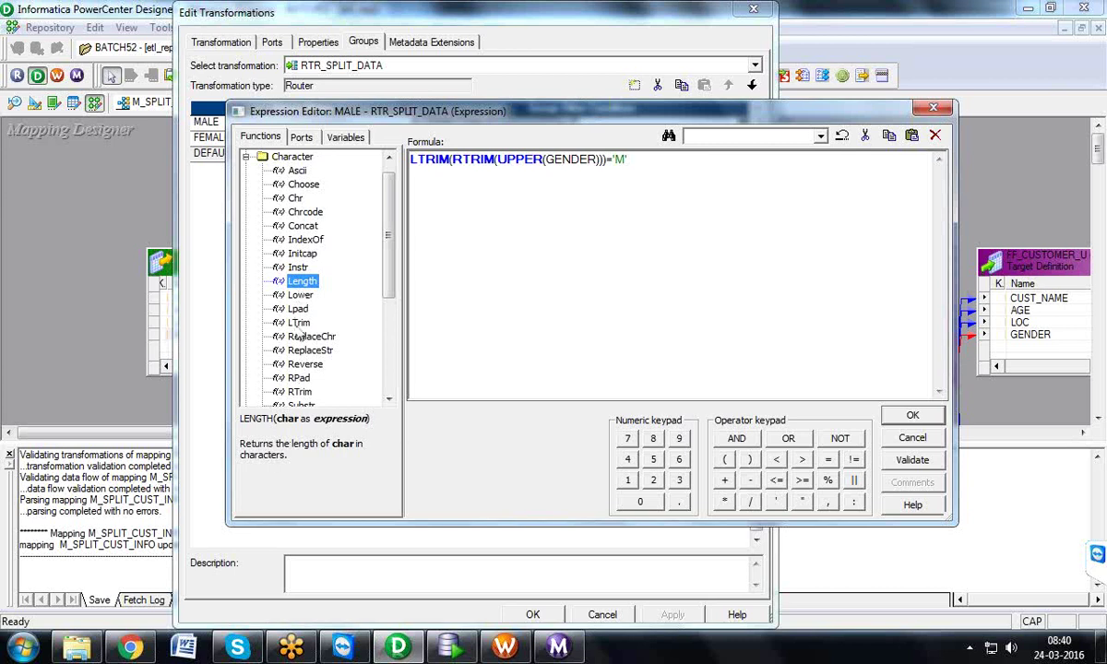
- Look up the LENGTH function in the PowerCenter Transformation Guide, read its syntax and example, and put the guide away
click(914, 507)
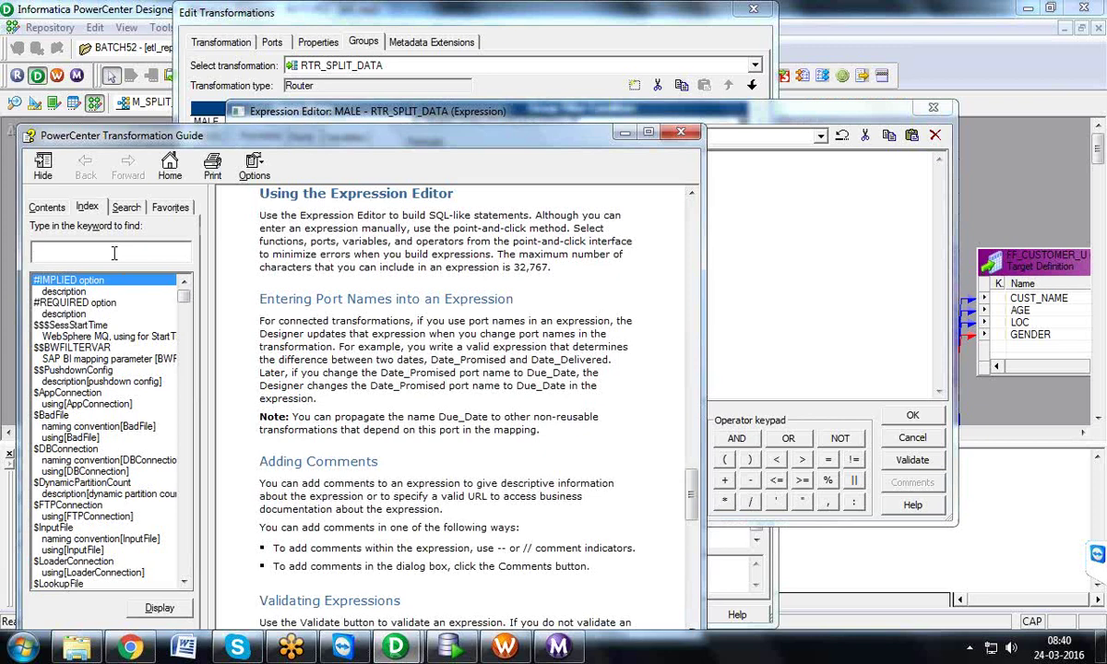
text(LENGTH)
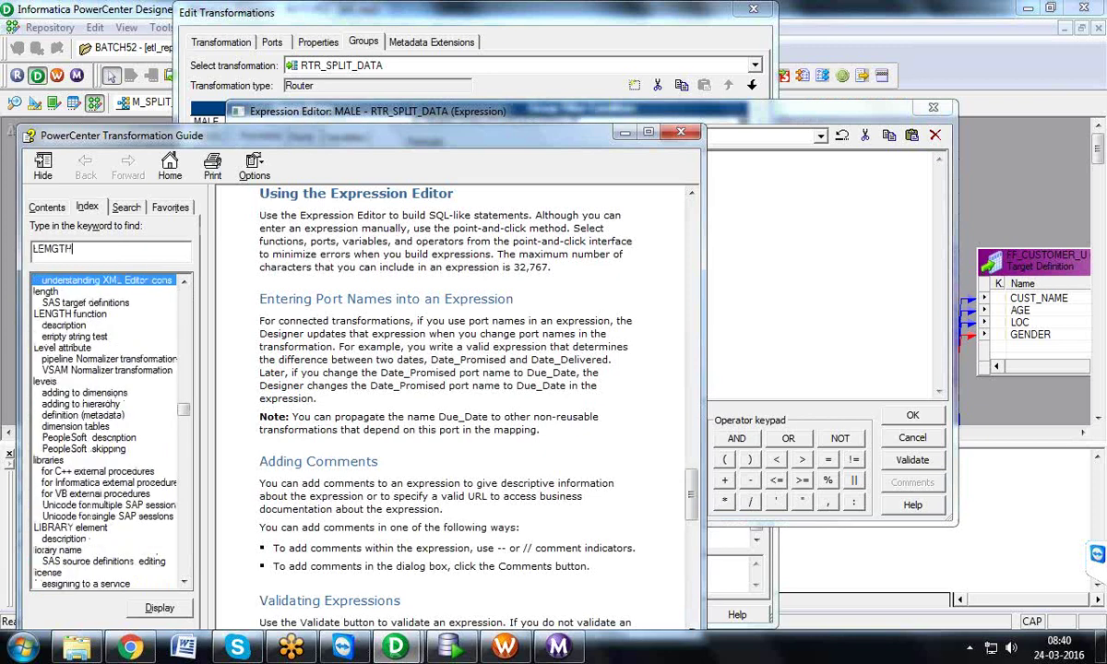
key(Return)
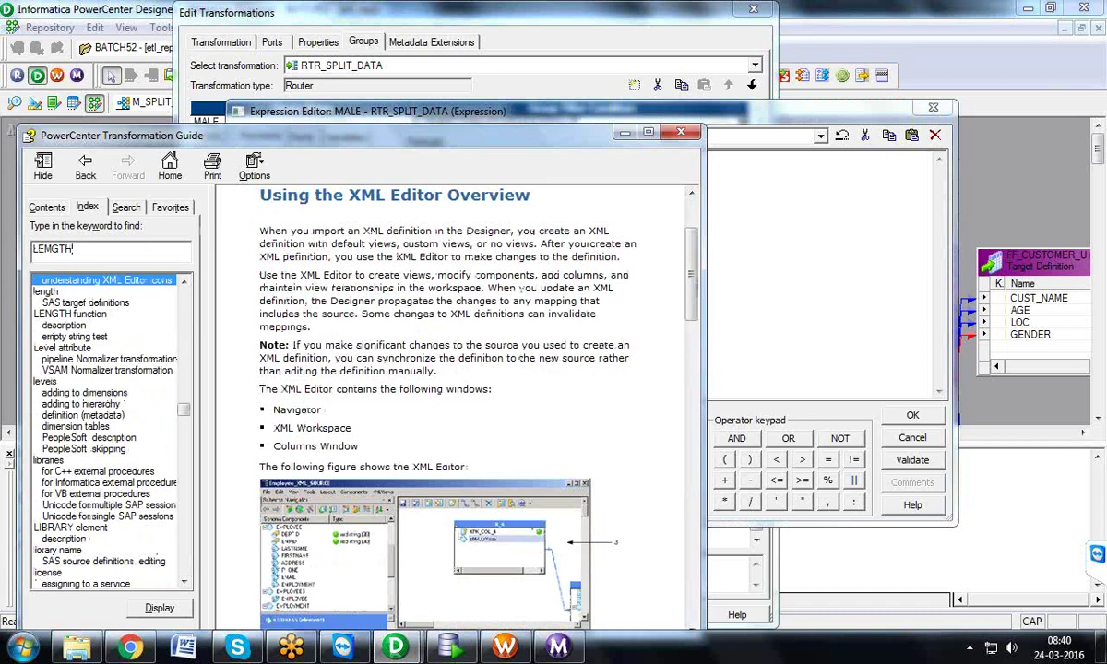
key(Down)
key(Down)
key(Down)
key(Return)
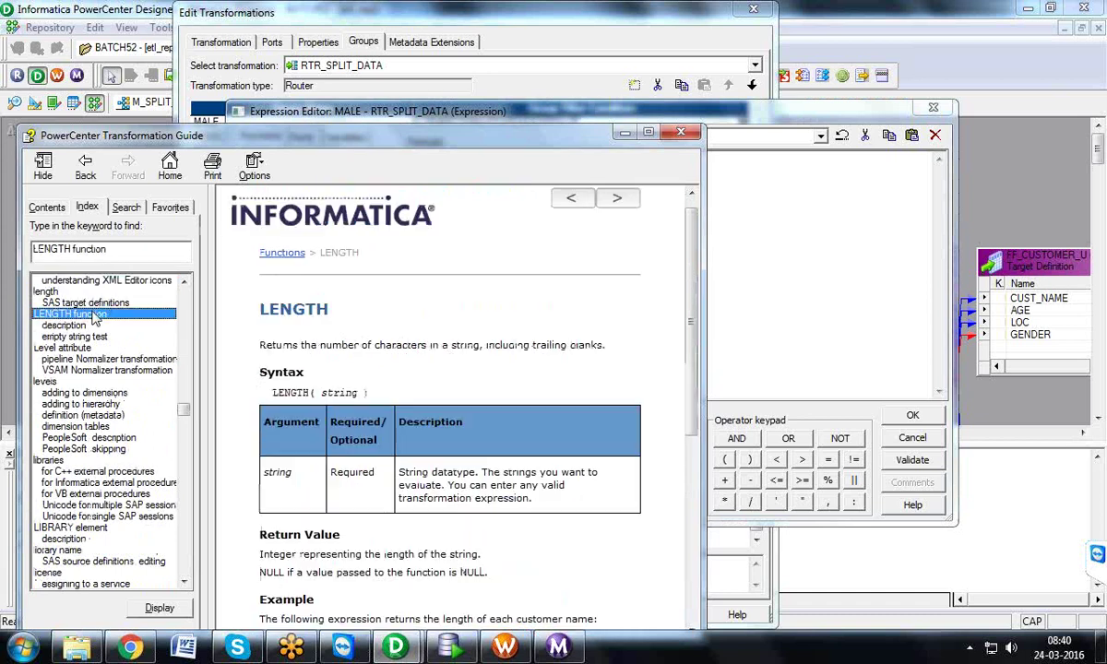
drag(691, 305, 661, 358)
click(624, 132)
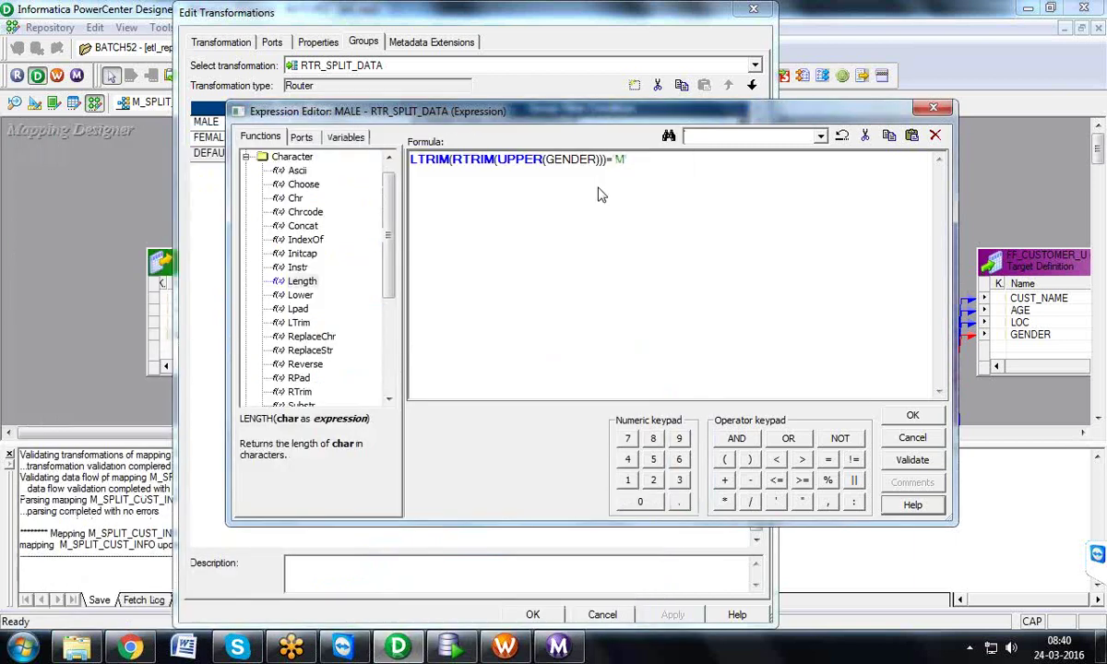
- View the descriptions of the Substr and Upper functions in the Character function list
drag(387, 230, 395, 301)
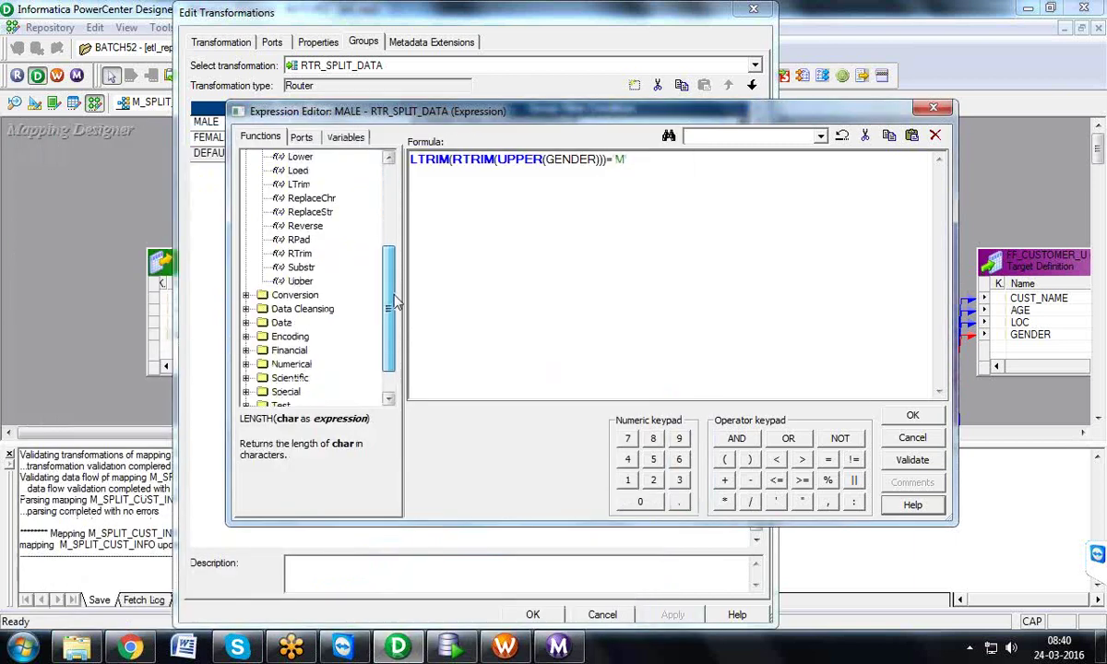
click(301, 266)
click(302, 280)
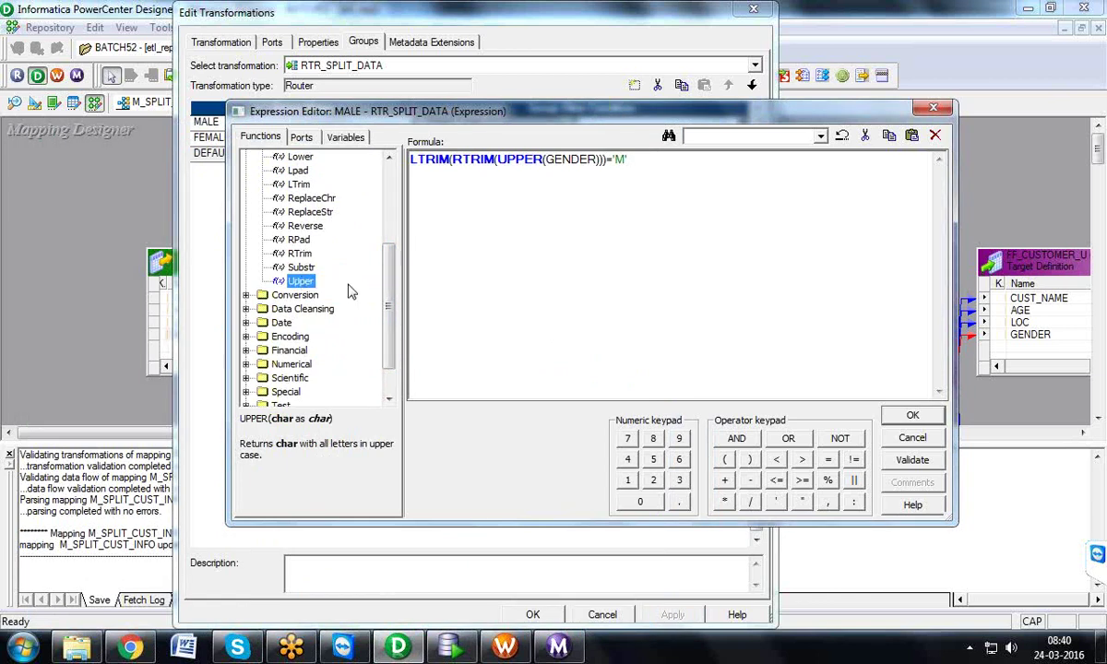
- Browse the functions in the Conversion, Data Cleansing and Date groups of the Expression Editor
drag(390, 283, 361, 309)
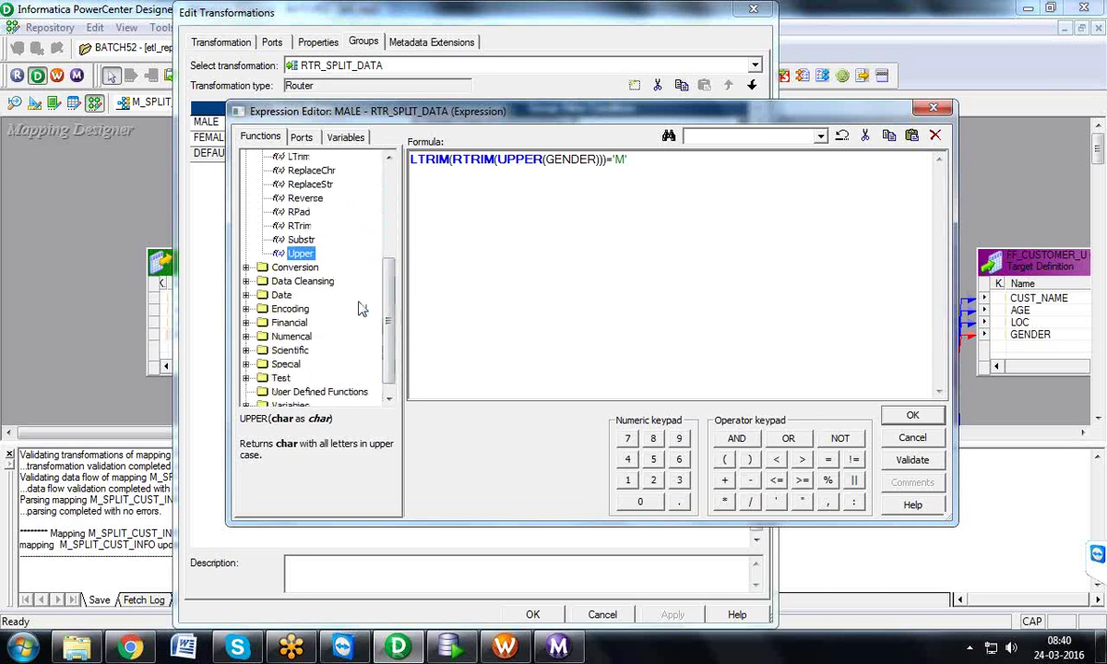
click(246, 268)
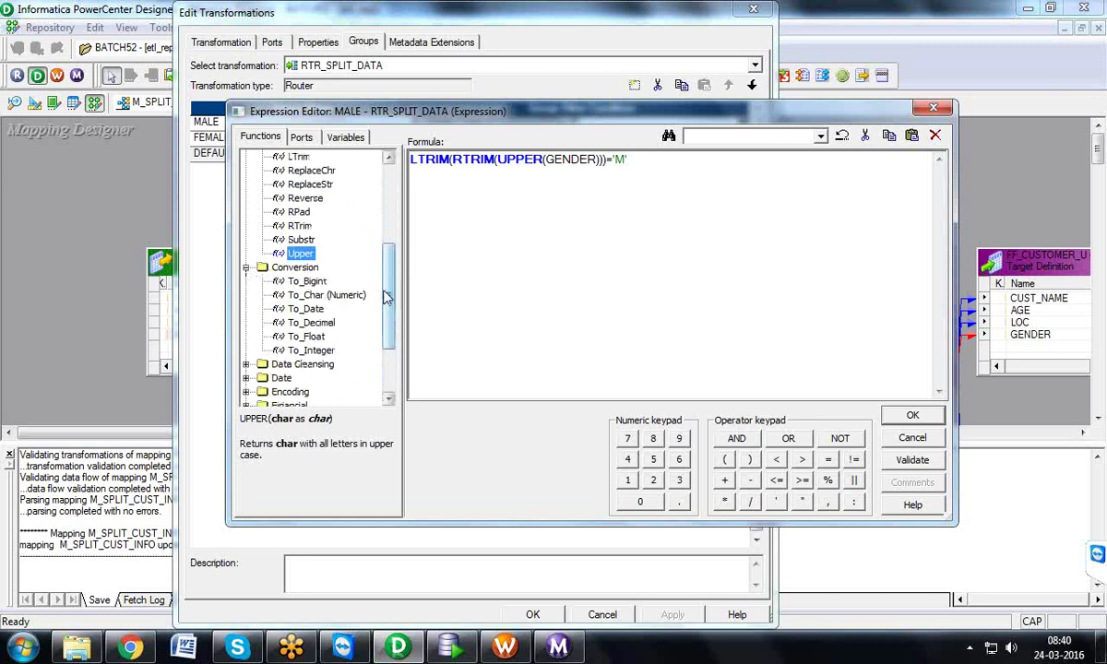
scroll(369, 319, down, 3)
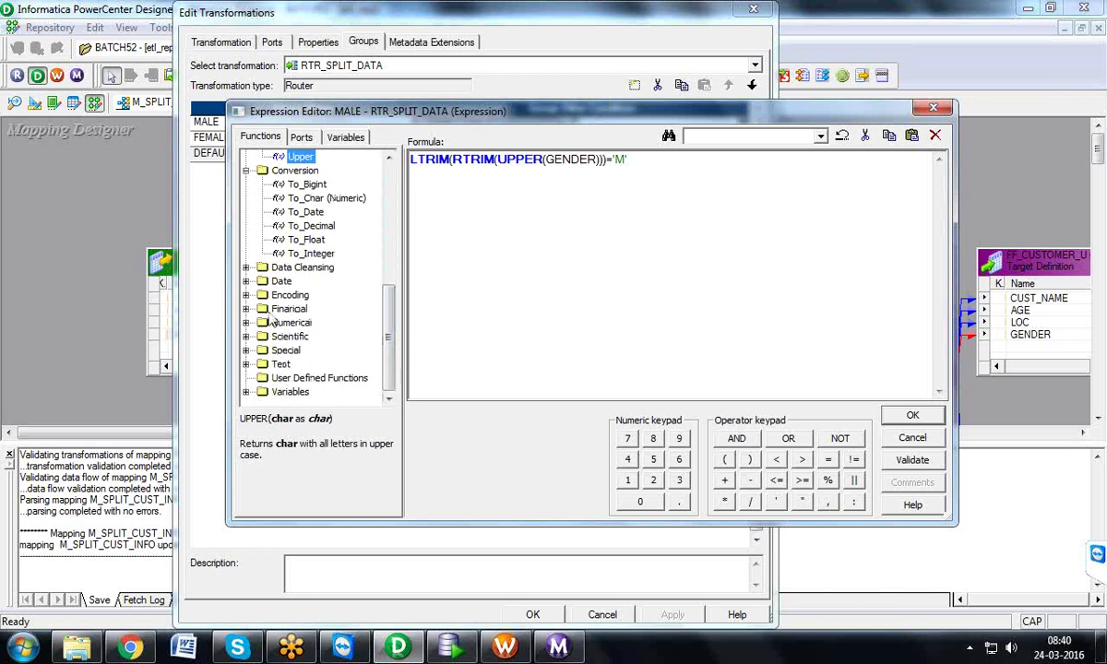
click(246, 272)
scroll(360, 295, down, 5)
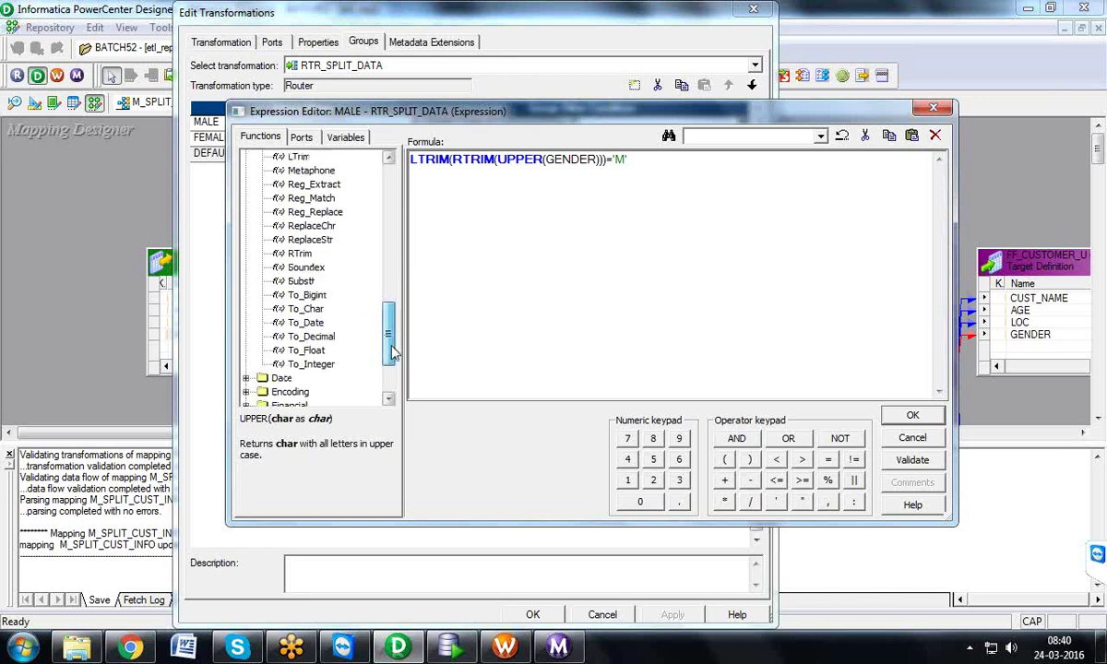
click(245, 280)
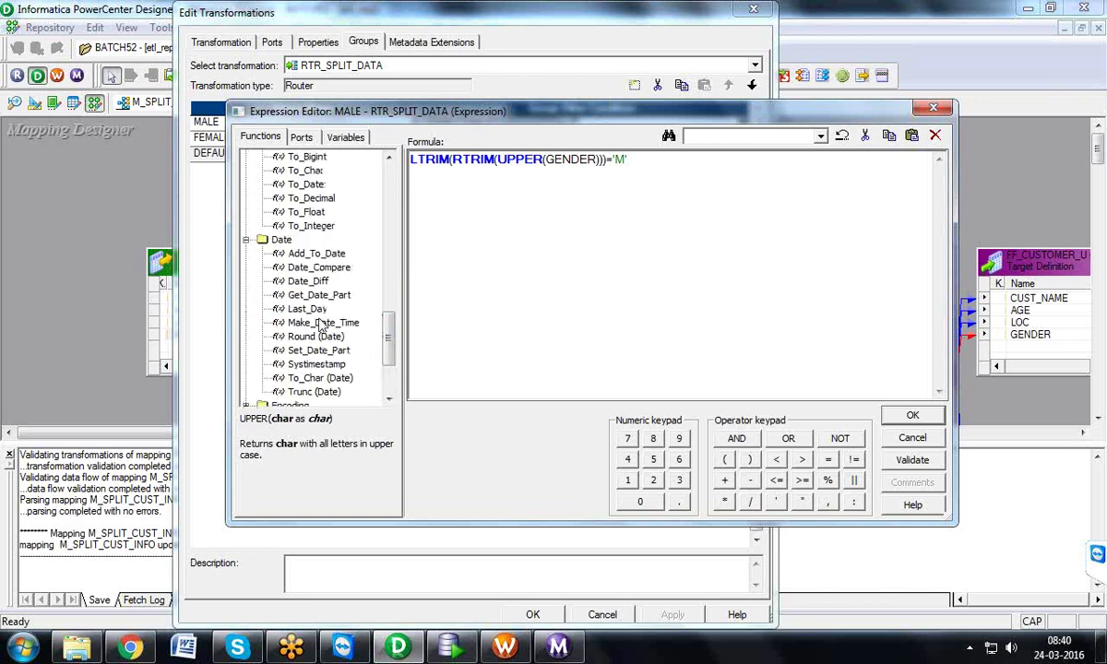
scroll(390, 350, down, 1)
scroll(389, 351, down, 3)
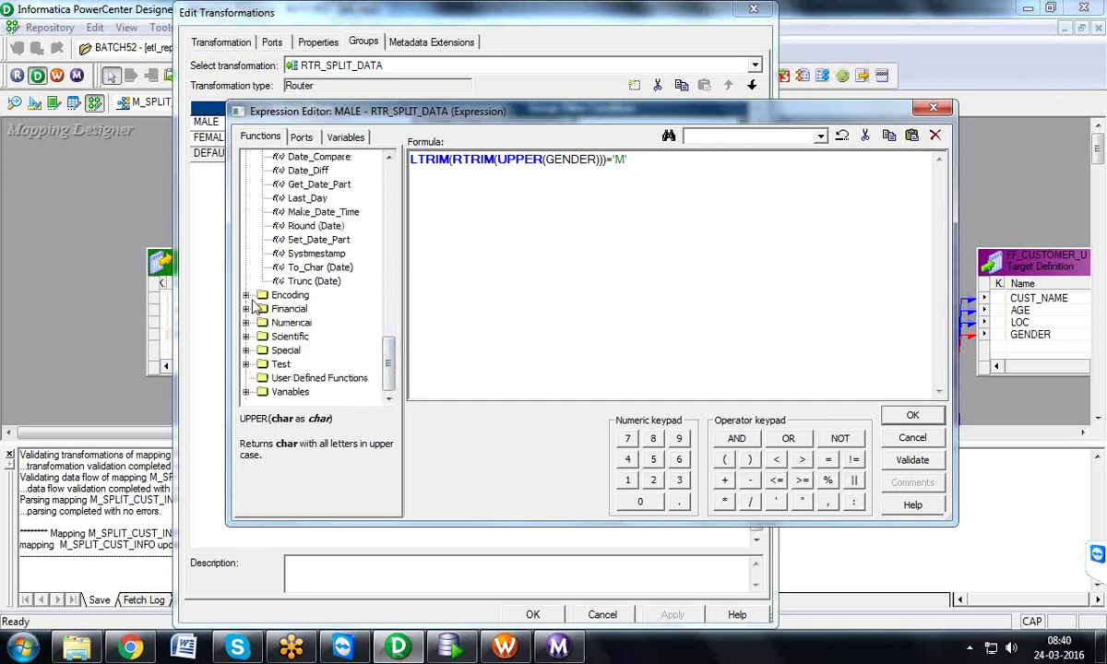
- Browse the Encoding functions, view the User Defined Functions group's description, and look back through the function list
click(245, 302)
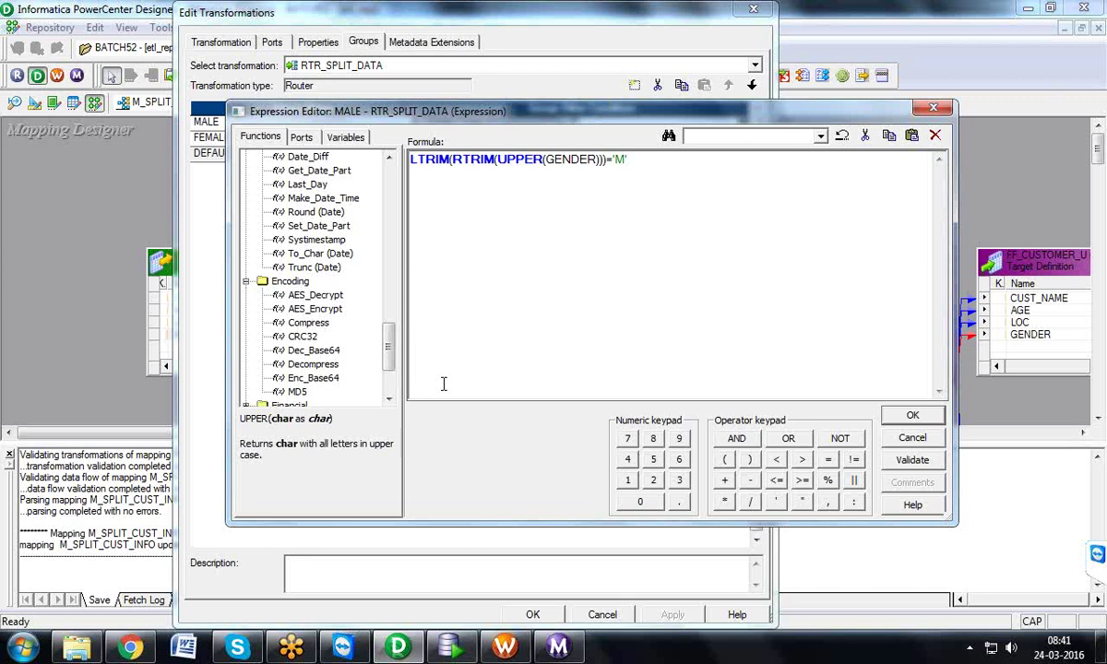
click(391, 384)
scroll(390, 374, up, 1)
scroll(389, 382, down, 1)
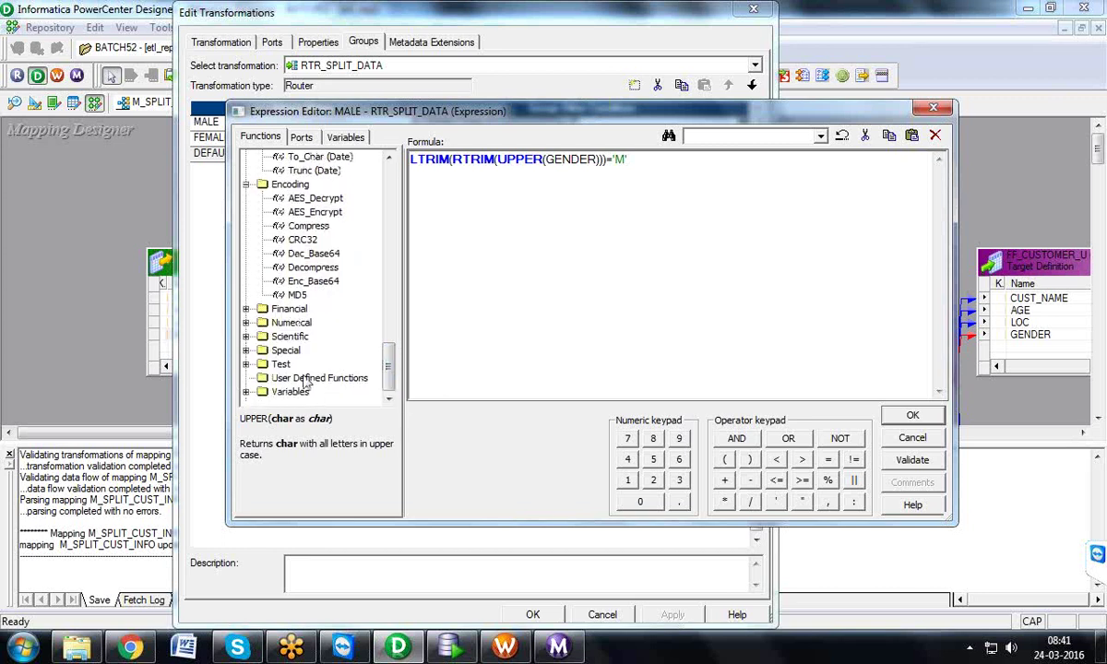
click(305, 380)
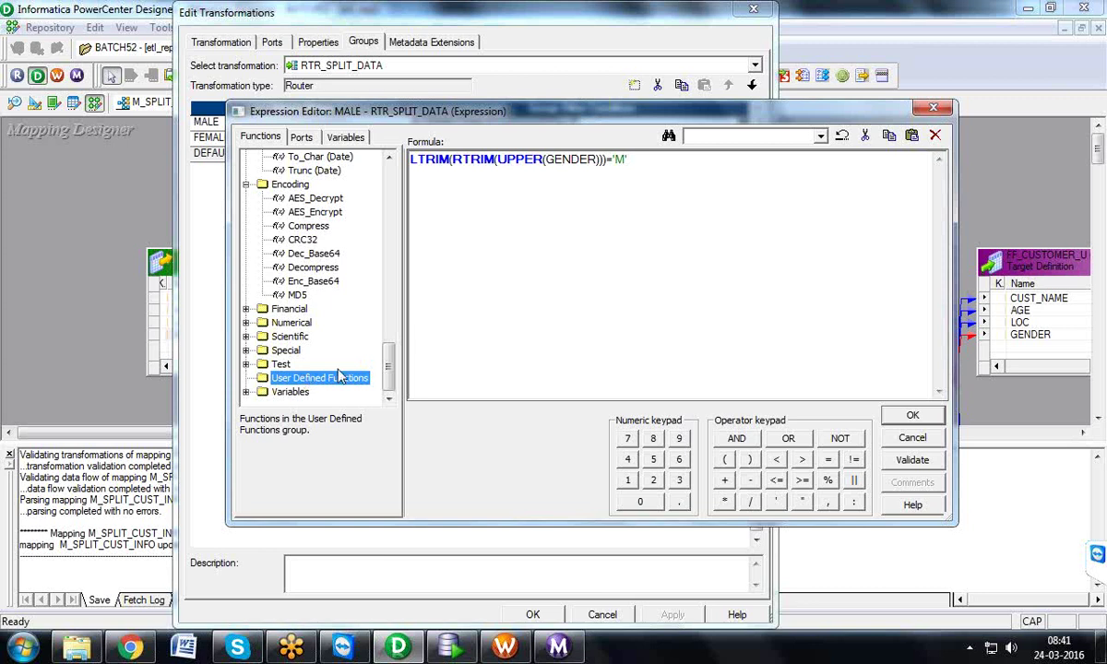
drag(389, 371, 390, 184)
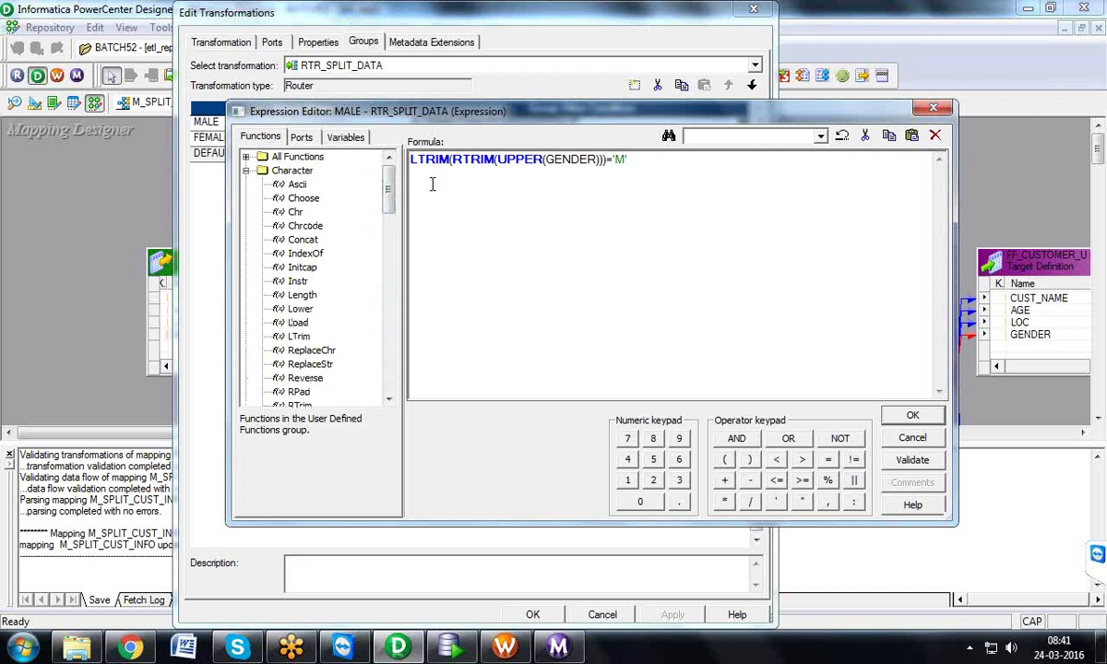
scroll(378, 269, down, 8)
scroll(378, 269, down, 1)
drag(388, 267, 389, 201)
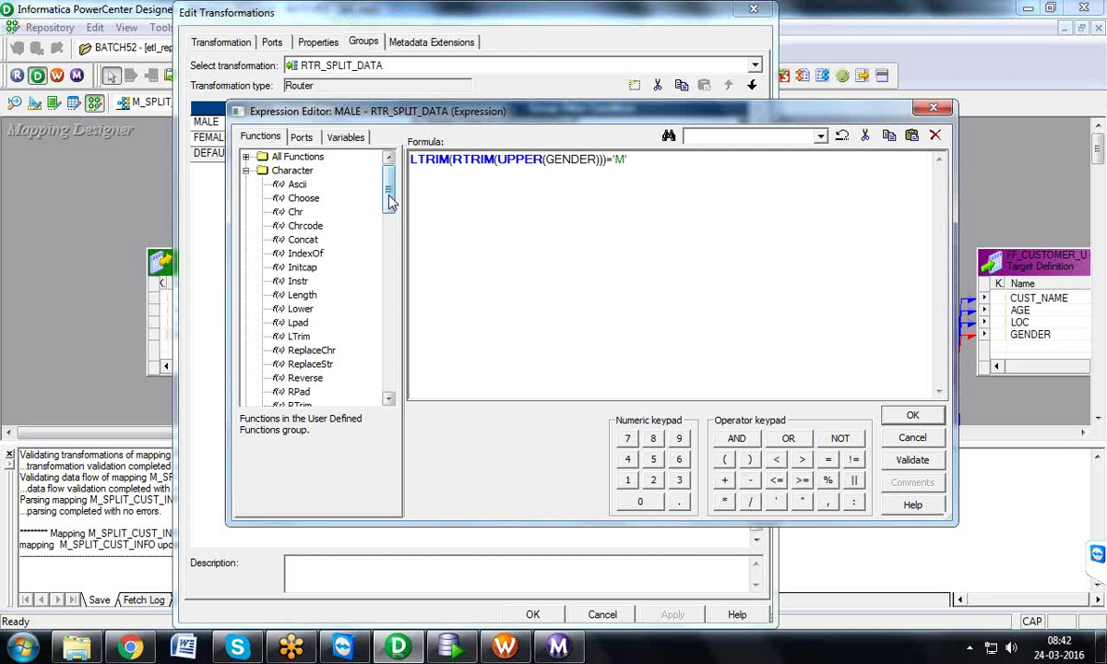
- Close the Expression Editor, accept the RTR_SPLIT_DATA router settings, and save the mapping M_SPLIT_CUST_INFO
click(933, 110)
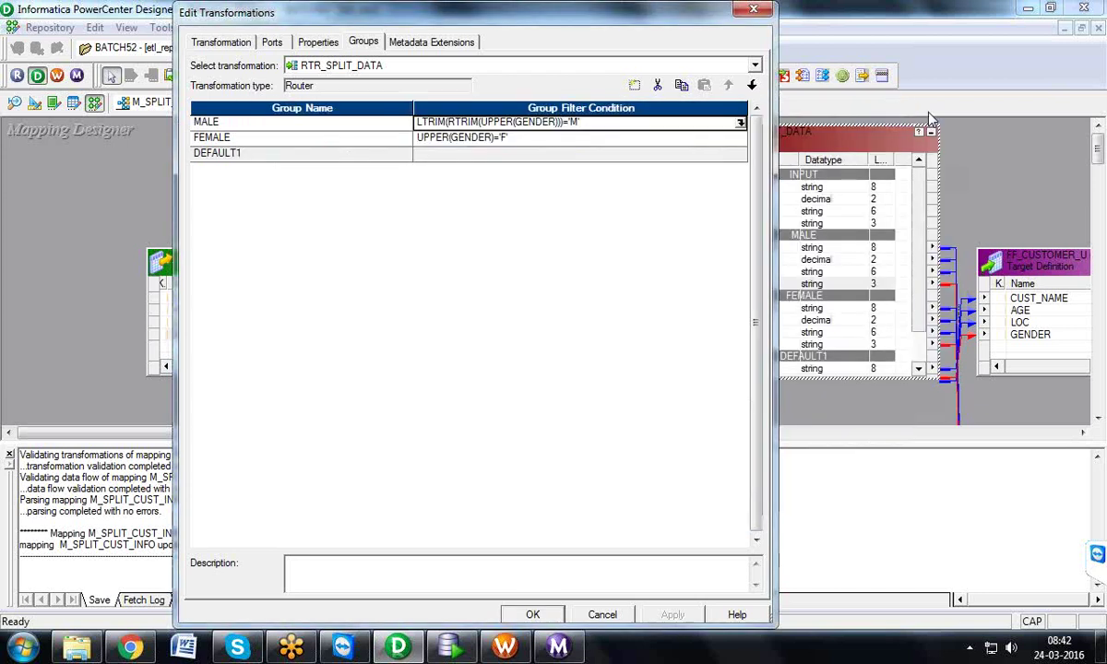
click(557, 616)
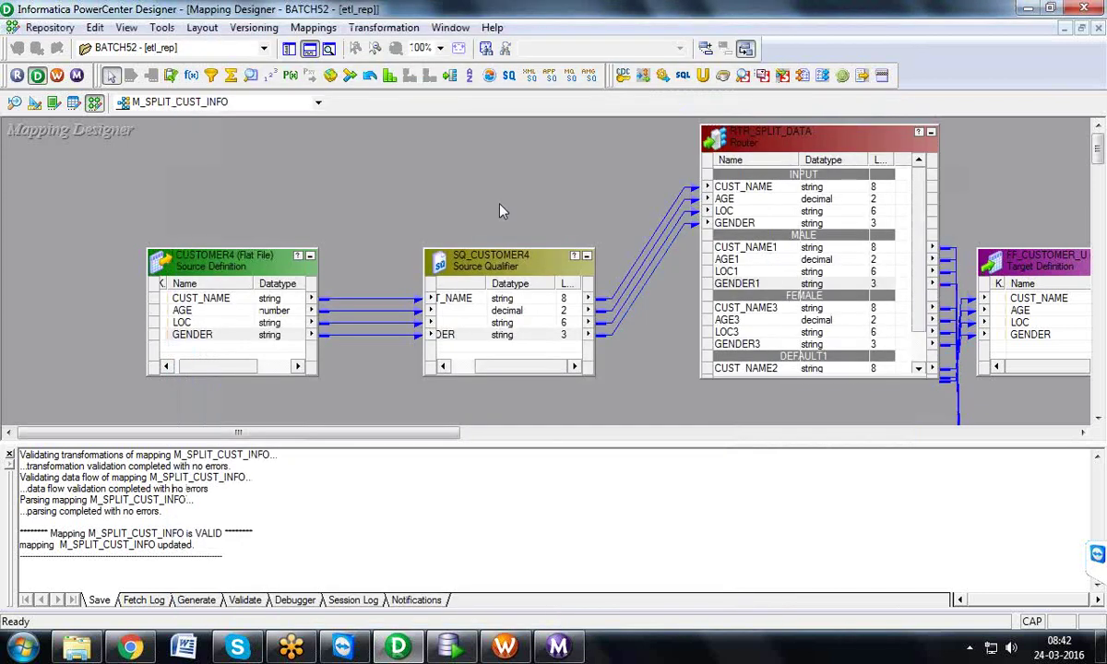
key(ctrl+s)
click(684, 377)
- Remove RTRIM and its parentheses from the MALE group filter of RTR_SPLIT_DATA, leaving LTRIM(UPPER(GENDER))='M'
double_click(804, 138)
click(364, 42)
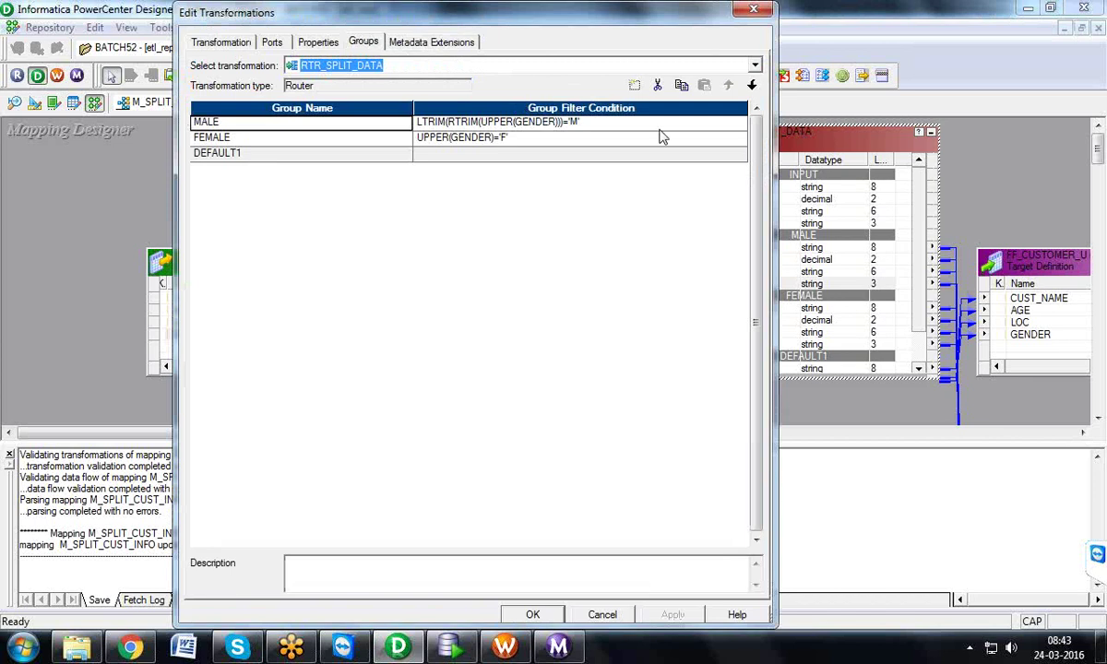
click(741, 123)
click(743, 125)
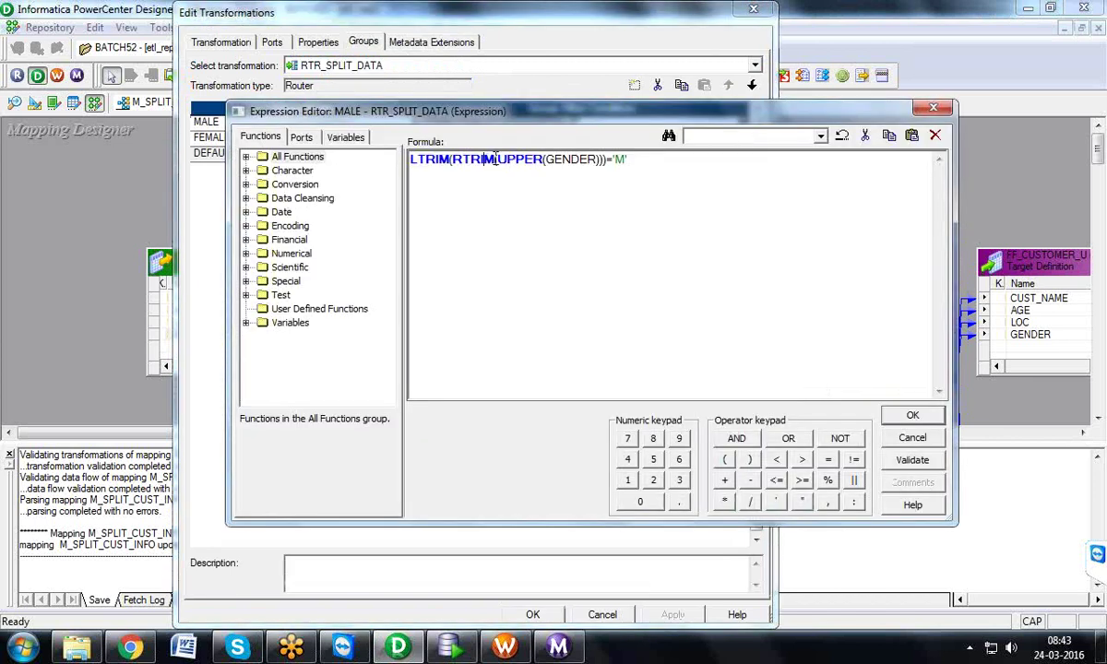
key(BackSpace)
key(BackSpace)
key(BackSpace)
key(BackSpace)
key(BackSpace)
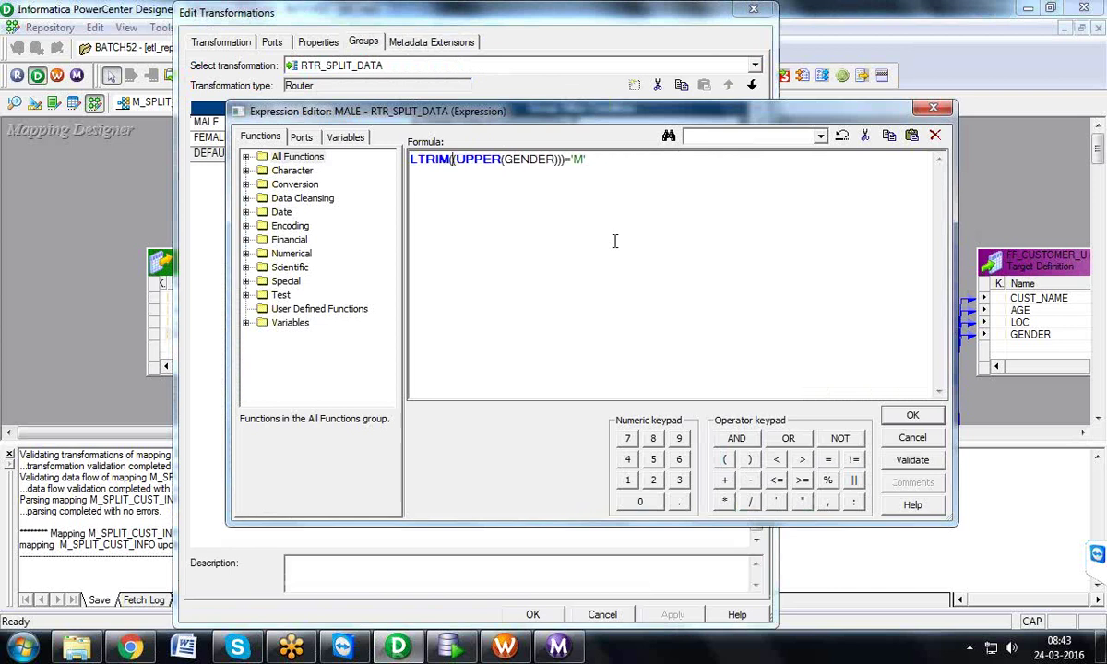
key(BackSpace)
click(563, 163)
key(BackSpace)
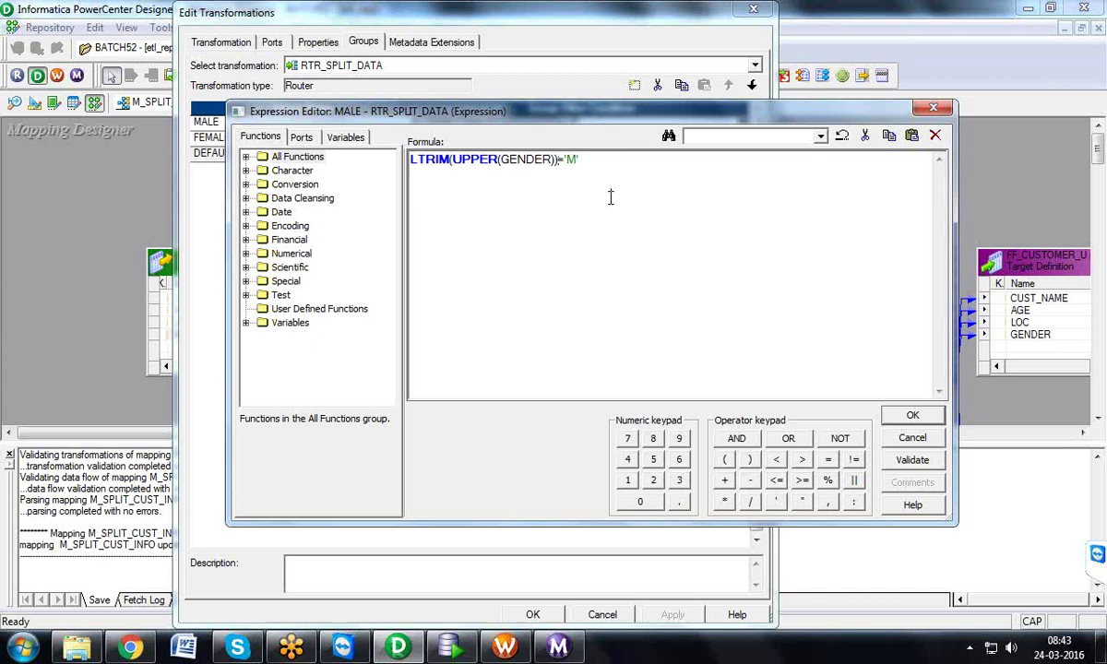
- Validate the MALE group's filter expression and accept it
click(932, 461)
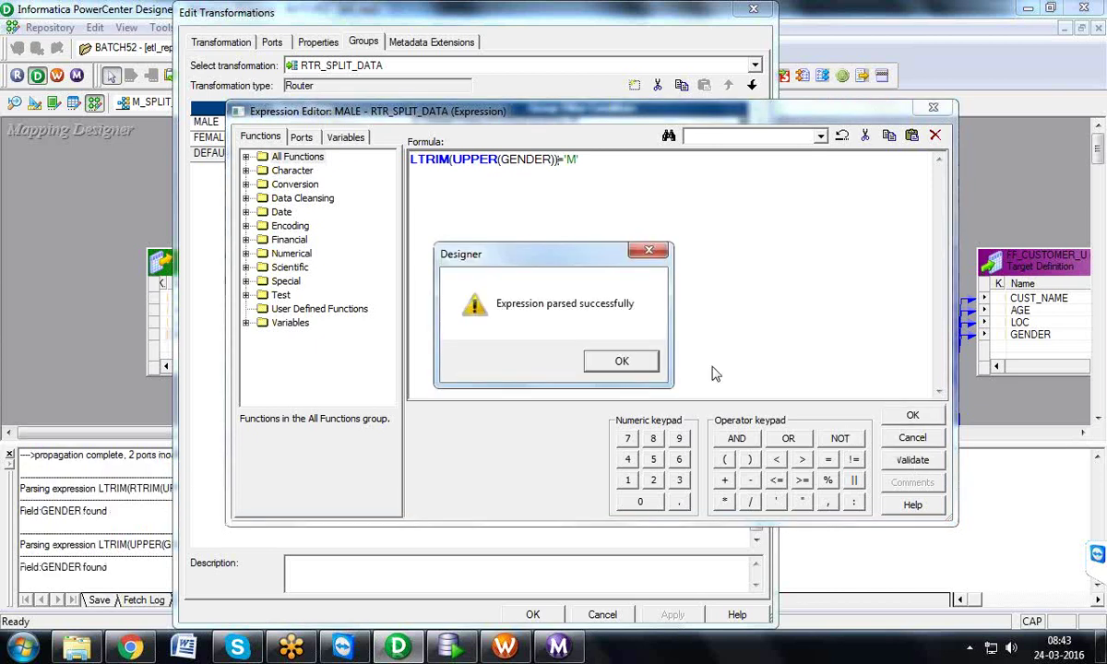
click(653, 361)
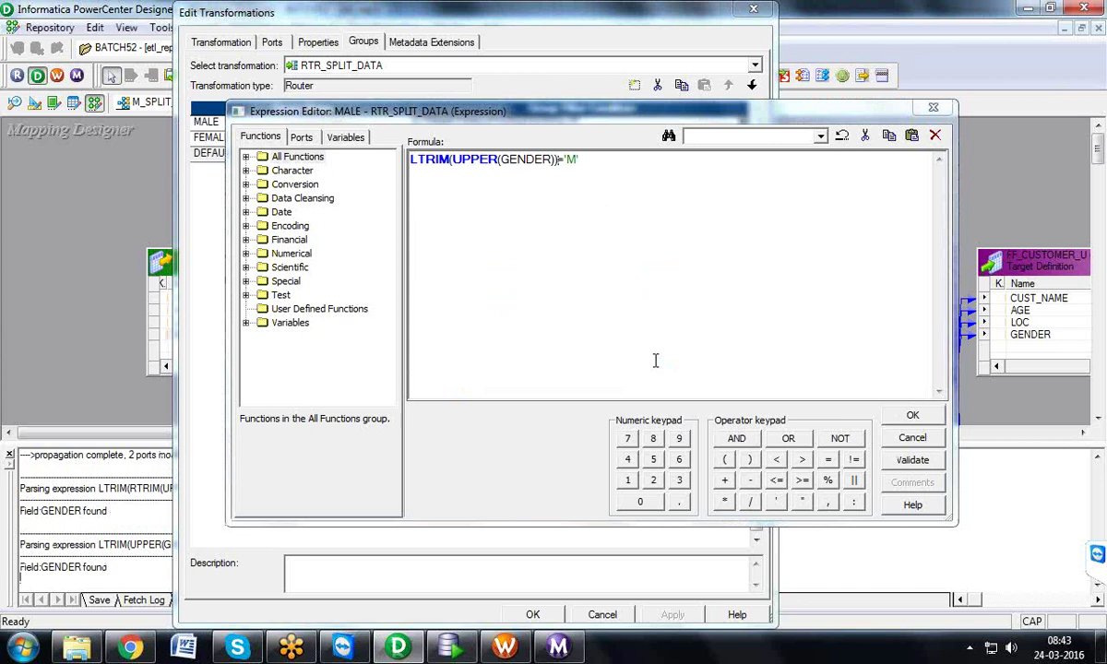
click(900, 420)
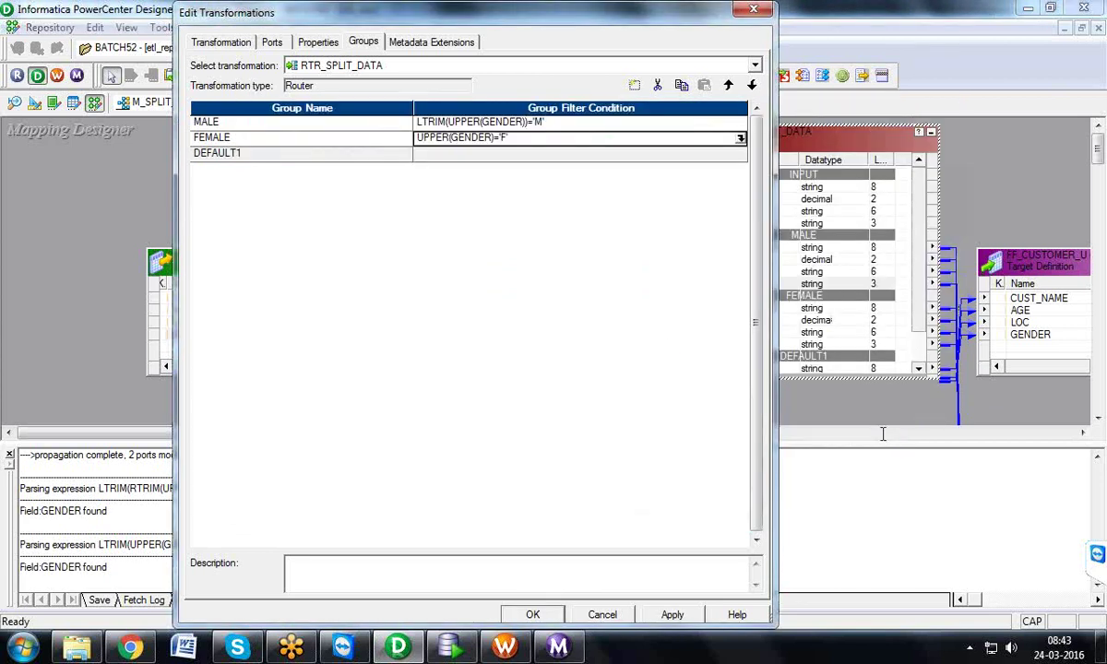
- Apply the changed router settings and save the mapping
click(672, 615)
click(528, 615)
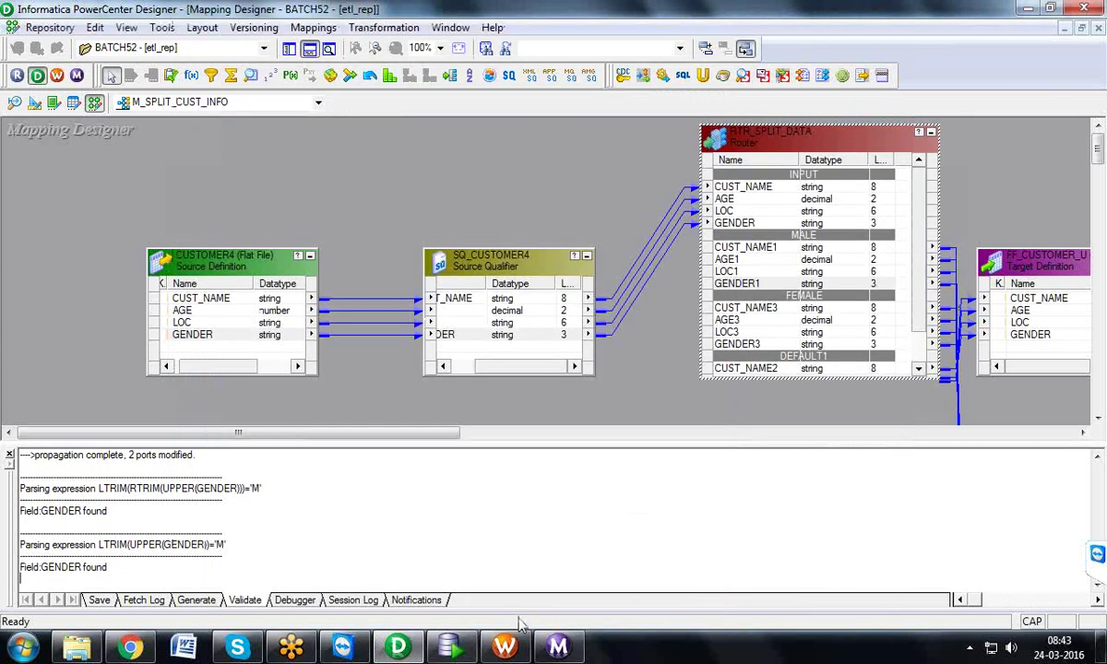
key(ctrl+s)
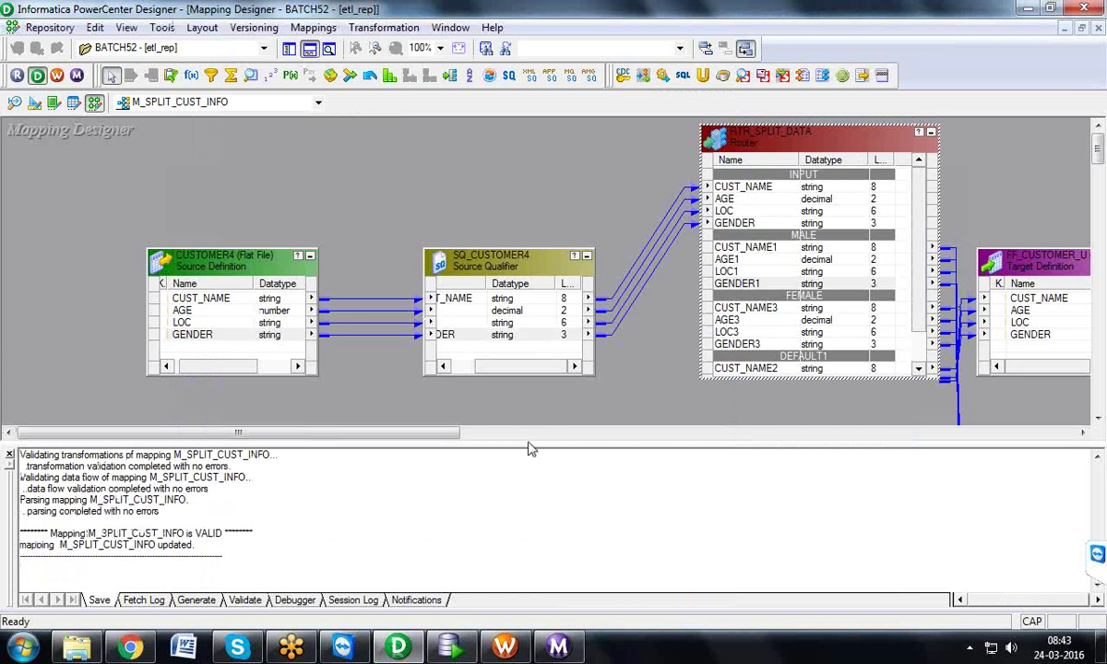
- Switch to Workflow Manager, refresh the mapping of session S_M_SPLIT_CUST_INFO in the Task Developer, and save the session
click(505, 646)
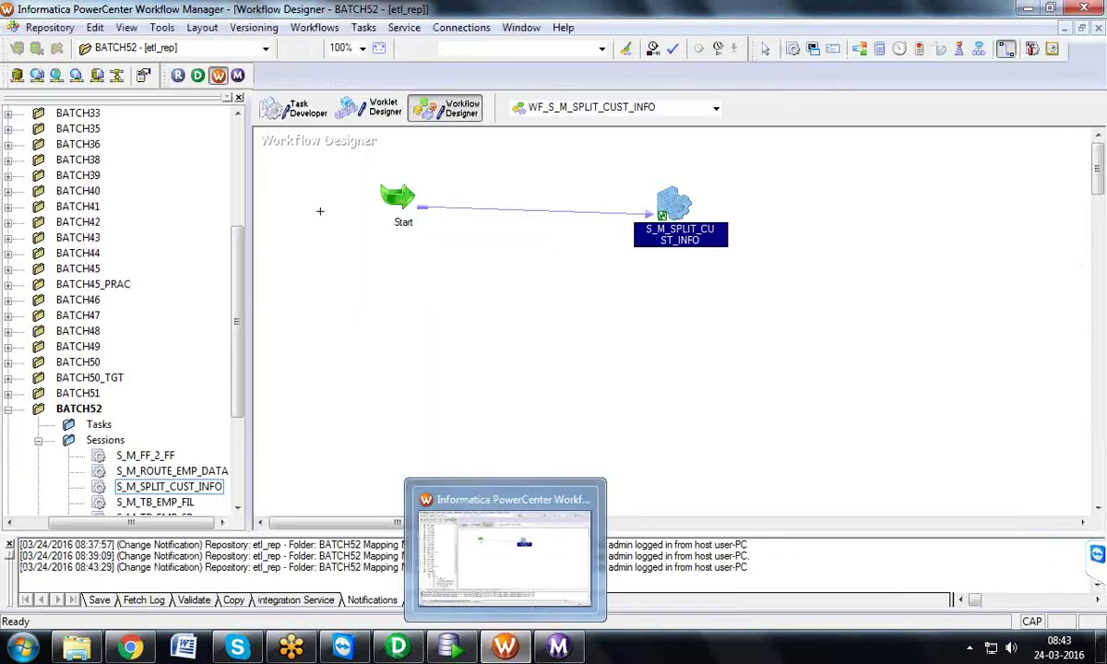
click(294, 109)
right_click(298, 153)
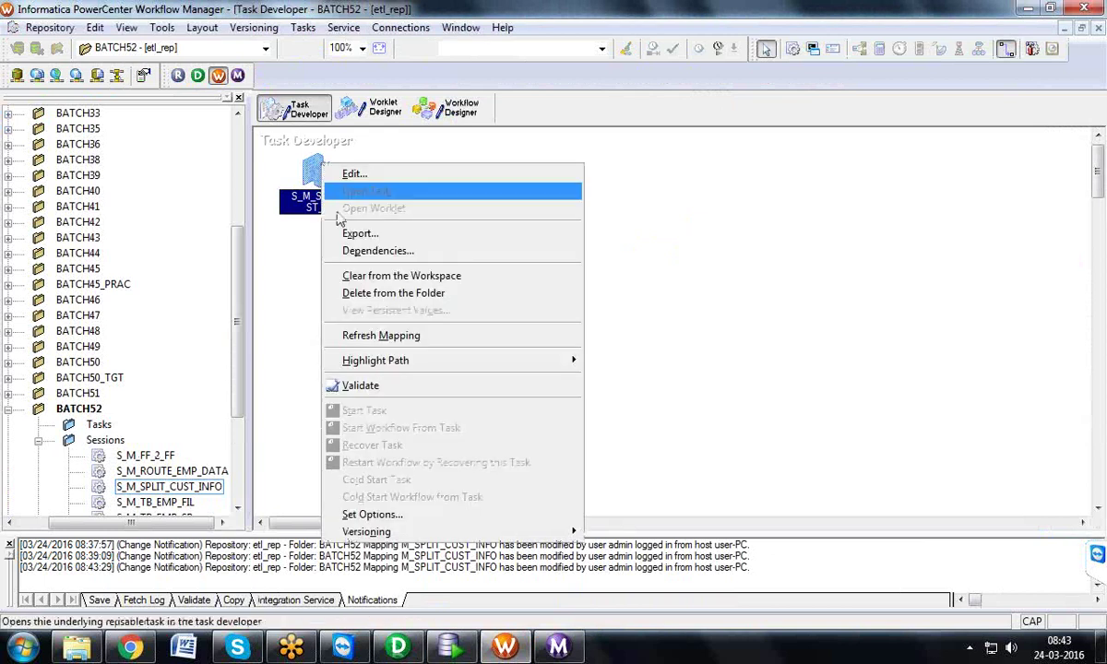
click(373, 319)
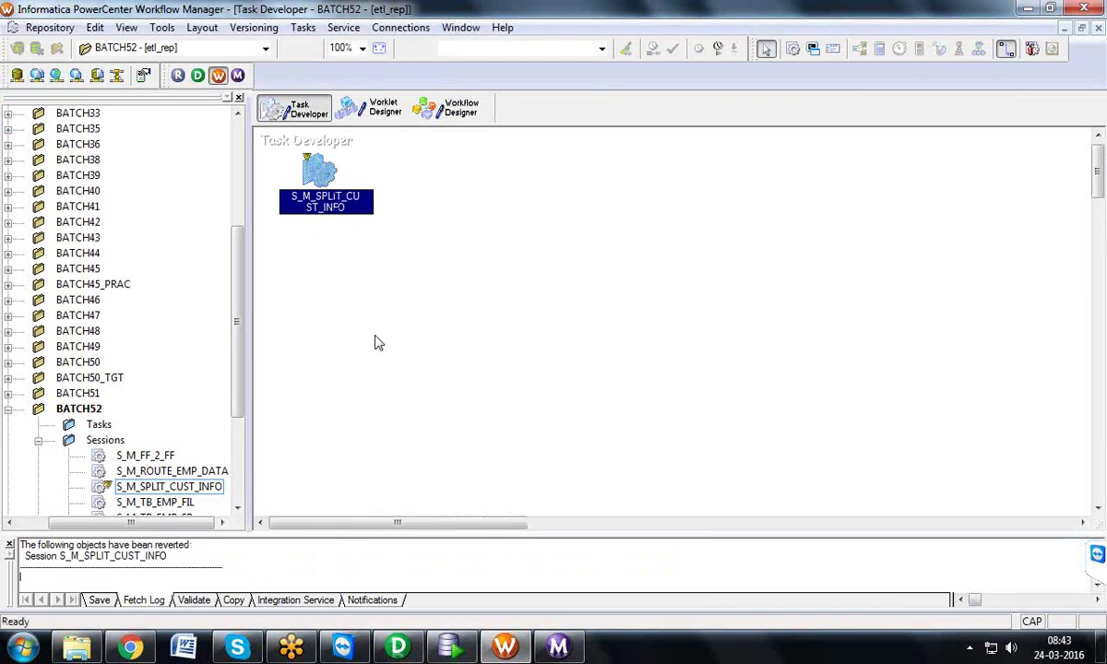
- Start the workflow WF_S_M_SPLIT_CUST_INFO and check the session's source/target statistics in Workflow Monitor
click(447, 108)
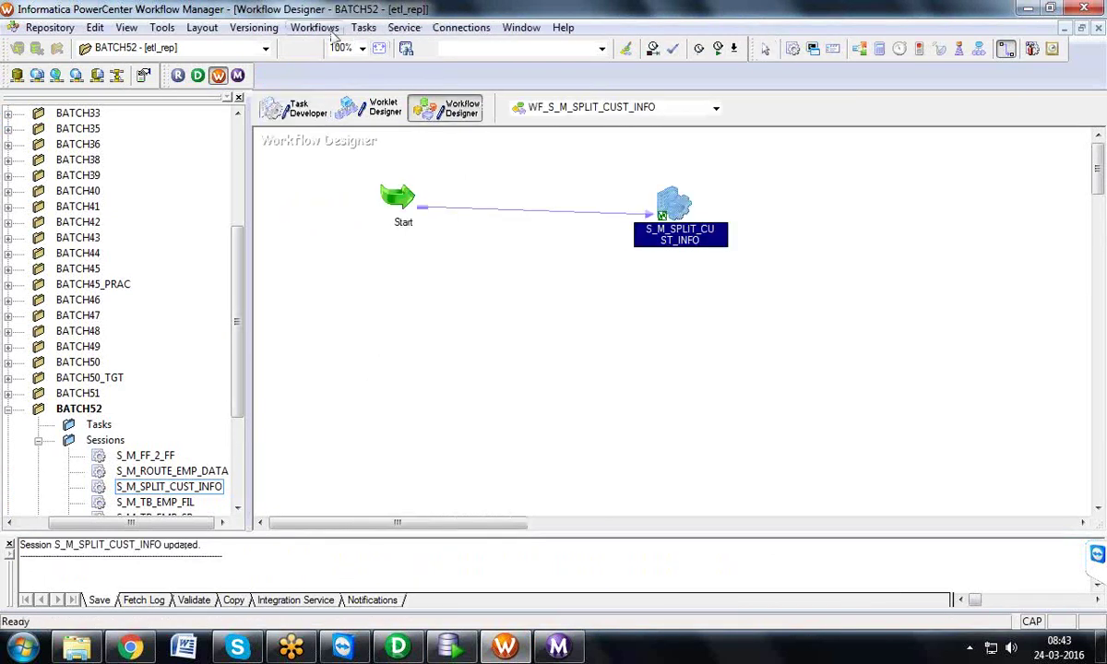
click(334, 32)
click(408, 121)
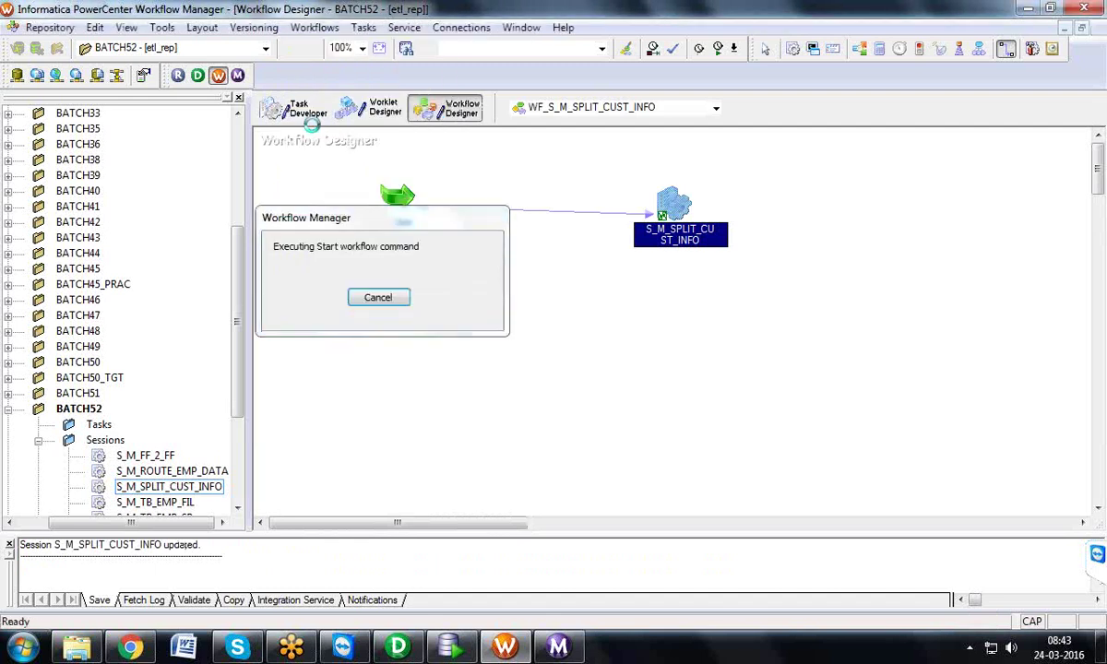
click(553, 648)
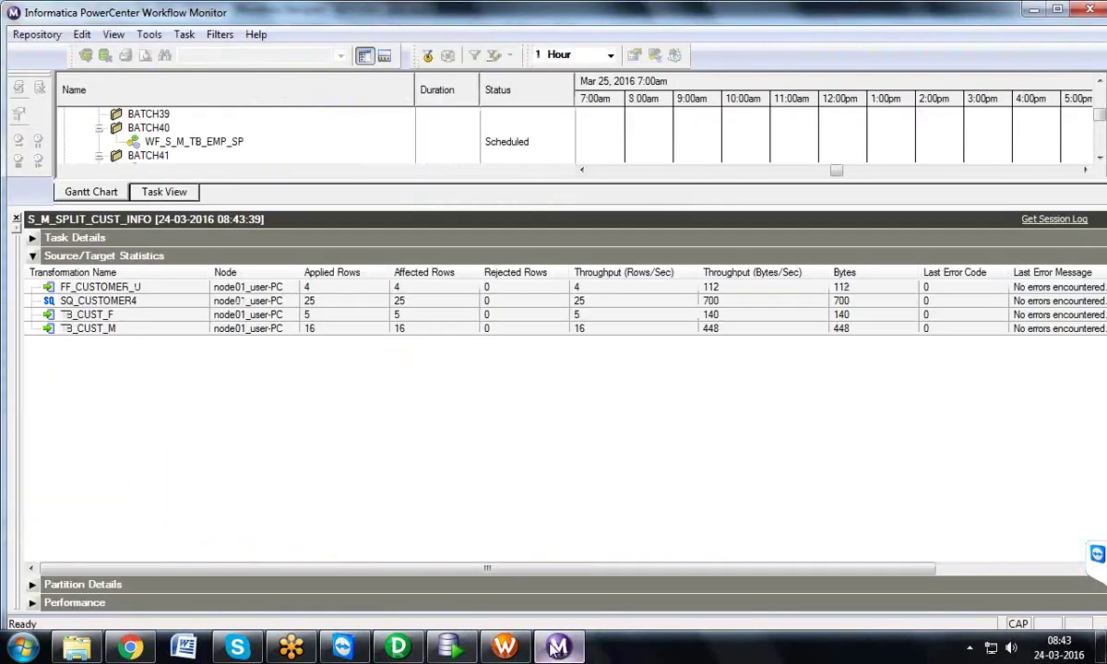
click(329, 290)
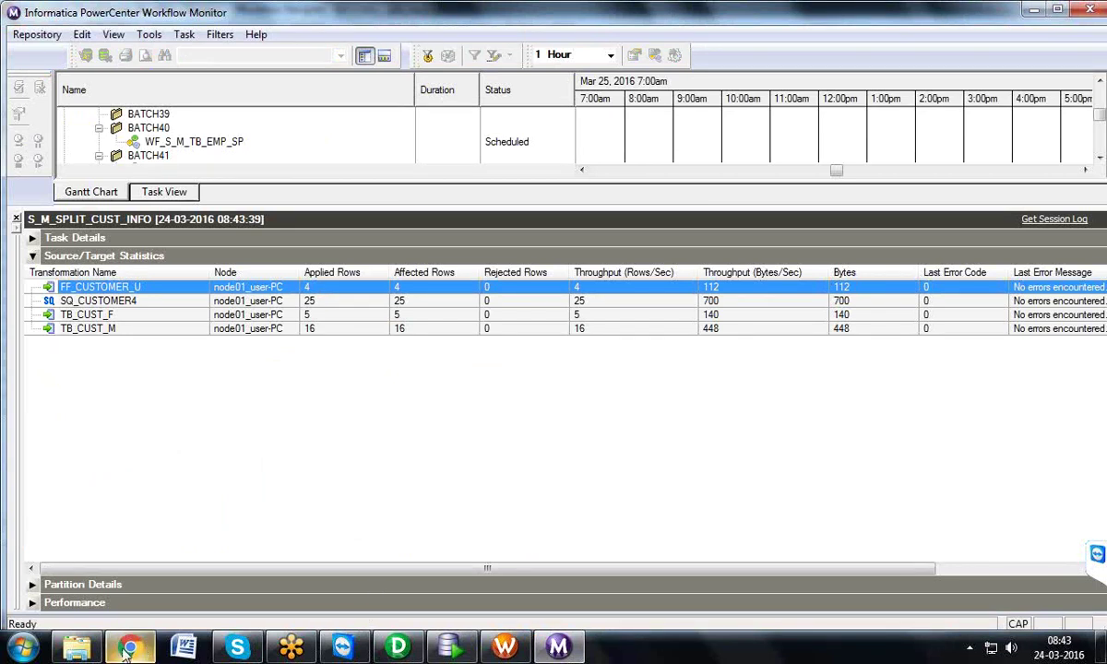
- Open the output file ff_customer_u from the Informatica folder, review its customer rows, and close it
click(89, 651)
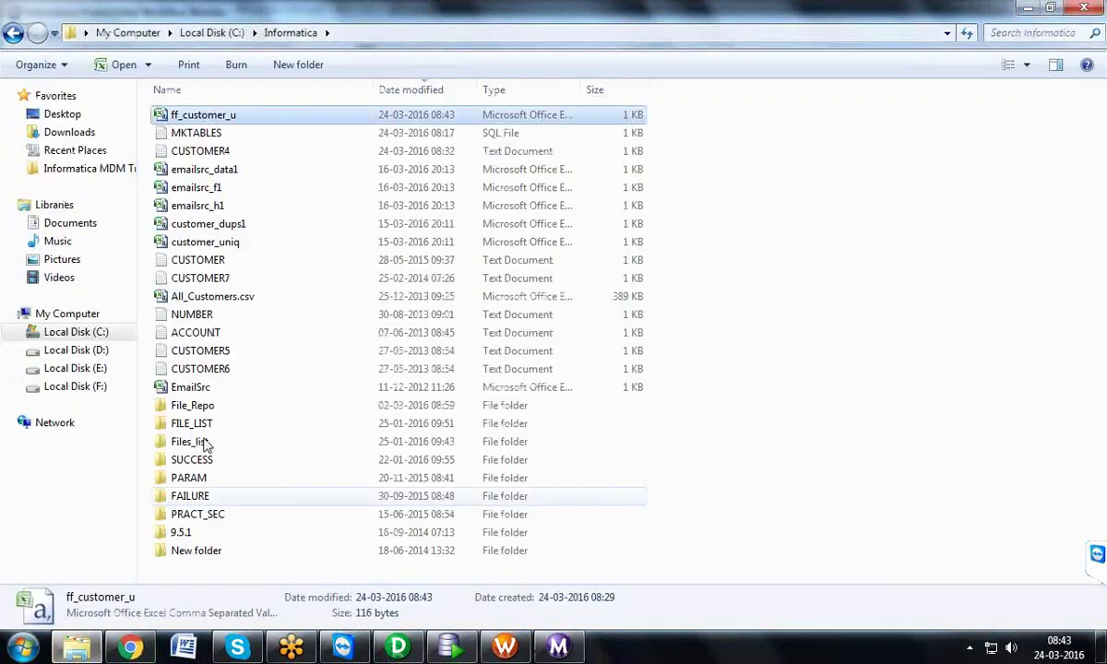
double_click(211, 113)
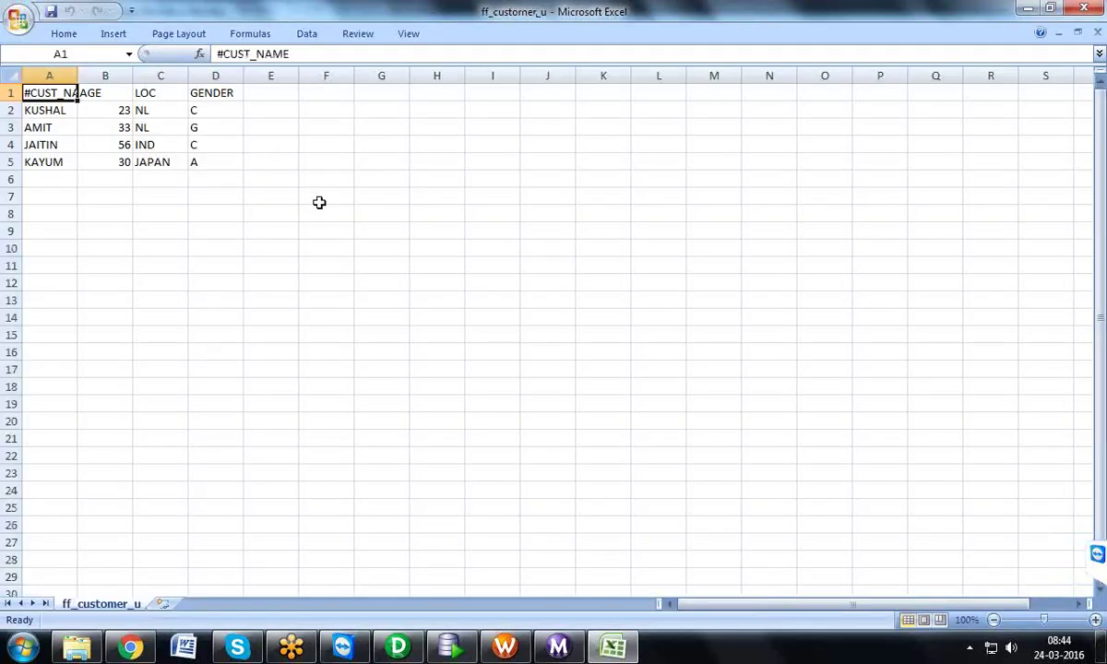
click(218, 126)
drag(220, 112, 112, 175)
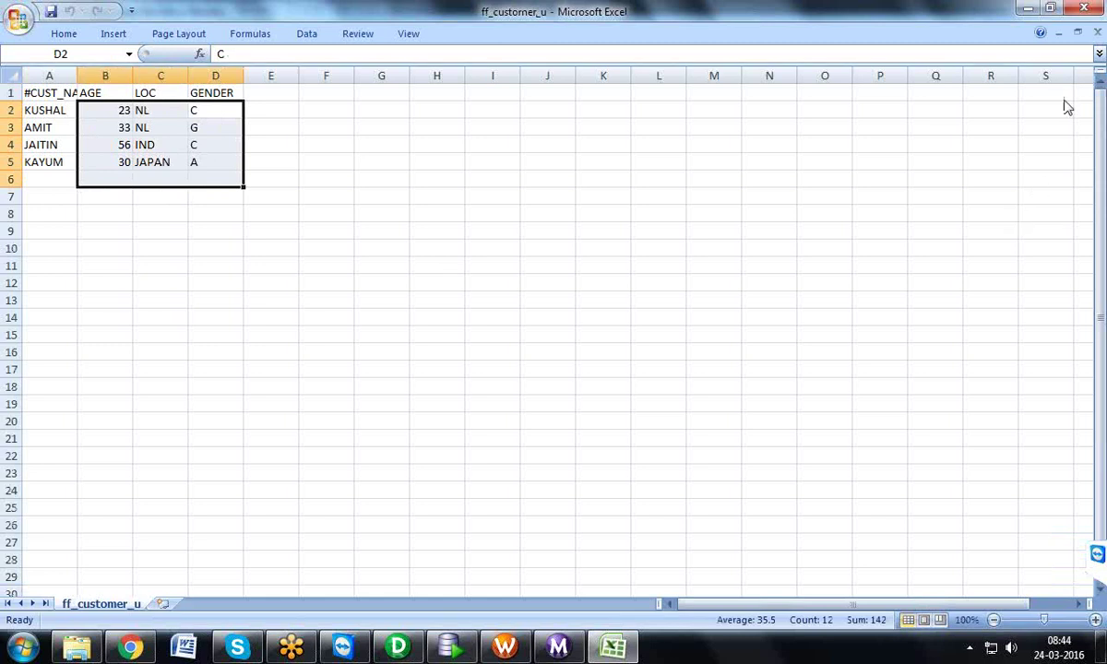
click(1084, 8)
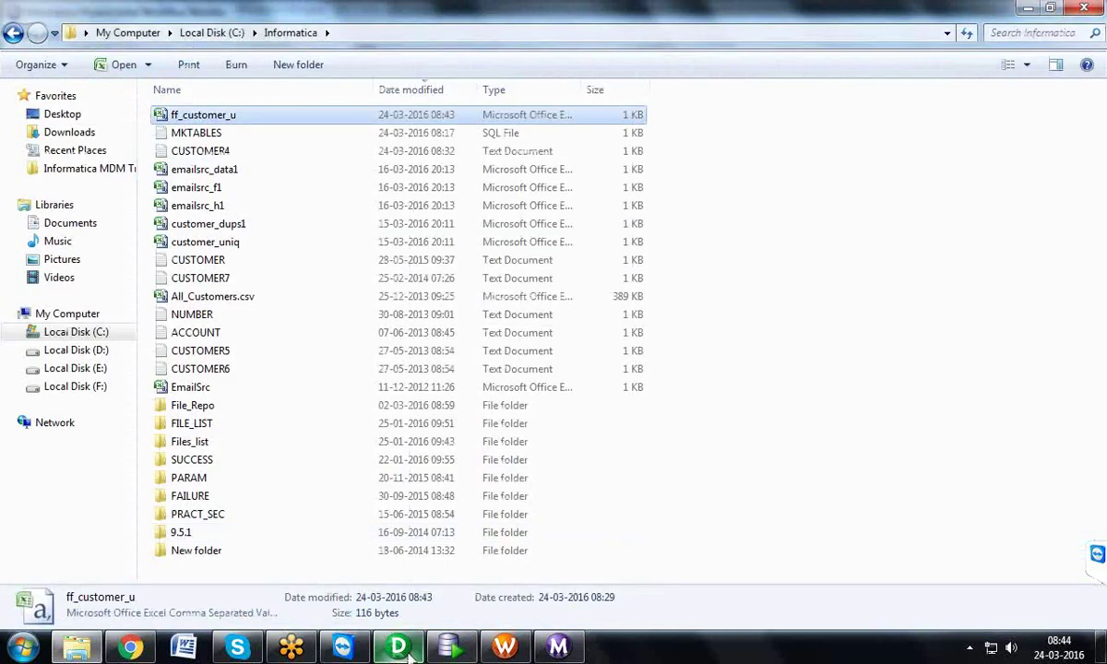
- Switch to Oracle SQL Developer and view the data of table TB_CUST_M
click(450, 647)
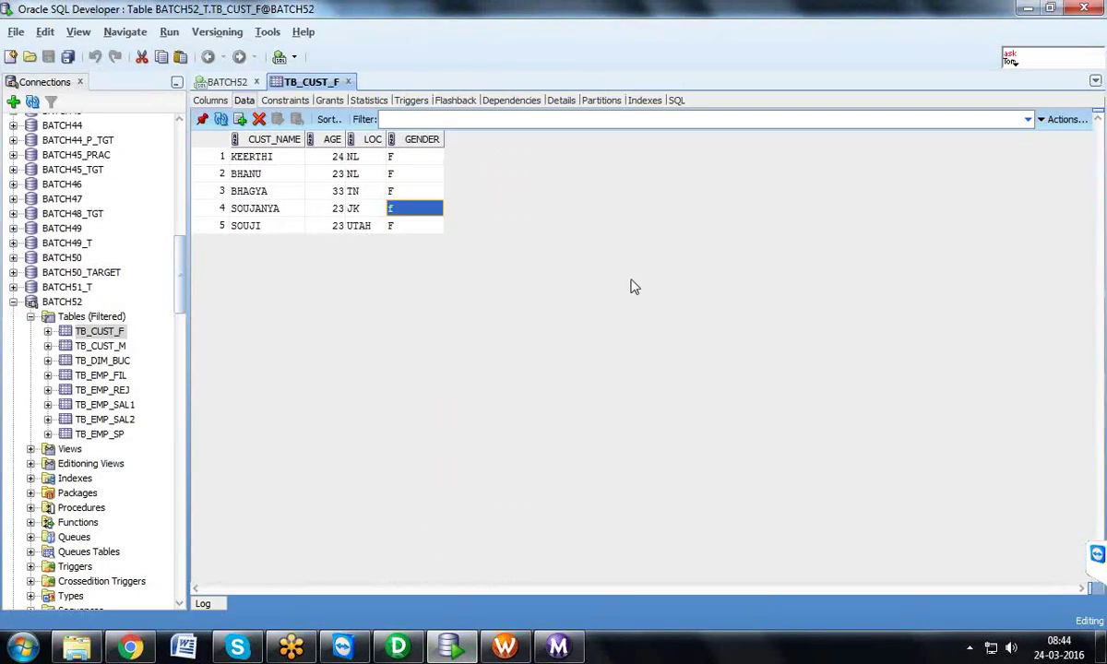
click(94, 344)
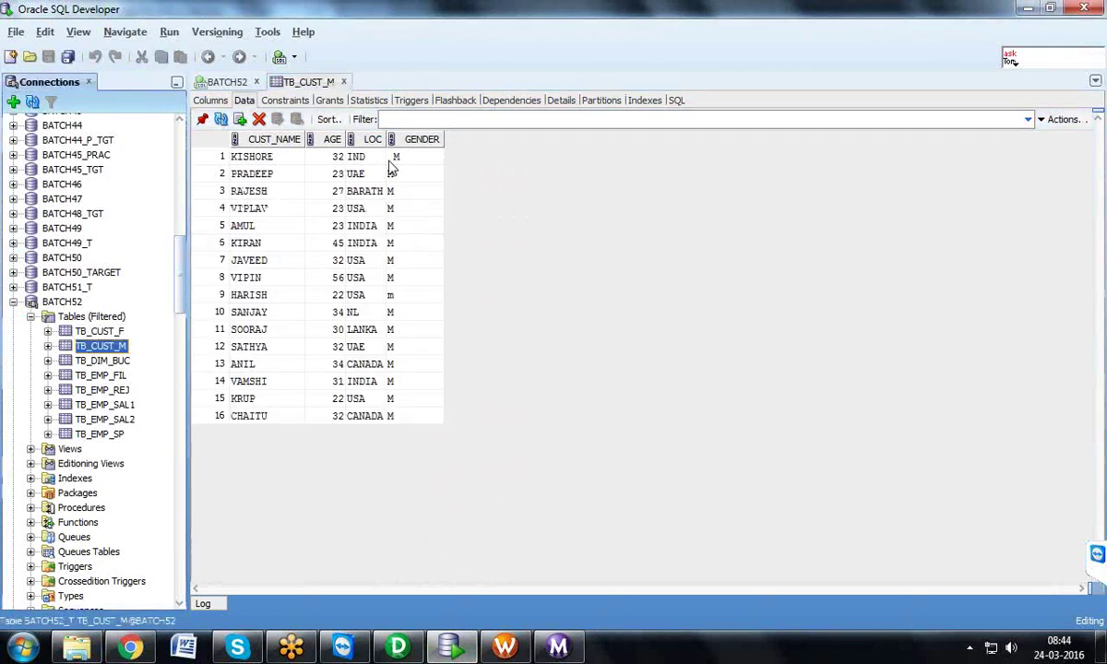
- Inspect the GENDER values of the first and ninth customer rows in table TB_CUST_M
click(393, 160)
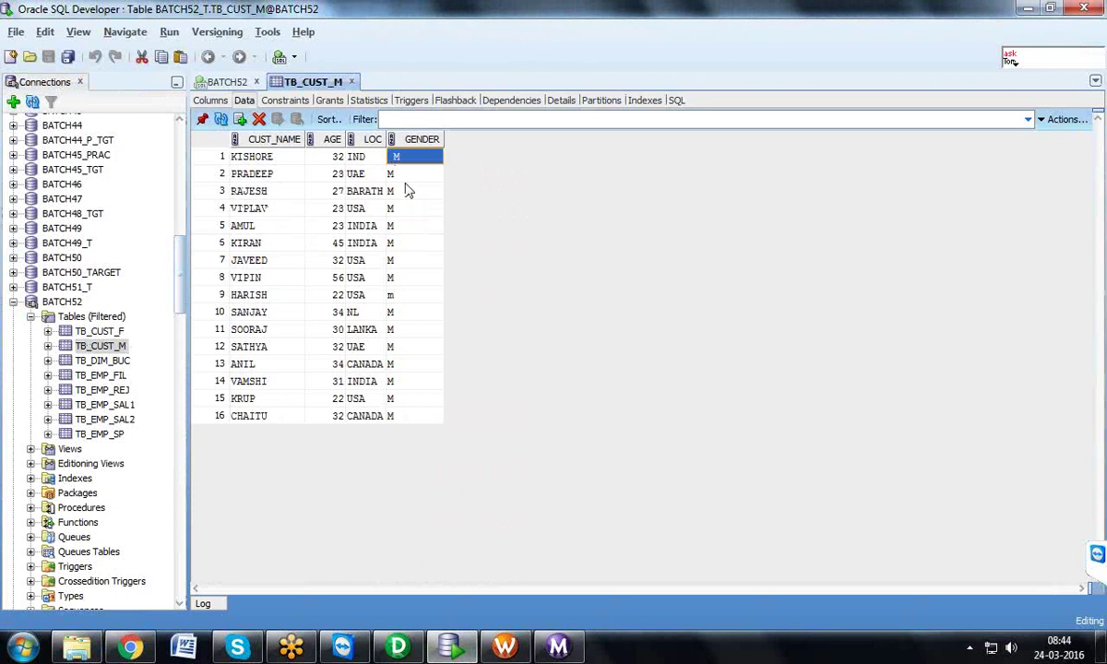
click(406, 295)
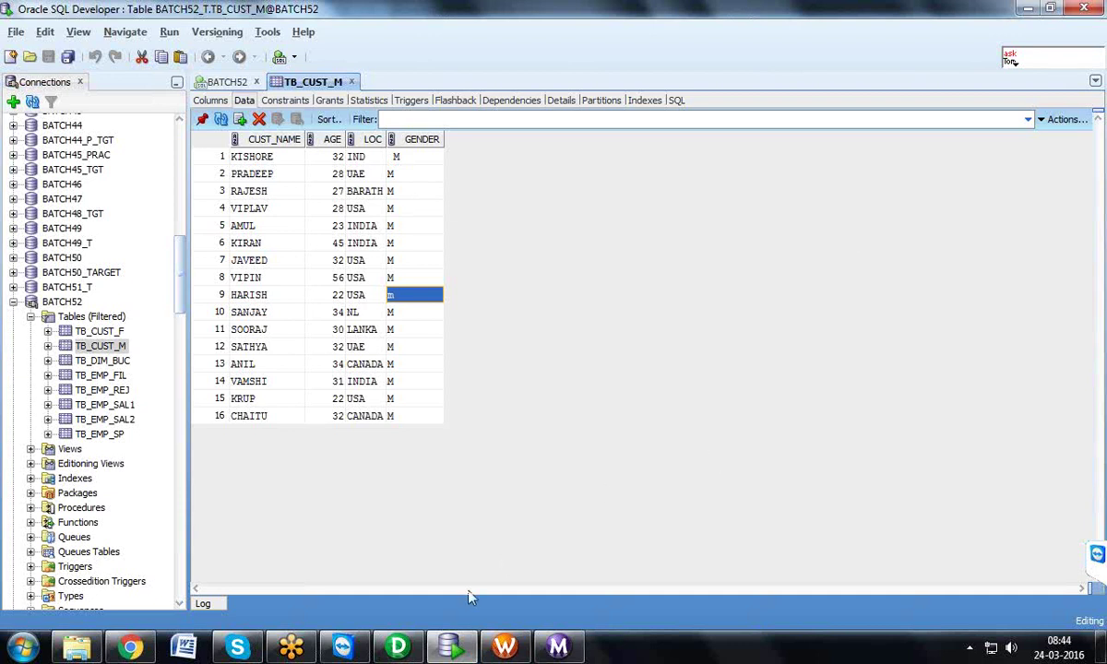
- Switch to PowerCenter Designer, arrange all objects of mapping M_SPLIT_CUST_INFO as icons, and hide the output window to review its source and targets
click(412, 648)
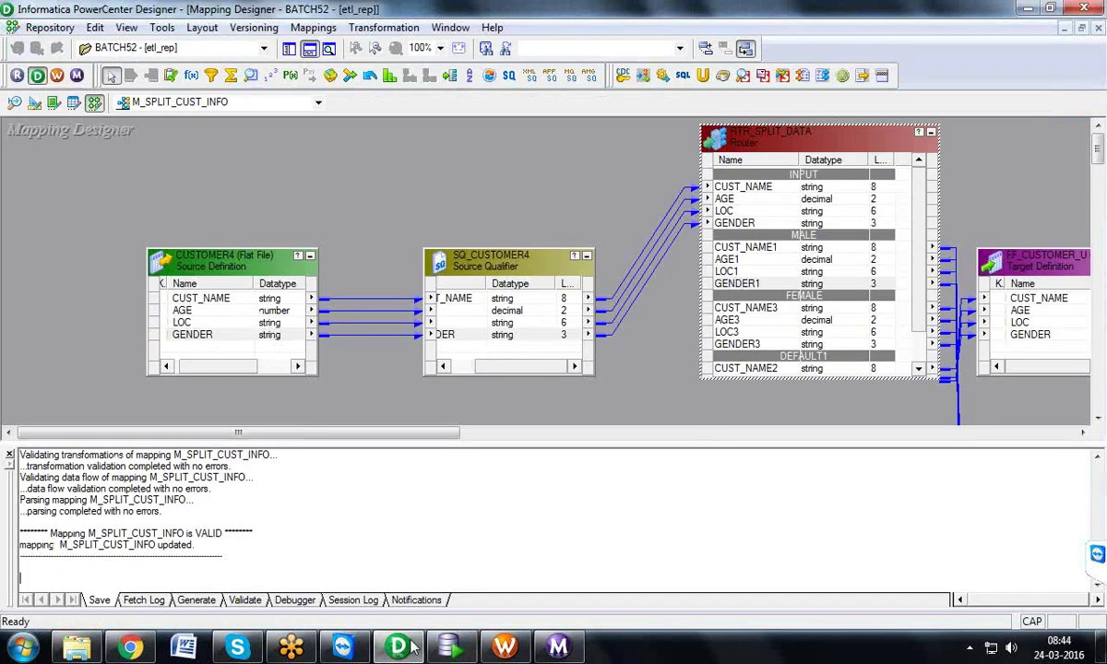
right_click(596, 130)
click(628, 237)
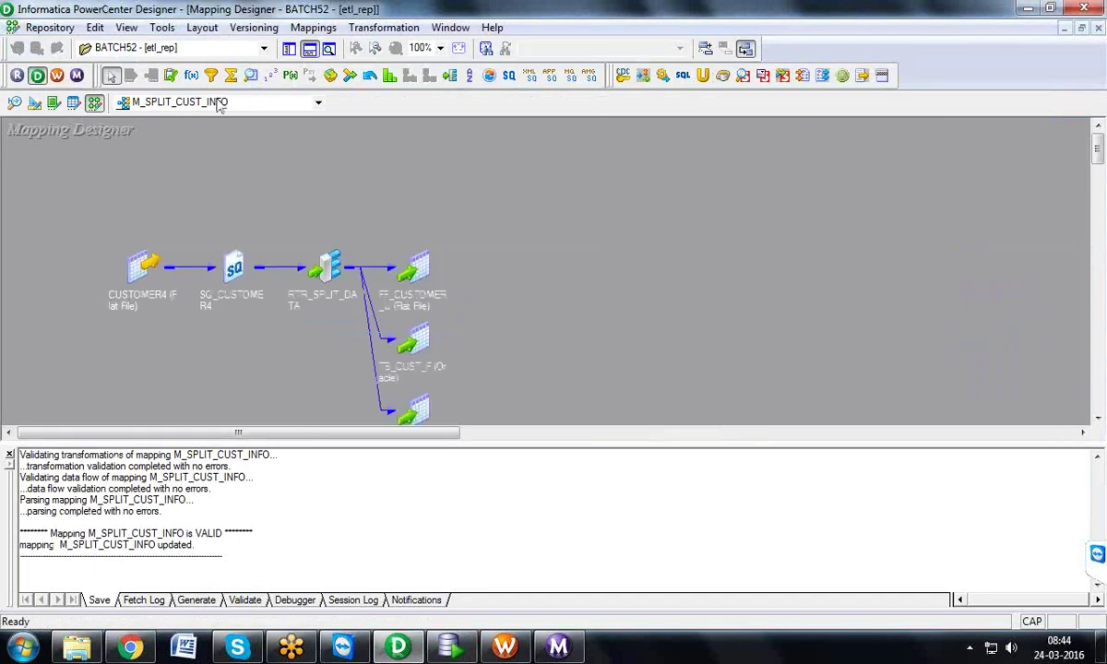
click(309, 48)
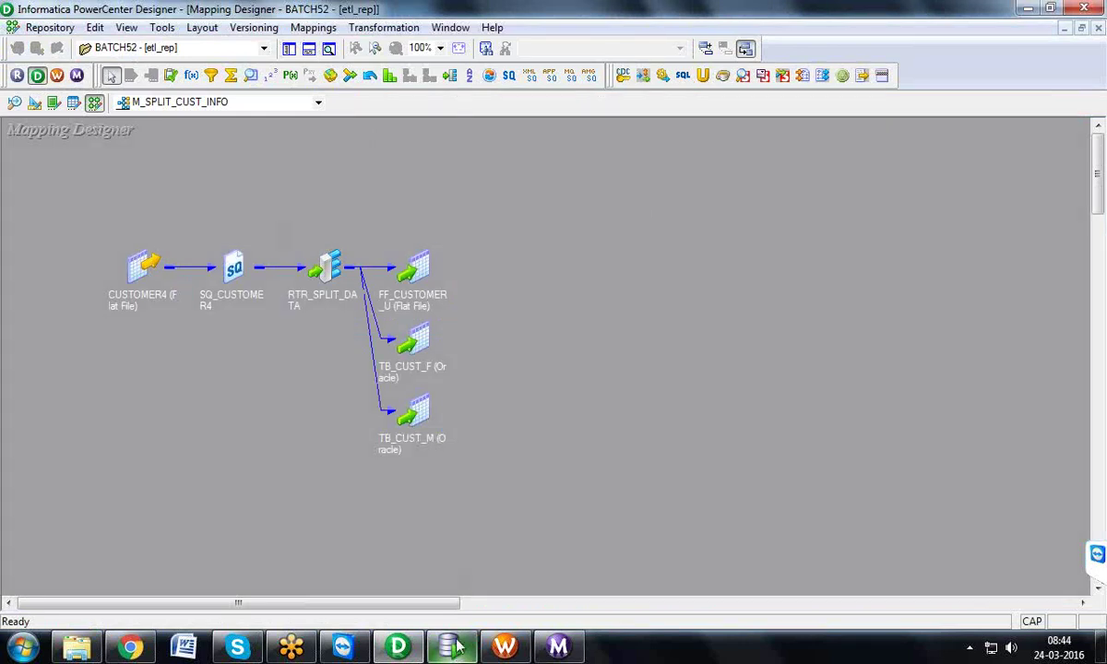
click(138, 263)
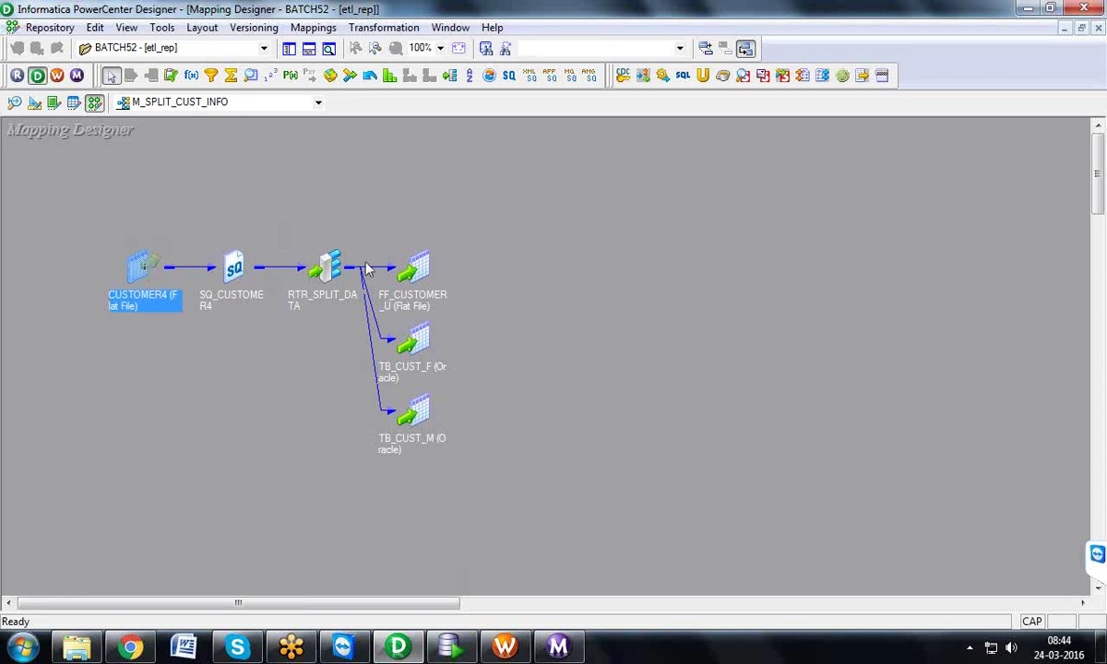
click(396, 260)
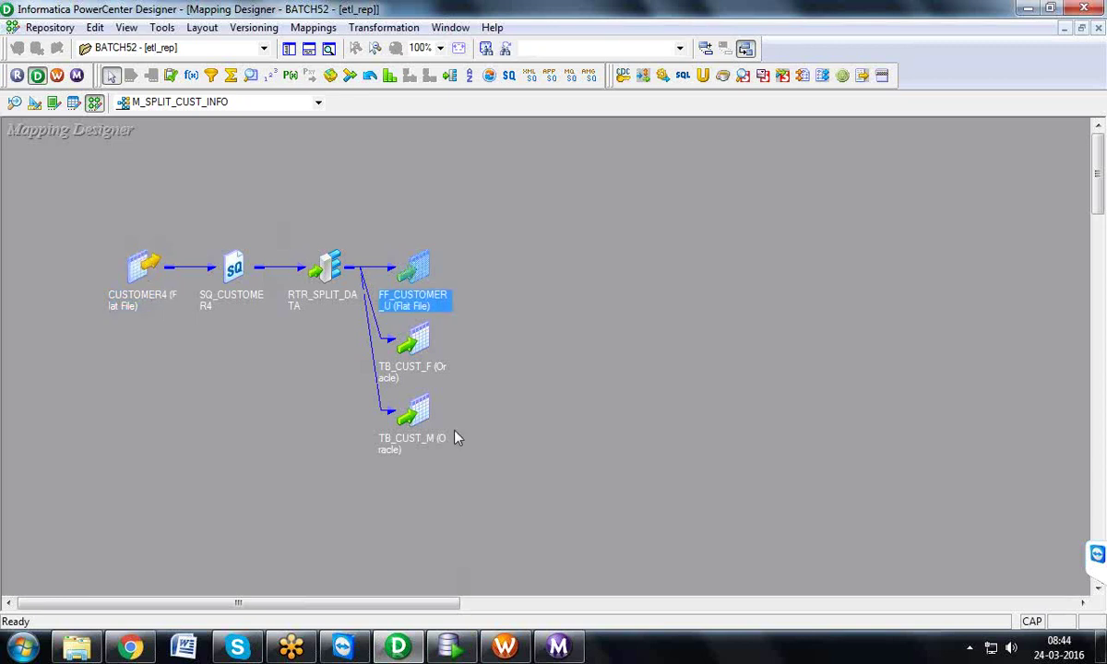
- Switch to Workflow Manager and review workflow WF_S_M_SPLIT_CUST_INFO with its session in the Workflow Designer
click(498, 651)
click(297, 109)
click(428, 115)
click(315, 28)
click(503, 225)
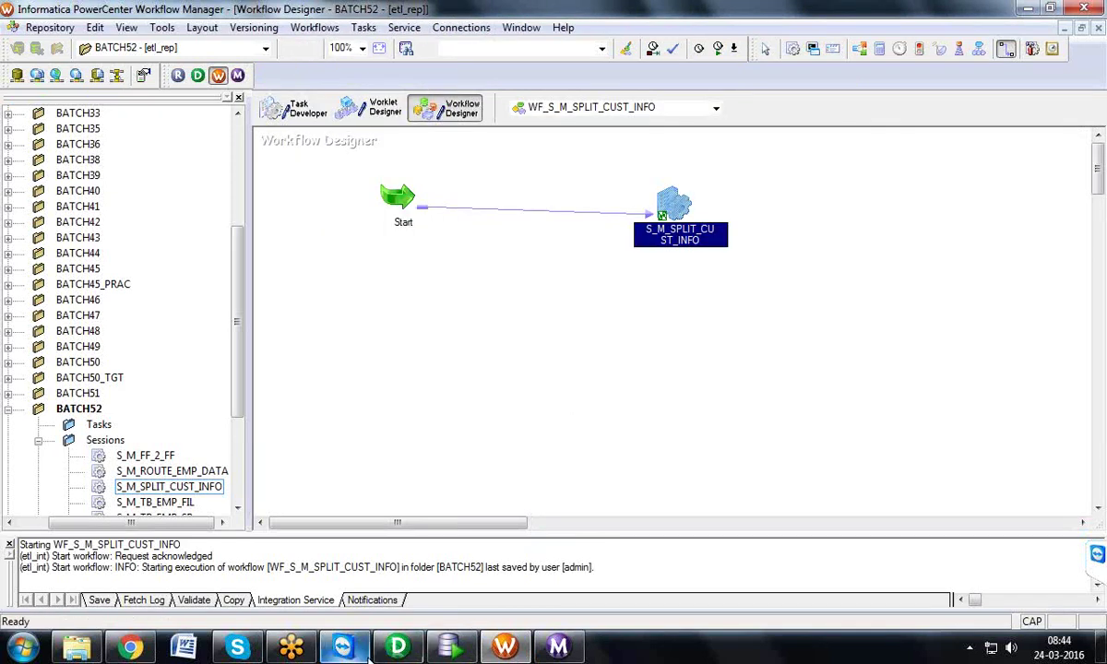
- Return to PowerCenter Designer and select the RTR_SPLIT_DATA router in the mapping
click(400, 648)
click(298, 201)
click(324, 276)
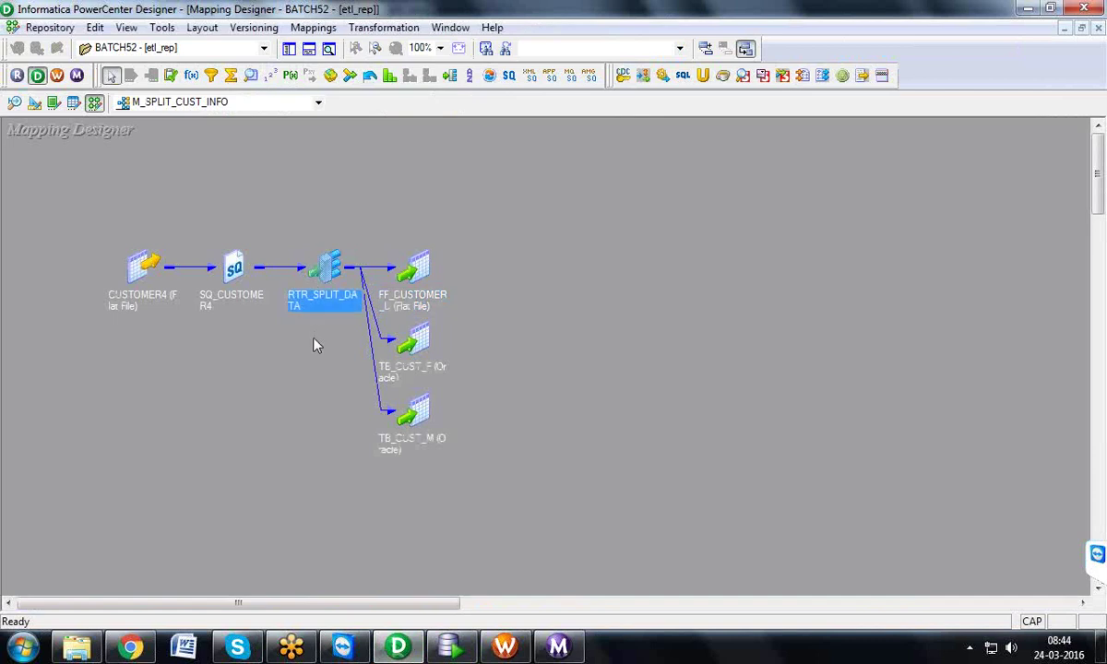